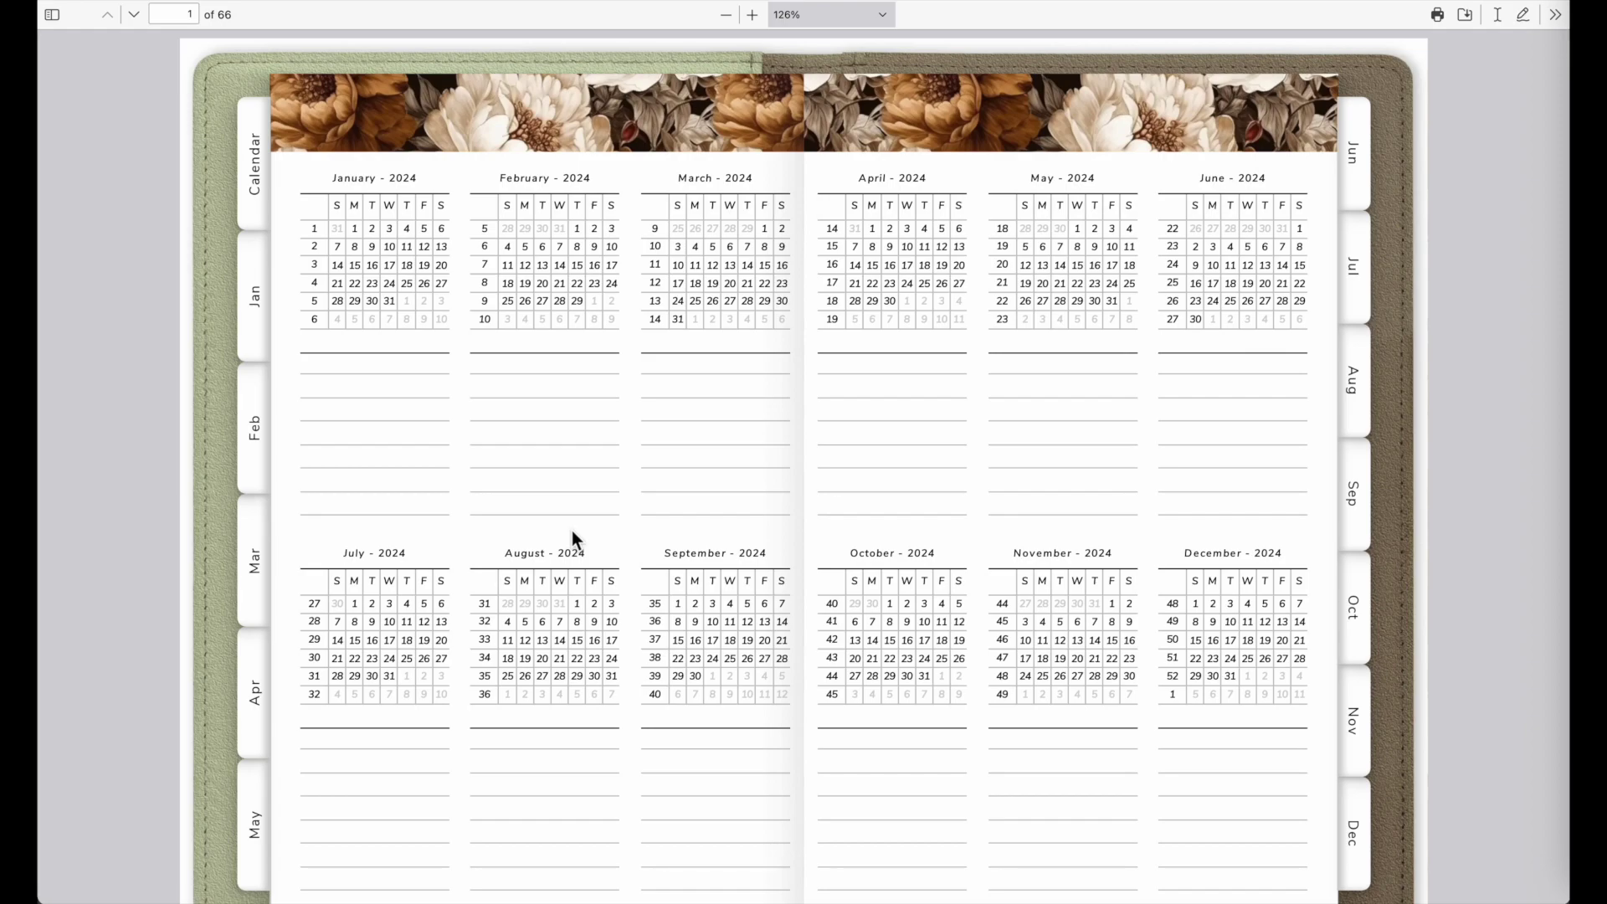
Examine the finished planner's 2024 yearly overview and the week and day links on its January monthly spread.
{"action": "scroll", "coordinate": [524, 556], "scroll_direction": "down", "scroll_amount": 1}
{"action": "scroll", "coordinate": [524, 557], "scroll_direction": "down", "scroll_amount": 10}
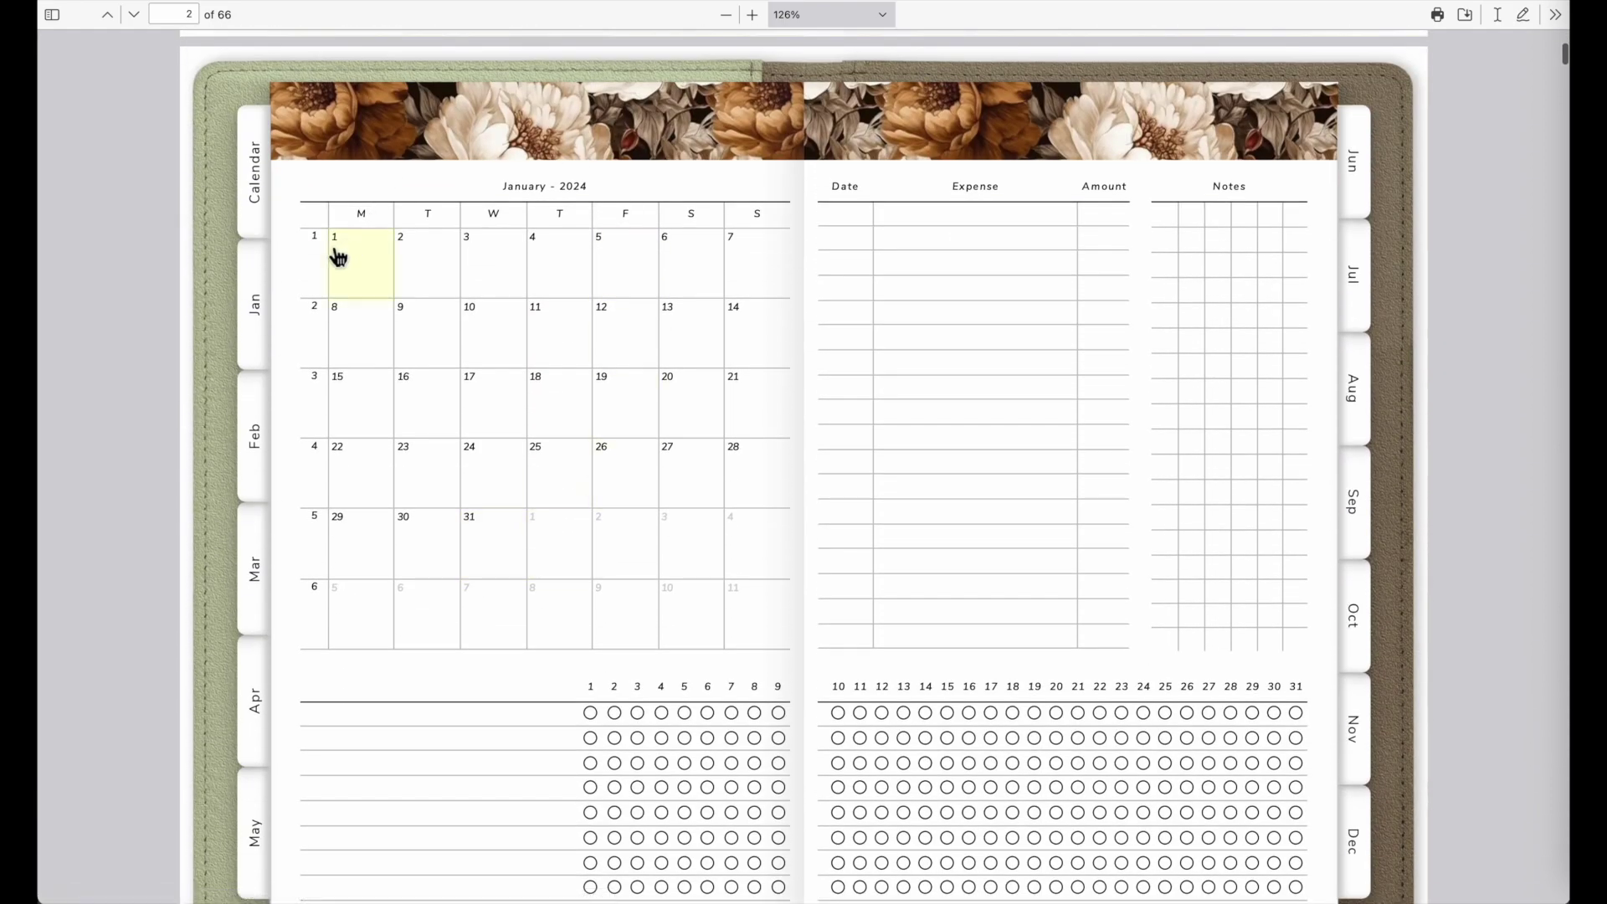
{"action": "scroll", "coordinate": [291, 238], "scroll_direction": "up", "scroll_amount": 5}
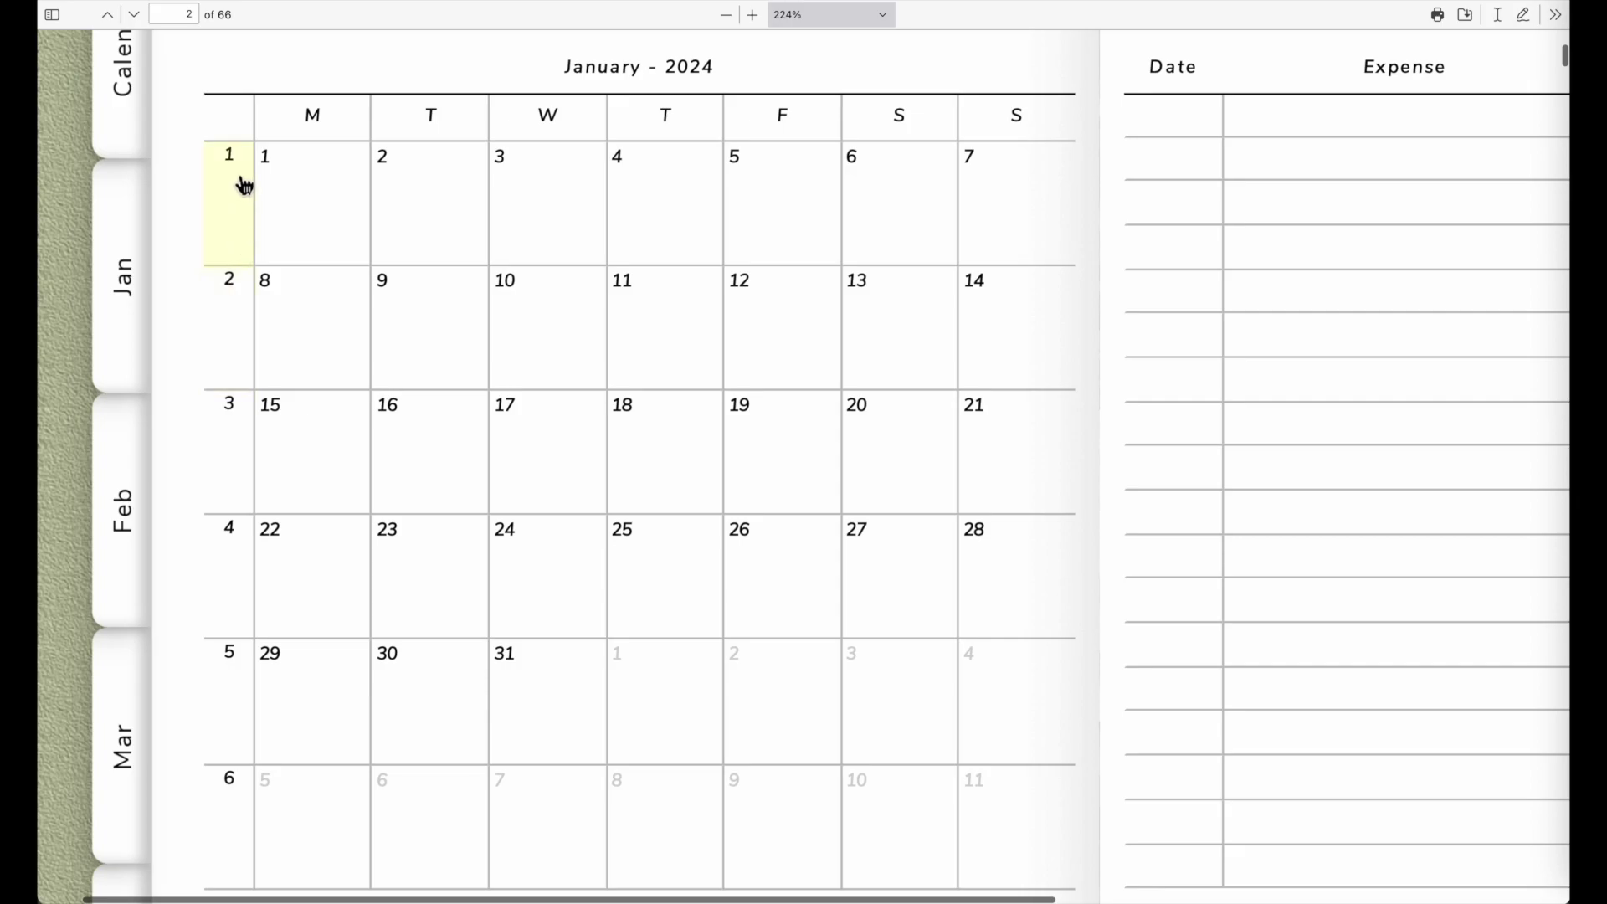
{"action": "scroll", "coordinate": [323, 315], "scroll_direction": "down", "scroll_amount": 4}
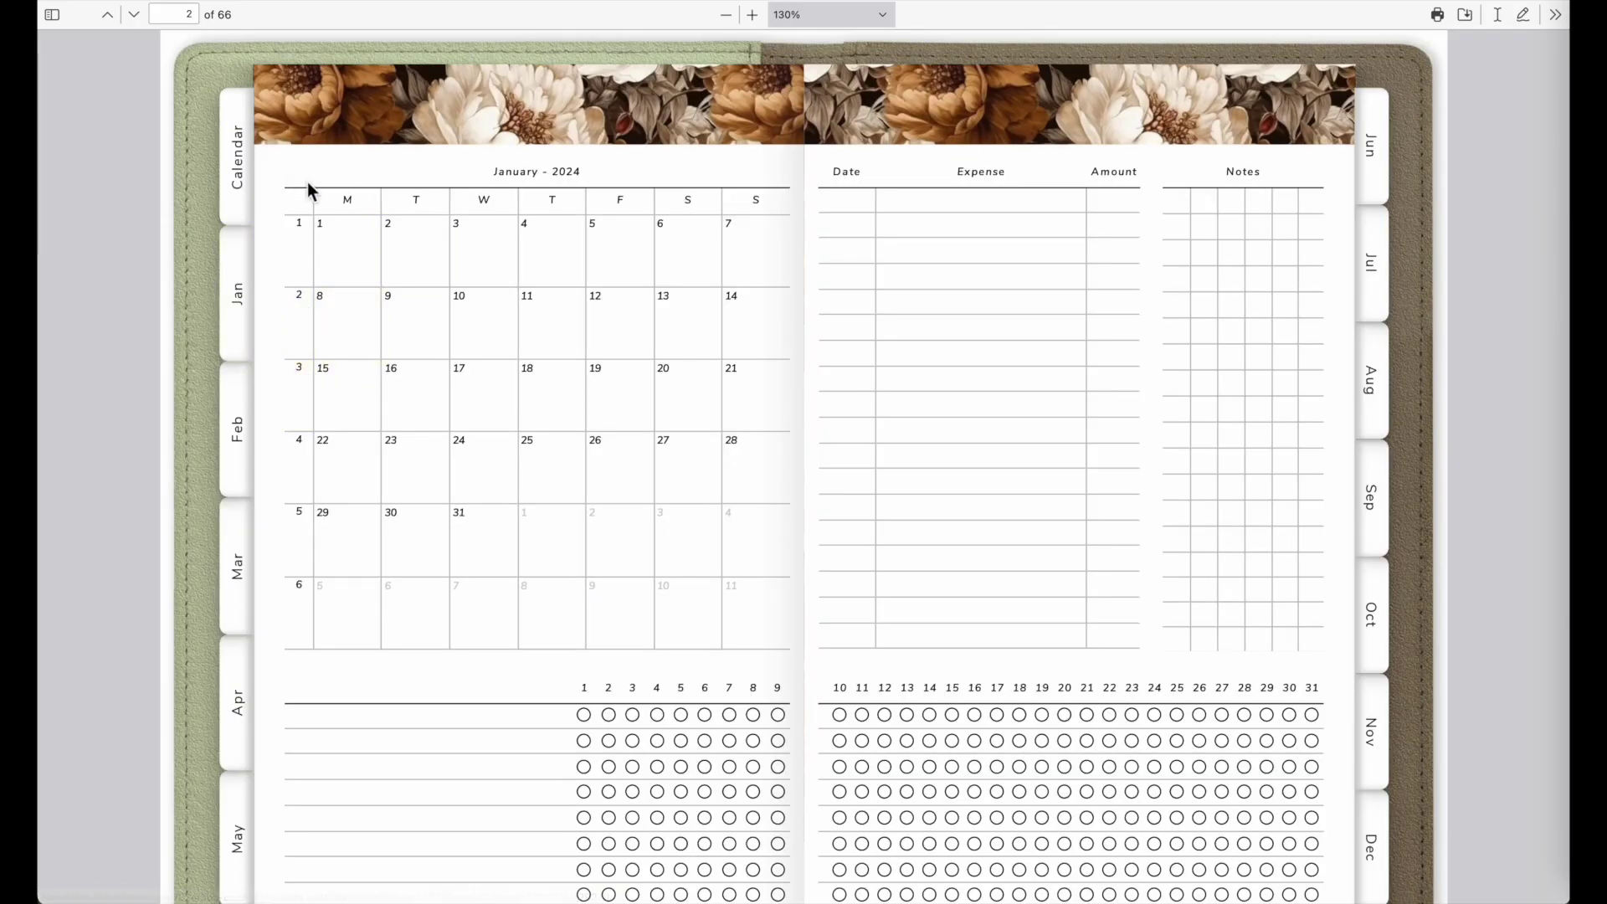
Follow the January calendar's week 2 link, then the week 5 link in that weekly page's mini calendar.
{"action": "left_click", "coordinate": [294, 323]}
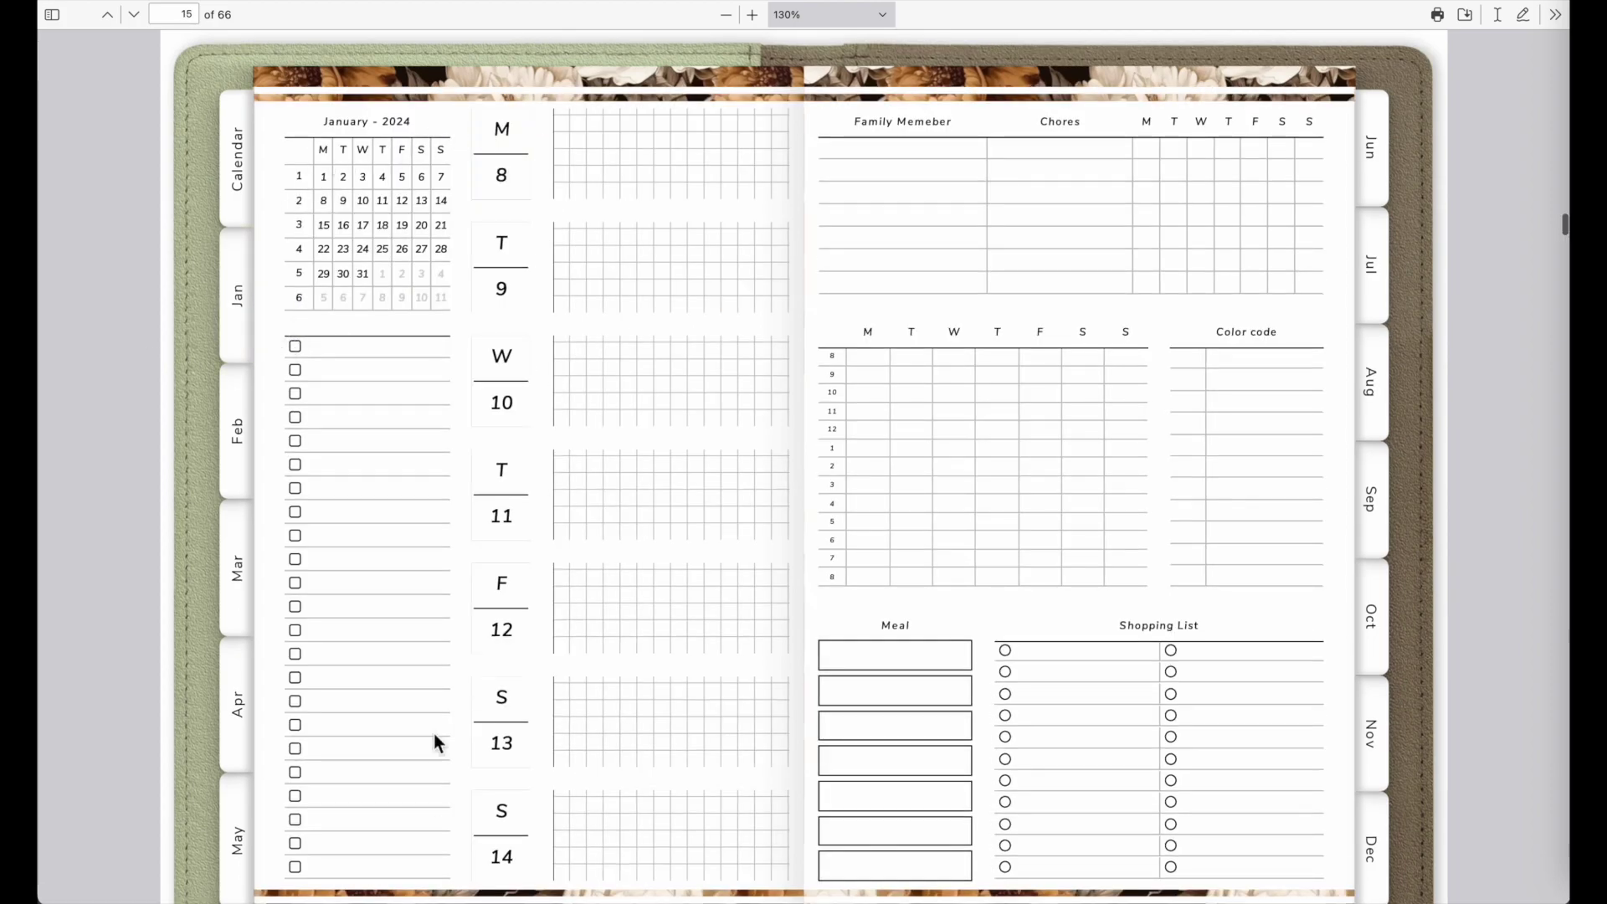
{"action": "scroll", "coordinate": [641, 561], "scroll_direction": "down", "scroll_amount": 3}
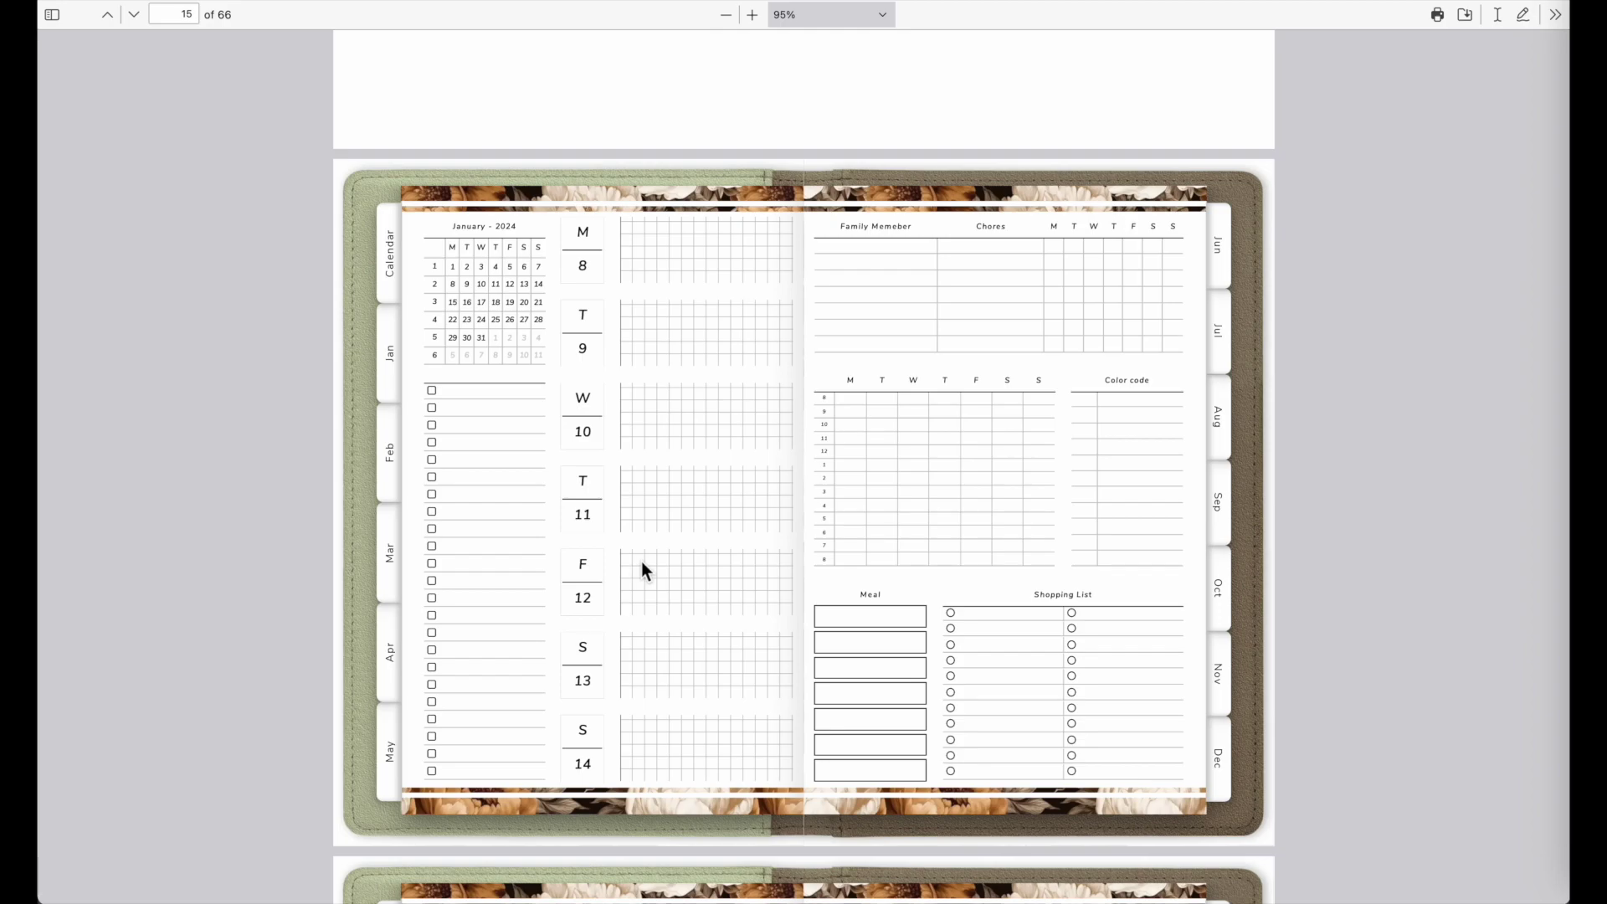
{"action": "scroll", "coordinate": [641, 560], "scroll_direction": "down", "scroll_amount": 1}
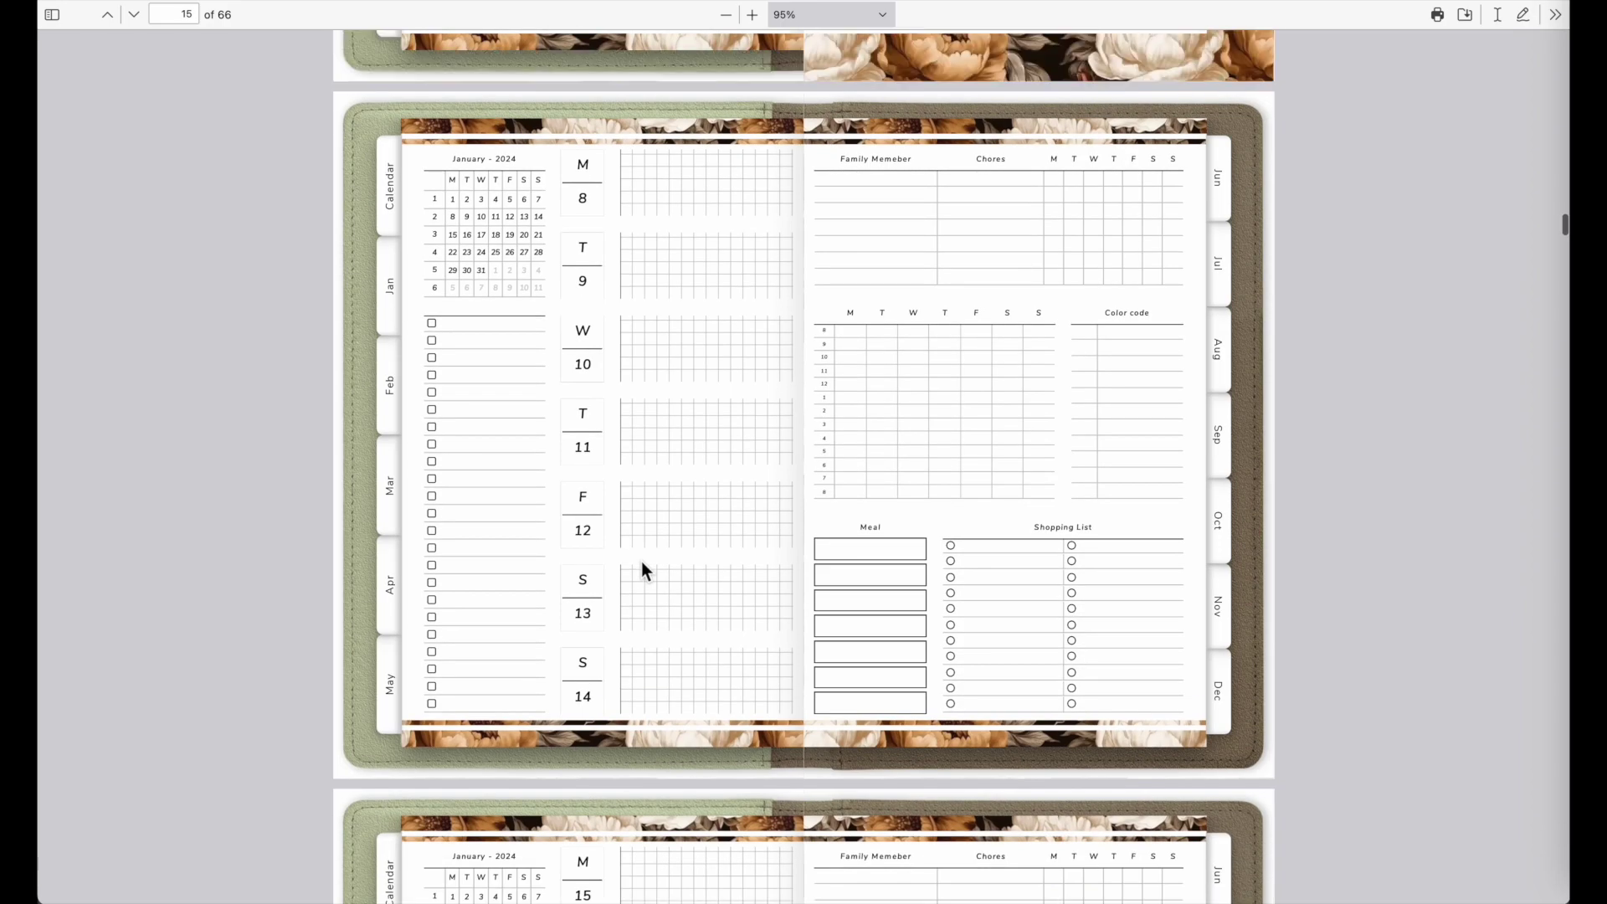
{"action": "left_click", "coordinate": [435, 253]}
{"action": "left_click", "coordinate": [435, 240]}
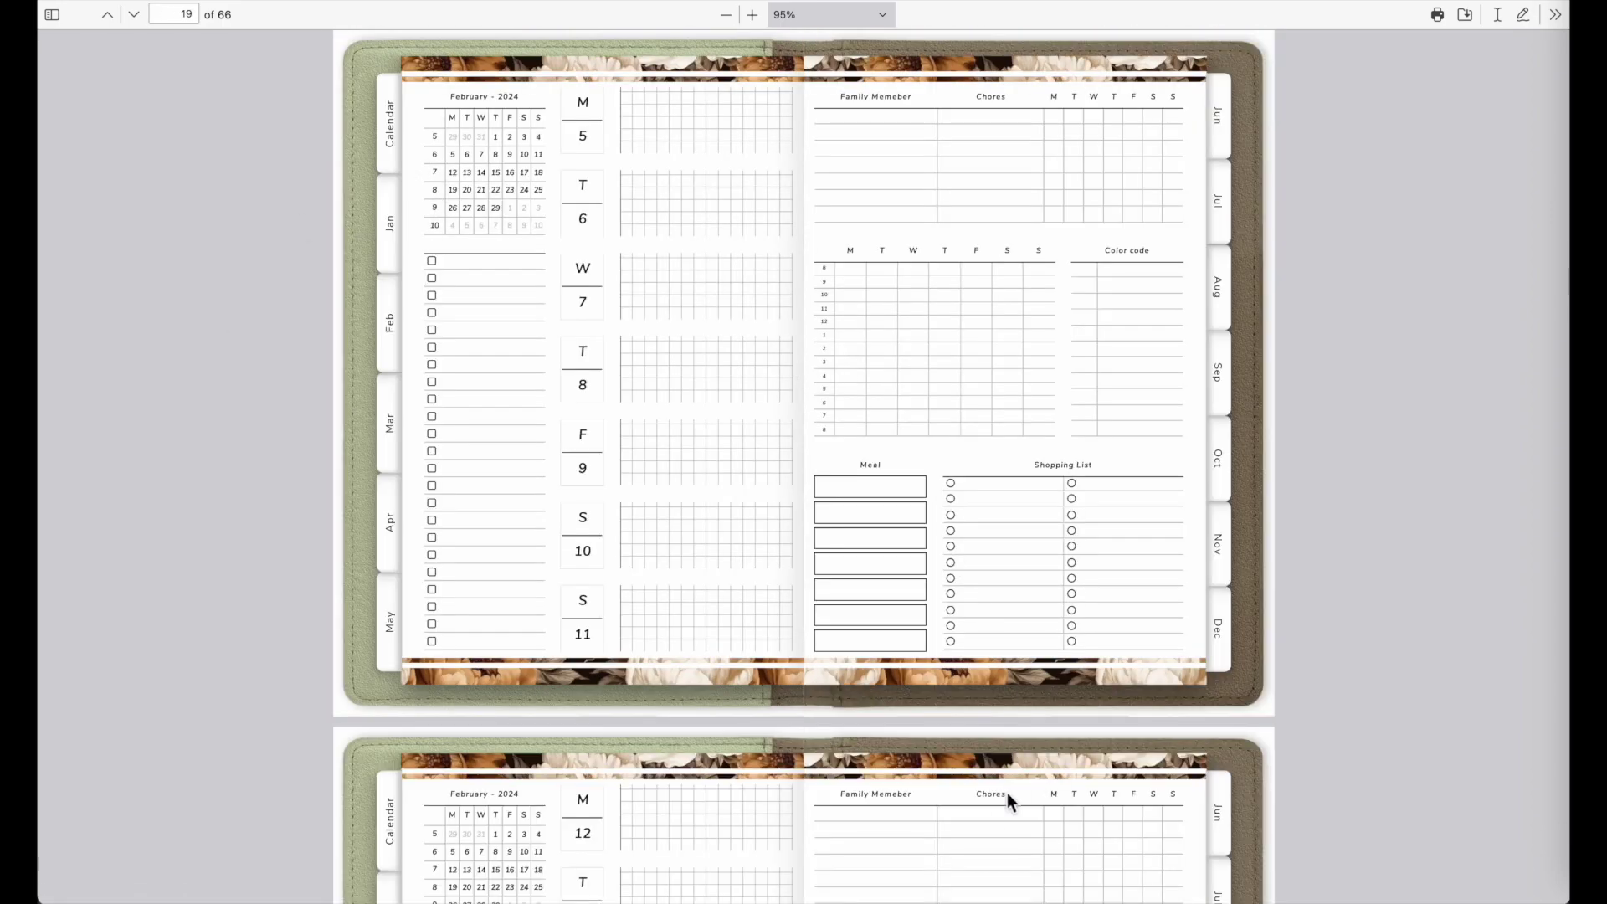
Open the week of February 26 from the February mini calendar and examine its weekly spread.
{"action": "left_click", "coordinate": [457, 158]}
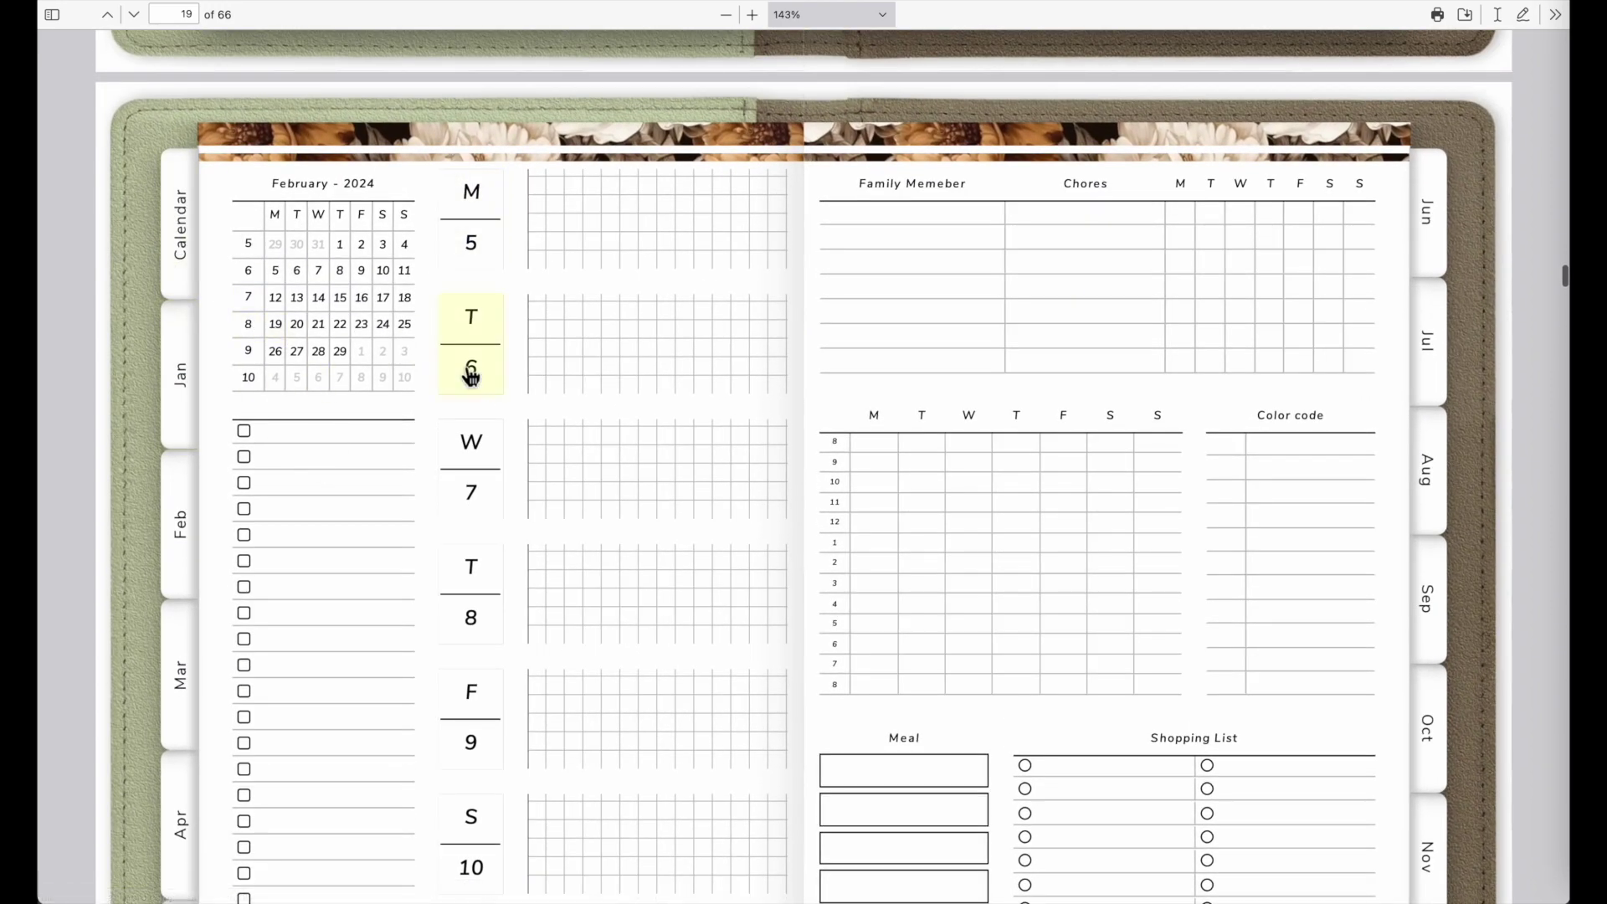
{"action": "left_click", "coordinate": [327, 359]}
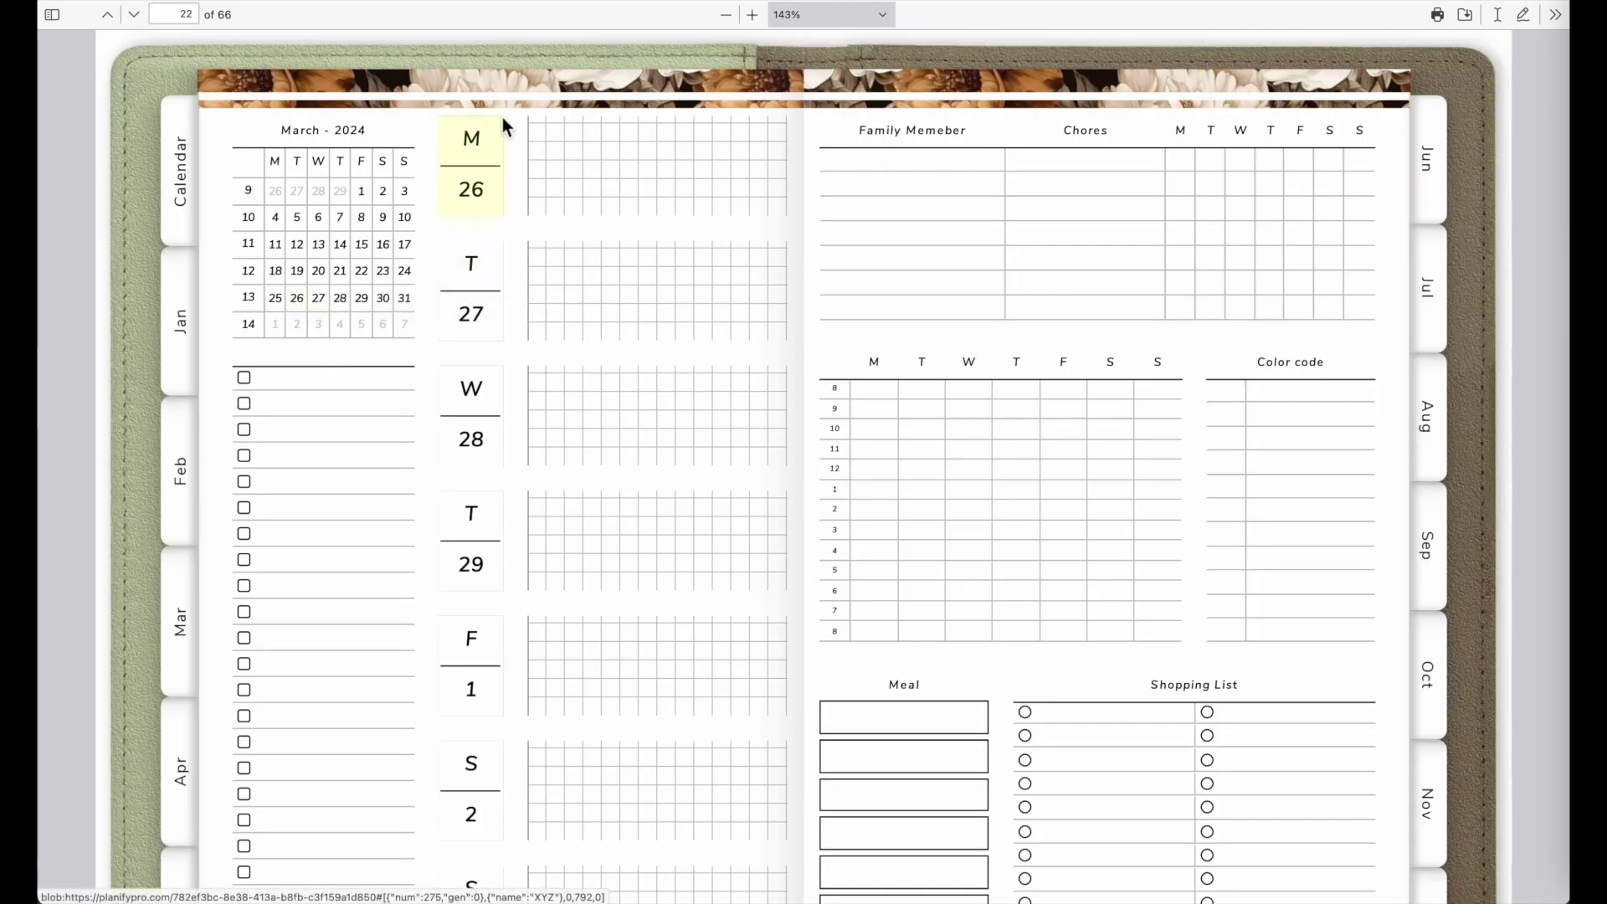
{"action": "scroll", "coordinate": [512, 822], "scroll_direction": "down", "scroll_amount": 3}
{"action": "scroll", "coordinate": [516, 832], "scroll_direction": "up", "scroll_amount": 1}
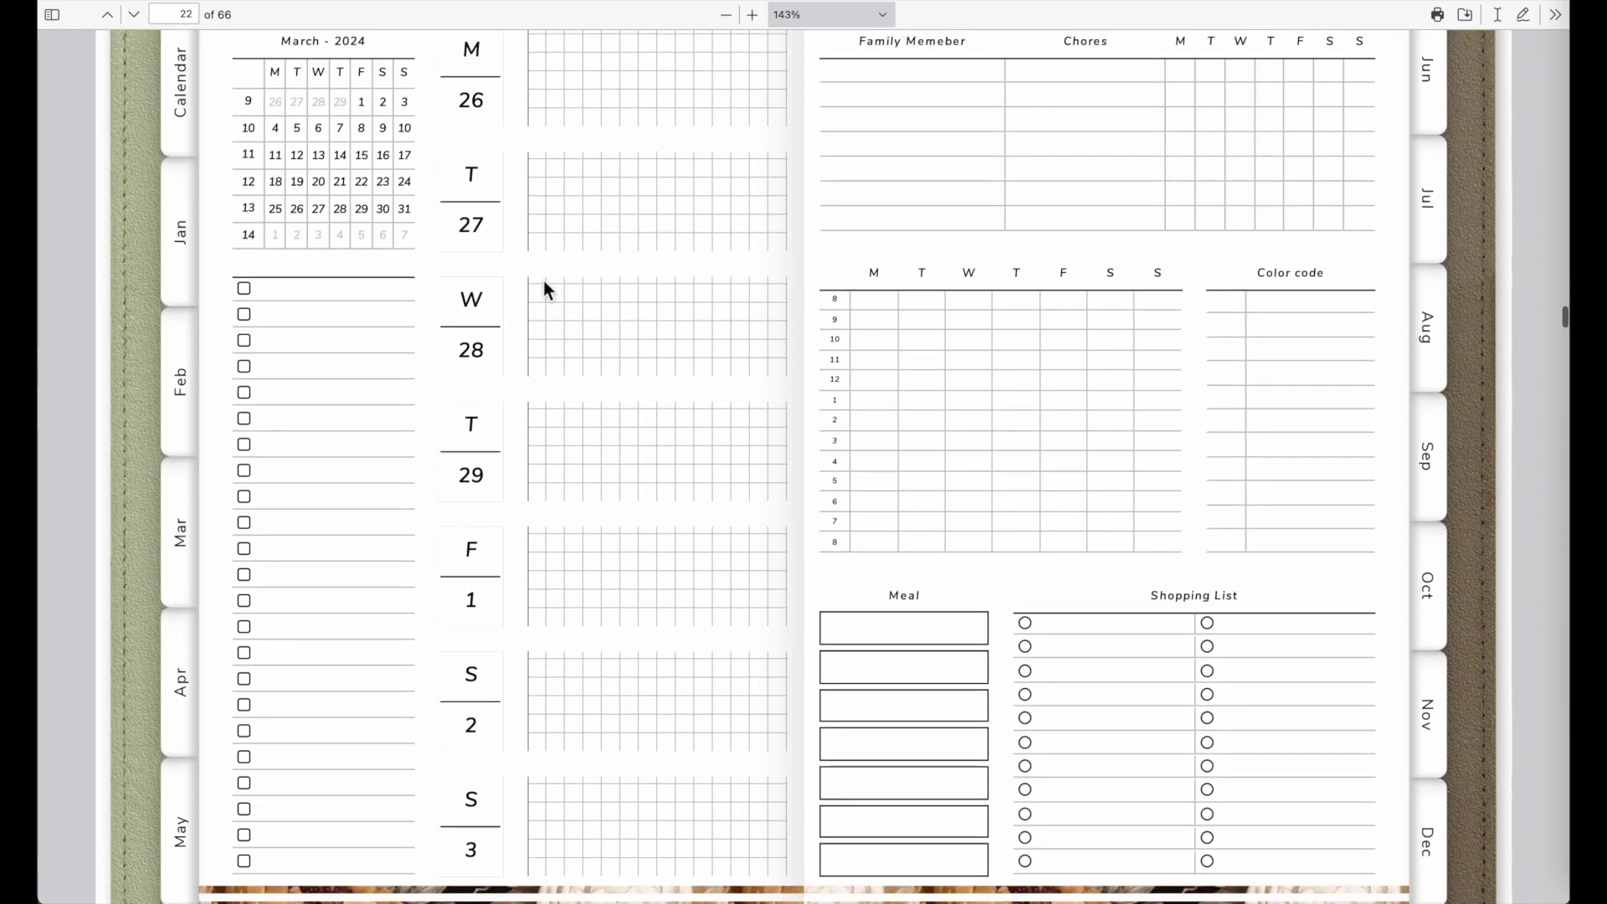
{"action": "scroll", "coordinate": [588, 276], "scroll_direction": "up", "scroll_amount": 1}
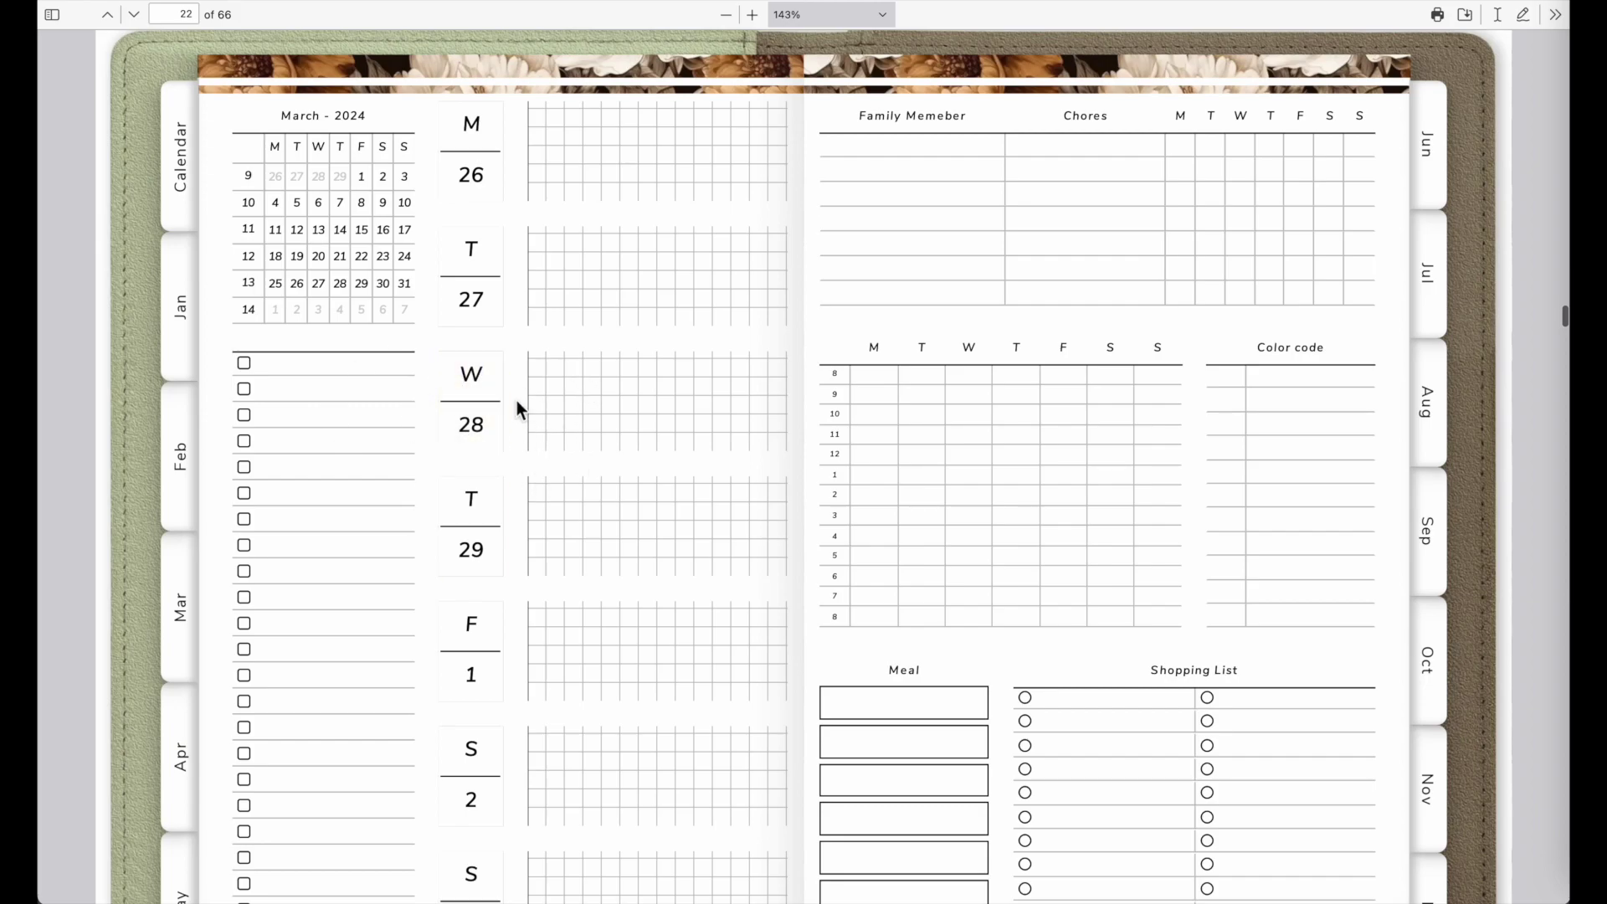
{"action": "scroll", "coordinate": [404, 318], "scroll_direction": "down", "scroll_amount": 3}
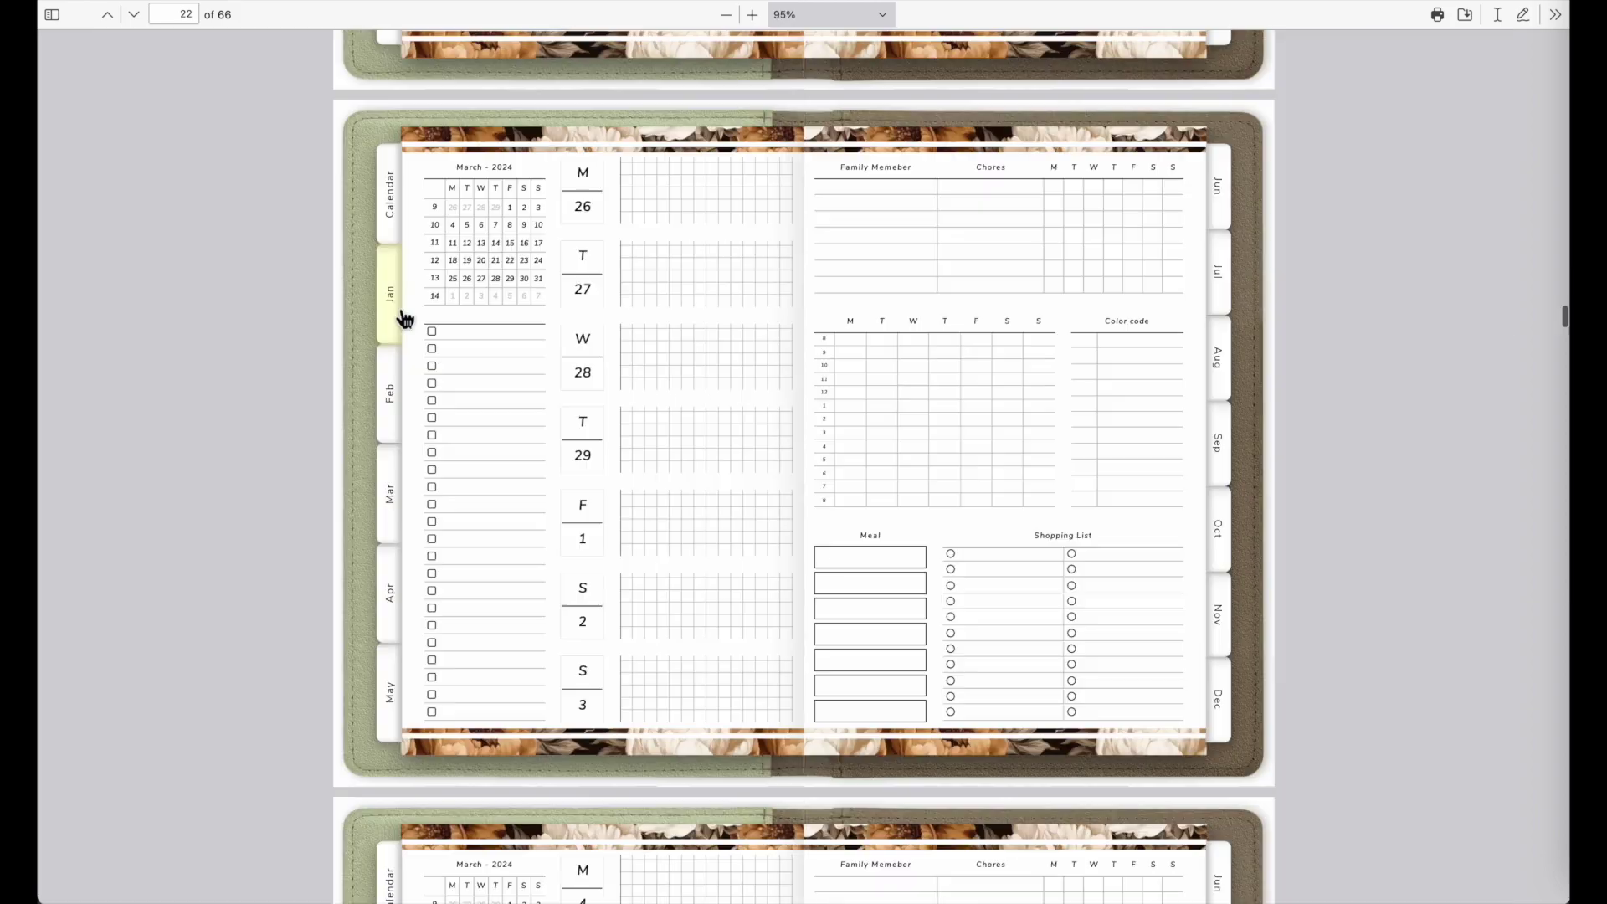
Jump to the February monthly page, then view the April calendar and open its April 8–14 week.
{"action": "left_click", "coordinate": [395, 422]}
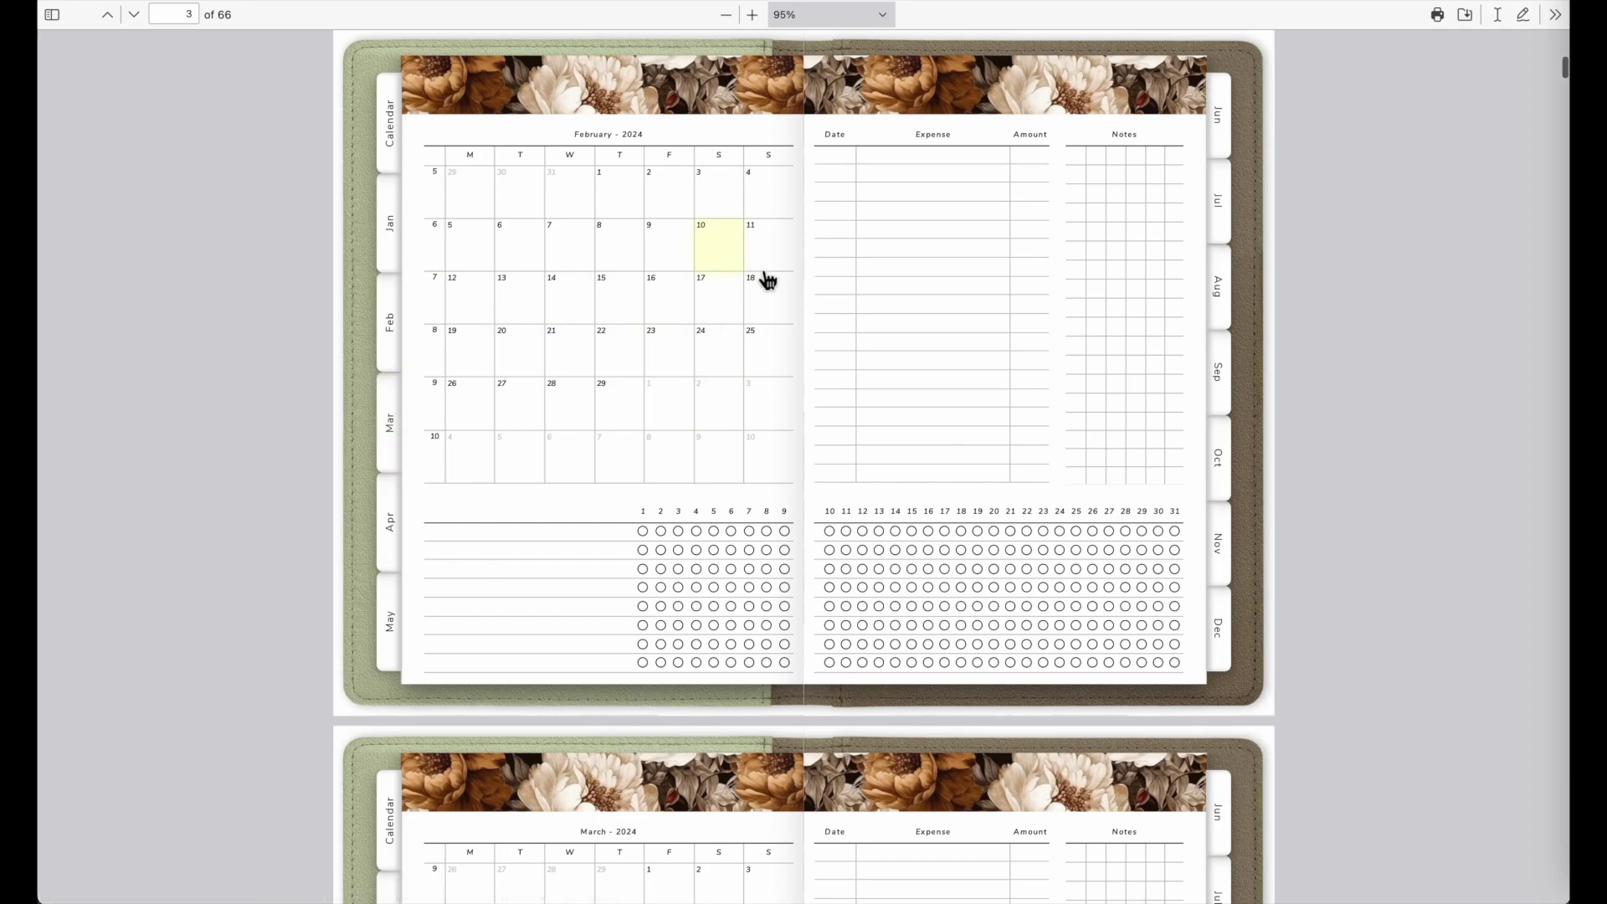
{"action": "left_click", "coordinate": [656, 404]}
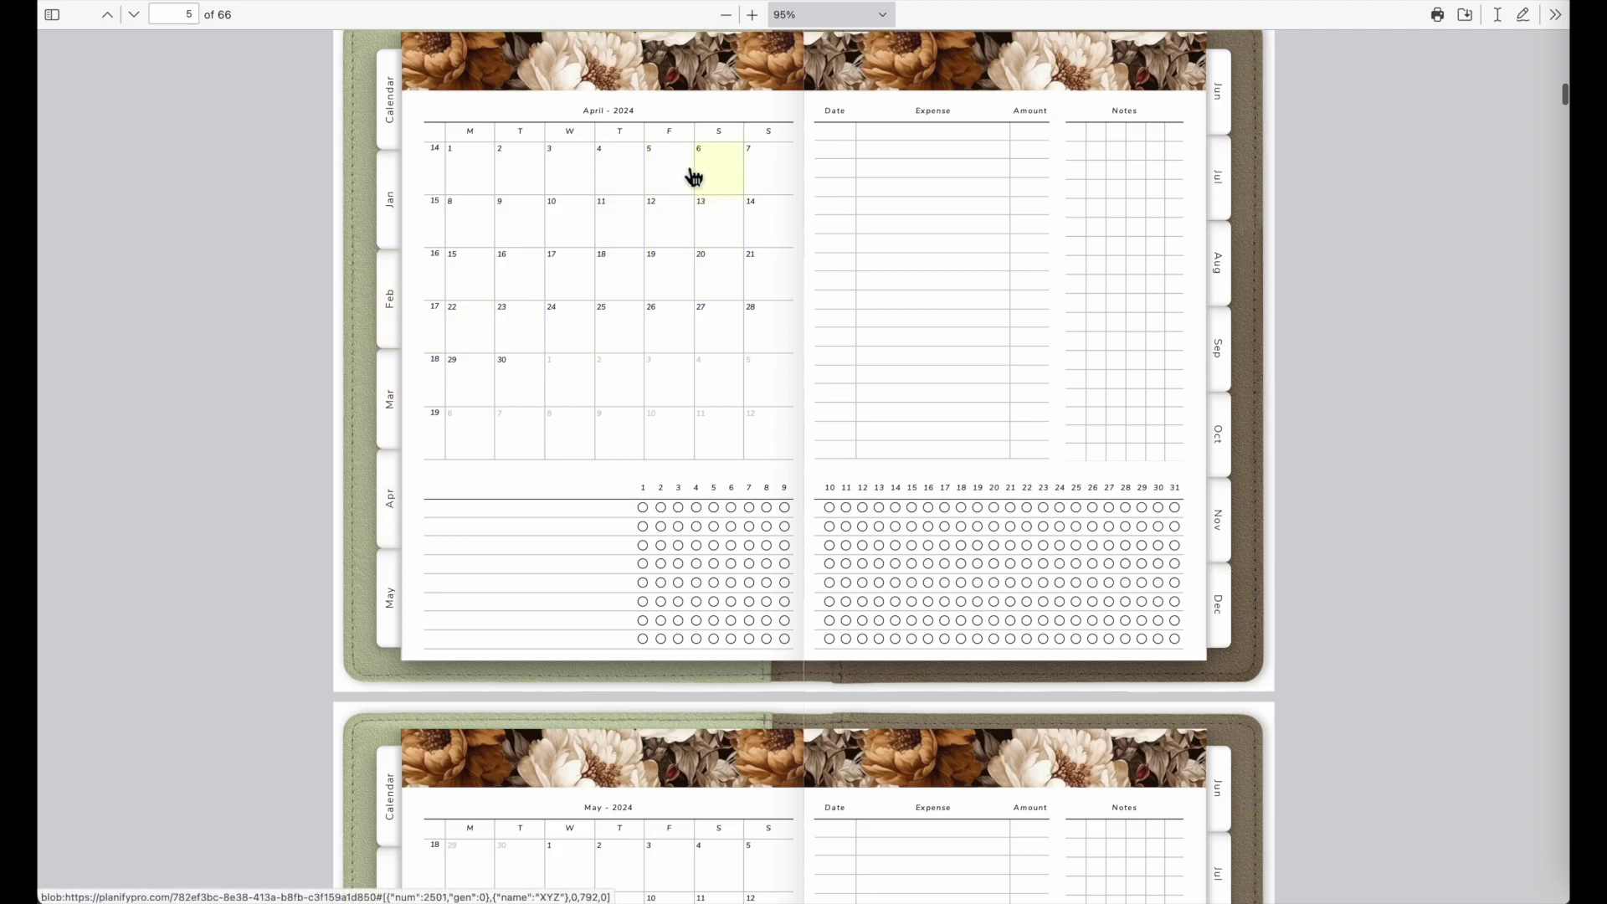
{"action": "left_click", "coordinate": [679, 233]}
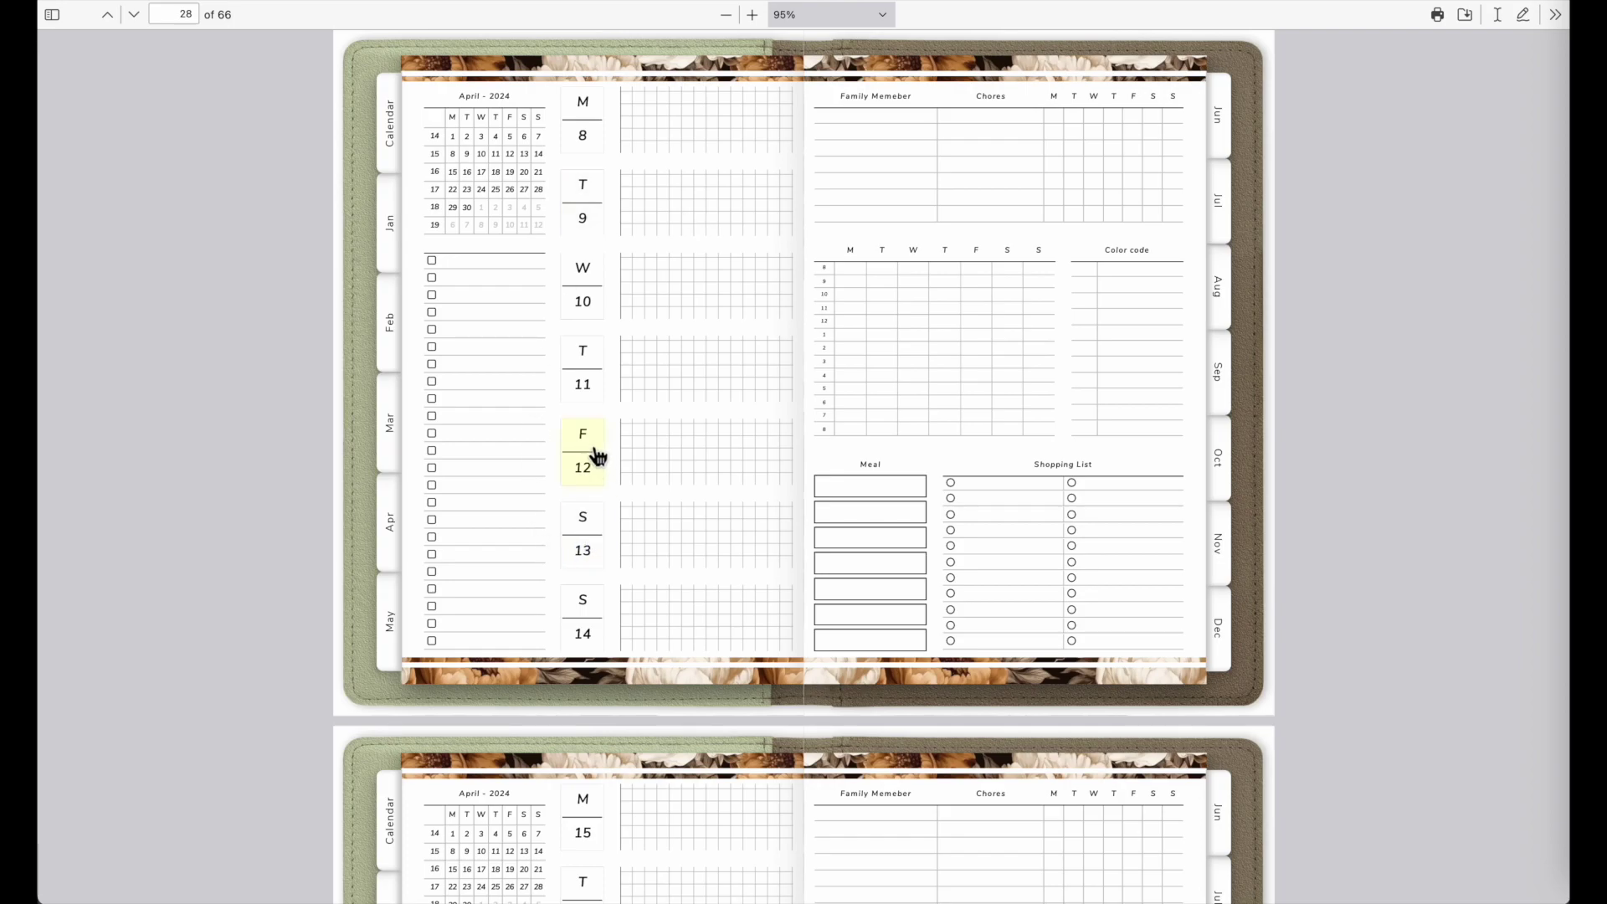
{"action": "scroll", "coordinate": [585, 476], "scroll_direction": "up", "scroll_amount": 3}
{"action": "scroll", "coordinate": [460, 538], "scroll_direction": "down", "scroll_amount": 5}
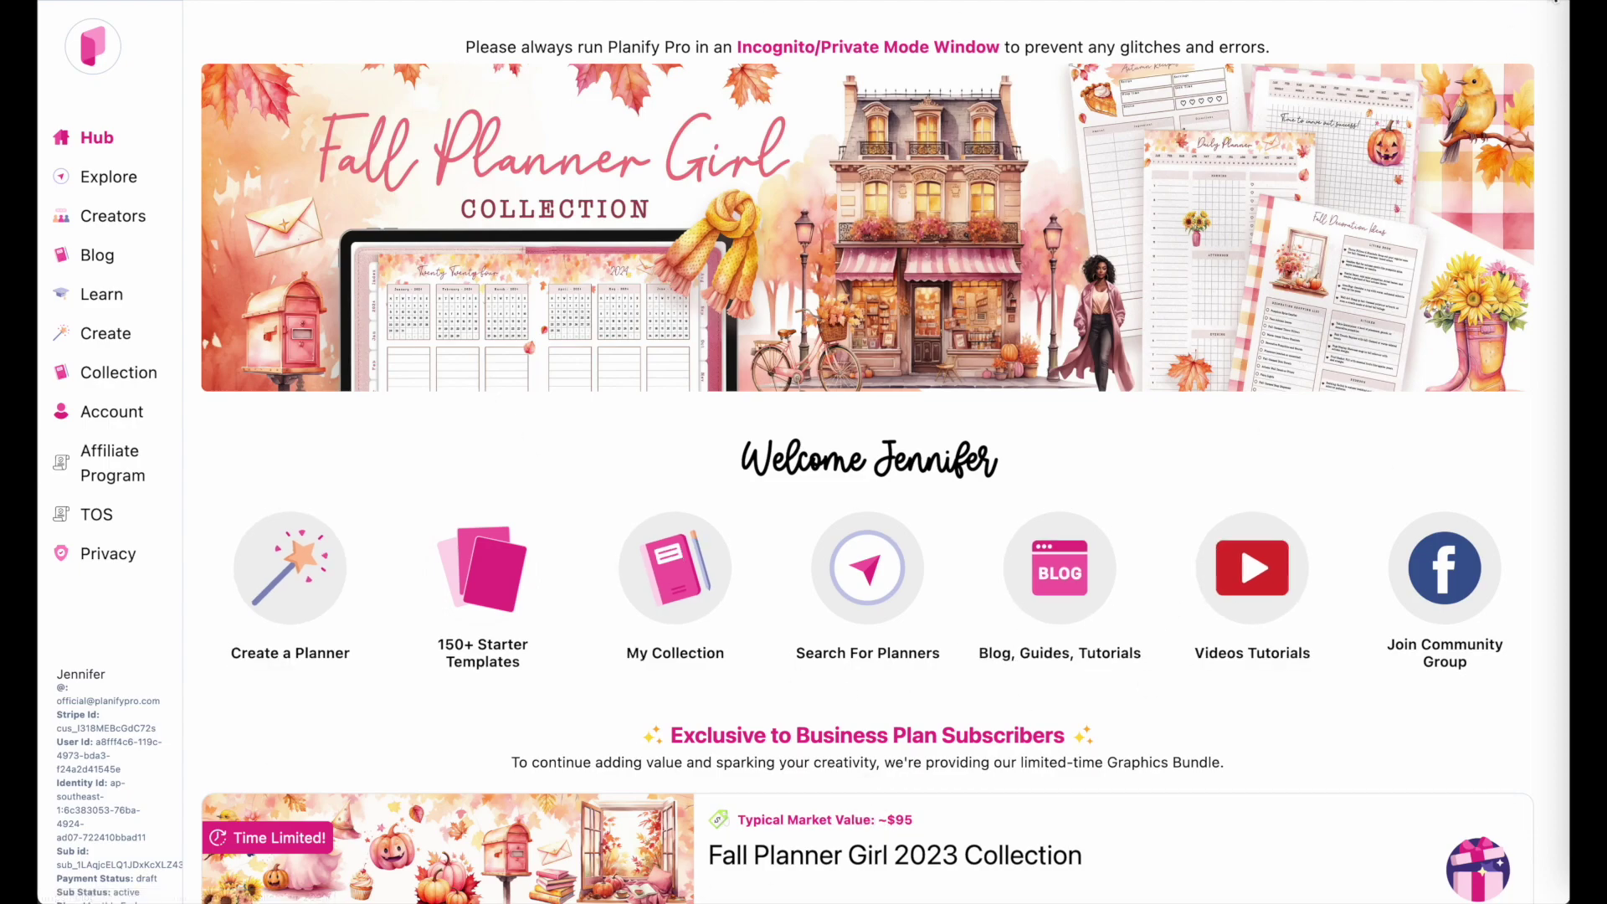
Check the browser's option for opening a new private window.
{"action": "left_click", "coordinate": [1555, 4]}
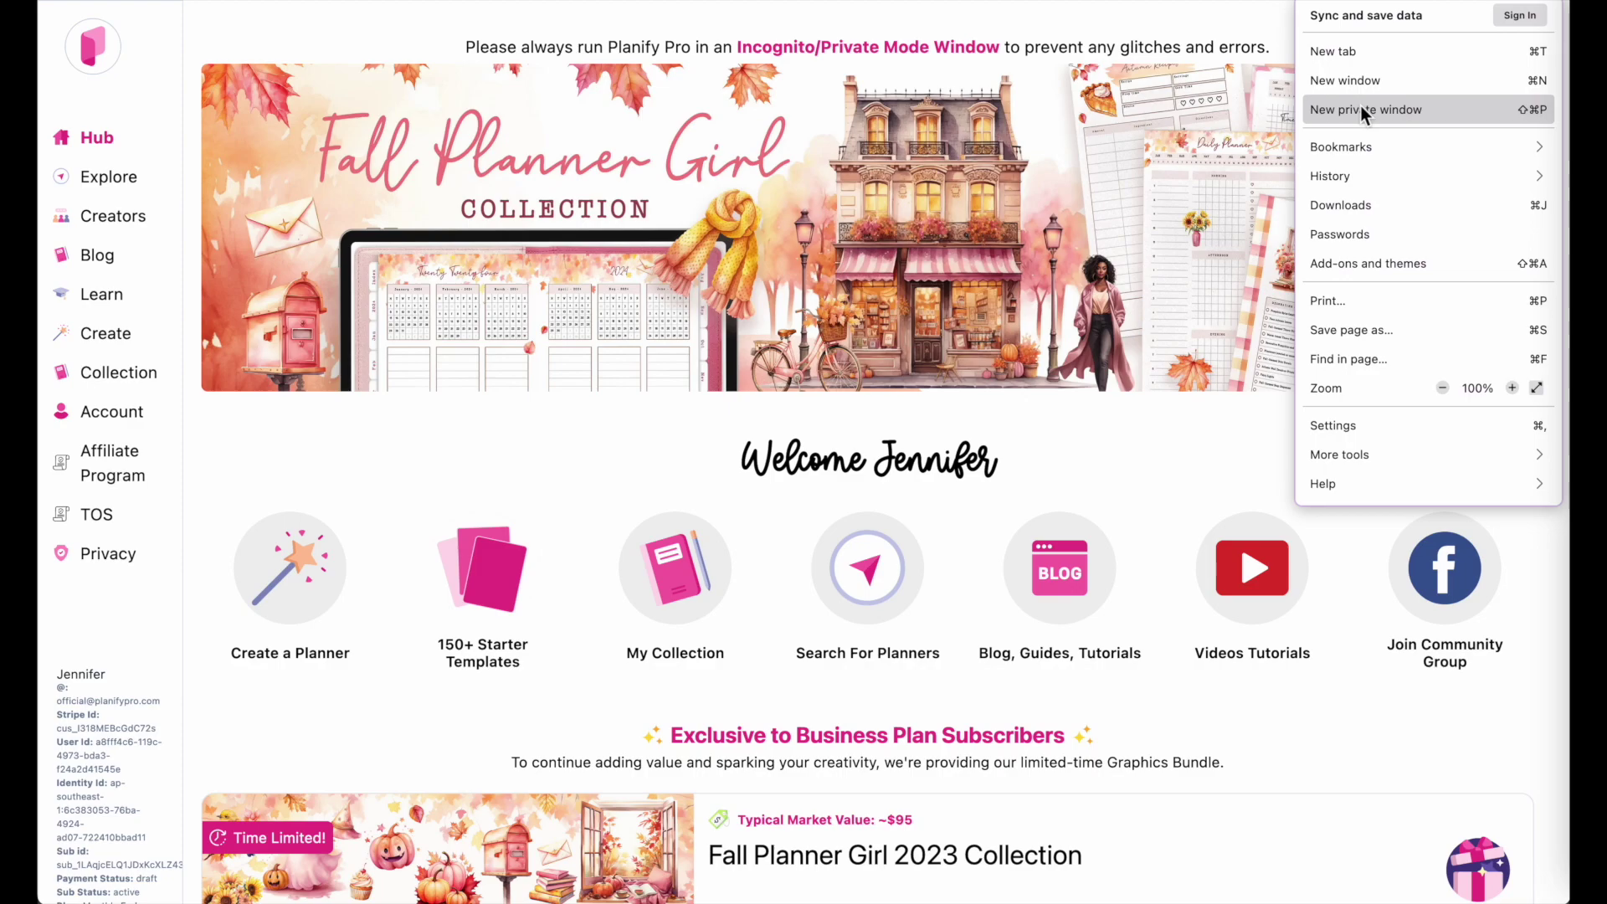
{"action": "left_click", "coordinate": [1137, 430]}
{"action": "scroll", "coordinate": [664, 709], "scroll_direction": "down", "scroll_amount": 3}
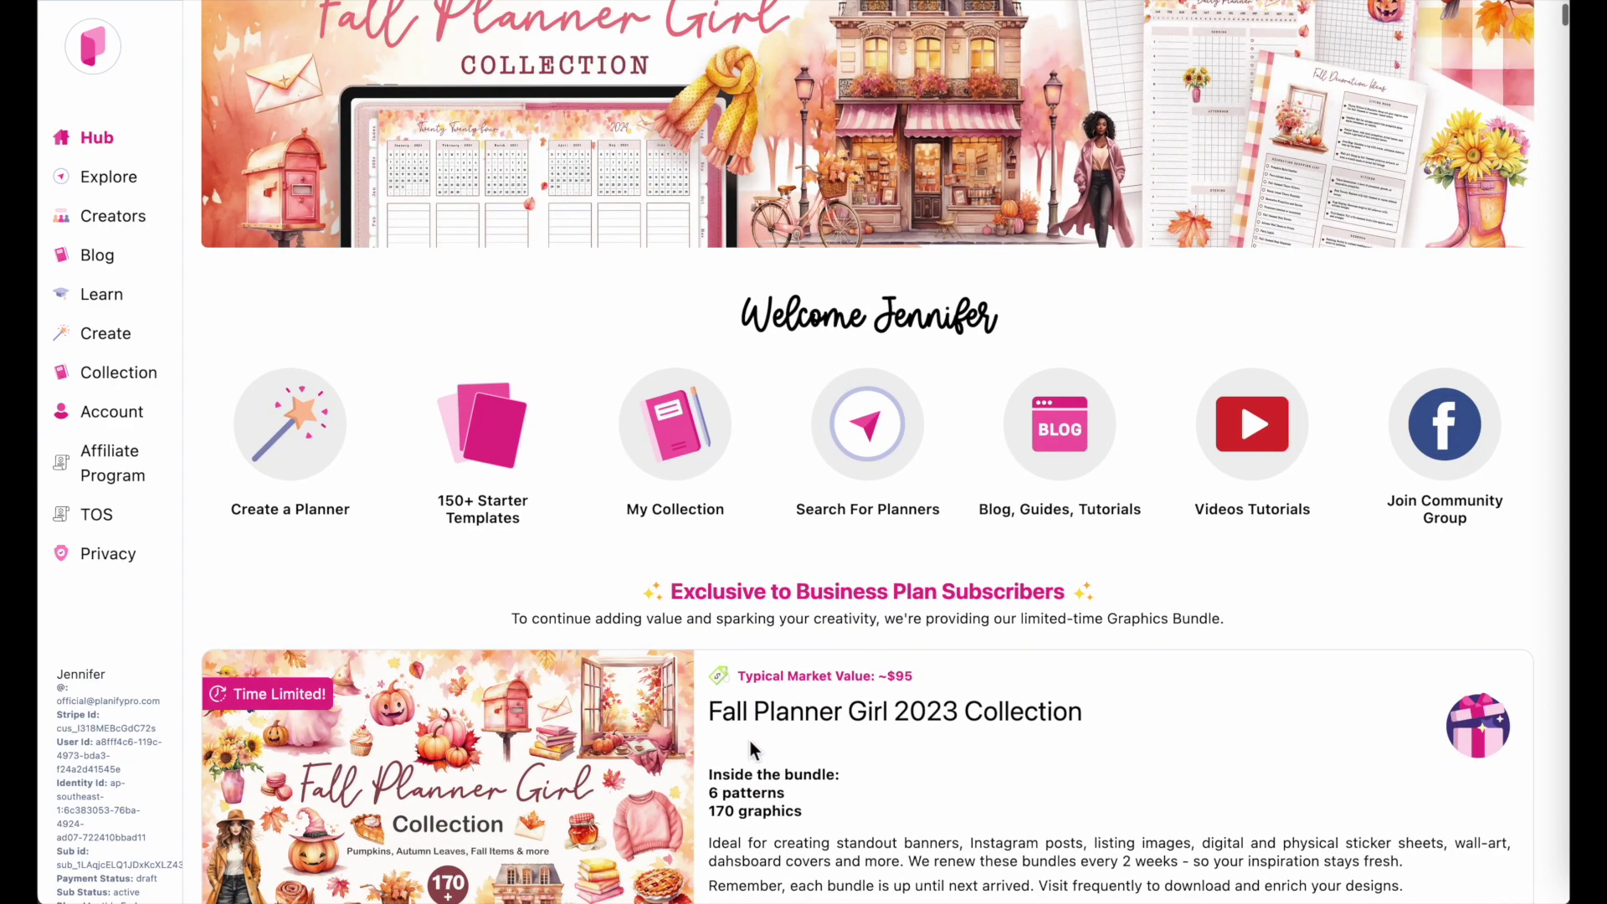
Create a new planner and show the digital planner layer in its layout.
{"action": "left_click", "coordinate": [284, 445]}
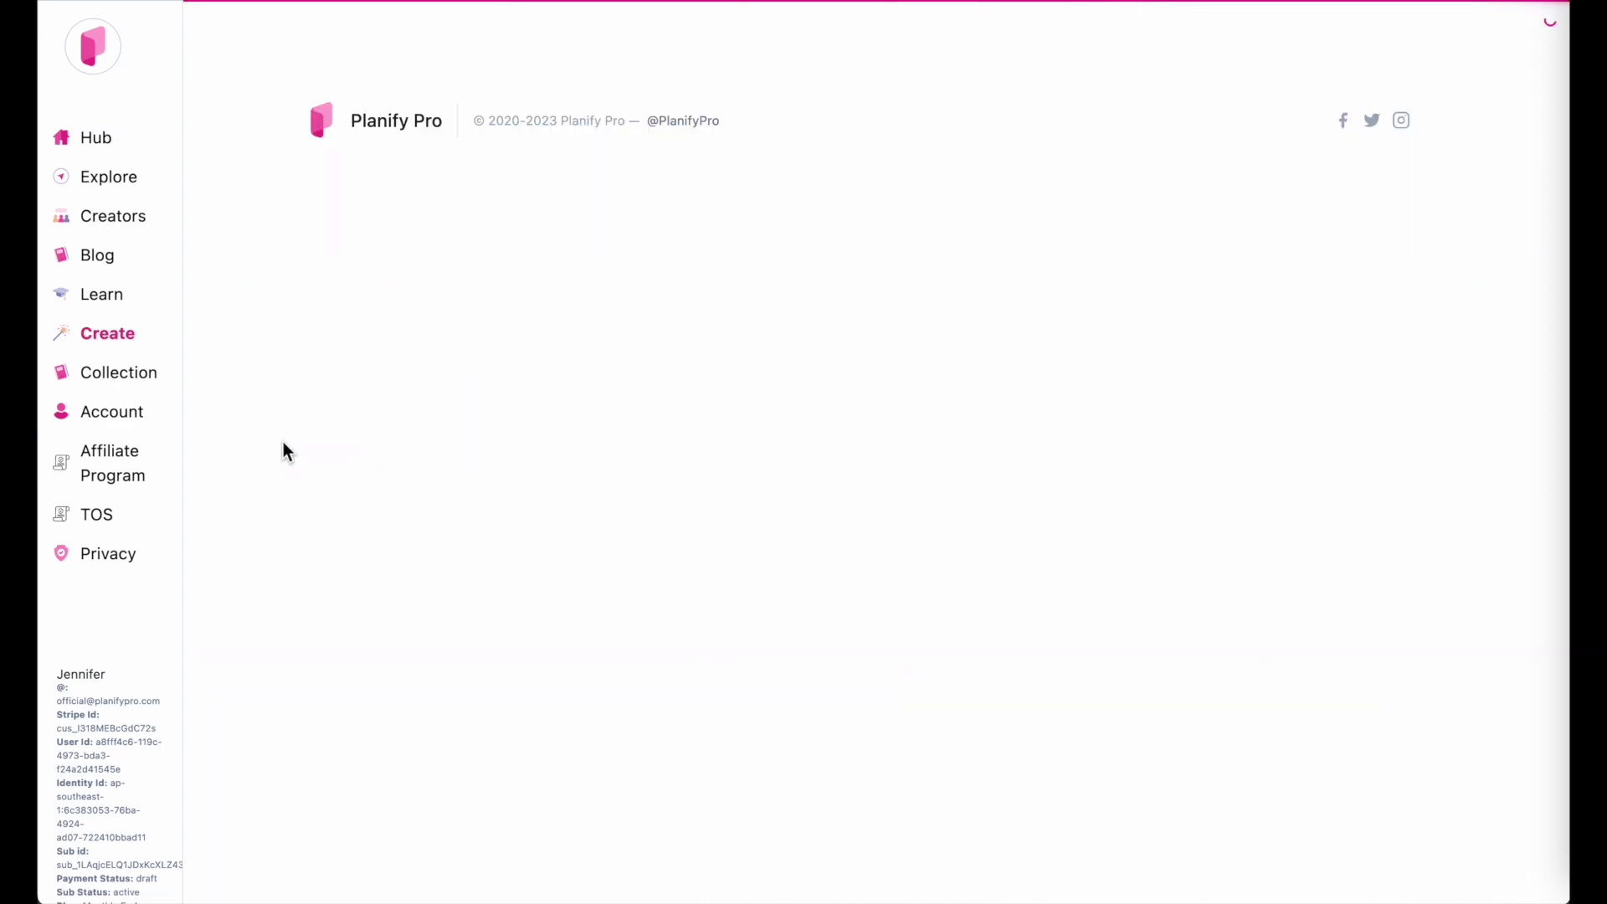
{"action": "left_click", "coordinate": [833, 25]}
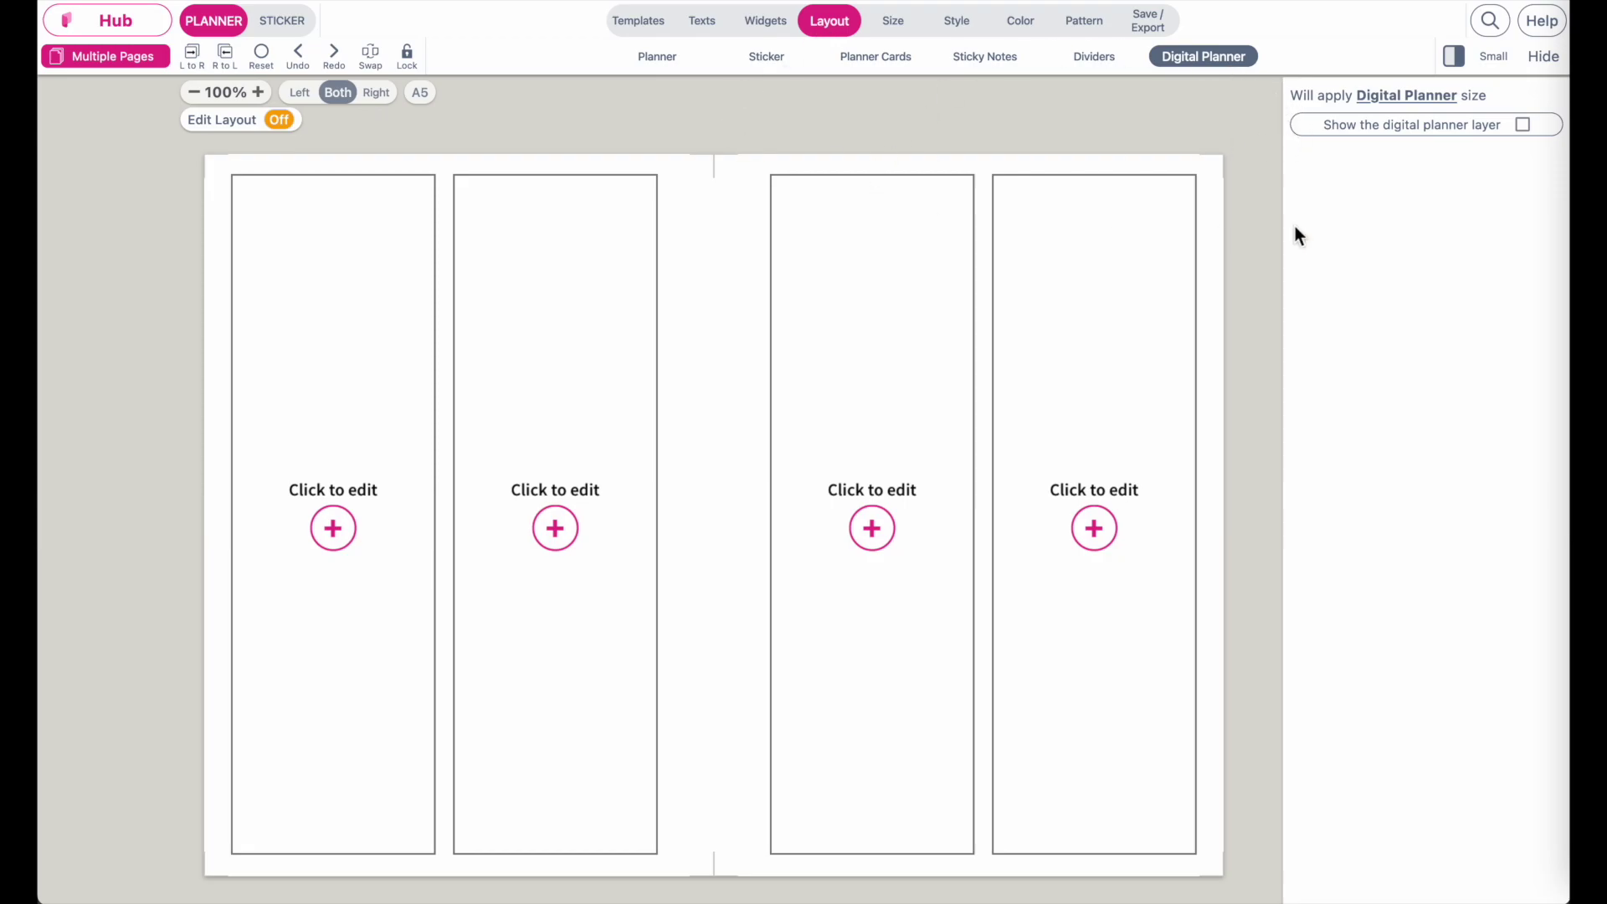
{"action": "left_click", "coordinate": [1523, 125]}
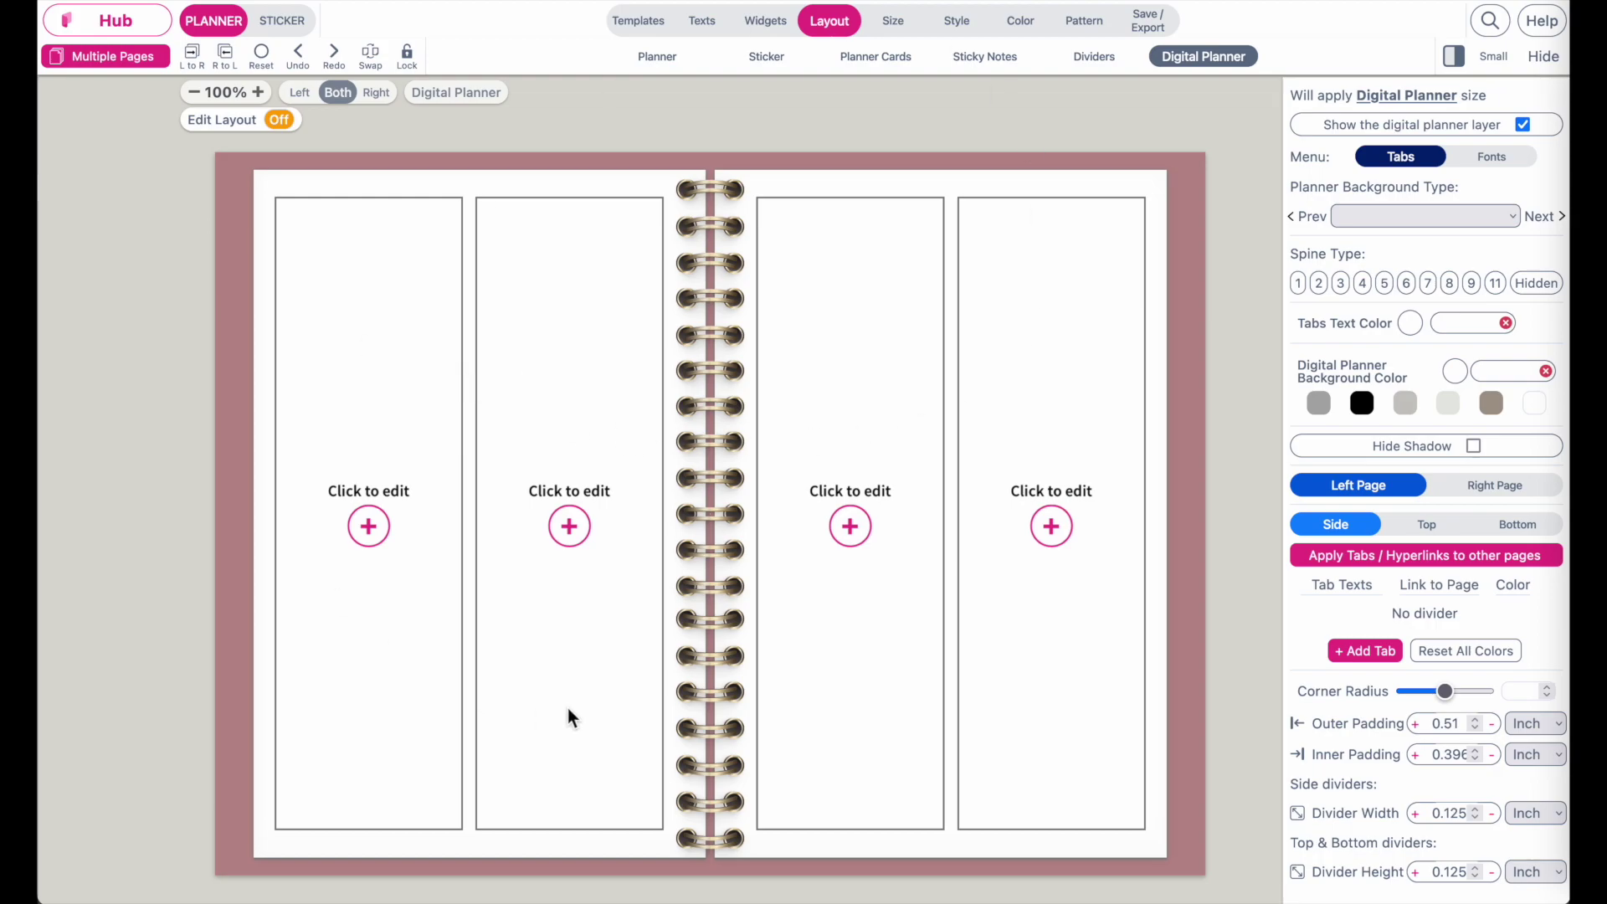
Set the planner background to Truffle Twirl (No Spine) and the spine to type 11.
{"action": "left_click", "coordinate": [1348, 217]}
{"action": "scroll", "coordinate": [1440, 435], "scroll_direction": "down", "scroll_amount": 10}
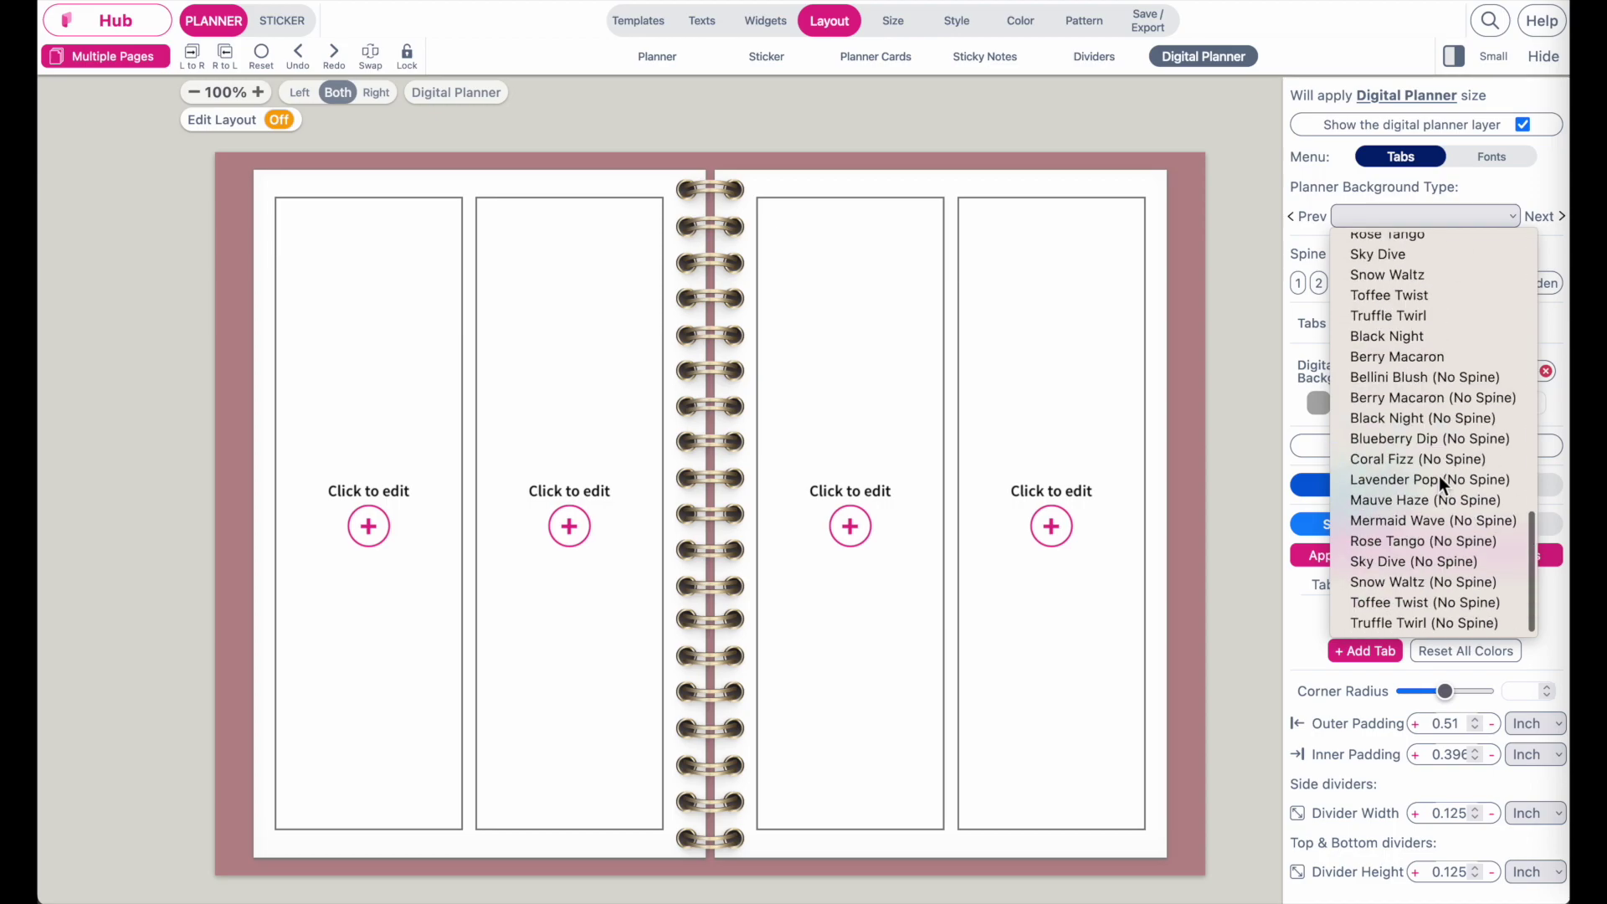
{"action": "left_click", "coordinate": [1428, 624]}
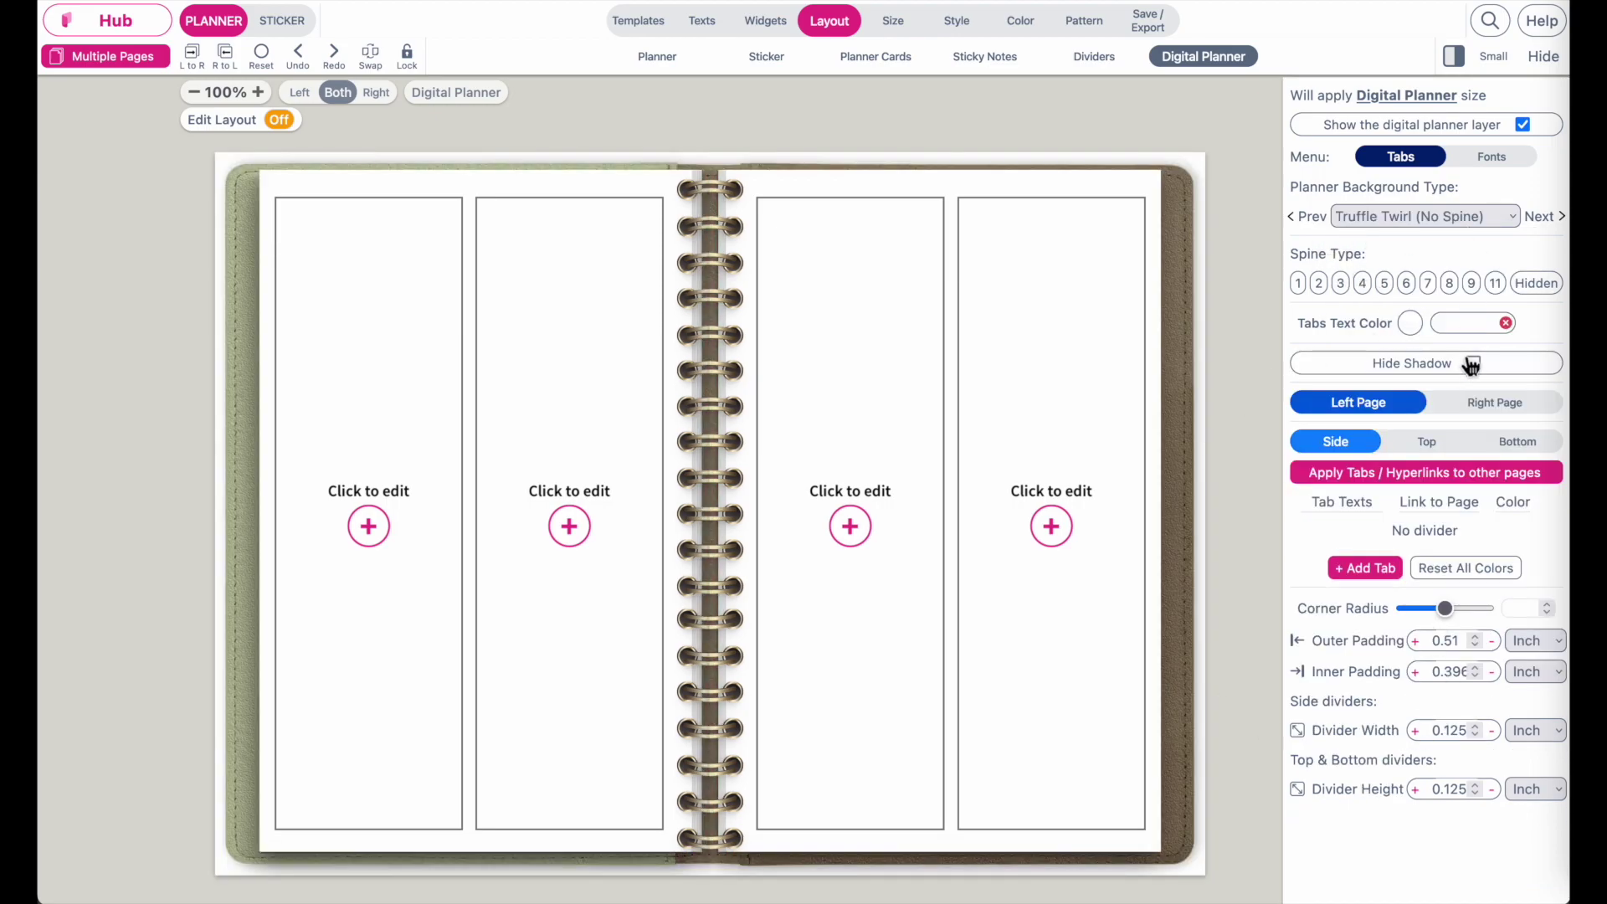
{"action": "left_click", "coordinate": [1471, 287]}
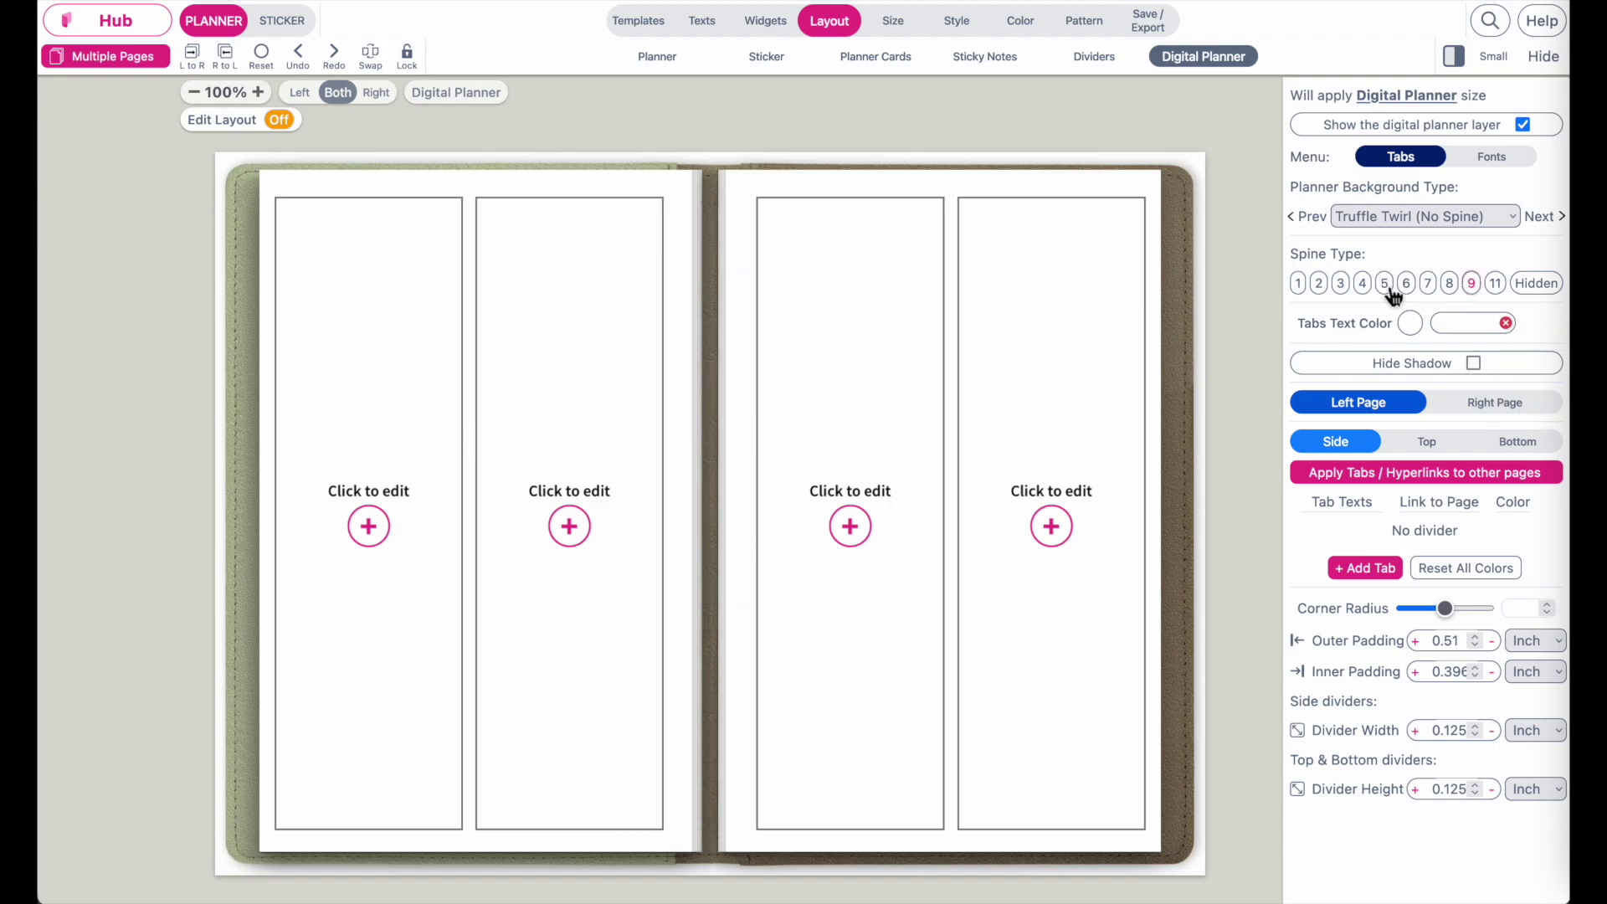
{"action": "left_click", "coordinate": [1493, 285]}
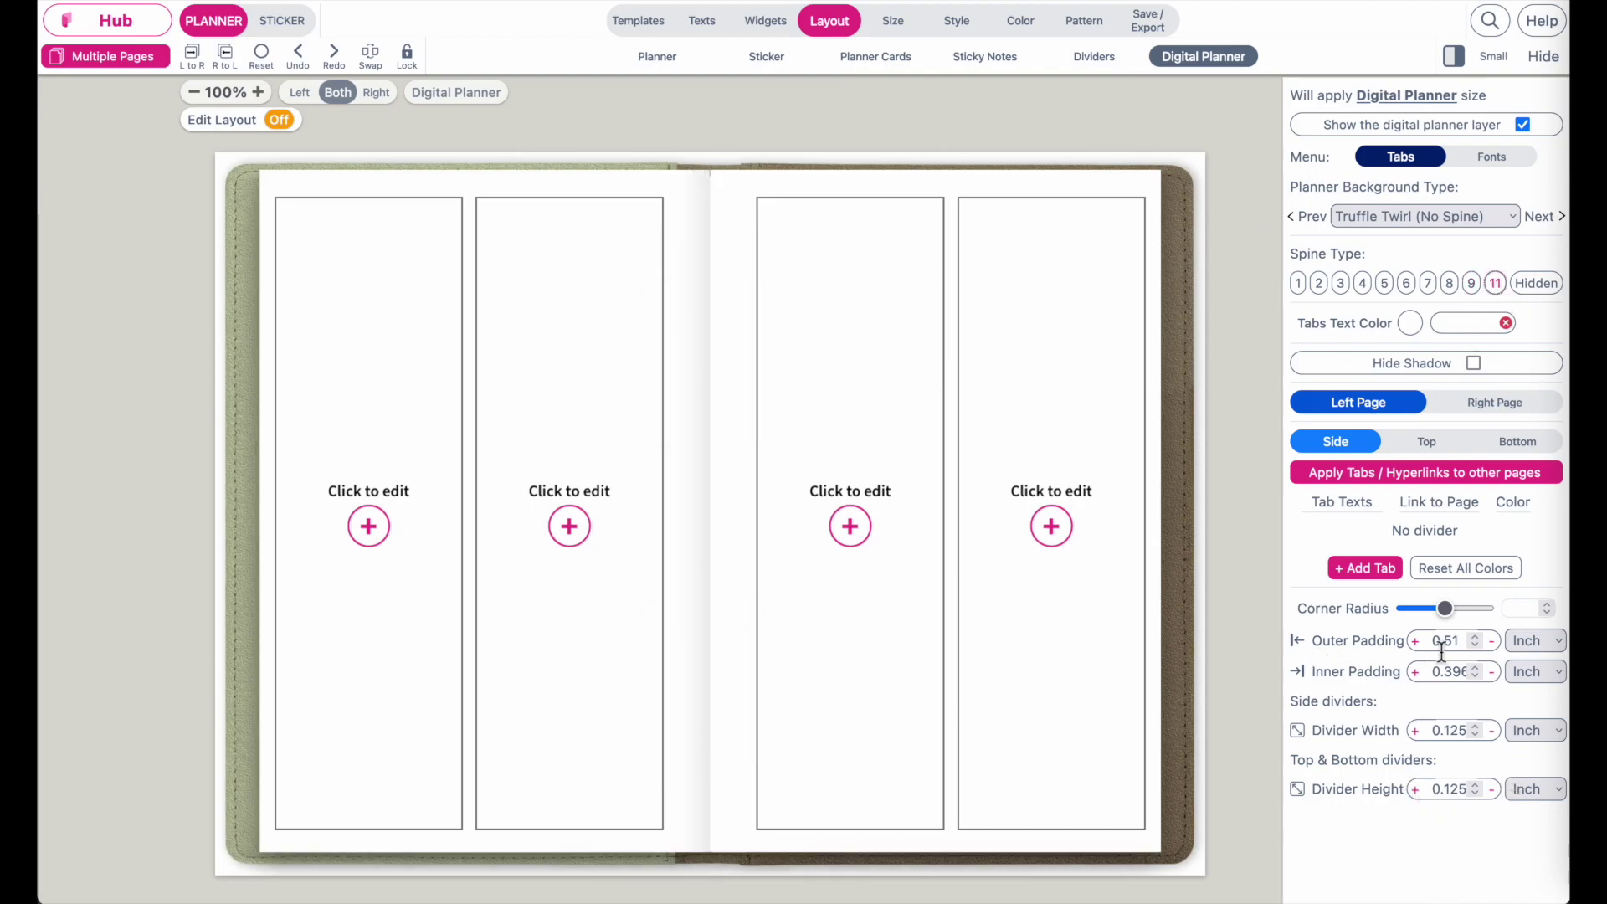
Increase the outer padding of the digital planner pages to 0.75 inch.
{"action": "left_click", "coordinate": [1415, 642]}
{"action": "left_click", "coordinate": [1415, 642]}
{"action": "left_click", "coordinate": [1416, 642]}
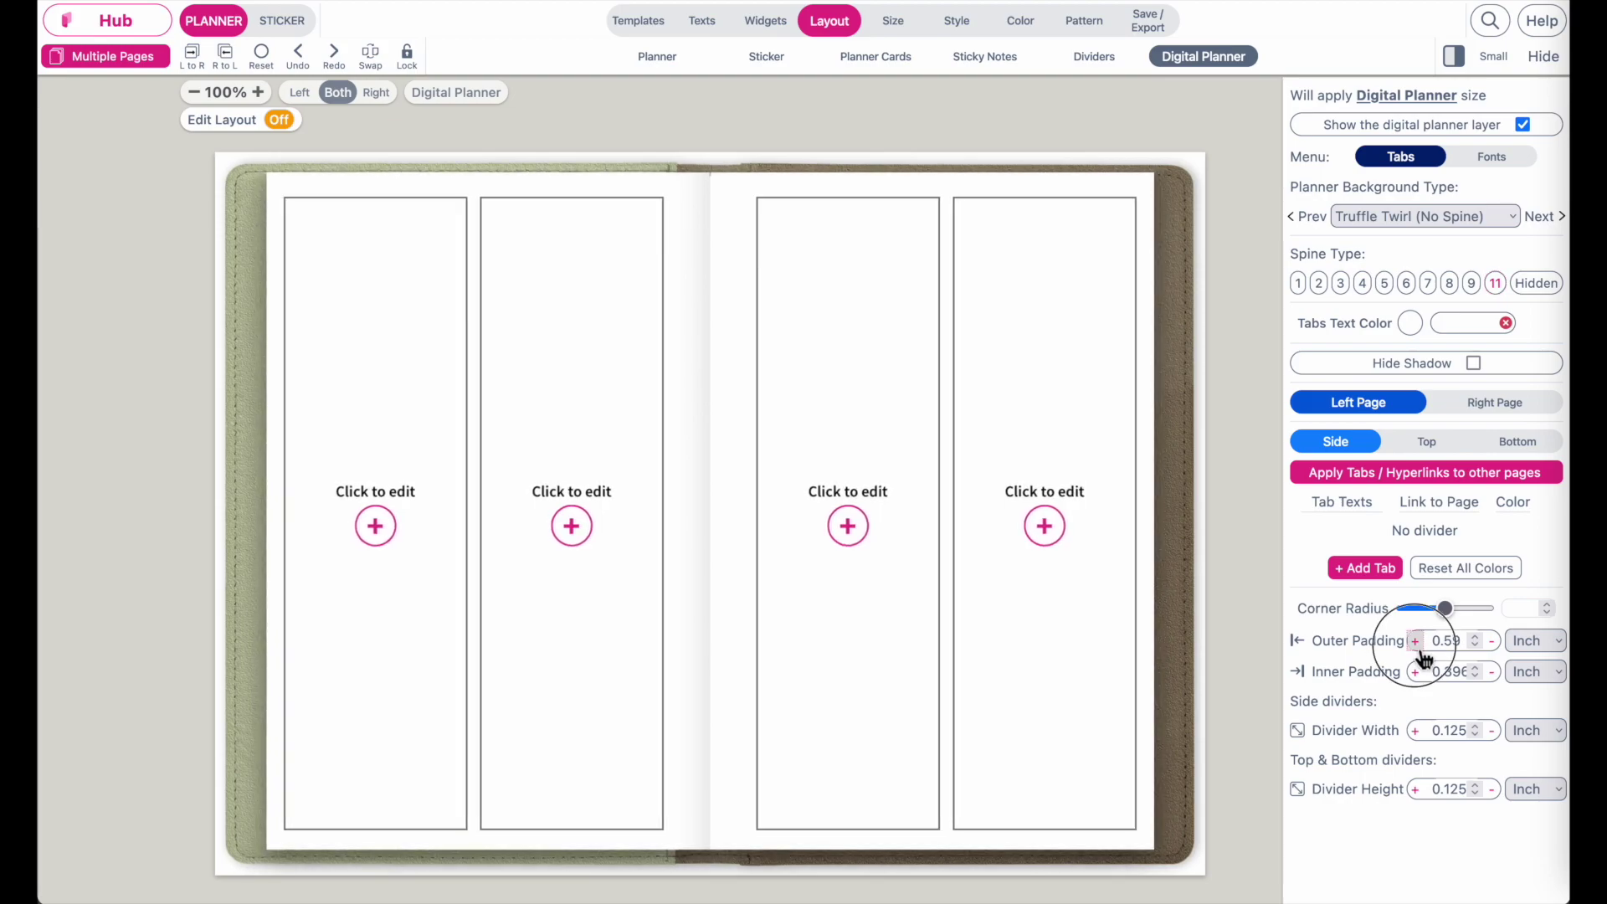
{"action": "left_click", "coordinate": [1415, 642]}
{"action": "left_click", "coordinate": [1415, 642]}
{"action": "left_click", "coordinate": [1415, 642]}
{"action": "left_click", "coordinate": [1416, 642]}
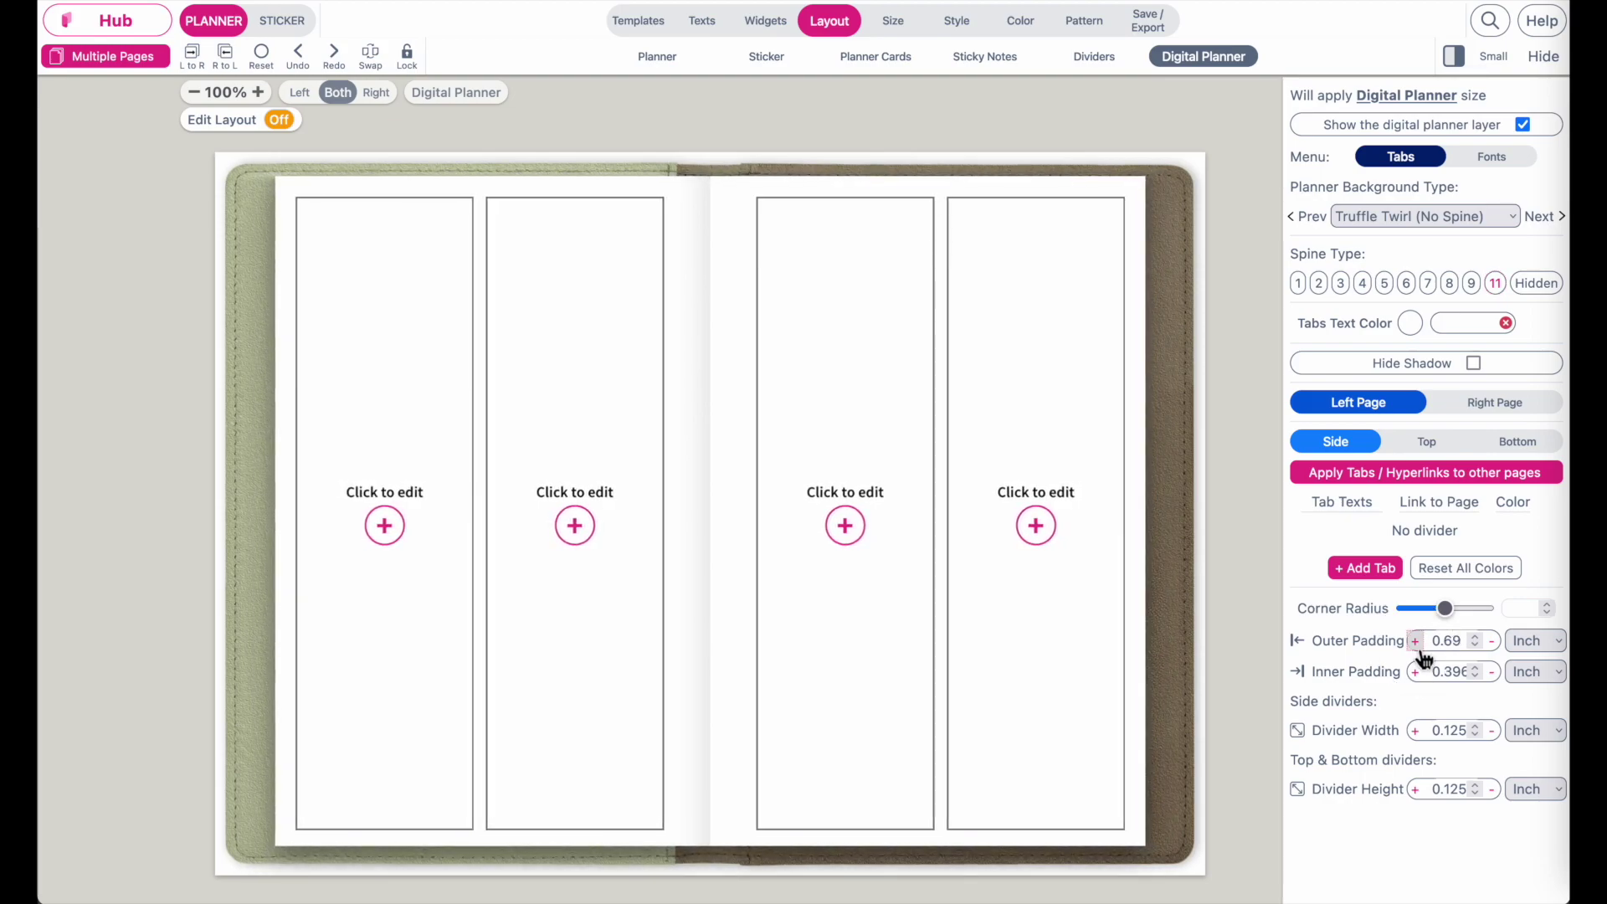
{"action": "left_click", "coordinate": [1416, 642]}
{"action": "left_click", "coordinate": [1415, 642]}
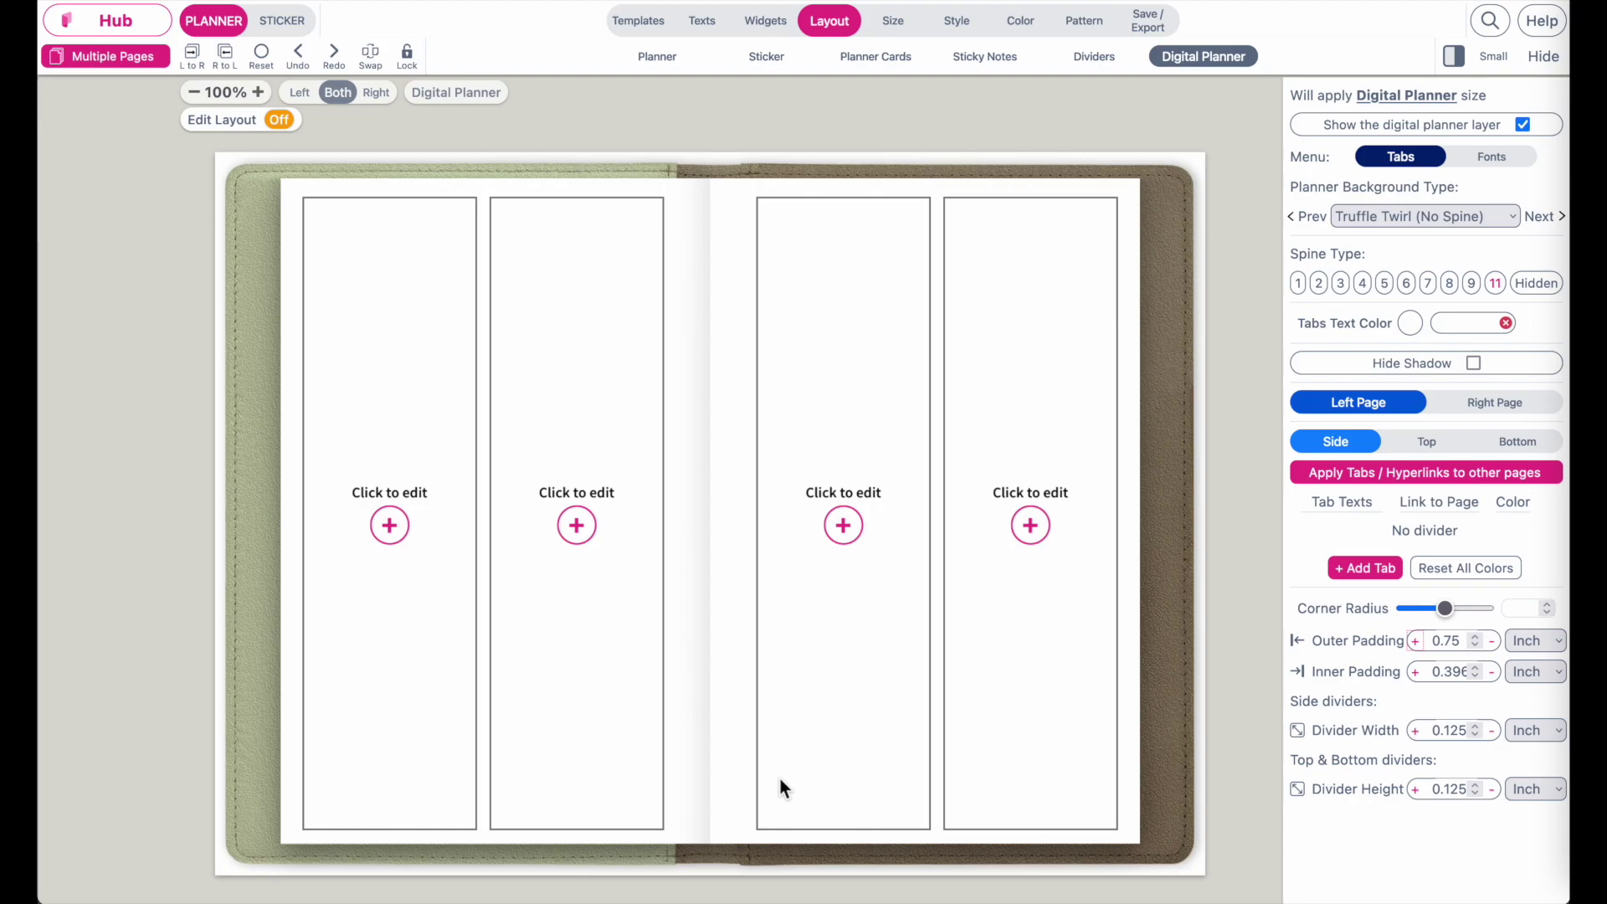
Add seven side tabs to the left page of the planner.
{"action": "left_click", "coordinate": [1387, 583]}
{"action": "left_click", "coordinate": [1366, 594]}
{"action": "left_click", "coordinate": [1366, 647]}
{"action": "left_click", "coordinate": [1366, 702]}
{"action": "left_click", "coordinate": [1364, 757]}
{"action": "left_click", "coordinate": [1364, 811]}
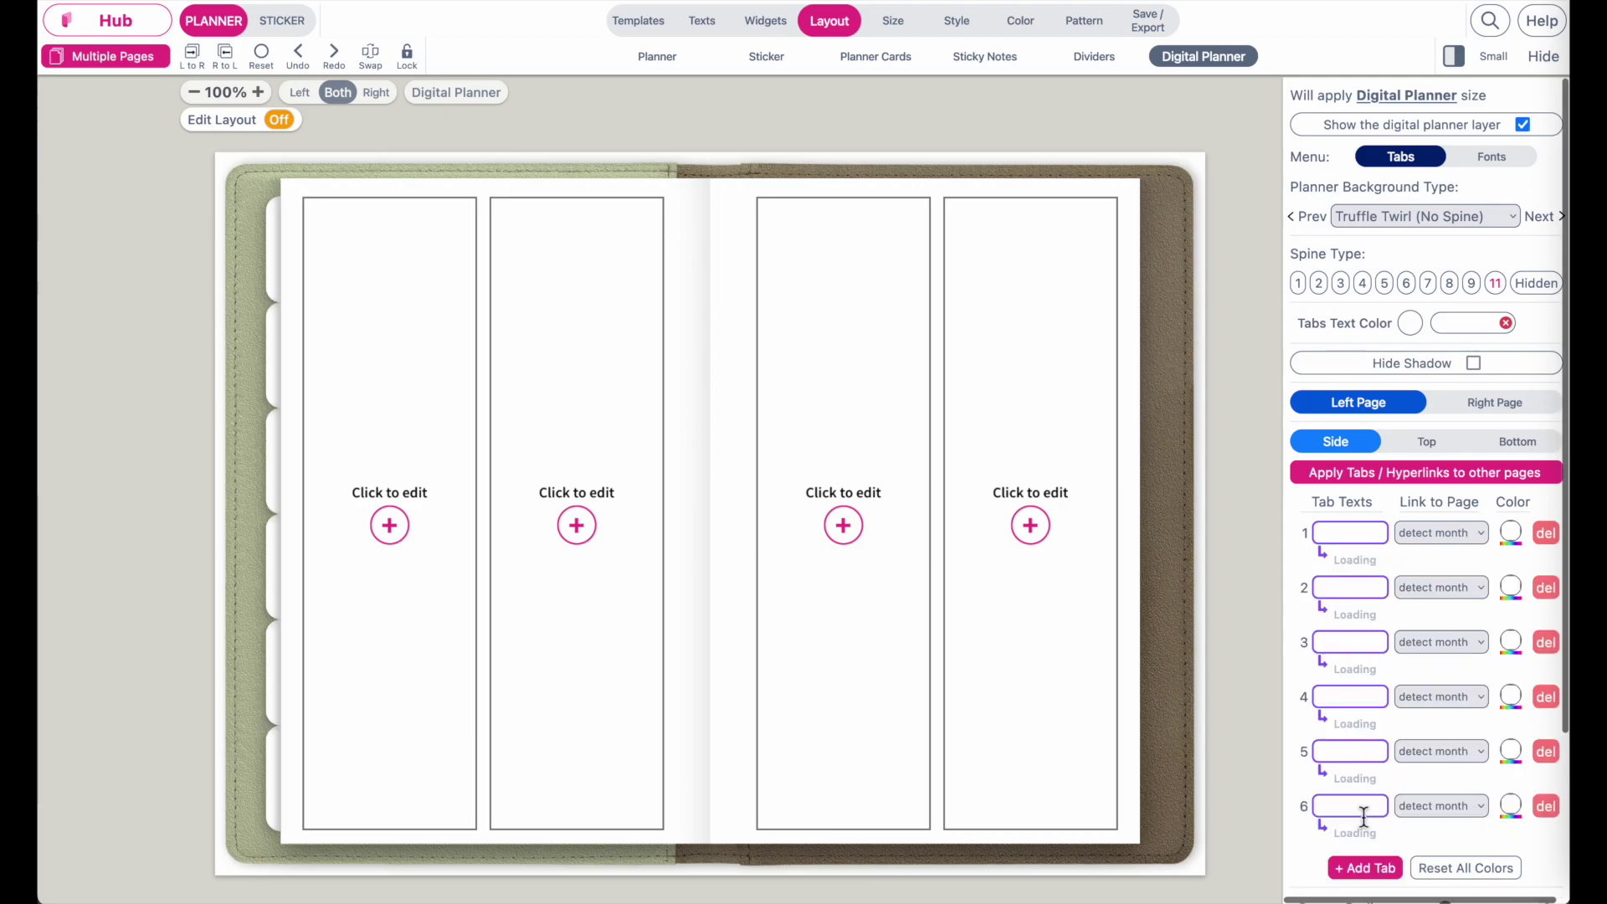
{"action": "scroll", "coordinate": [1364, 816], "scroll_direction": "down", "scroll_amount": 2}
{"action": "left_click", "coordinate": [1364, 744]}
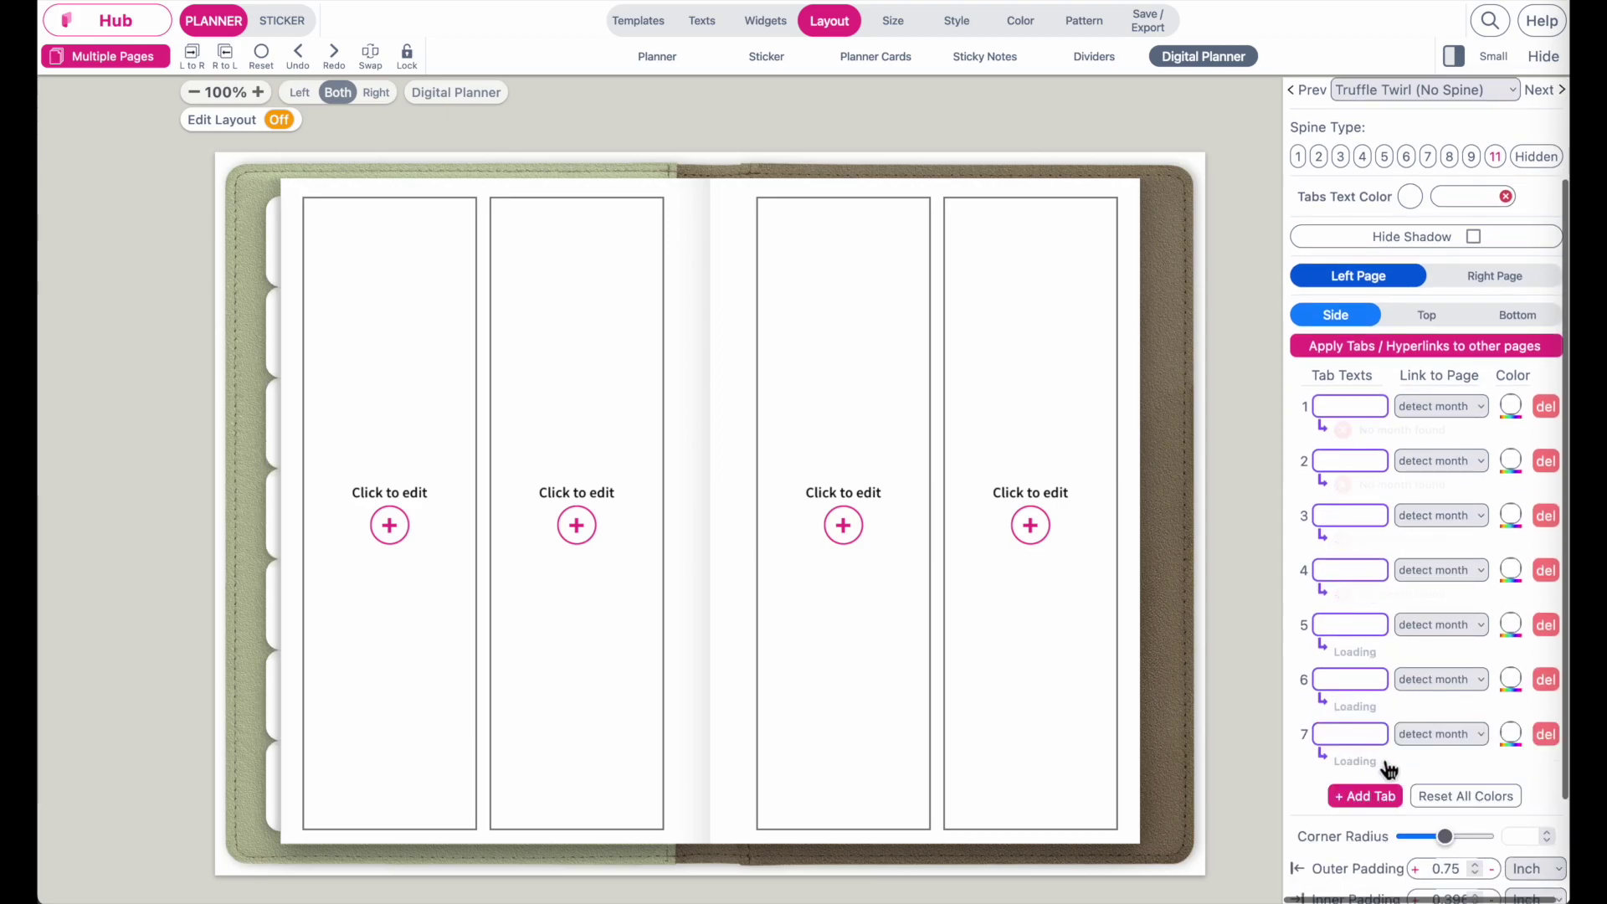
Label the first four side tabs of the left page Calendar, Jan, Feb and Mar.
{"action": "left_click", "coordinate": [1347, 407]}
{"action": "type", "text": "Calen"}
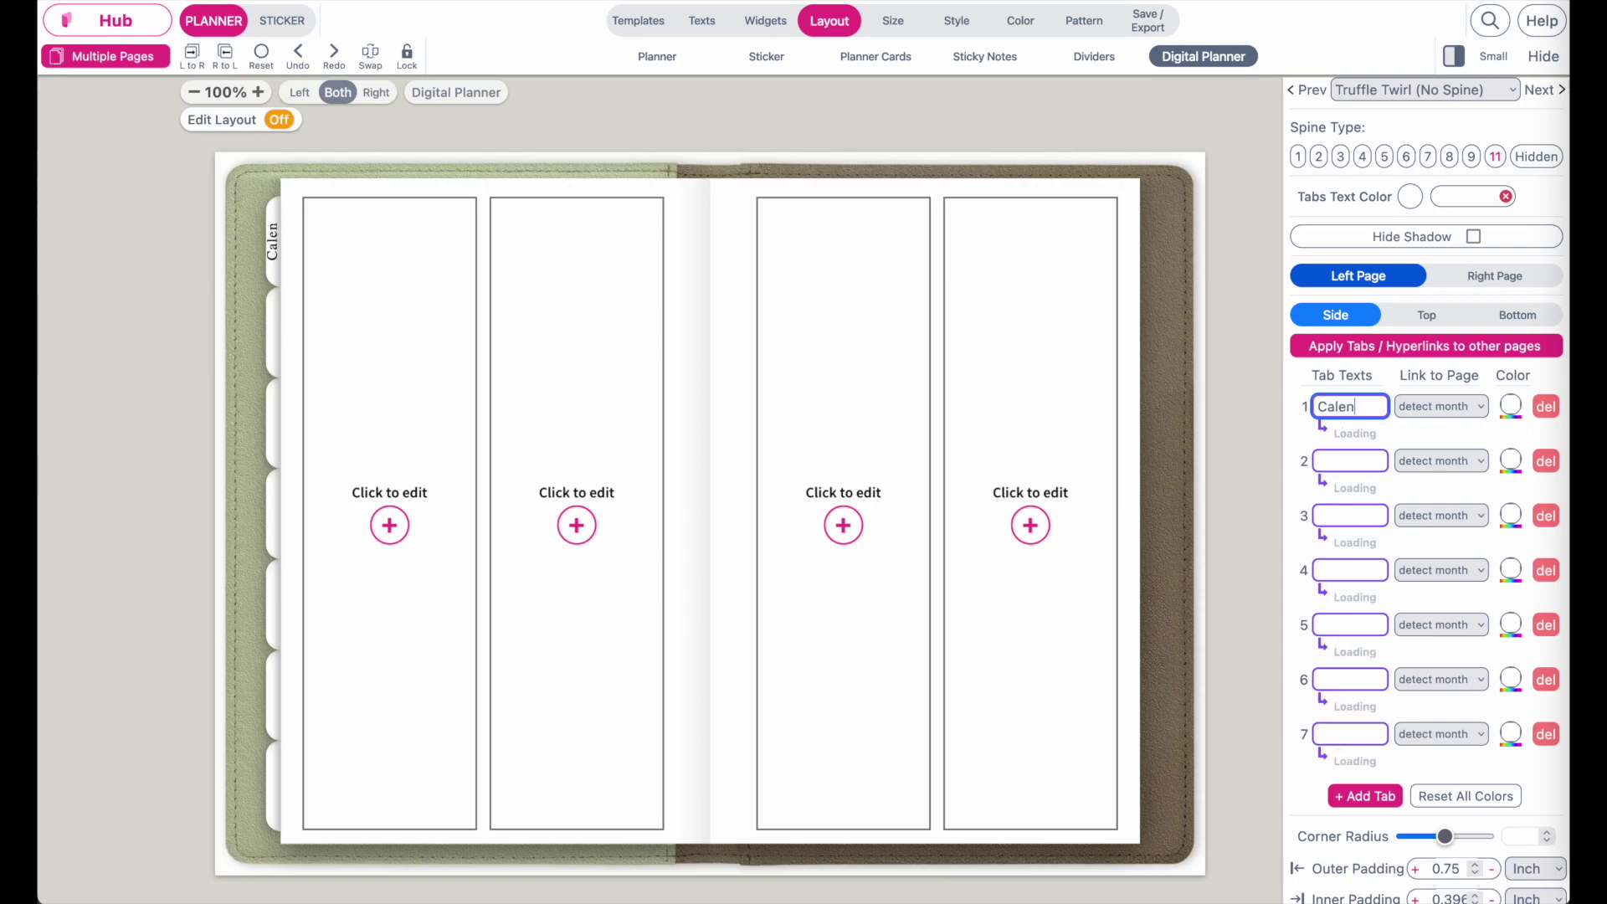
{"action": "type", "text": "dar"}
{"action": "left_click", "coordinate": [1334, 461]}
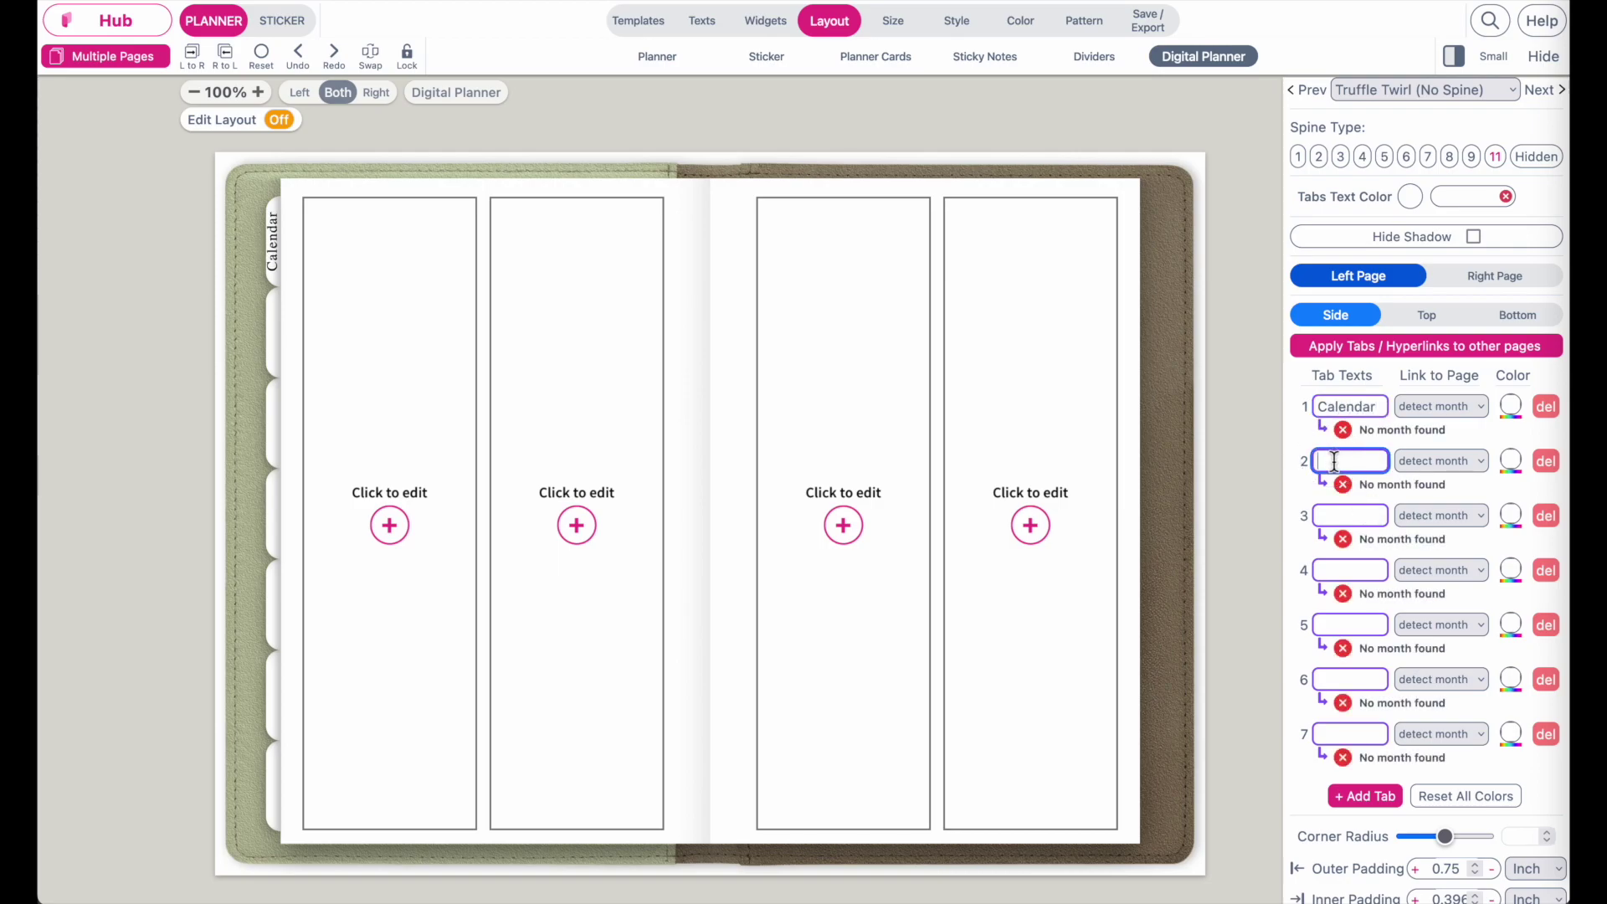
{"action": "type", "text": "Jan"}
{"action": "left_click", "coordinate": [1335, 516]}
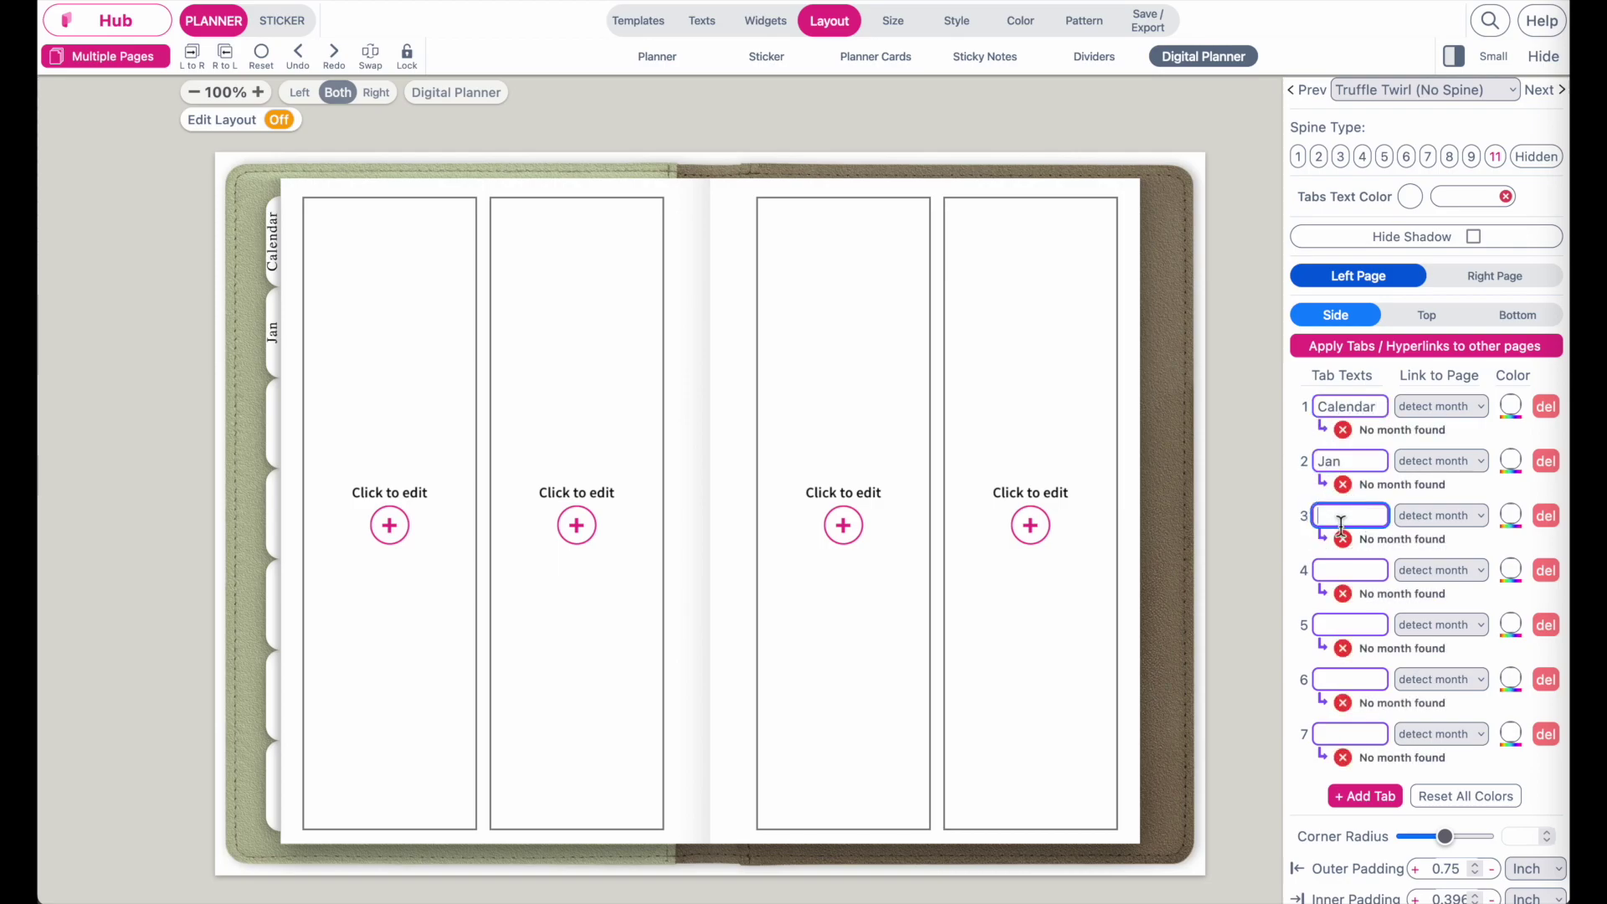
{"action": "type", "text": "Feb"}
{"action": "left_click", "coordinate": [1335, 570]}
{"action": "type", "text": "Mar"}
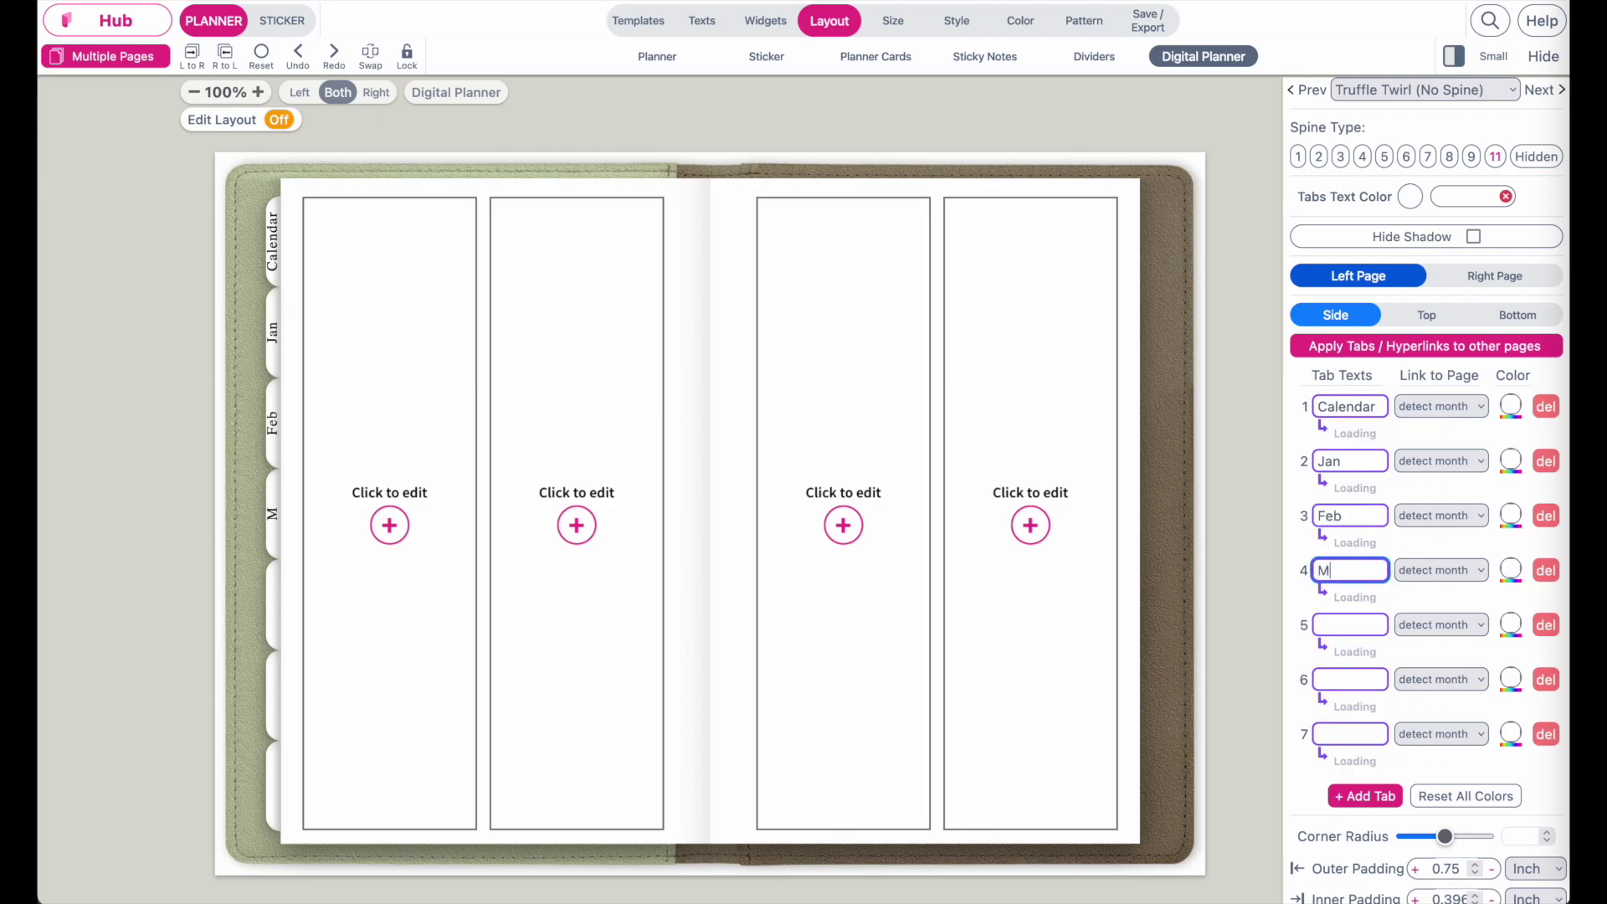
Label the fifth to seventh side tabs of the left page Apr, May and Jun.
{"action": "left_click", "coordinate": [1345, 625]}
{"action": "type", "text": "Apr"}
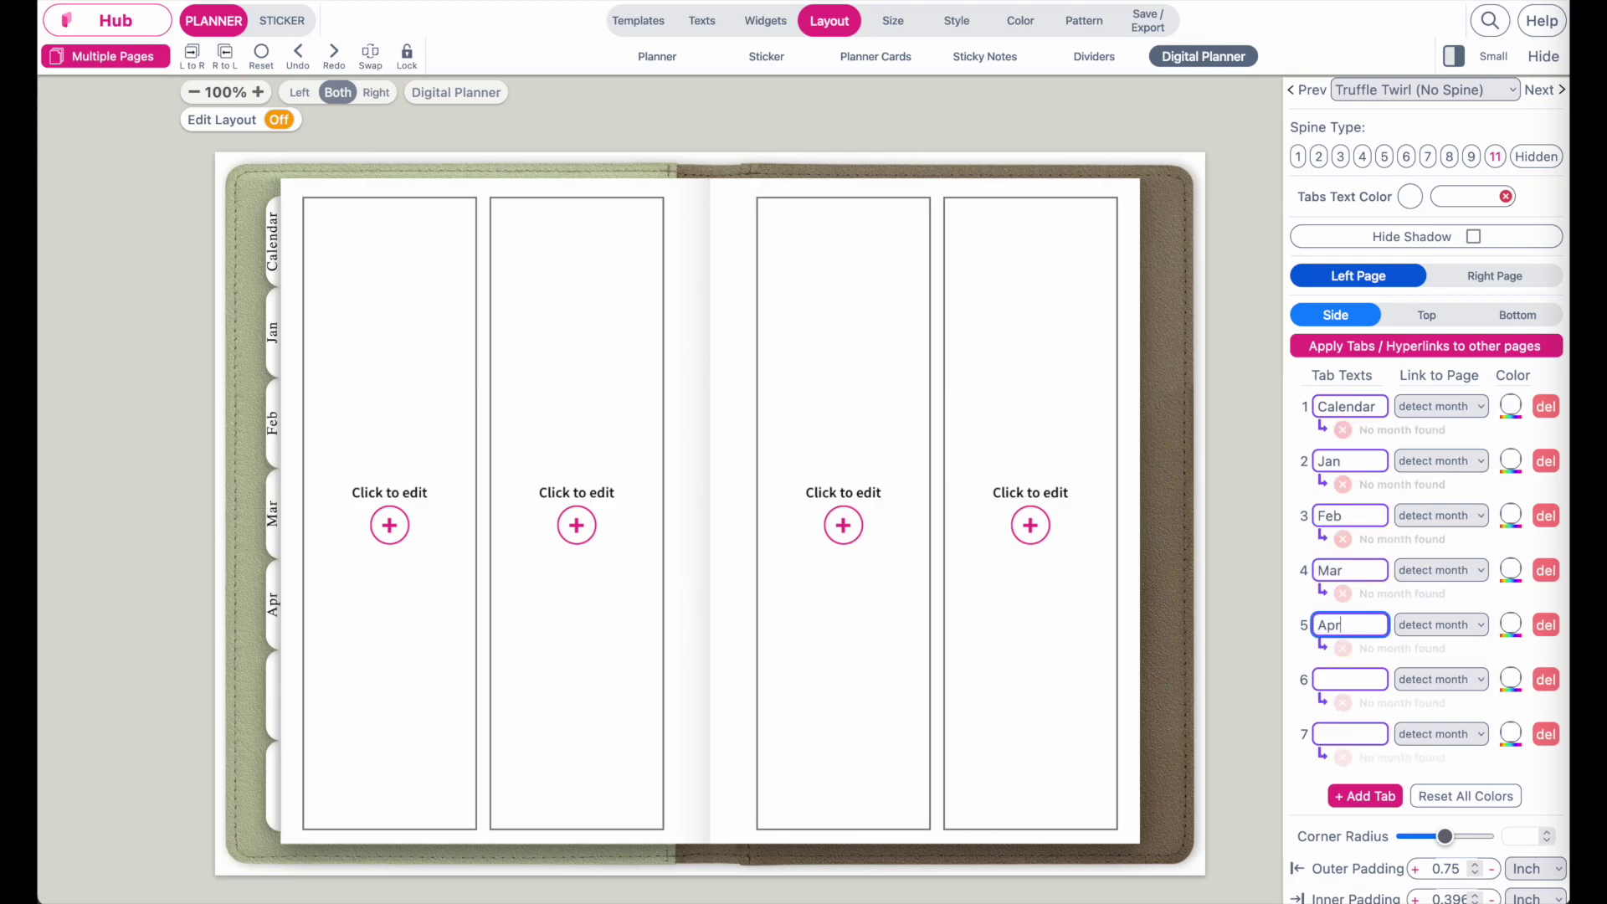
{"action": "left_click", "coordinate": [1349, 680]}
{"action": "type", "text": "May"}
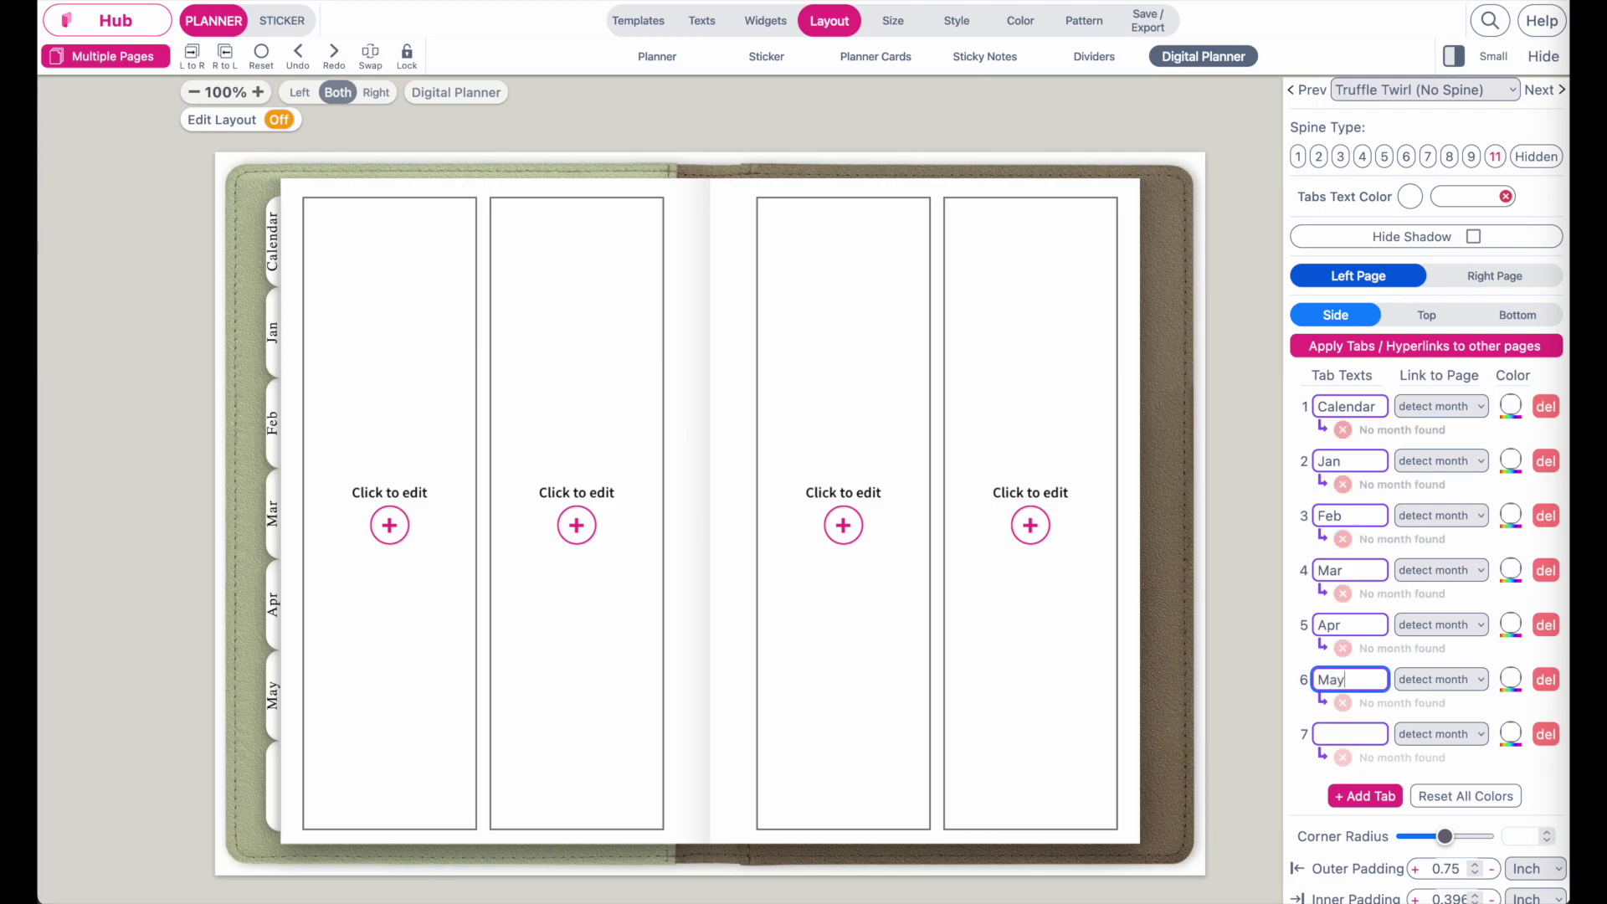
{"action": "left_click", "coordinate": [1339, 734]}
{"action": "type", "text": "Ju"}
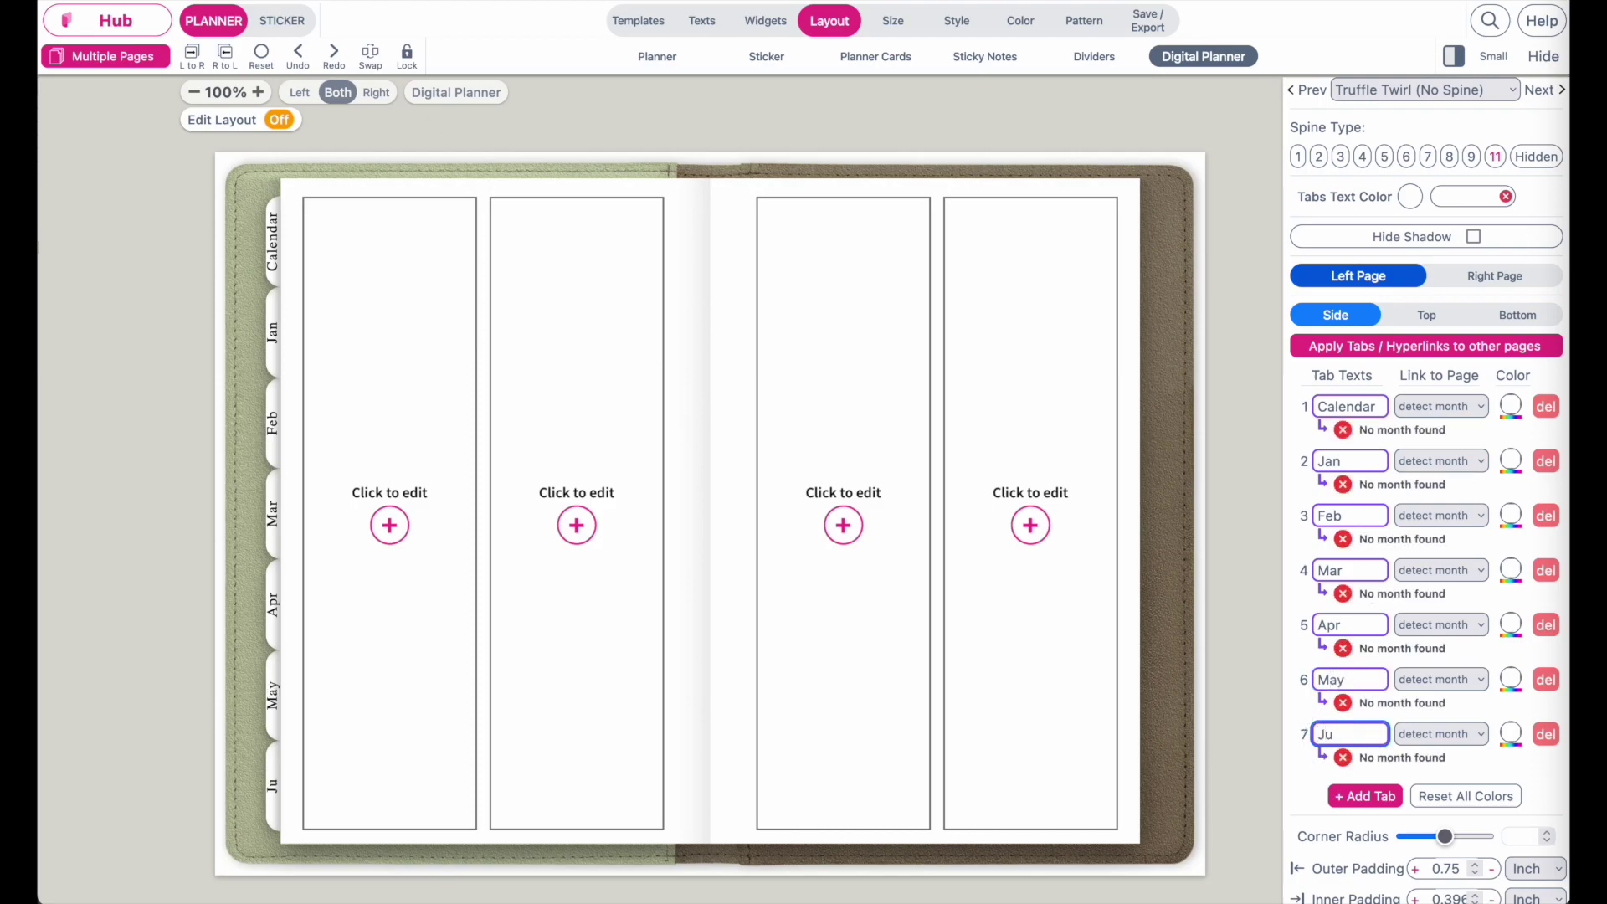
{"action": "type", "text": "n"}
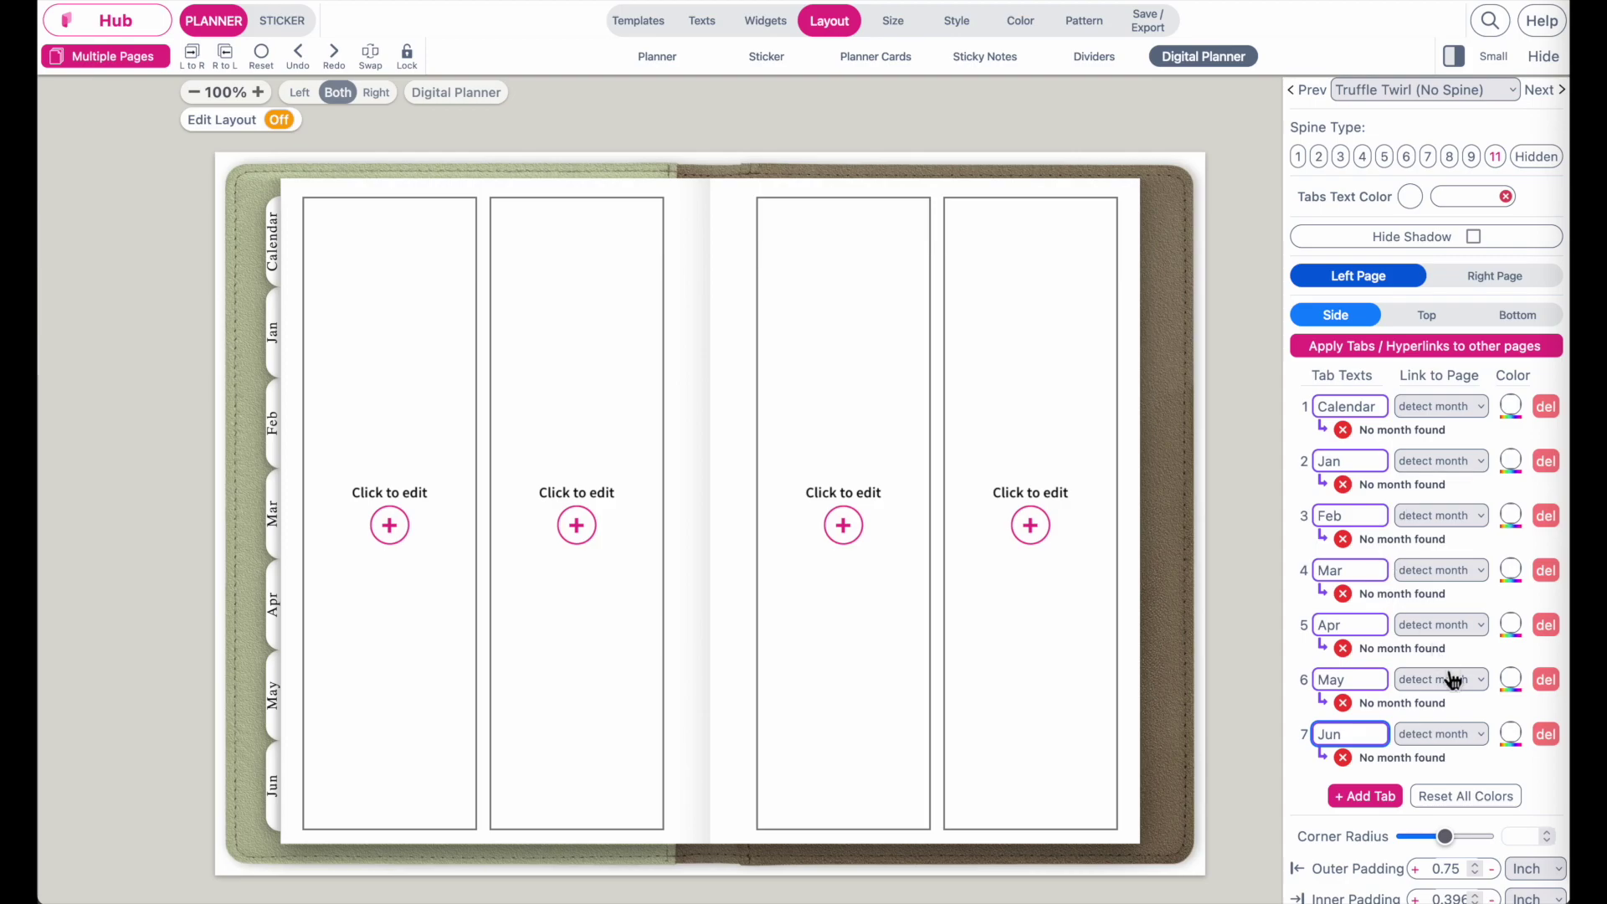
Add seven side tabs to the right page of the planner.
{"action": "left_click", "coordinate": [1496, 276]}
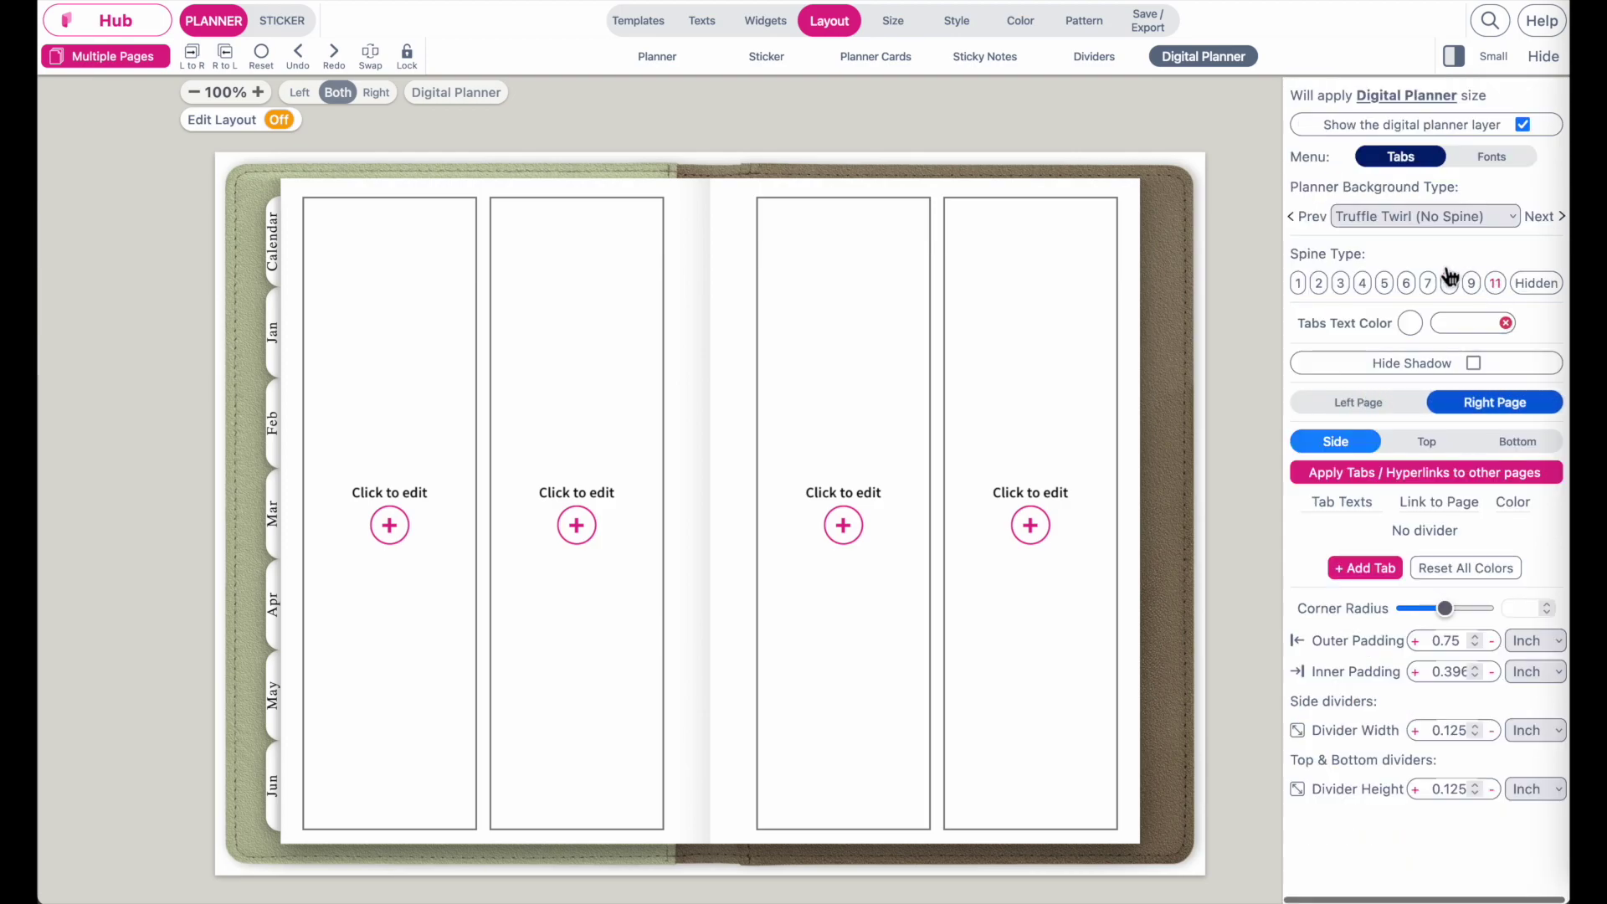
{"action": "left_click", "coordinate": [1367, 578]}
{"action": "left_click", "coordinate": [1365, 596]}
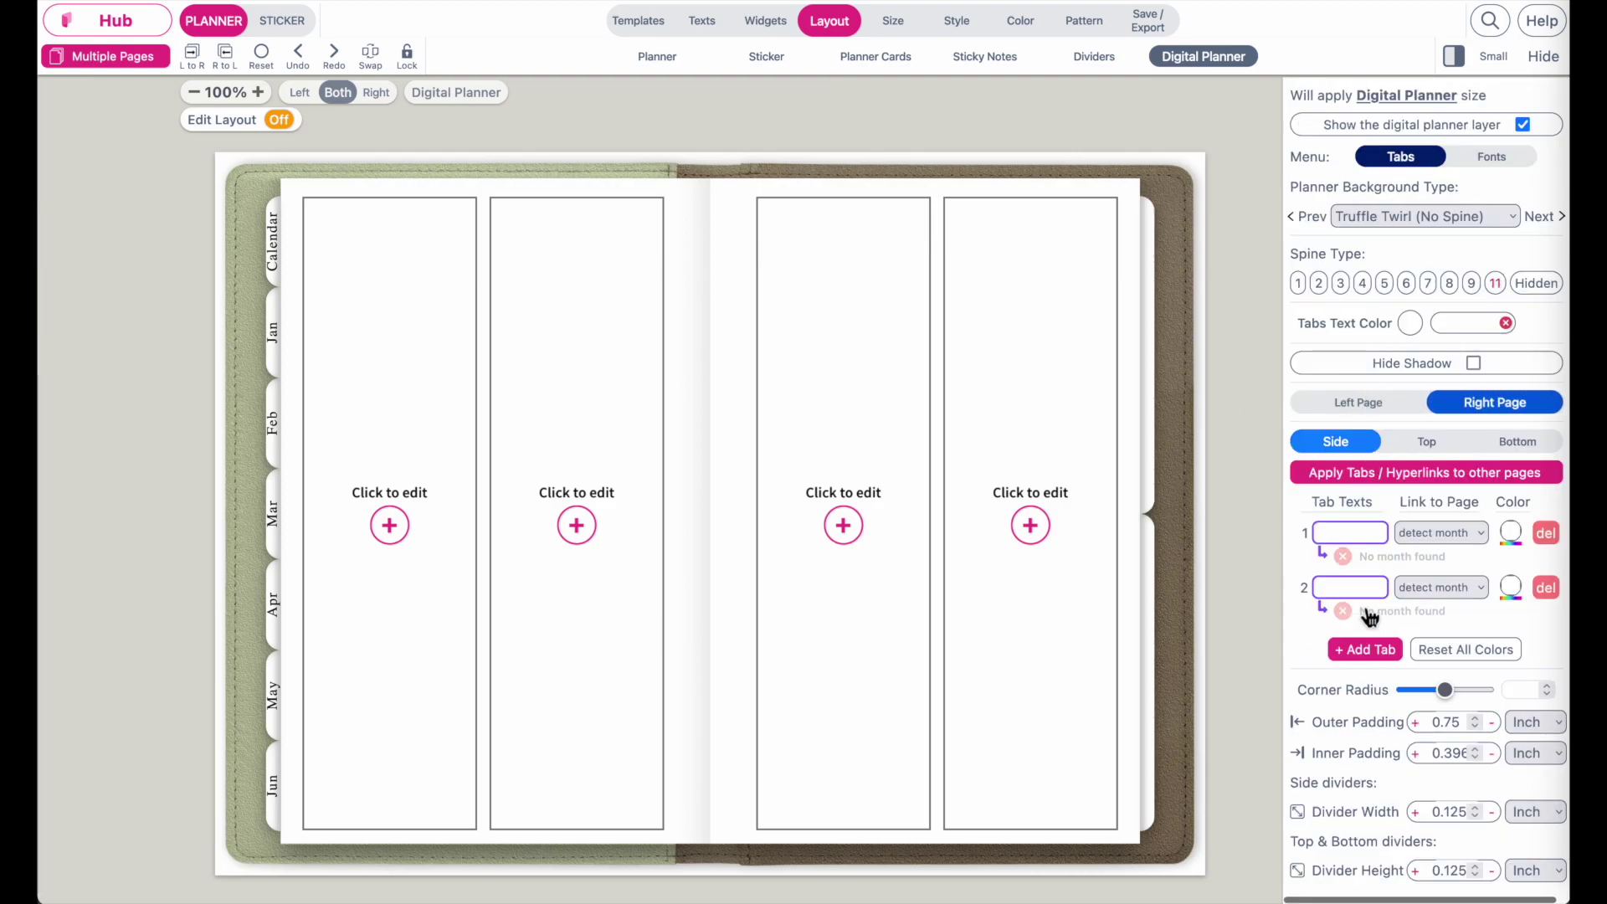
{"action": "left_click", "coordinate": [1365, 649]}
{"action": "left_click", "coordinate": [1363, 707]}
{"action": "left_click", "coordinate": [1365, 760]}
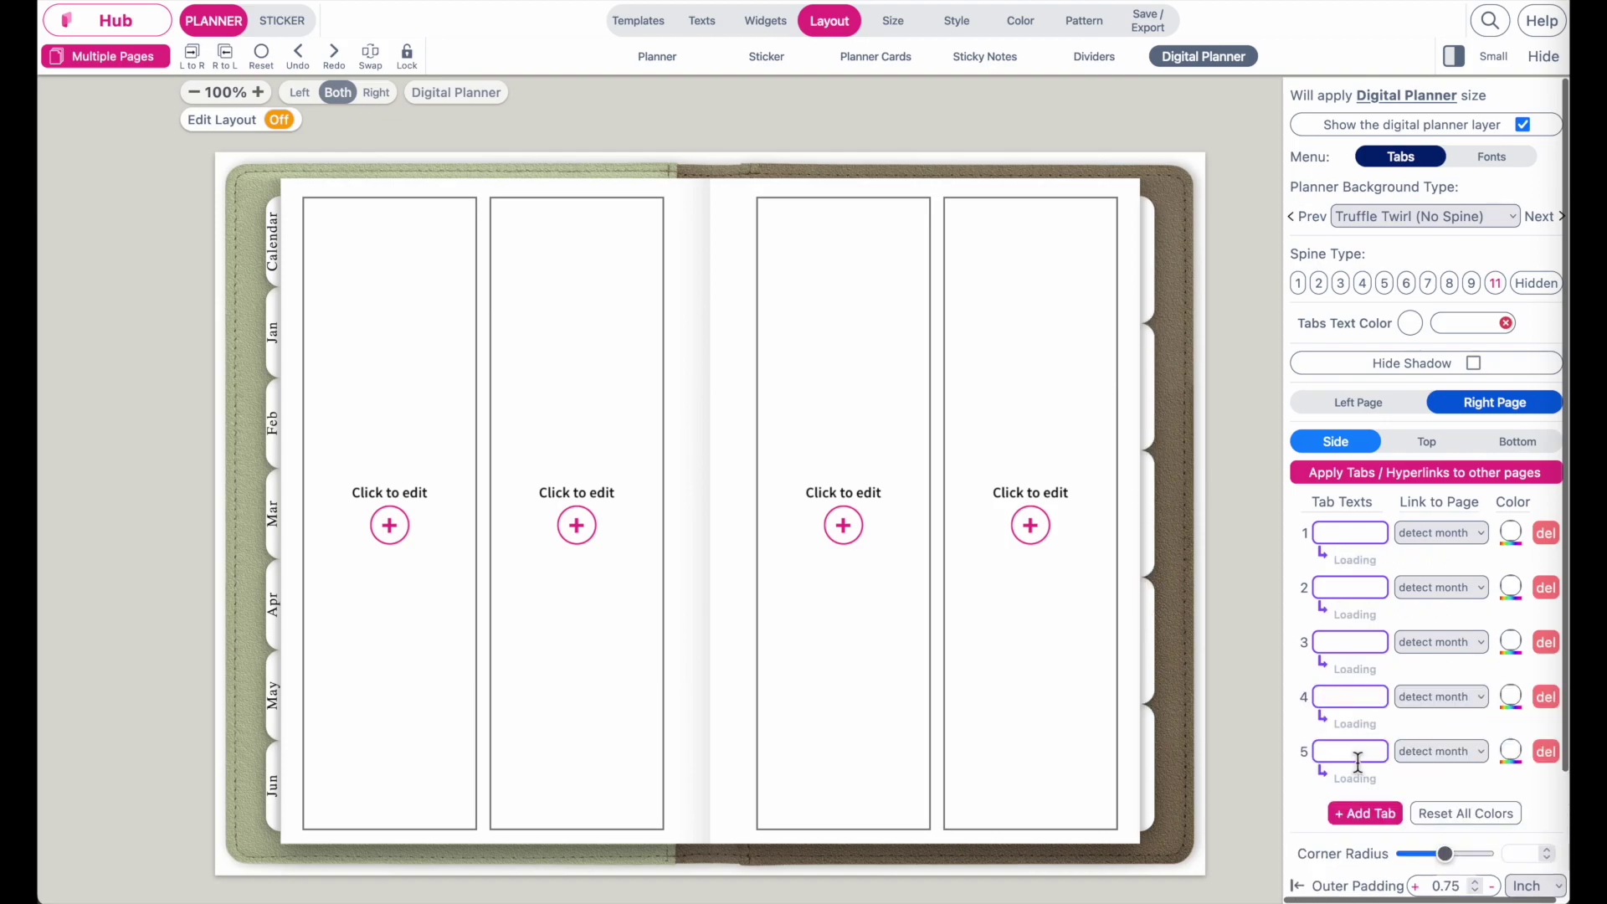
{"action": "left_click", "coordinate": [1365, 813]}
{"action": "left_click", "coordinate": [1364, 875]}
Label the first four side tabs of the right page Jul, Aug, Sep and Oct.
{"action": "left_click", "coordinate": [1339, 533]}
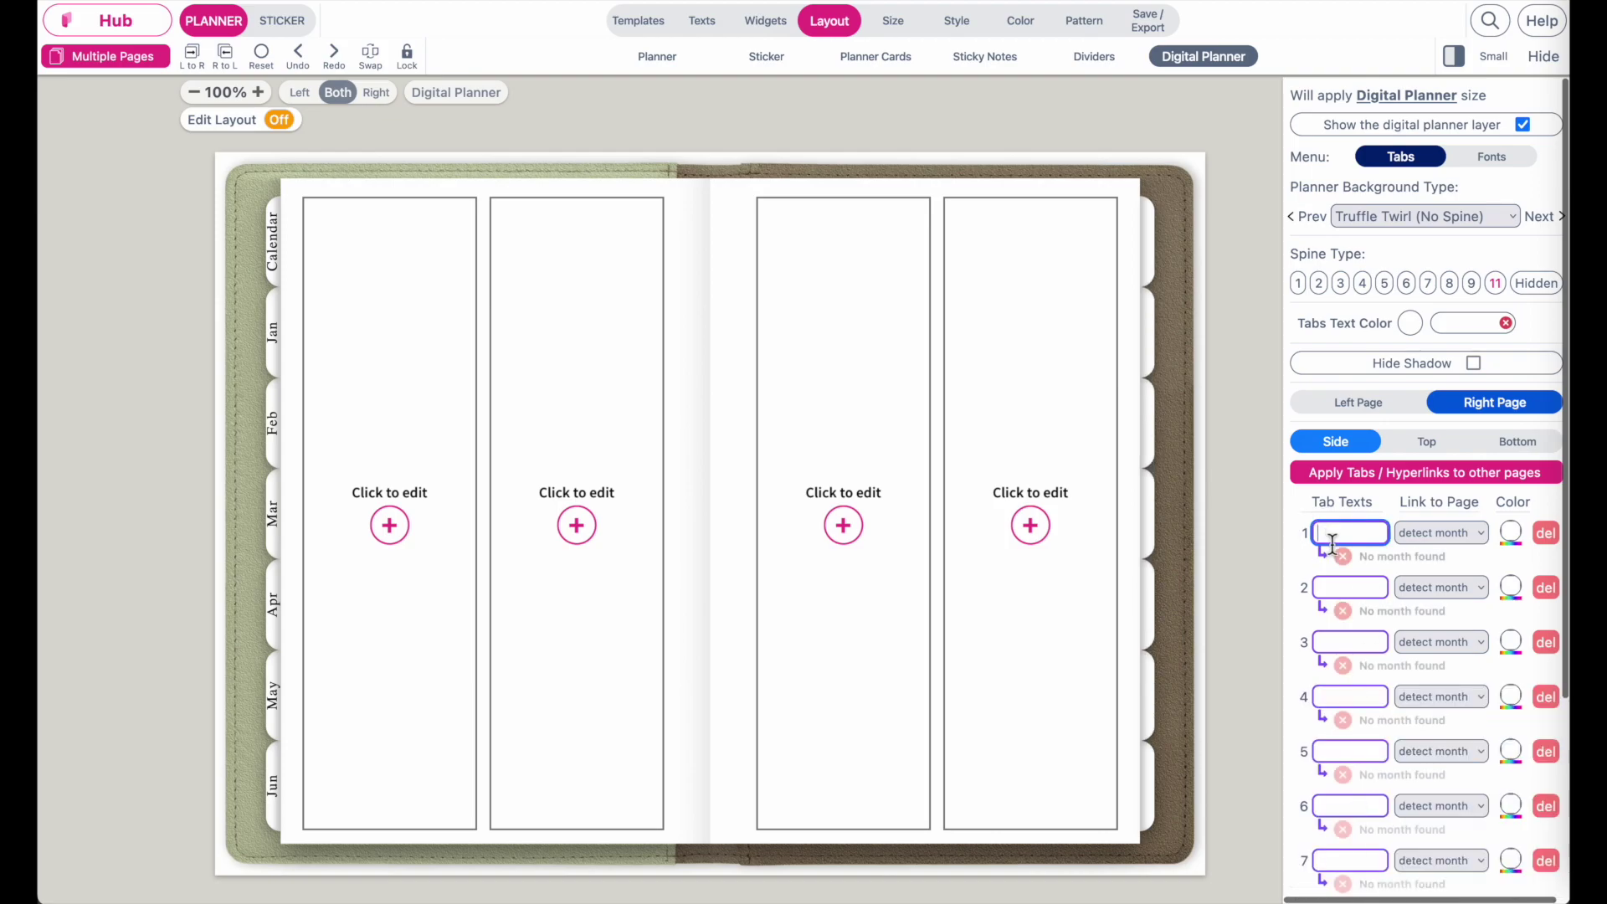
{"action": "type", "text": "Jul"}
{"action": "left_click", "coordinate": [1339, 588]}
{"action": "type", "text": "Aug"}
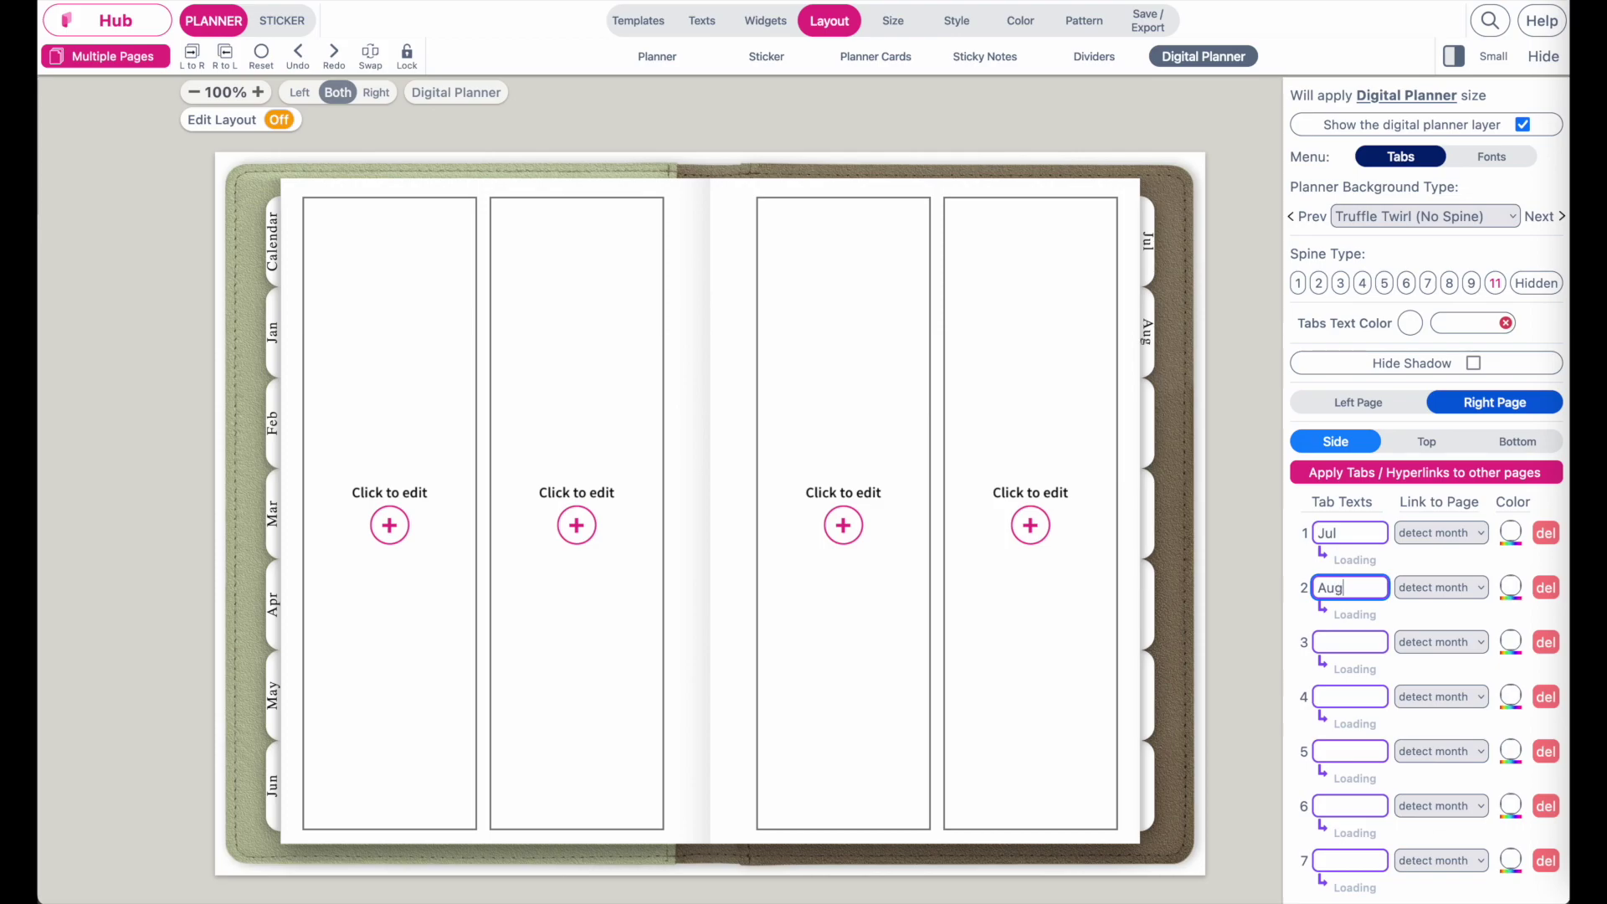
{"action": "left_click", "coordinate": [1341, 641]}
{"action": "type", "text": "Sep"}
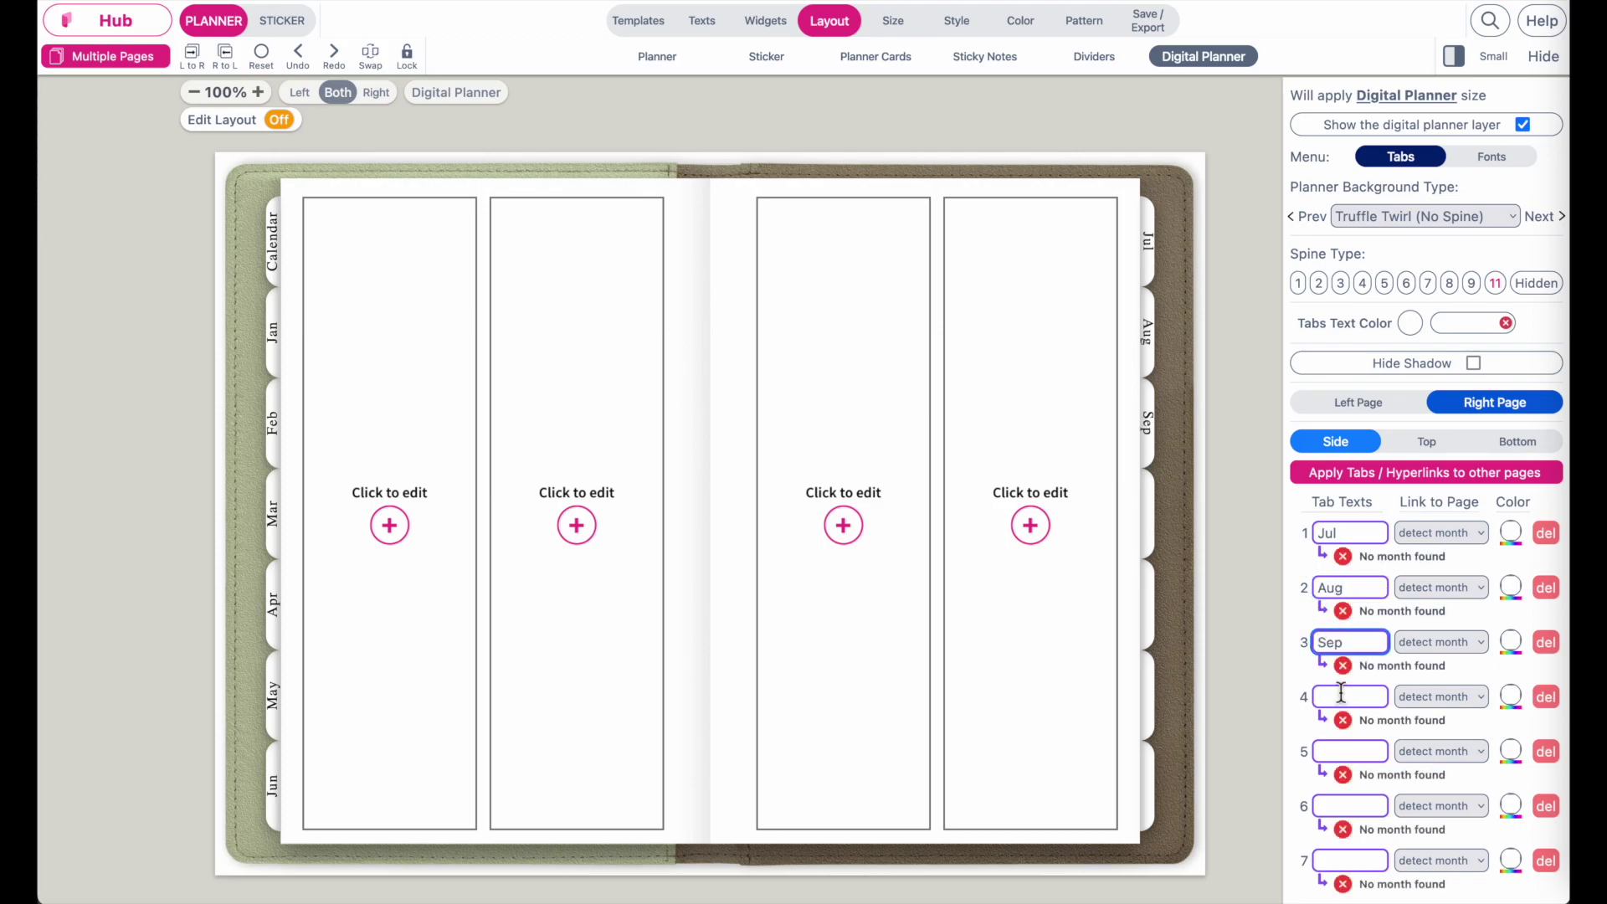
{"action": "left_click", "coordinate": [1341, 696]}
{"action": "type", "text": "Oct"}
Label the fifth and sixth right-page tabs Nov and Dec, and delete the empty seventh tab.
{"action": "left_click", "coordinate": [1348, 751]}
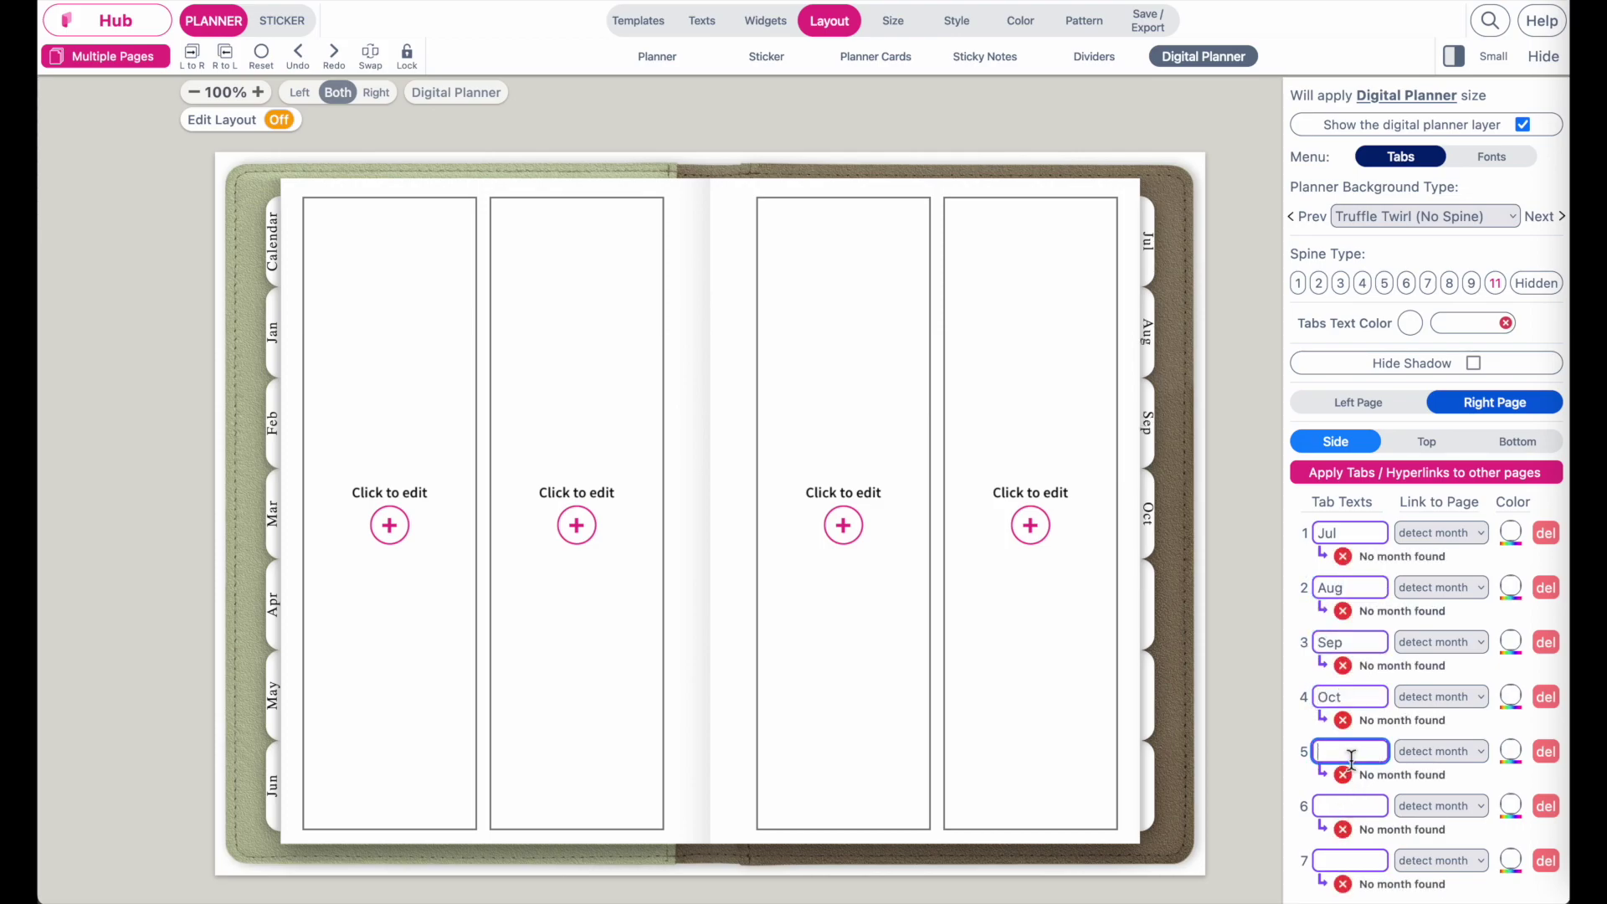
{"action": "type", "text": "Nv"}
{"action": "left_click", "coordinate": [1350, 806]}
{"action": "left_click", "coordinate": [1328, 752]}
{"action": "type", "text": "ov"}
{"action": "left_click", "coordinate": [1350, 807]}
{"action": "type", "text": "Dec"}
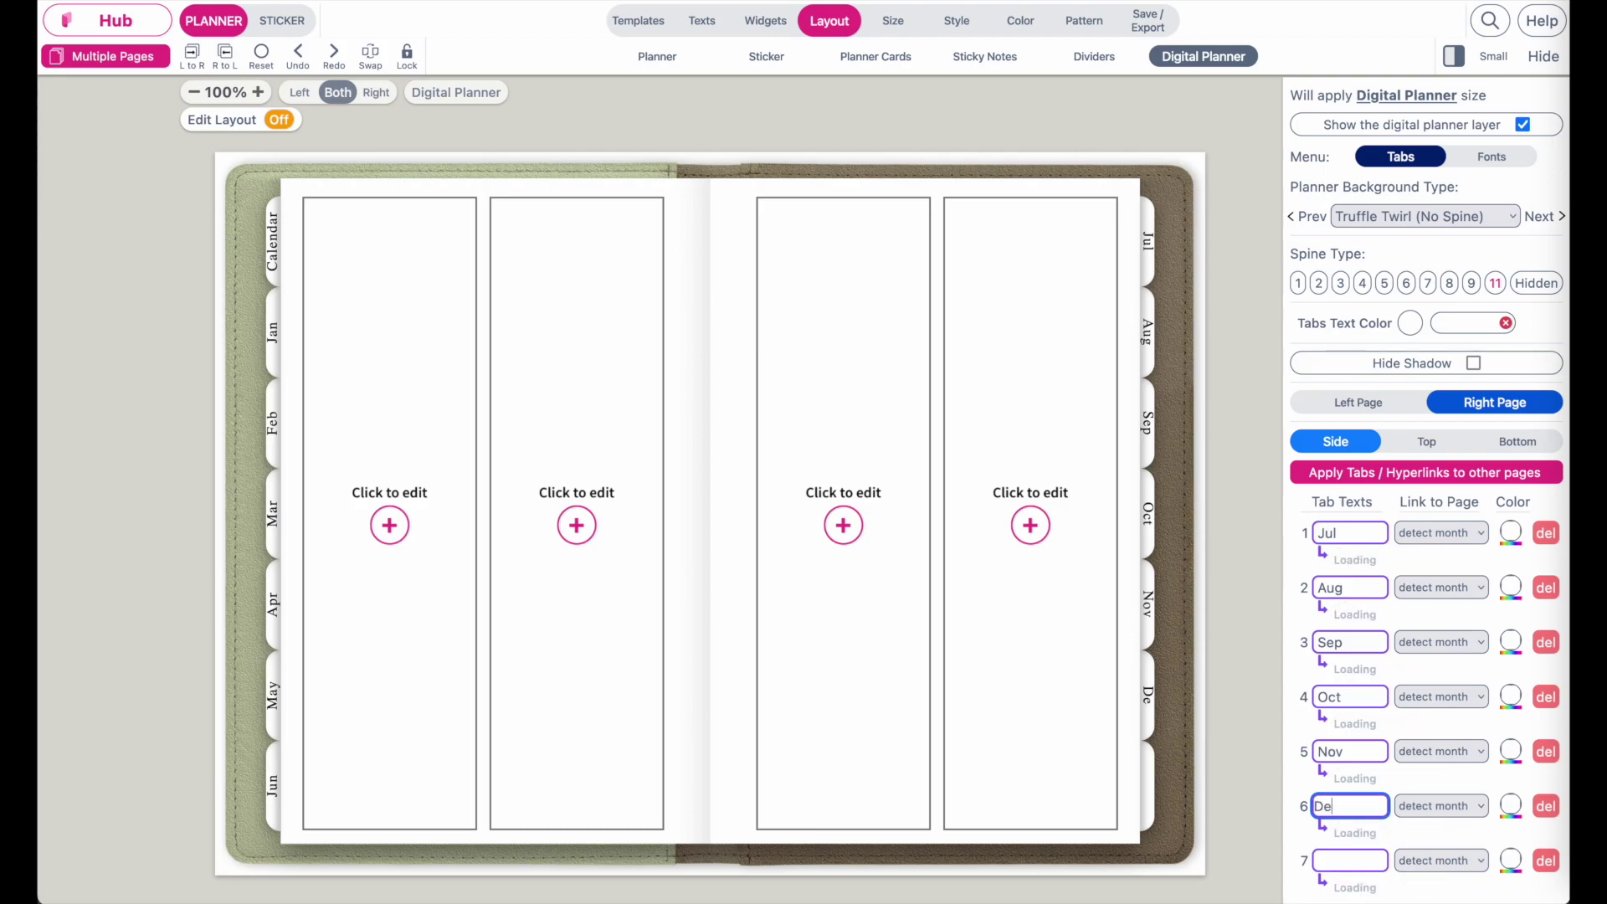
{"action": "scroll", "coordinate": [1538, 852], "scroll_direction": "down", "scroll_amount": 2}
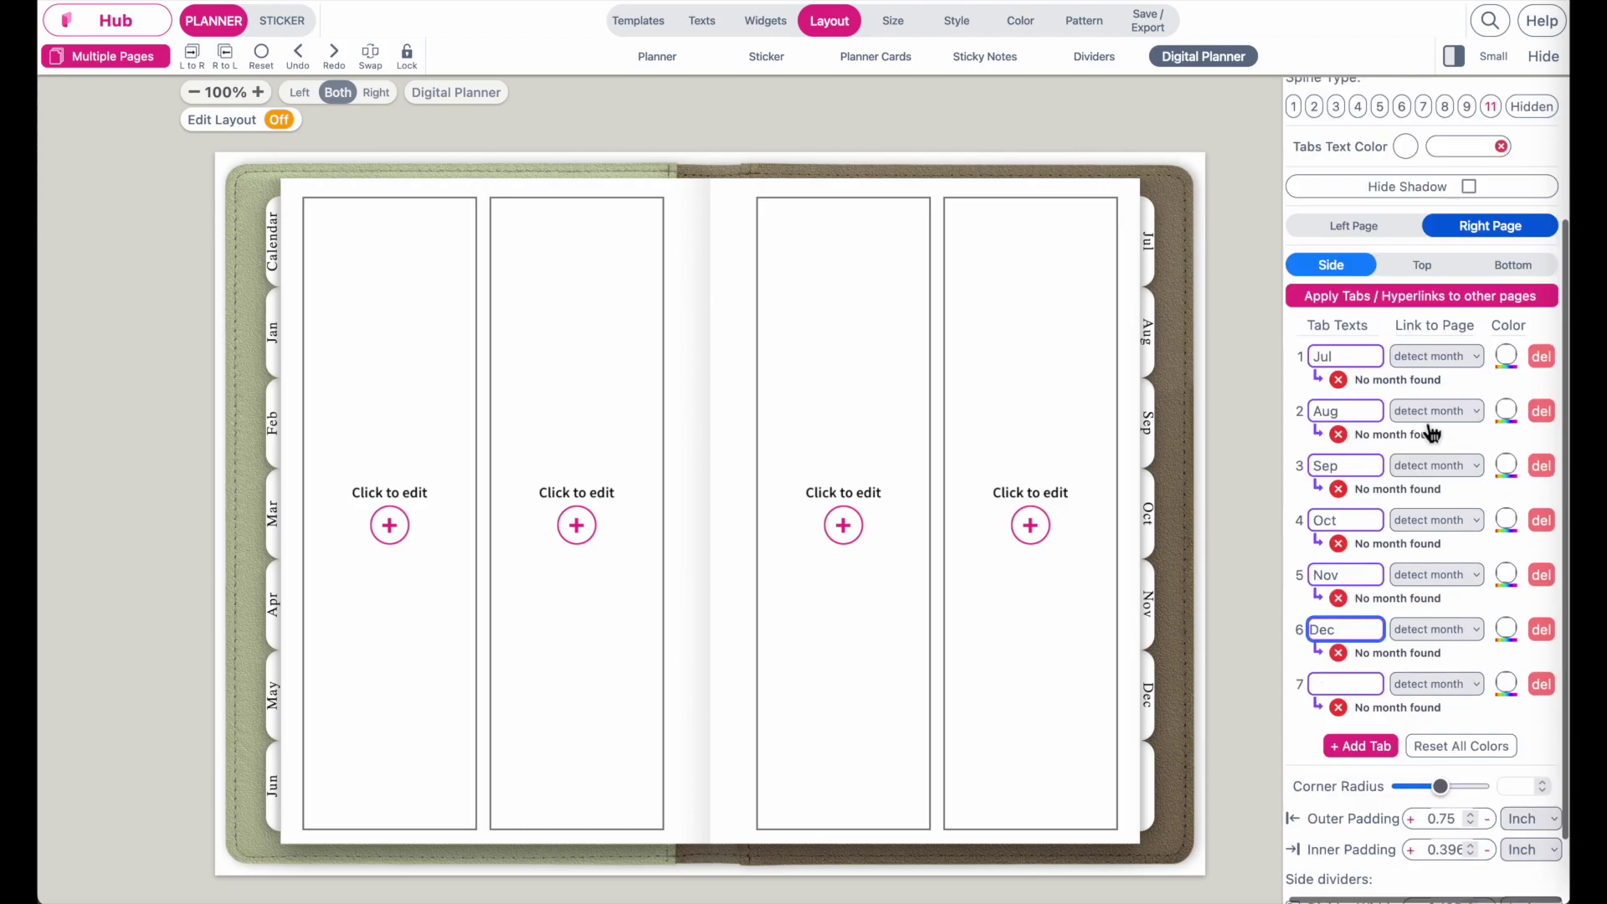
{"action": "left_click", "coordinate": [1551, 688]}
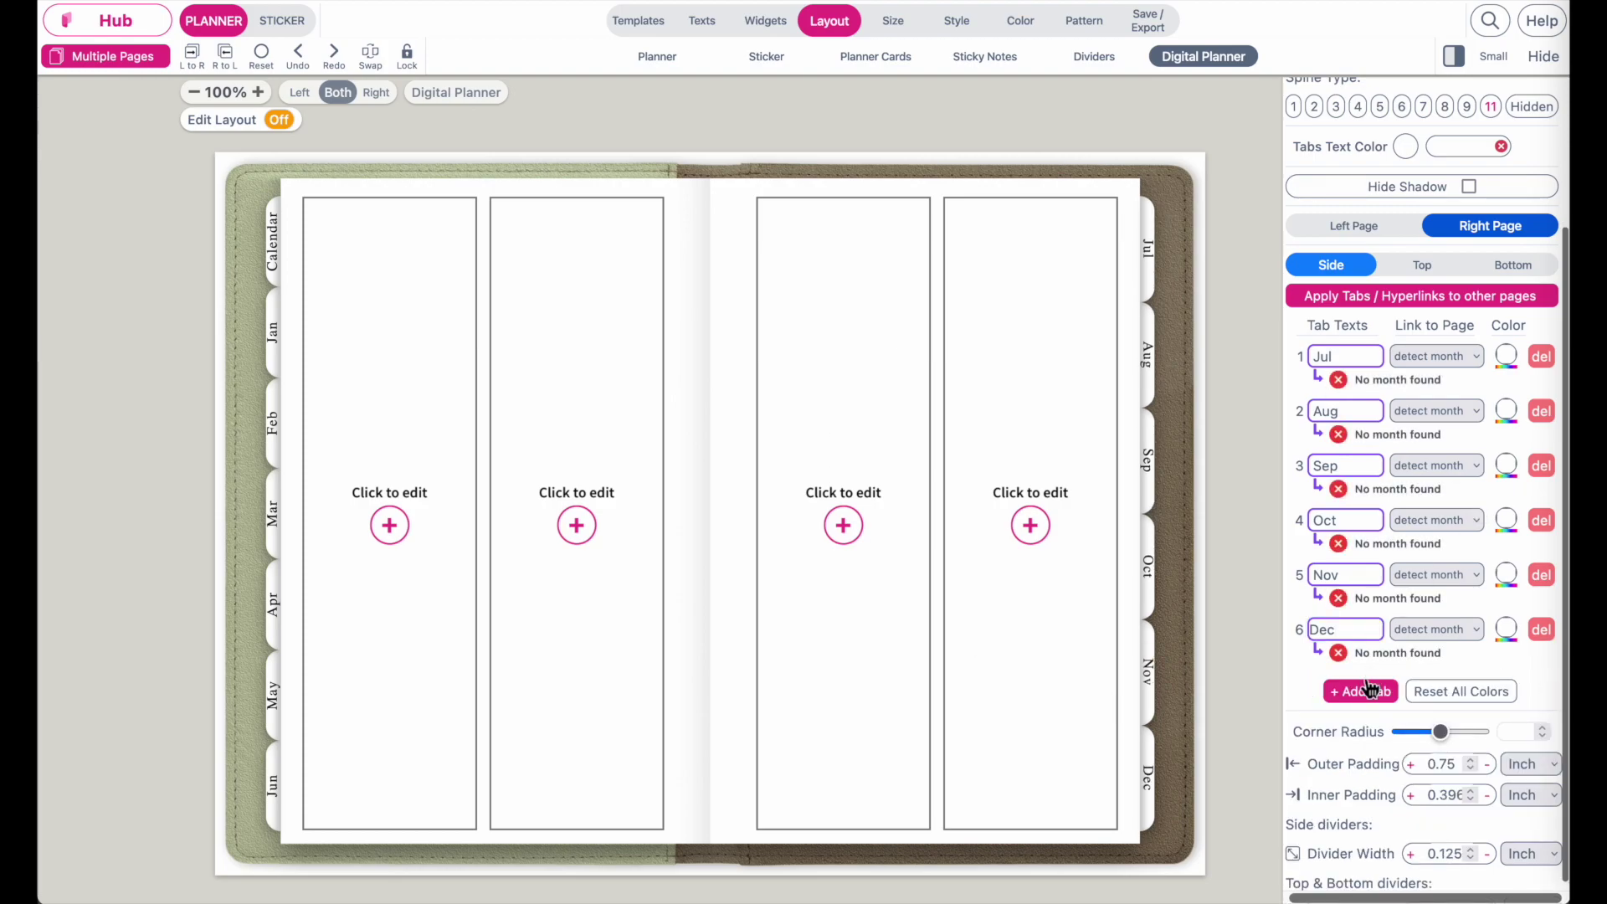
Increase the width of the side dividers to 0.195 inch.
{"action": "scroll", "coordinate": [1423, 871], "scroll_direction": "down", "scroll_amount": 1}
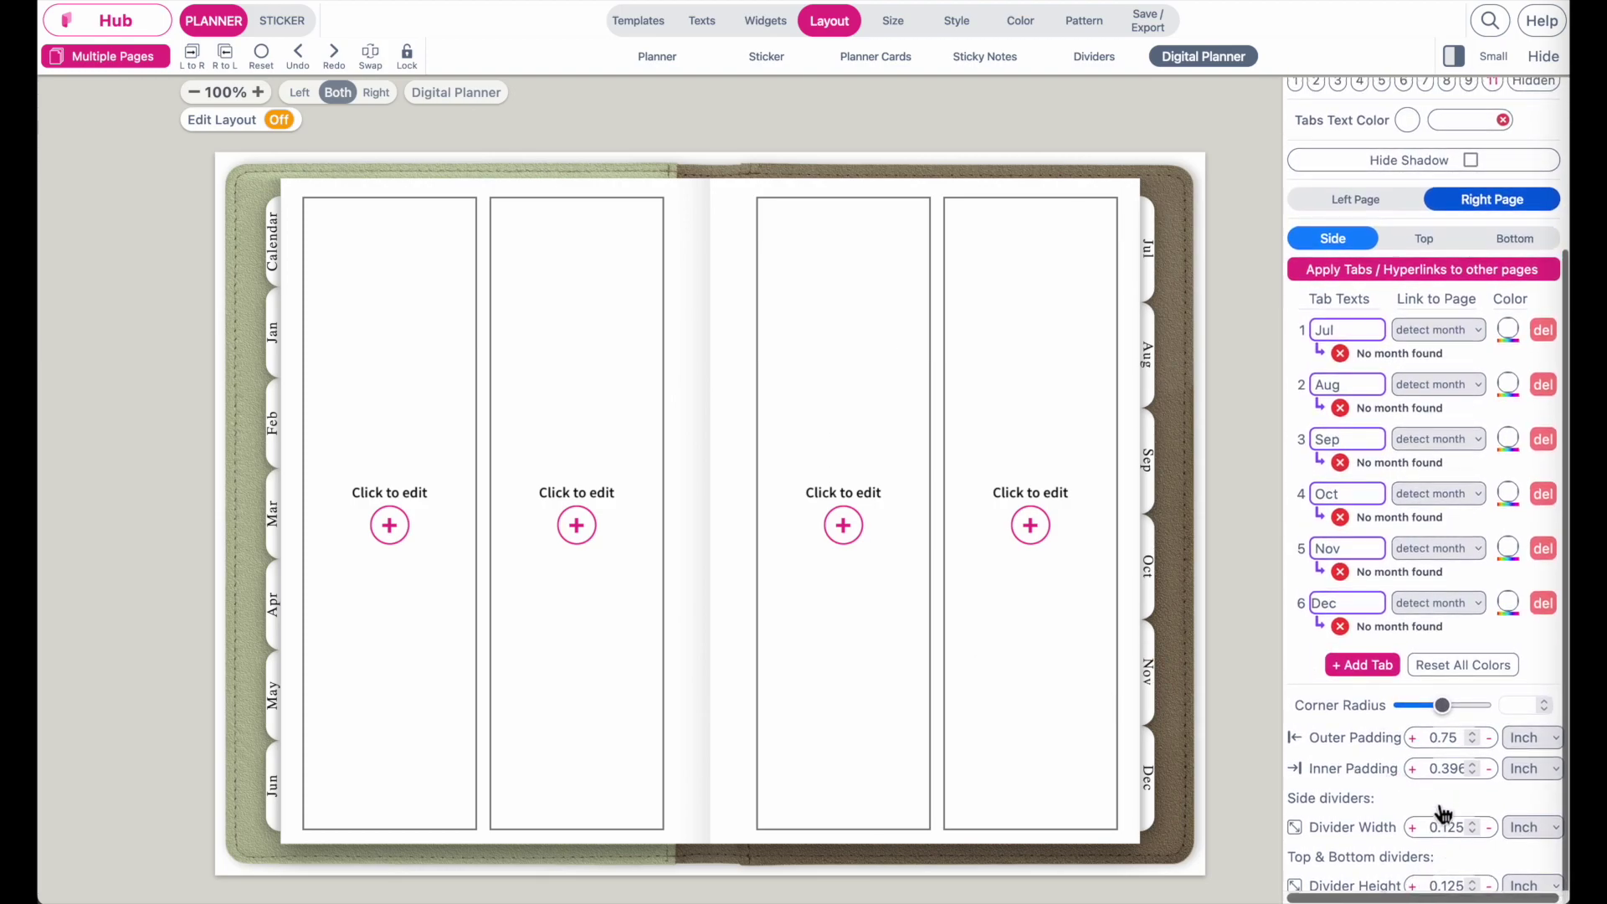
{"action": "left_click", "coordinate": [1413, 827]}
{"action": "left_click", "coordinate": [1413, 827]}
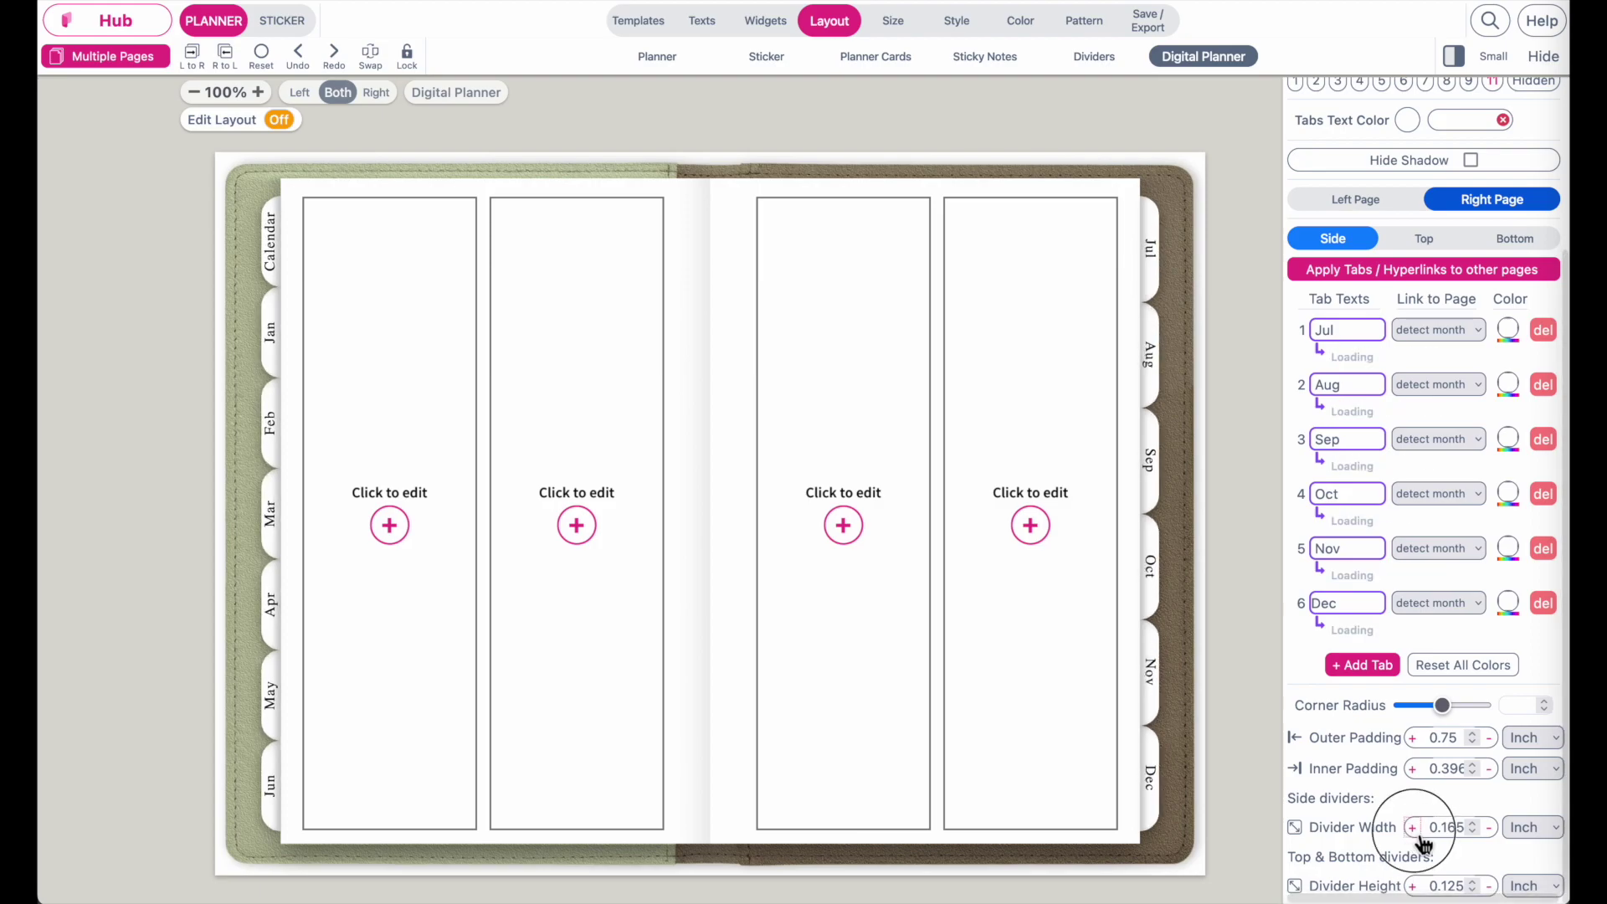
Set the corner radius of the side tabs to 2 on both the right and left pages.
{"action": "left_click", "coordinate": [1416, 707]}
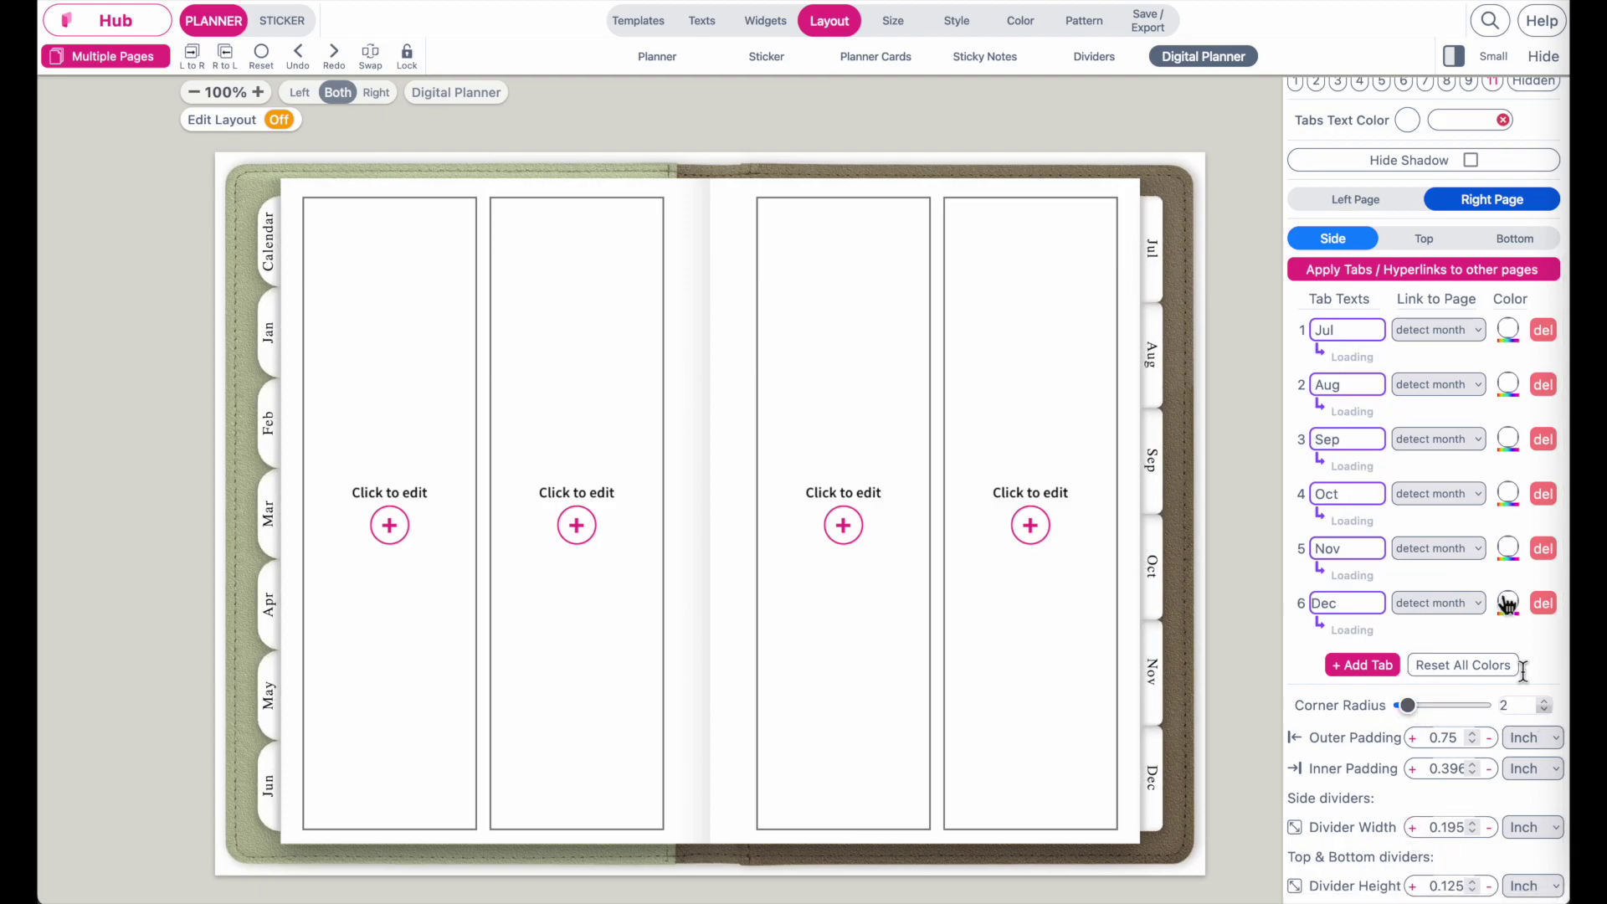
{"action": "left_click", "coordinate": [1357, 196]}
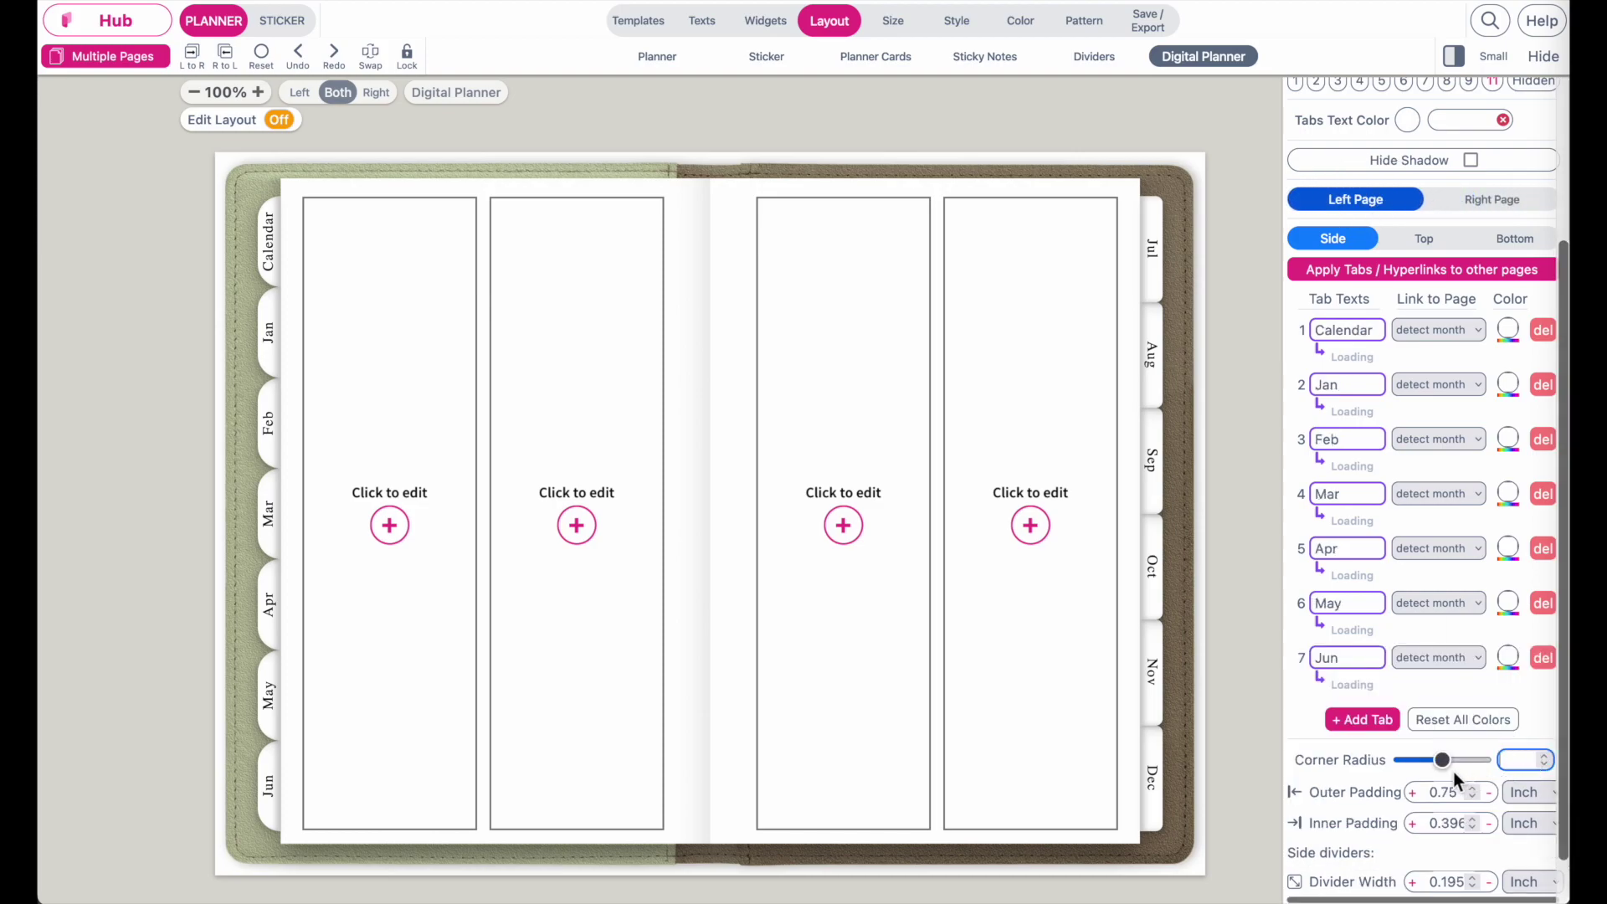
{"action": "left_click_drag", "start_coordinate": [1447, 763], "coordinate": [1419, 763]}
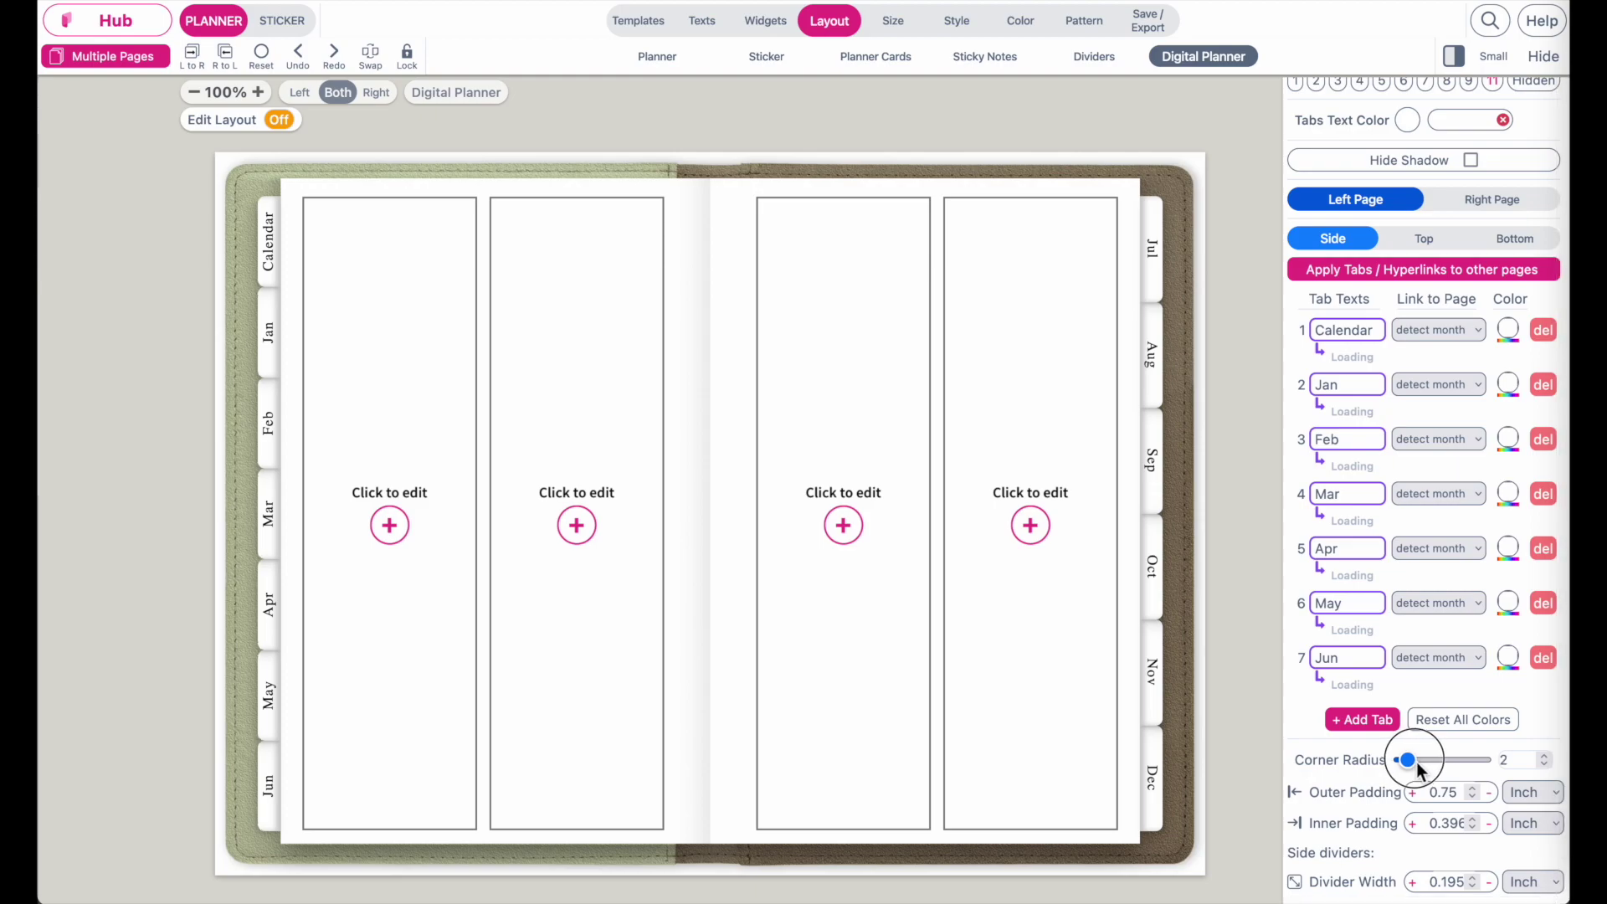
Set the font of the tab labels to NunitoSans-Regular at size 13.
{"action": "scroll", "coordinate": [1521, 430], "scroll_direction": "up", "scroll_amount": 3}
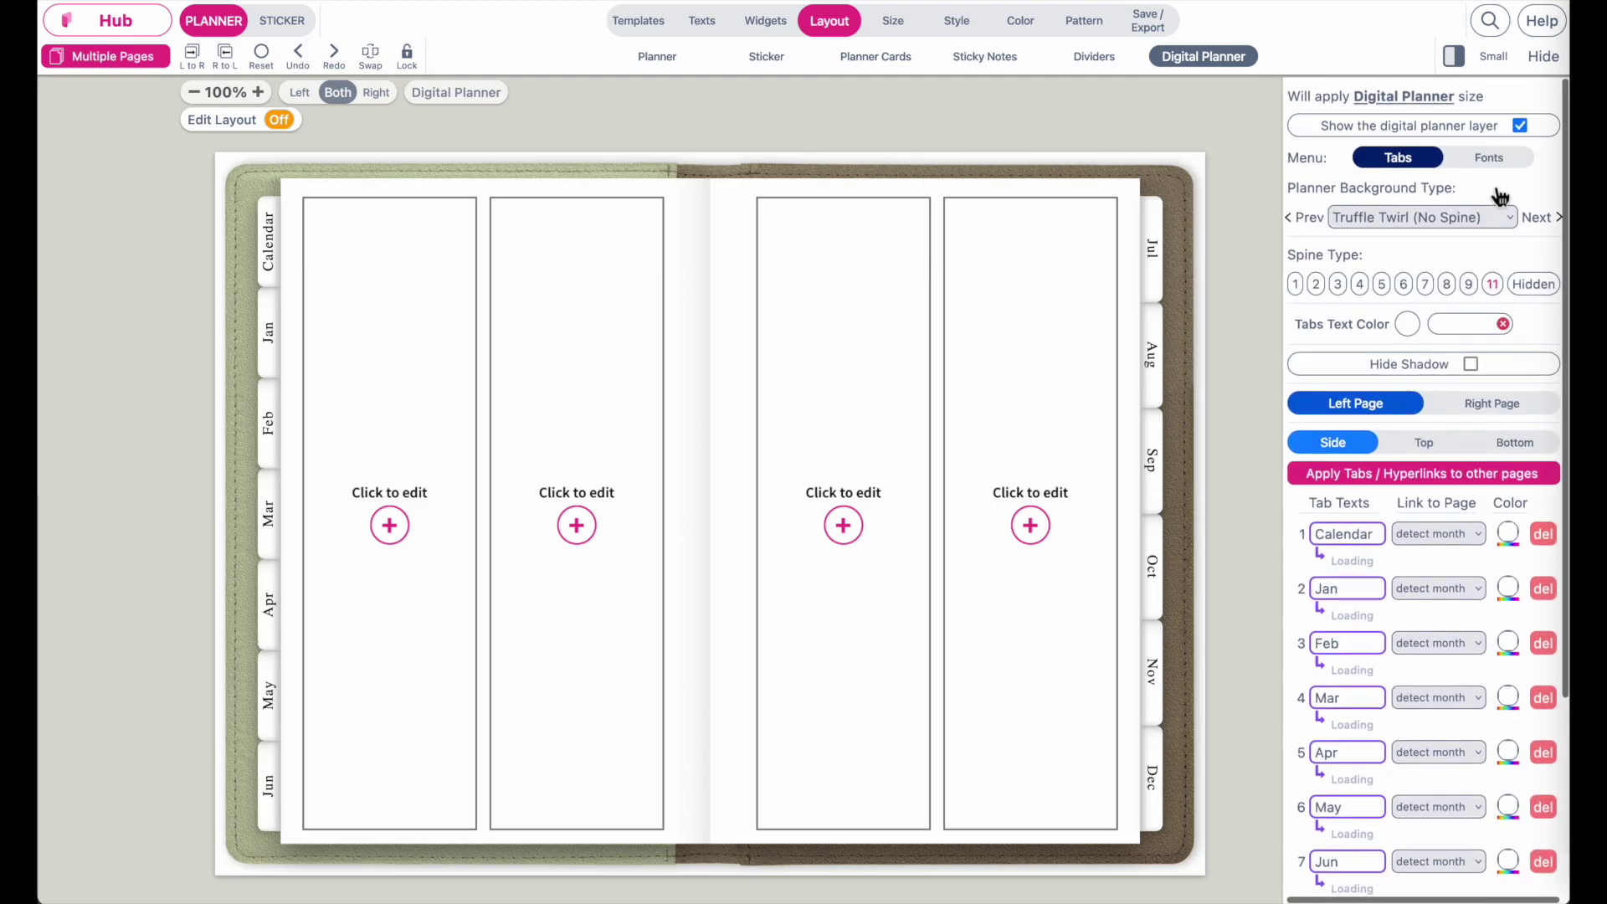
{"action": "left_click", "coordinate": [1498, 158]}
{"action": "left_click", "coordinate": [1506, 194]}
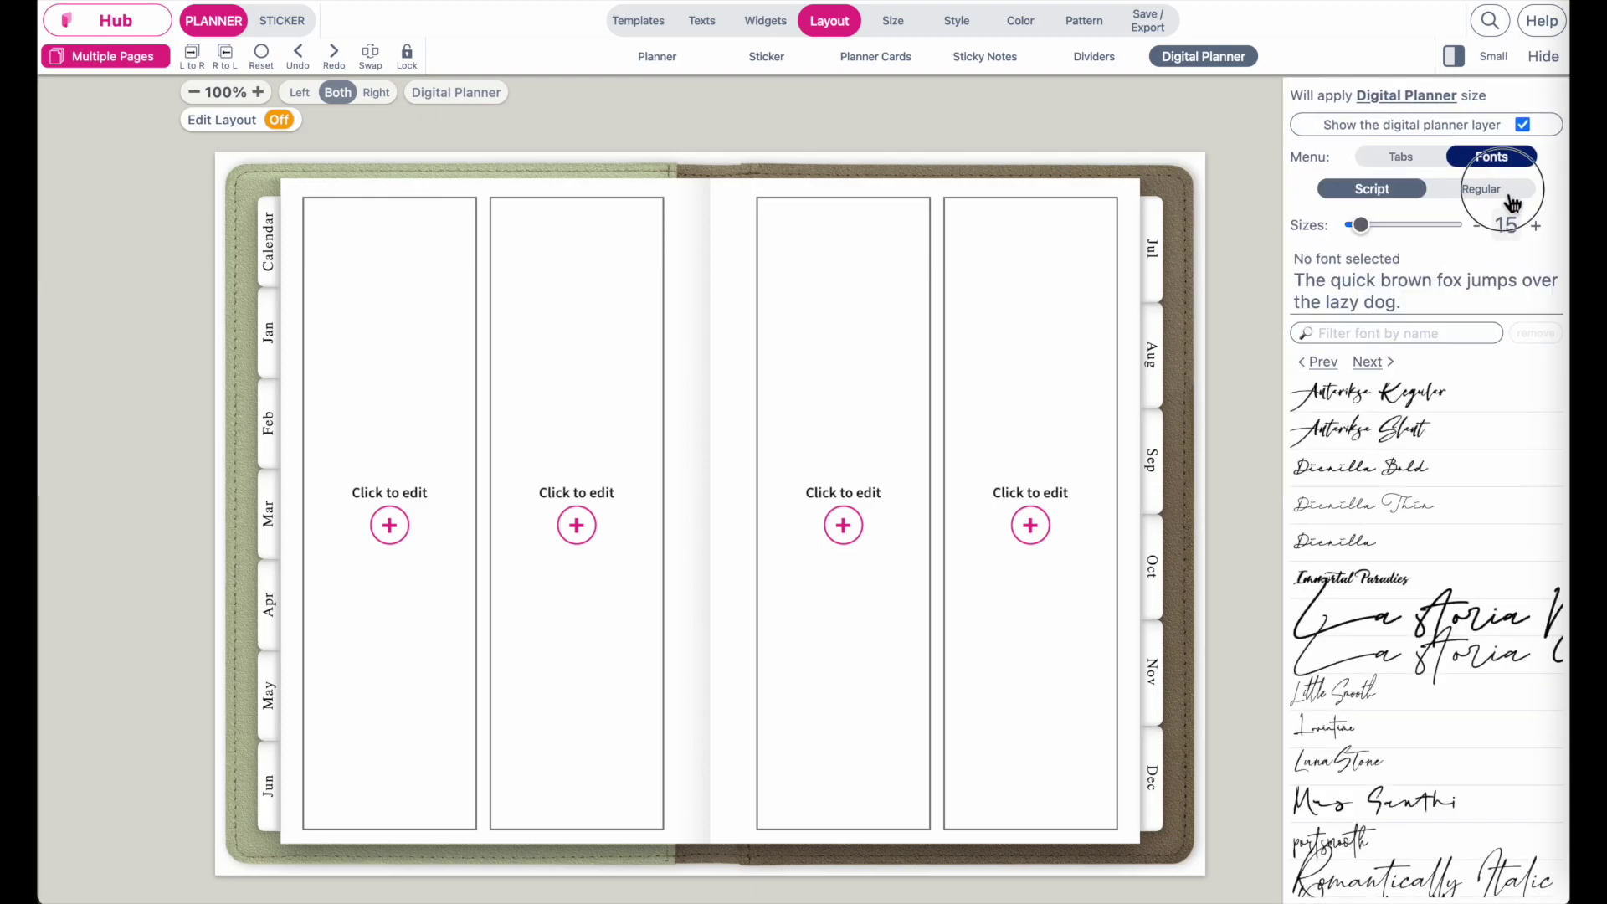
{"action": "scroll", "coordinate": [1447, 664], "scroll_direction": "down", "scroll_amount": 10}
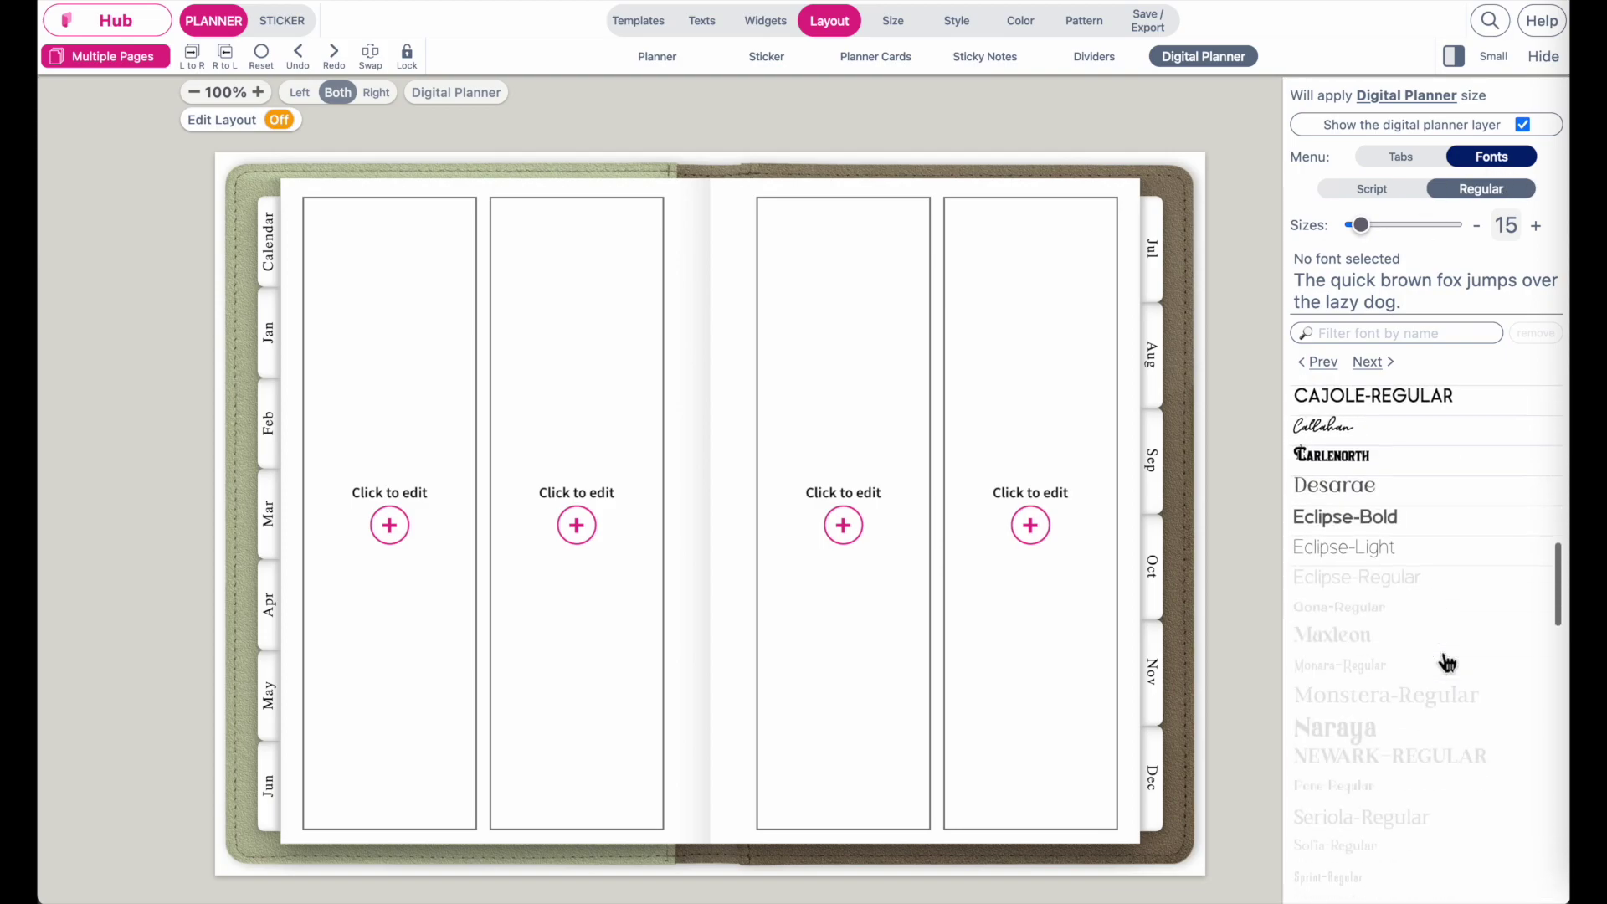
{"action": "scroll", "coordinate": [1447, 664], "scroll_direction": "down", "scroll_amount": 5}
{"action": "left_click", "coordinate": [1381, 485]}
{"action": "left_click", "coordinate": [1477, 226]}
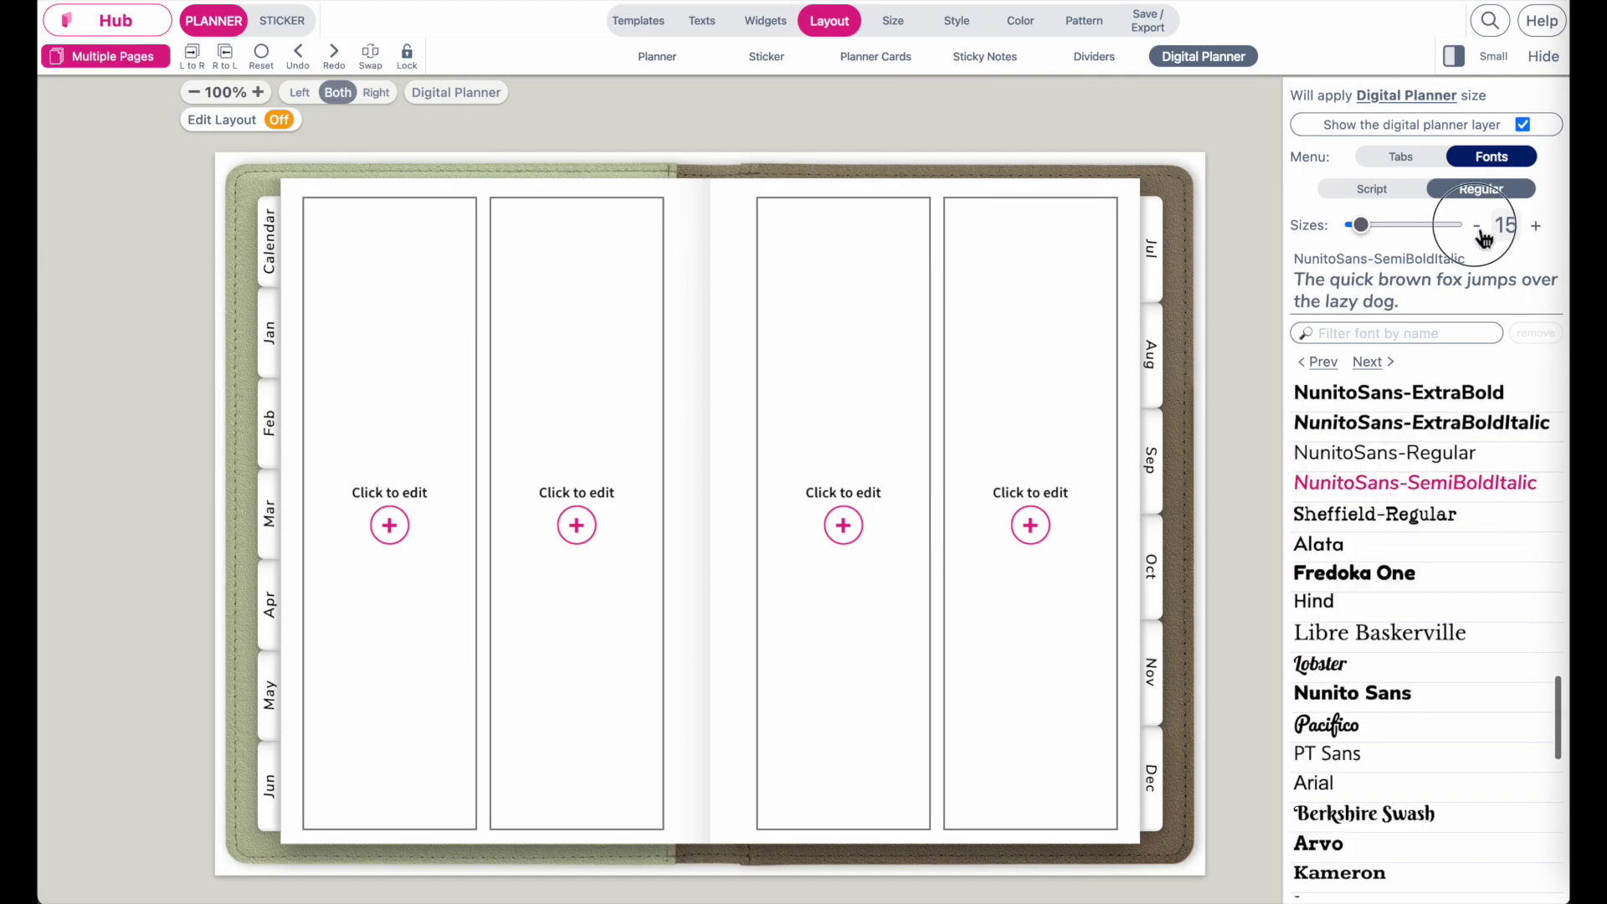
{"action": "left_click", "coordinate": [1477, 226]}
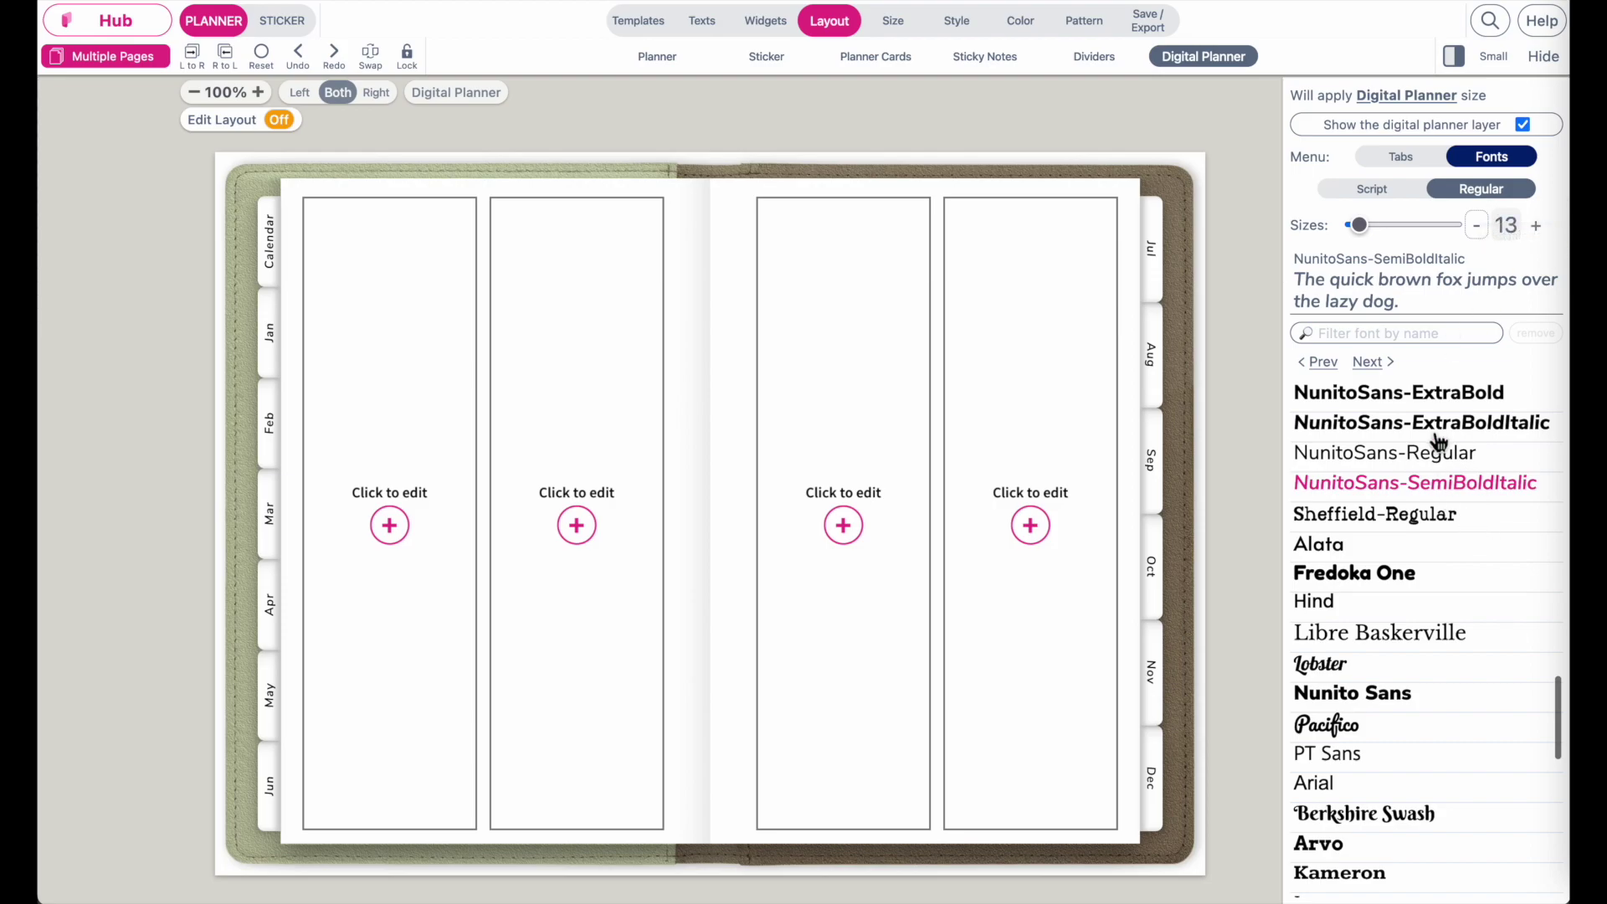
{"action": "left_click", "coordinate": [1433, 453]}
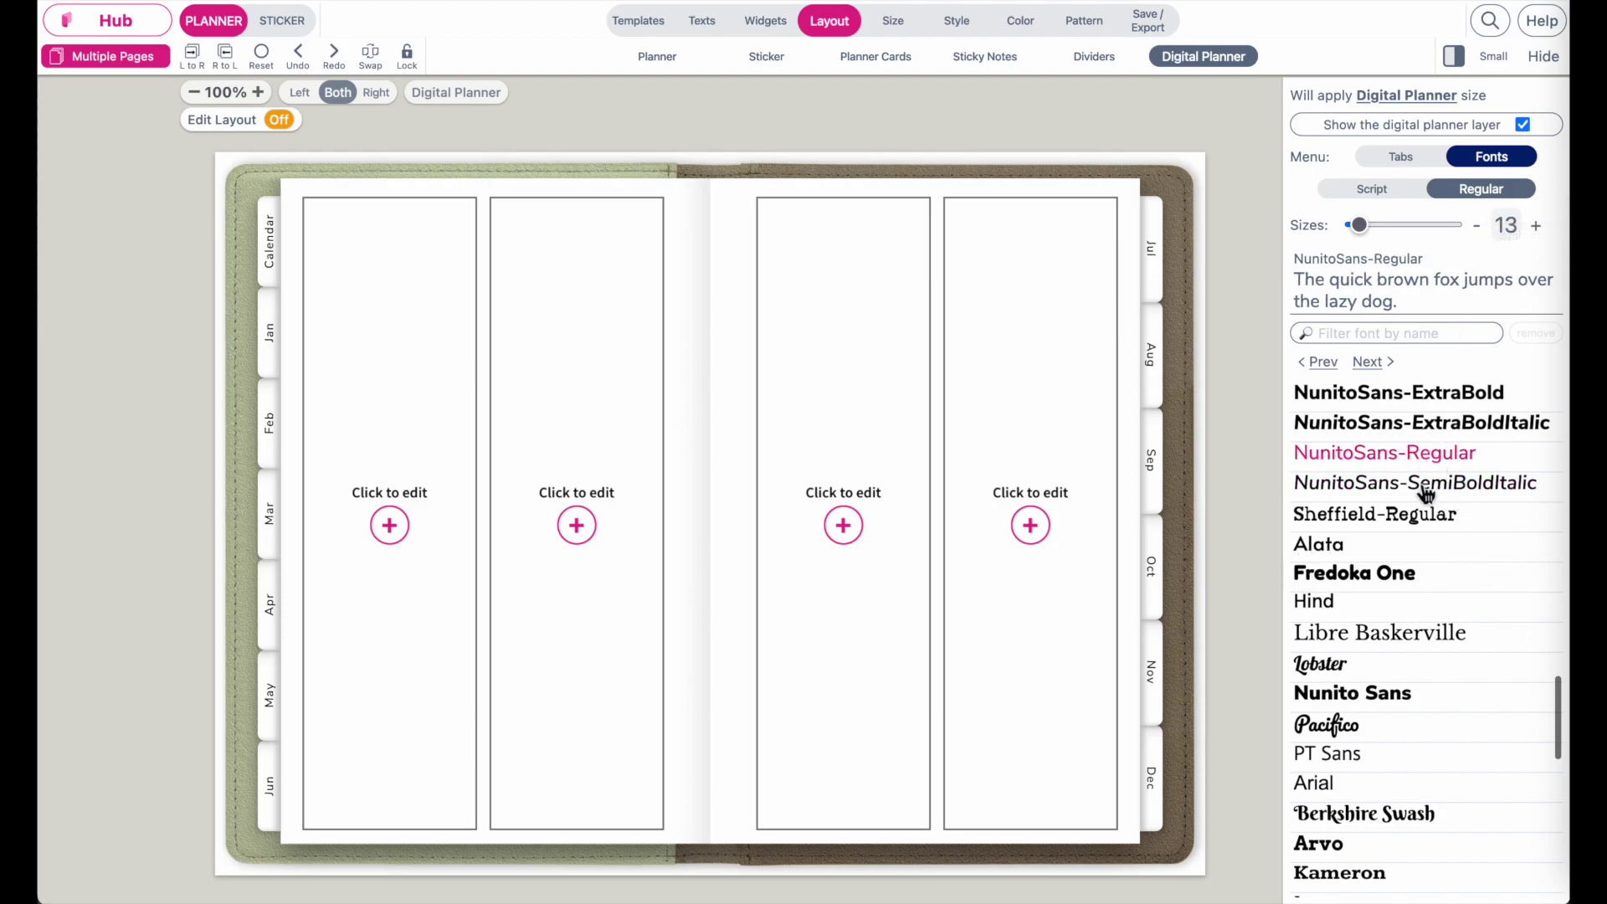
Set the page link of the left page's Calendar tab to detect text.
{"action": "left_click", "coordinate": [1405, 159]}
{"action": "scroll", "coordinate": [1515, 757], "scroll_direction": "down", "scroll_amount": 2}
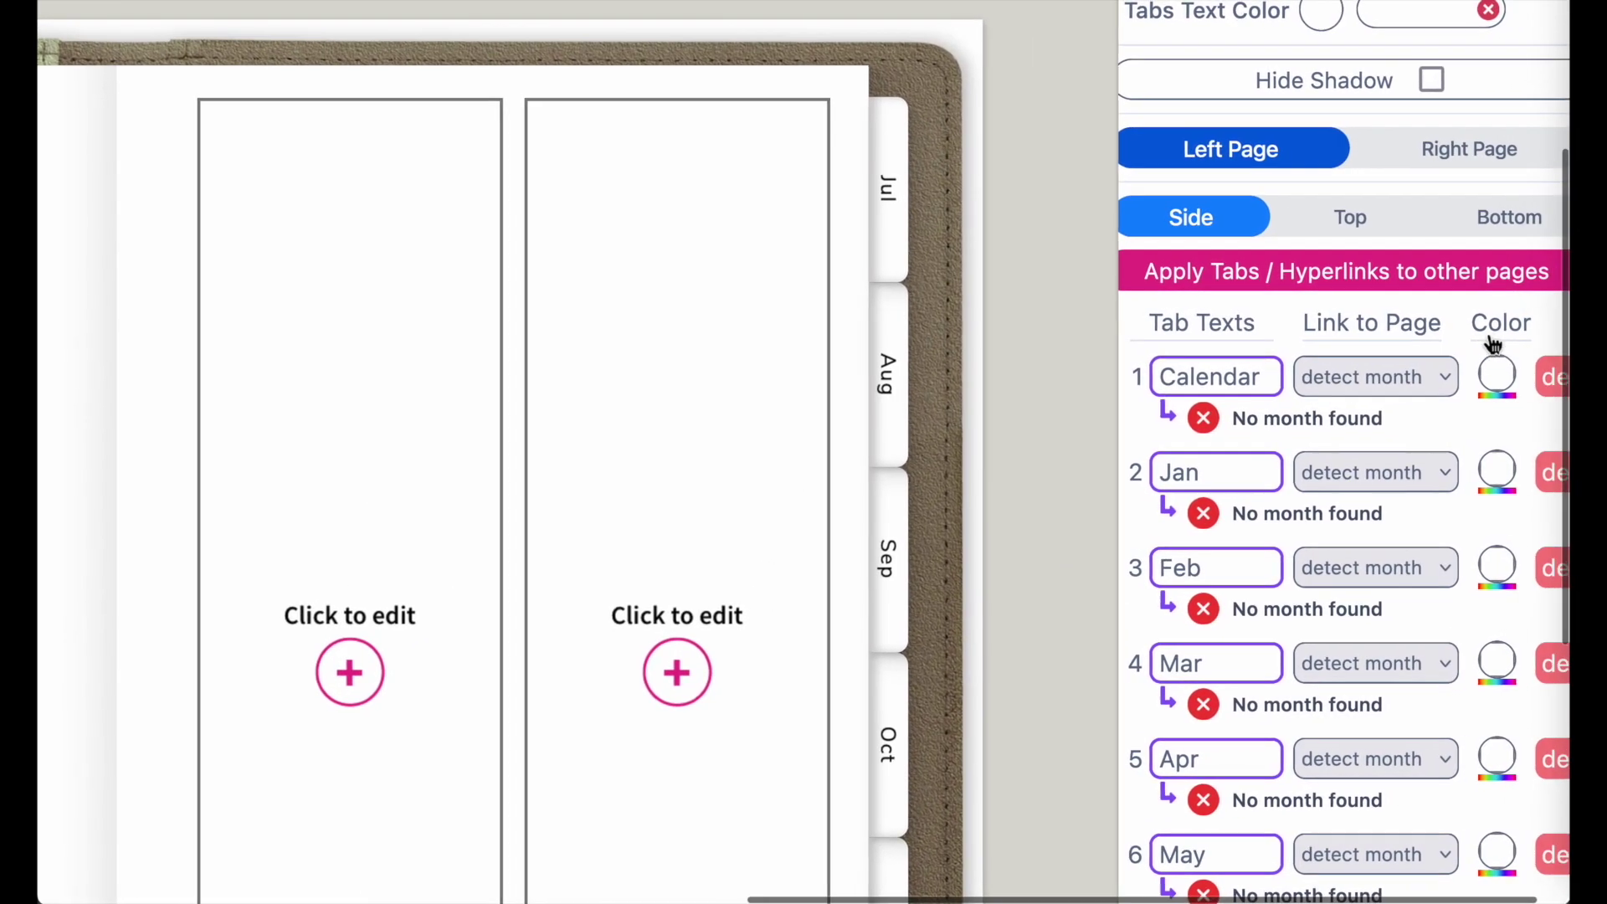
{"action": "scroll", "coordinate": [1493, 343], "scroll_direction": "down", "scroll_amount": 2}
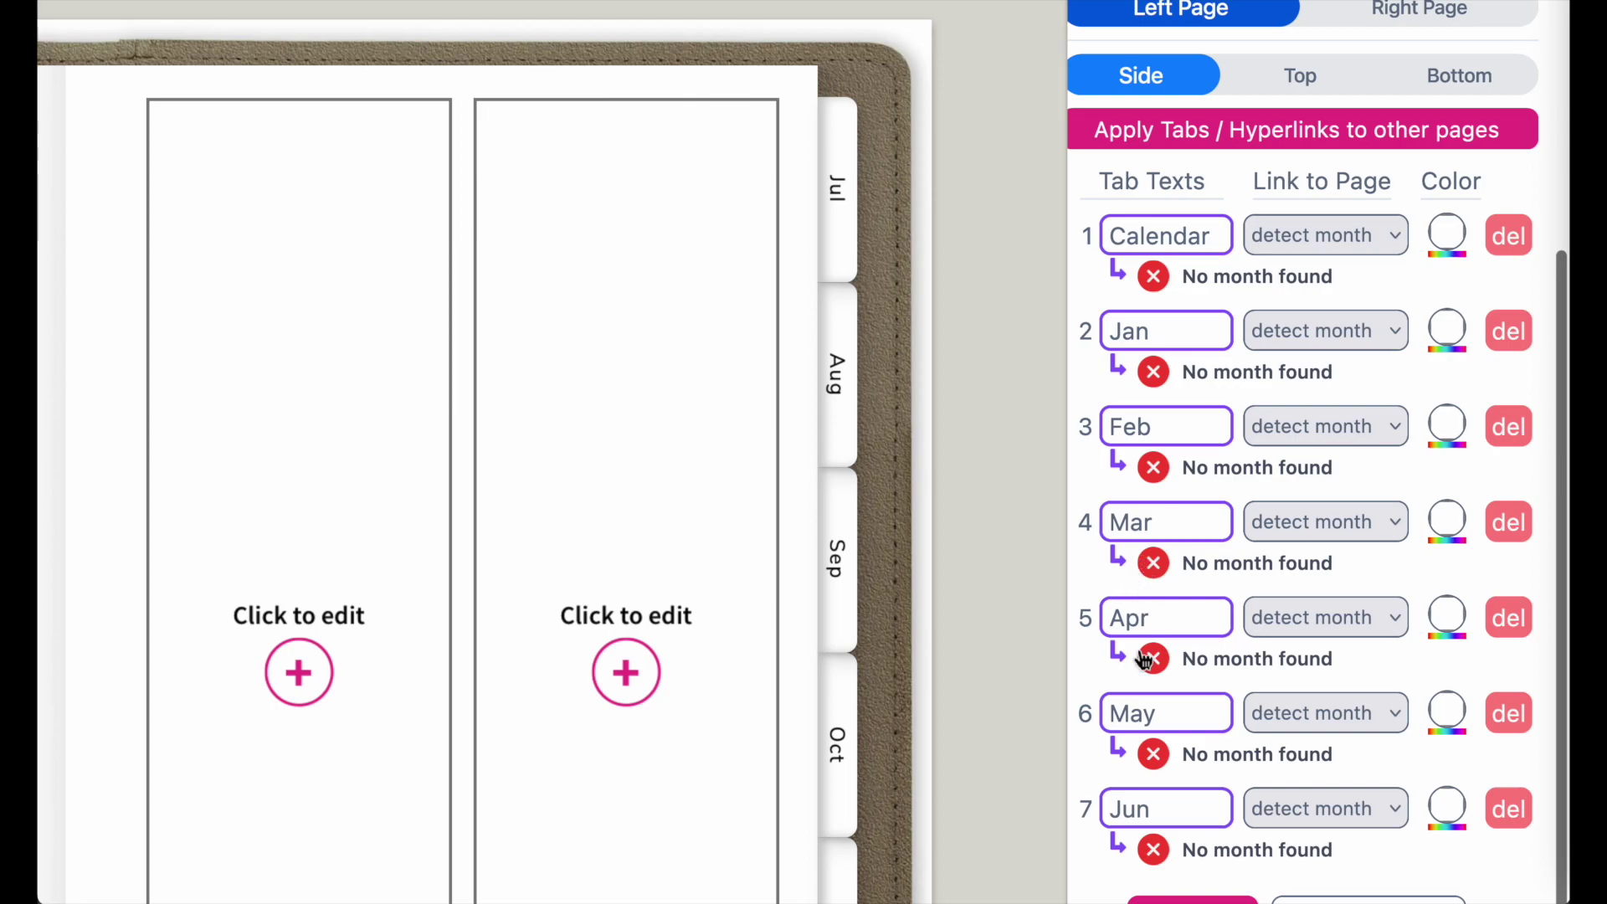
{"action": "left_click", "coordinate": [1184, 237]}
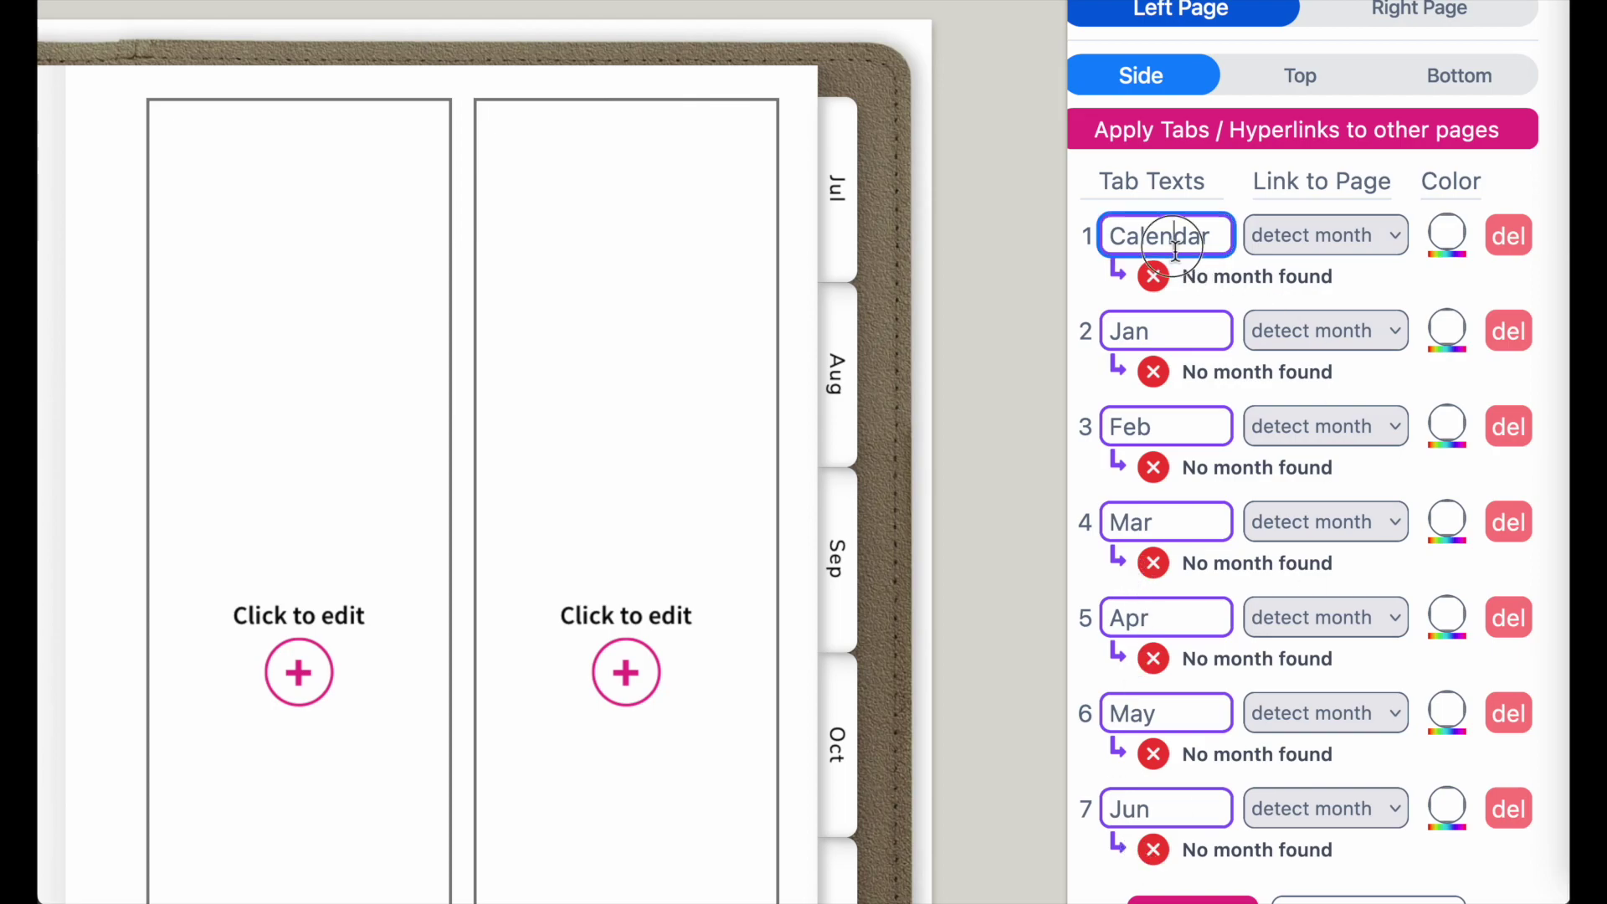
{"action": "left_click_drag", "start_coordinate": [1212, 237], "coordinate": [1112, 240]}
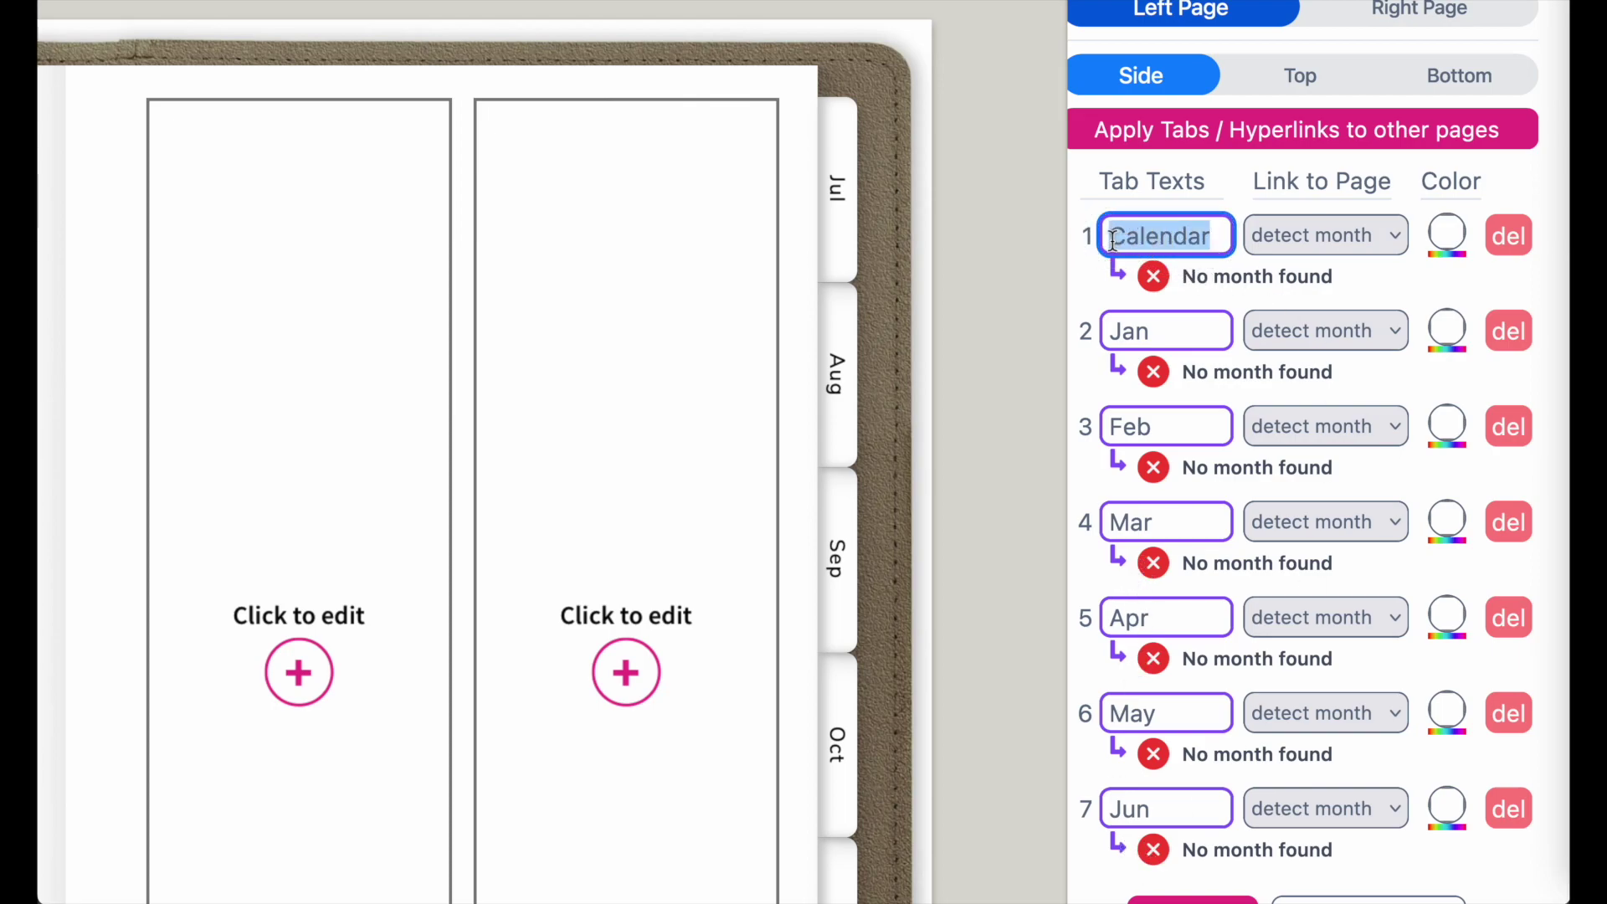
{"action": "left_click", "coordinate": [1287, 246]}
{"action": "left_click", "coordinate": [1314, 204]}
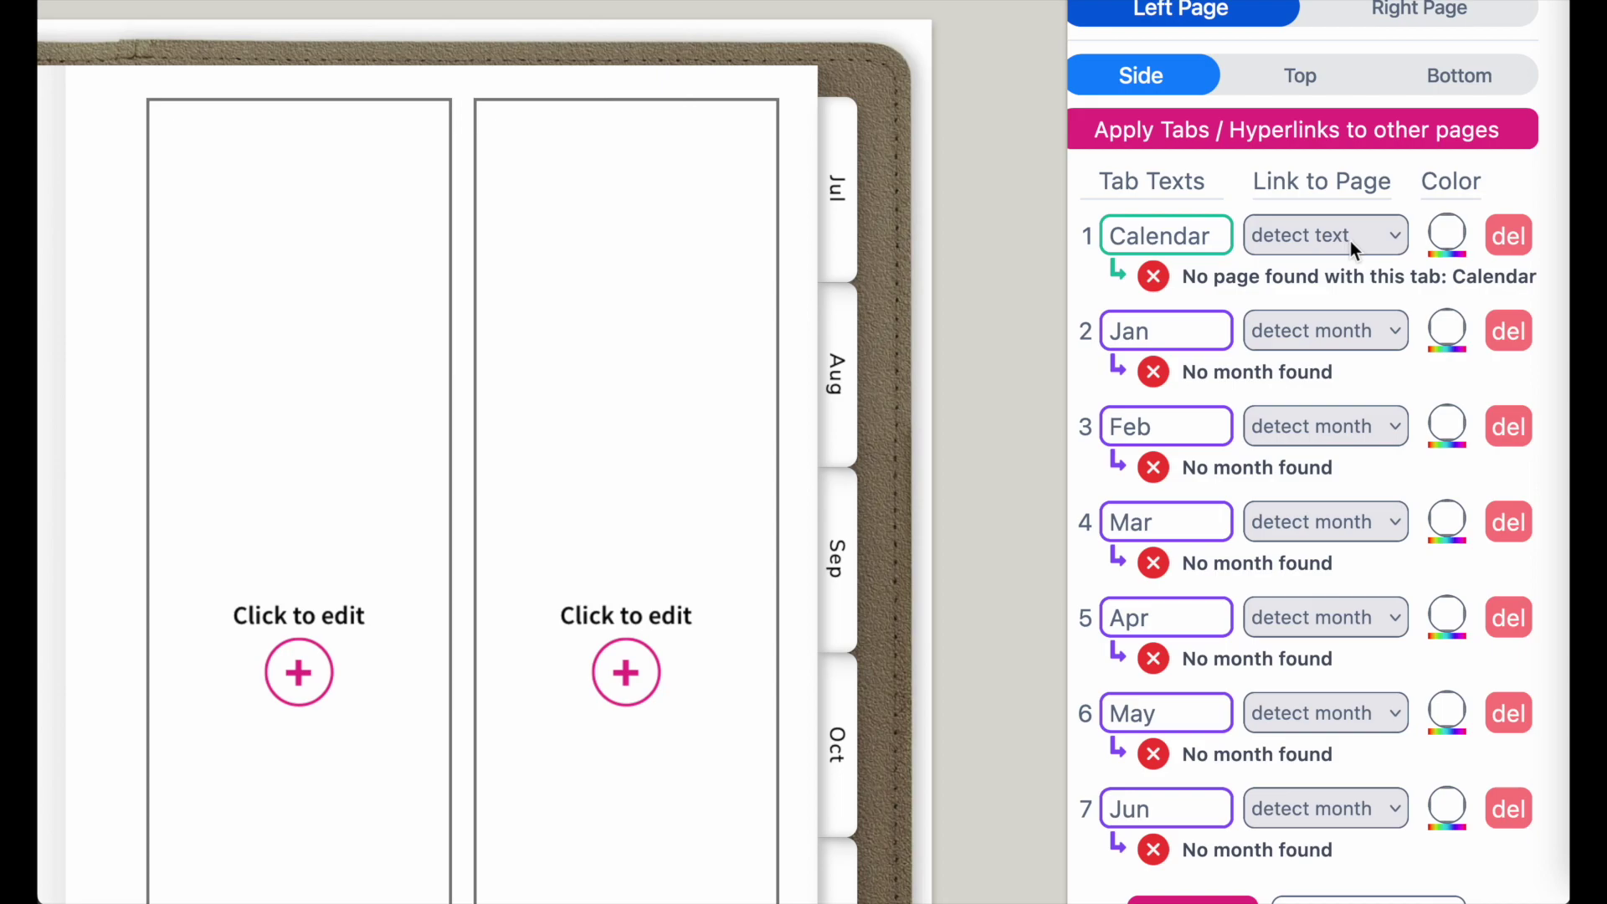
{"action": "left_click", "coordinate": [1302, 238]}
{"action": "left_click", "coordinate": [1278, 226]}
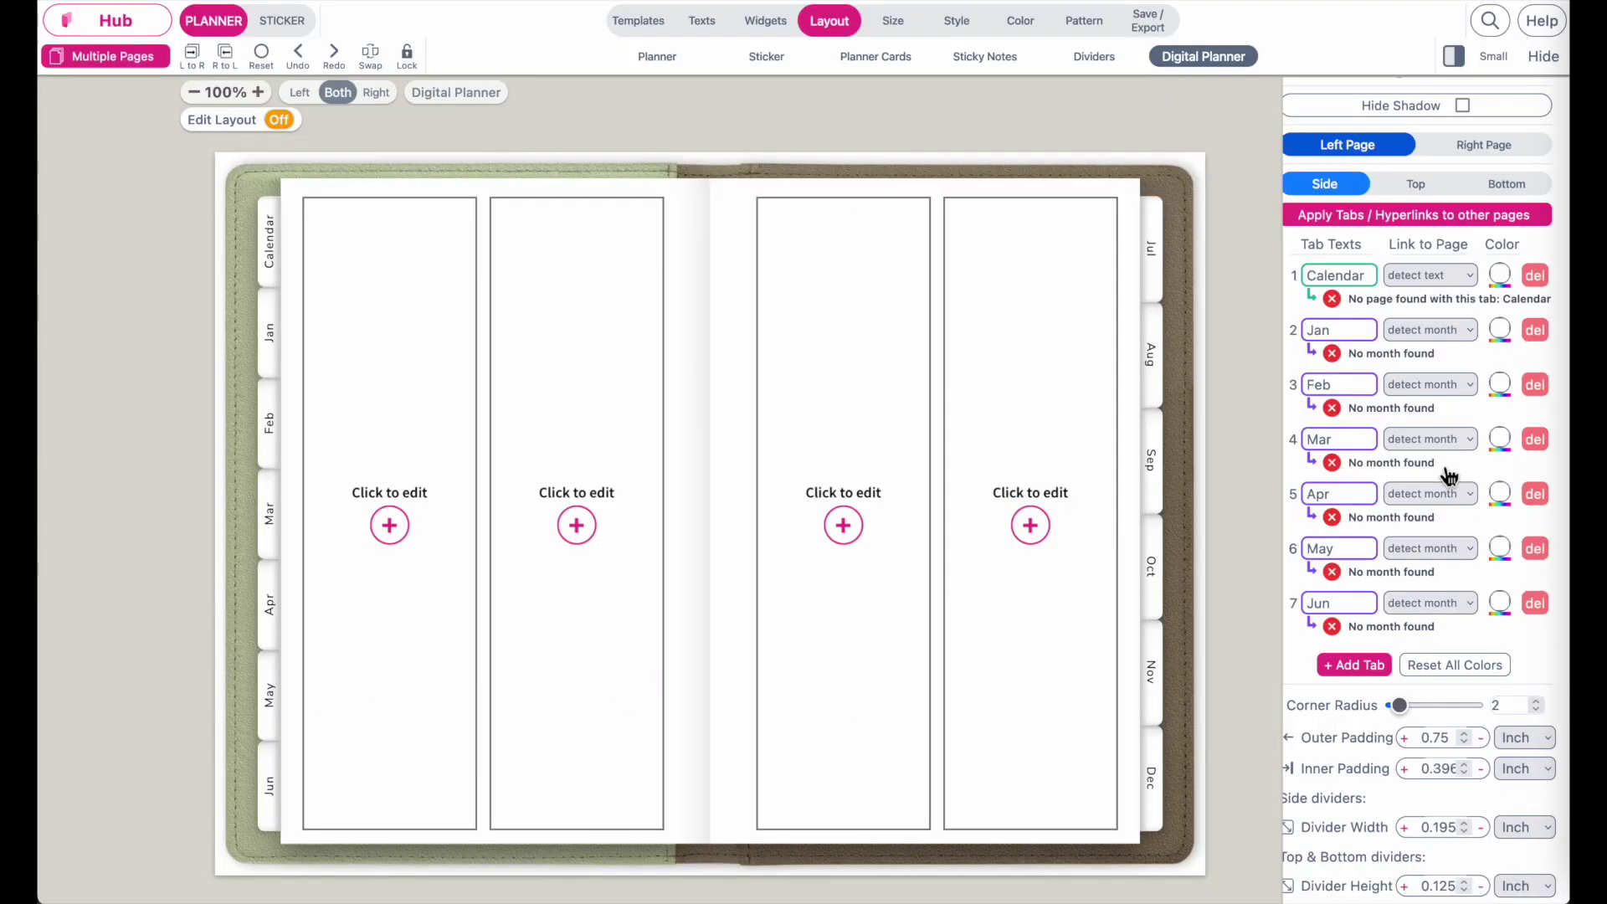
Open the list of planner pages and name the first page Calendar so that its tab can link to it.
{"action": "left_click", "coordinate": [101, 58]}
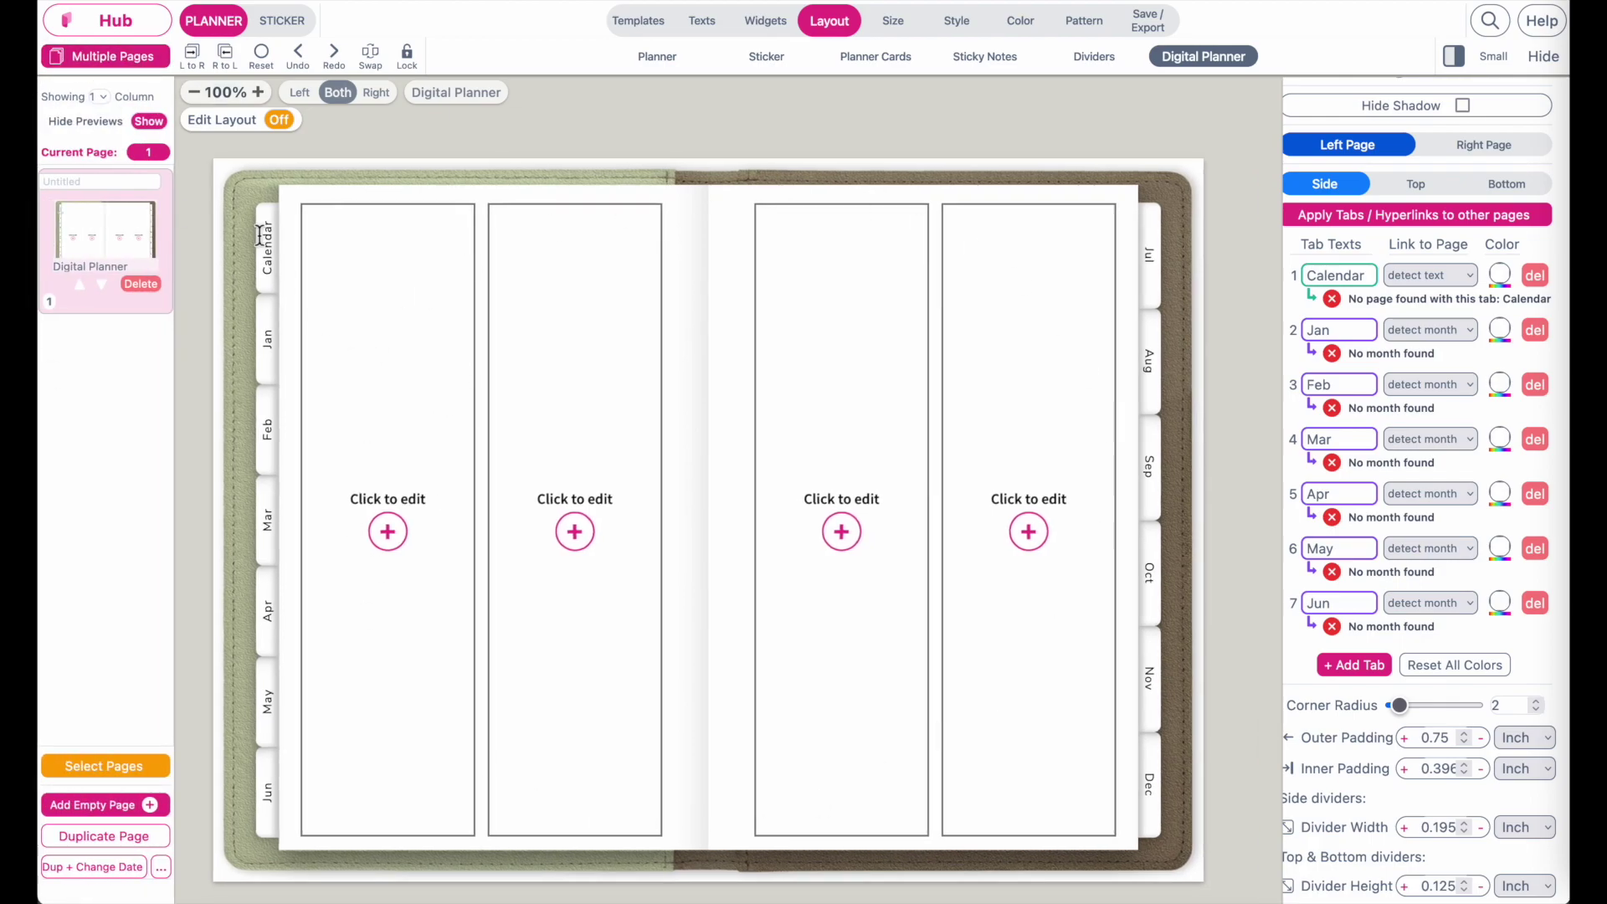
{"action": "scroll", "coordinate": [259, 237], "scroll_direction": "up", "scroll_amount": 5}
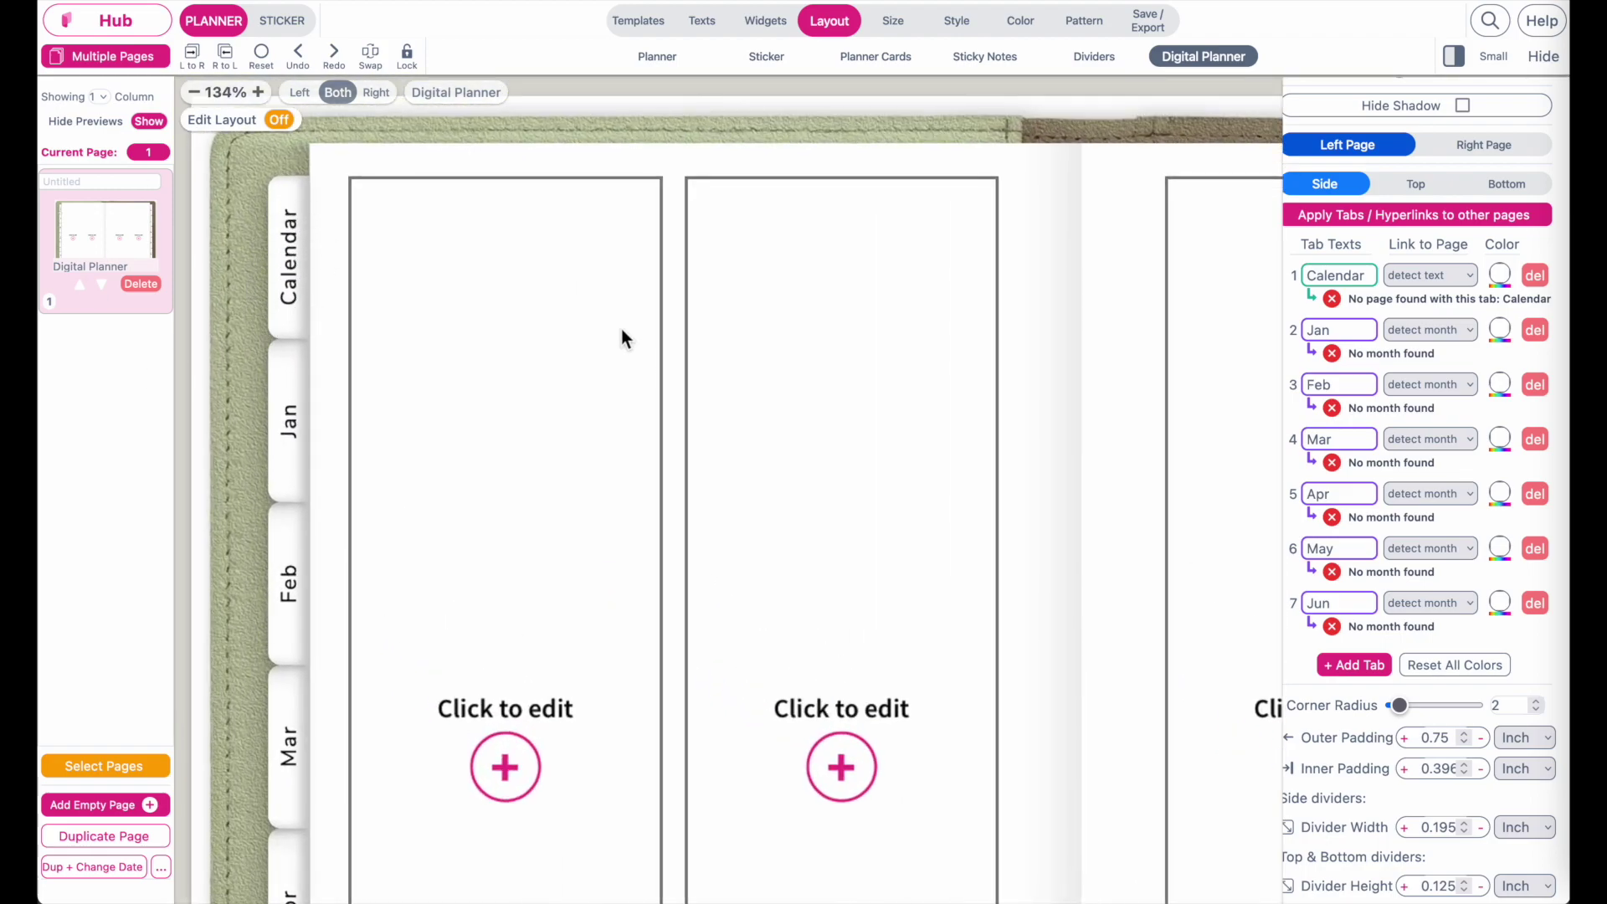
{"action": "scroll", "coordinate": [622, 330], "scroll_direction": "down", "scroll_amount": 2}
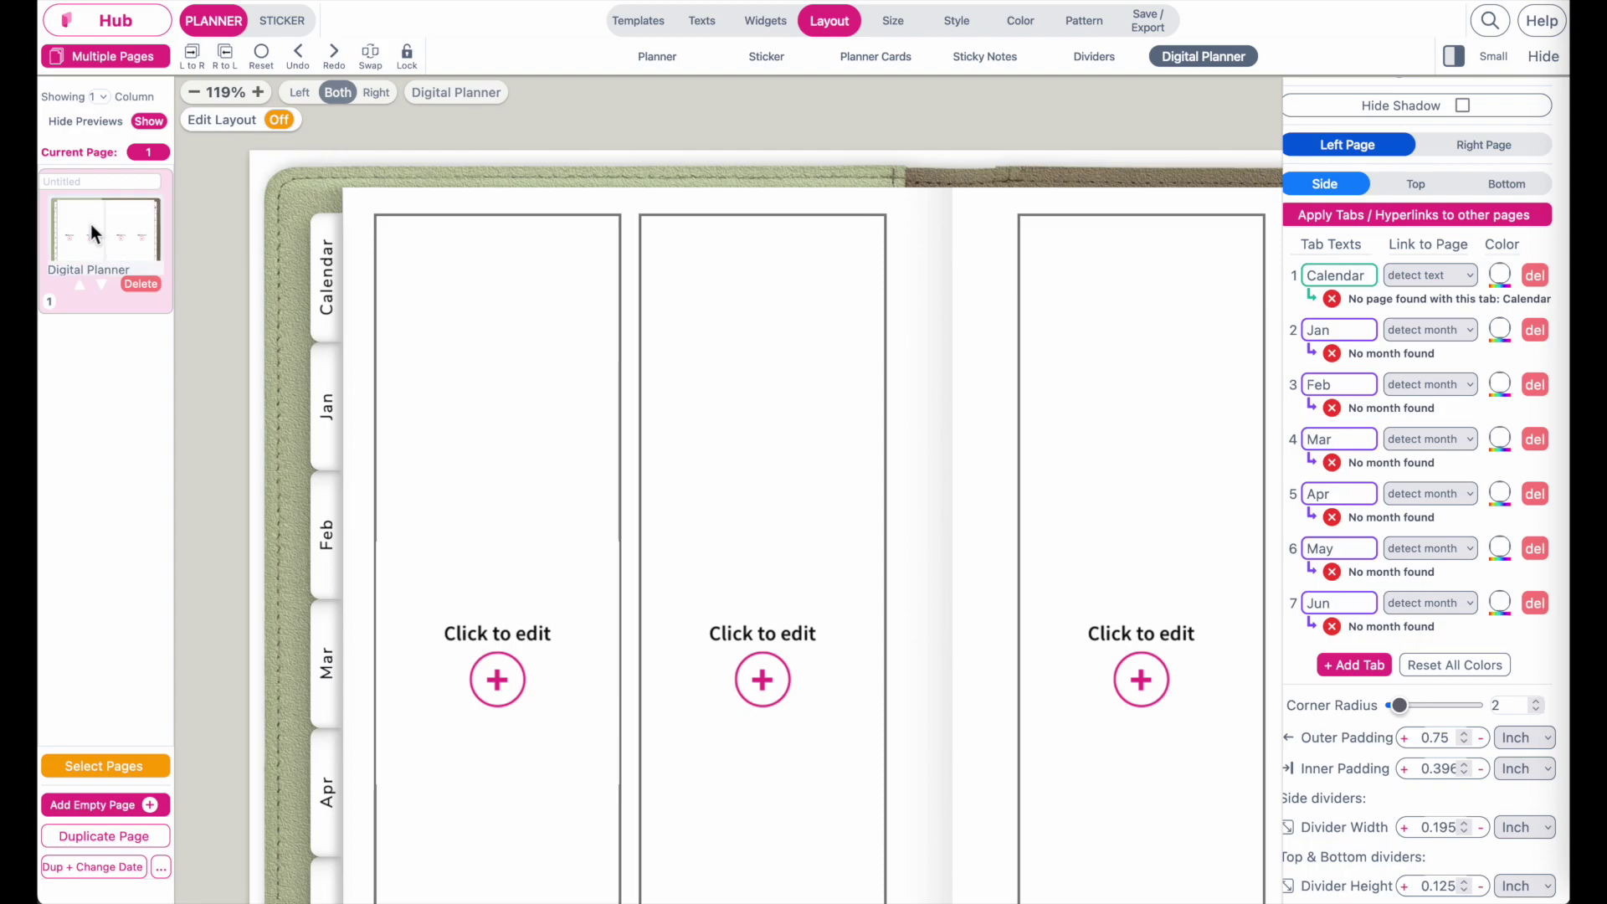
{"action": "left_click", "coordinate": [74, 181]}
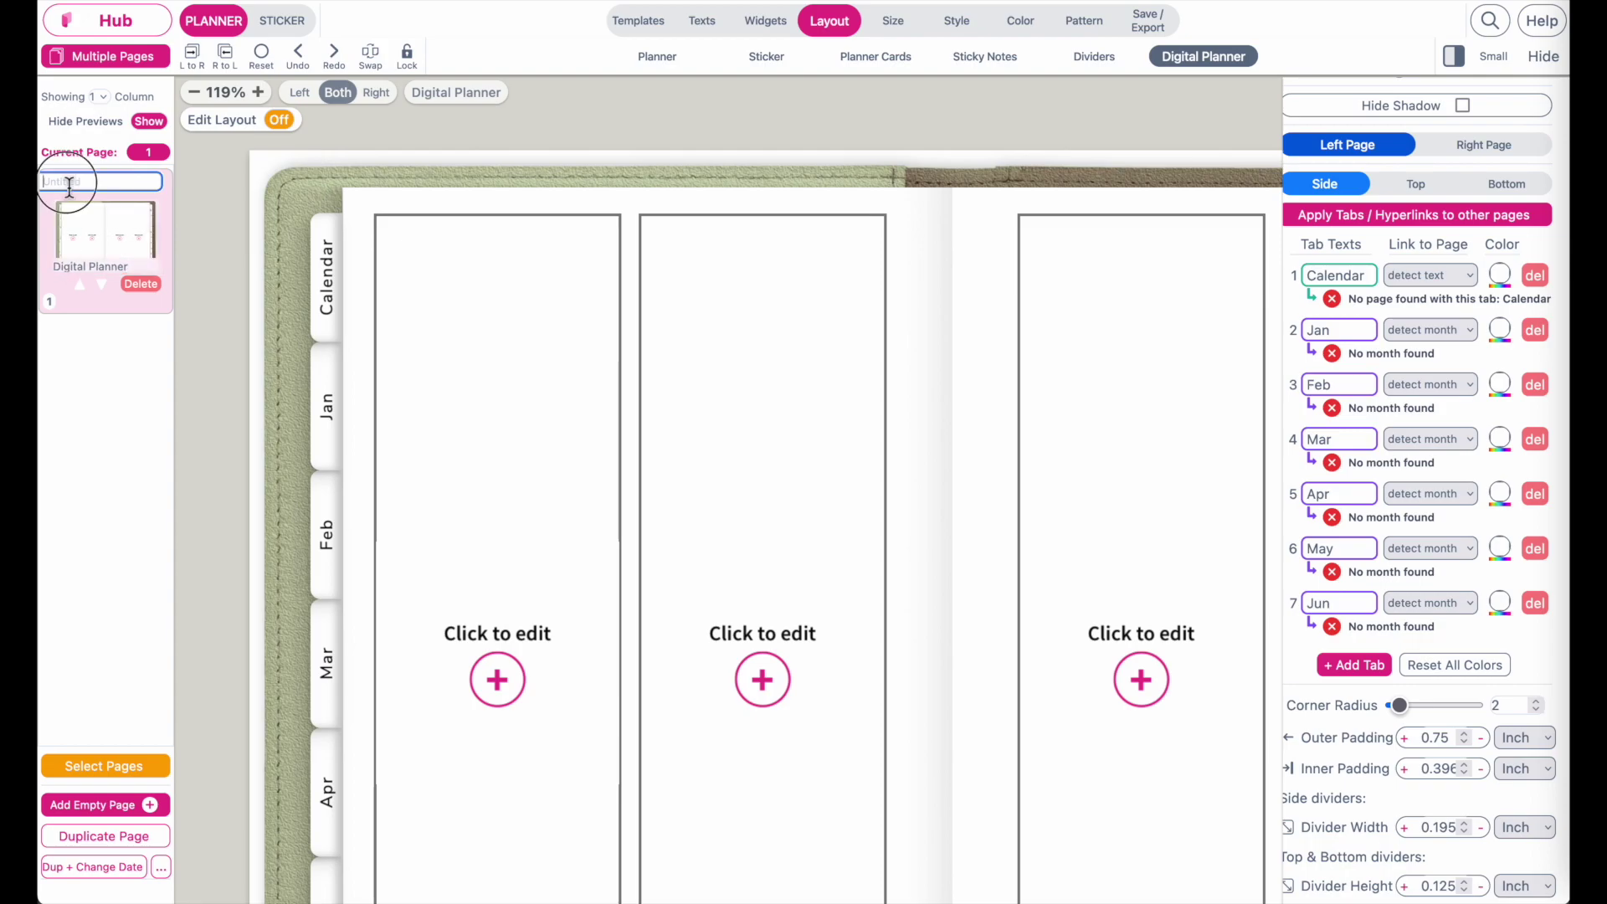
{"action": "type", "text": "Cal"}
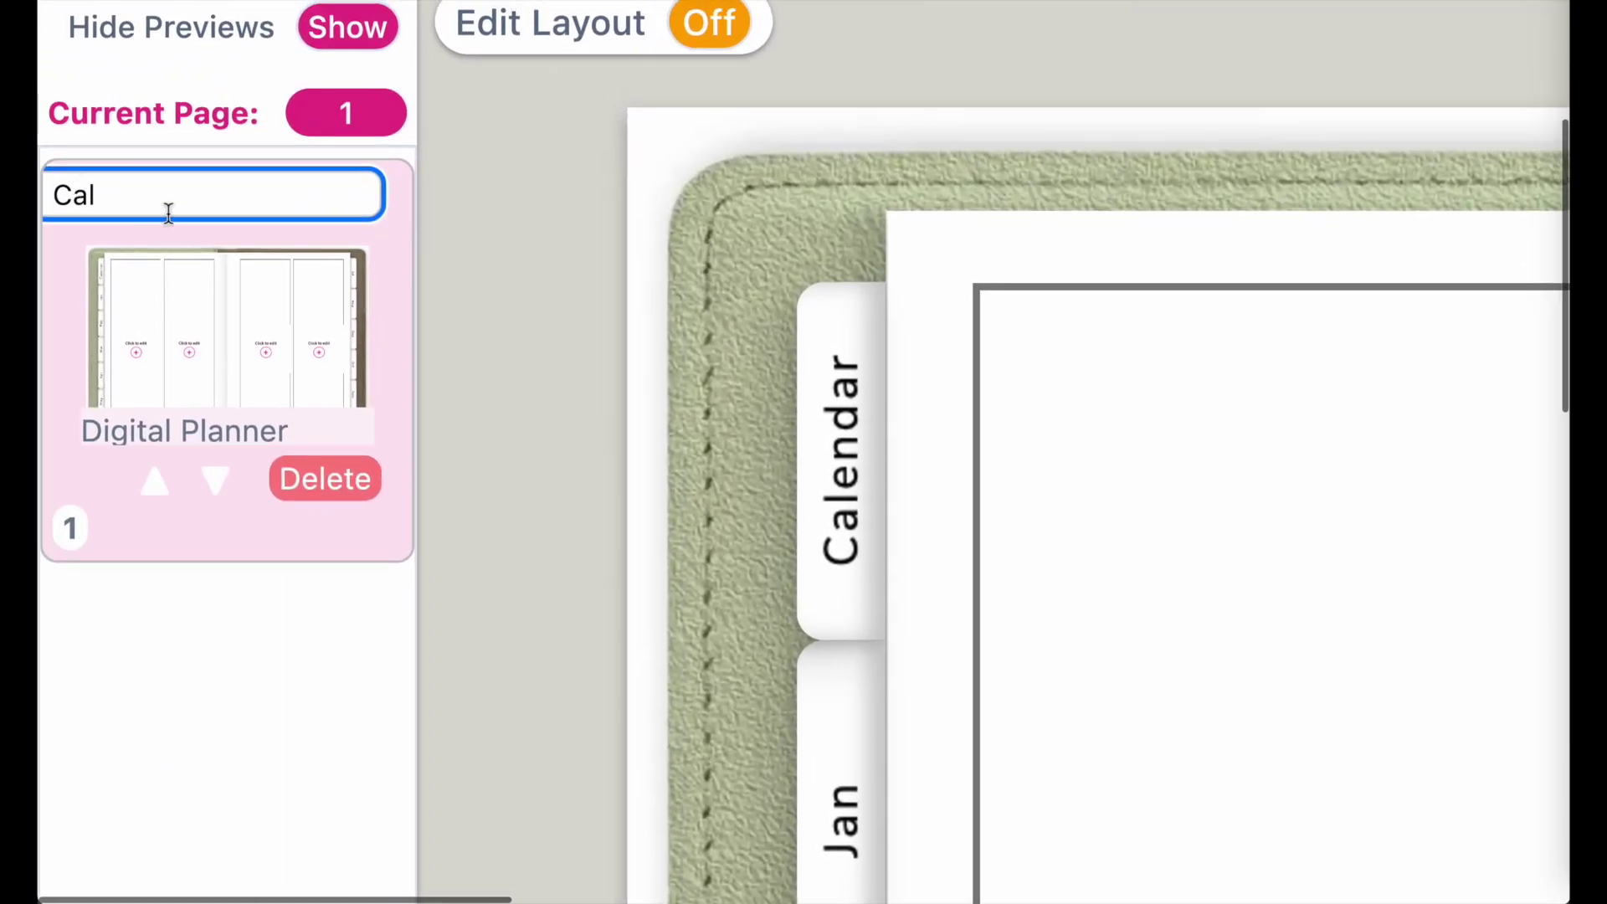
{"action": "type", "text": "endar"}
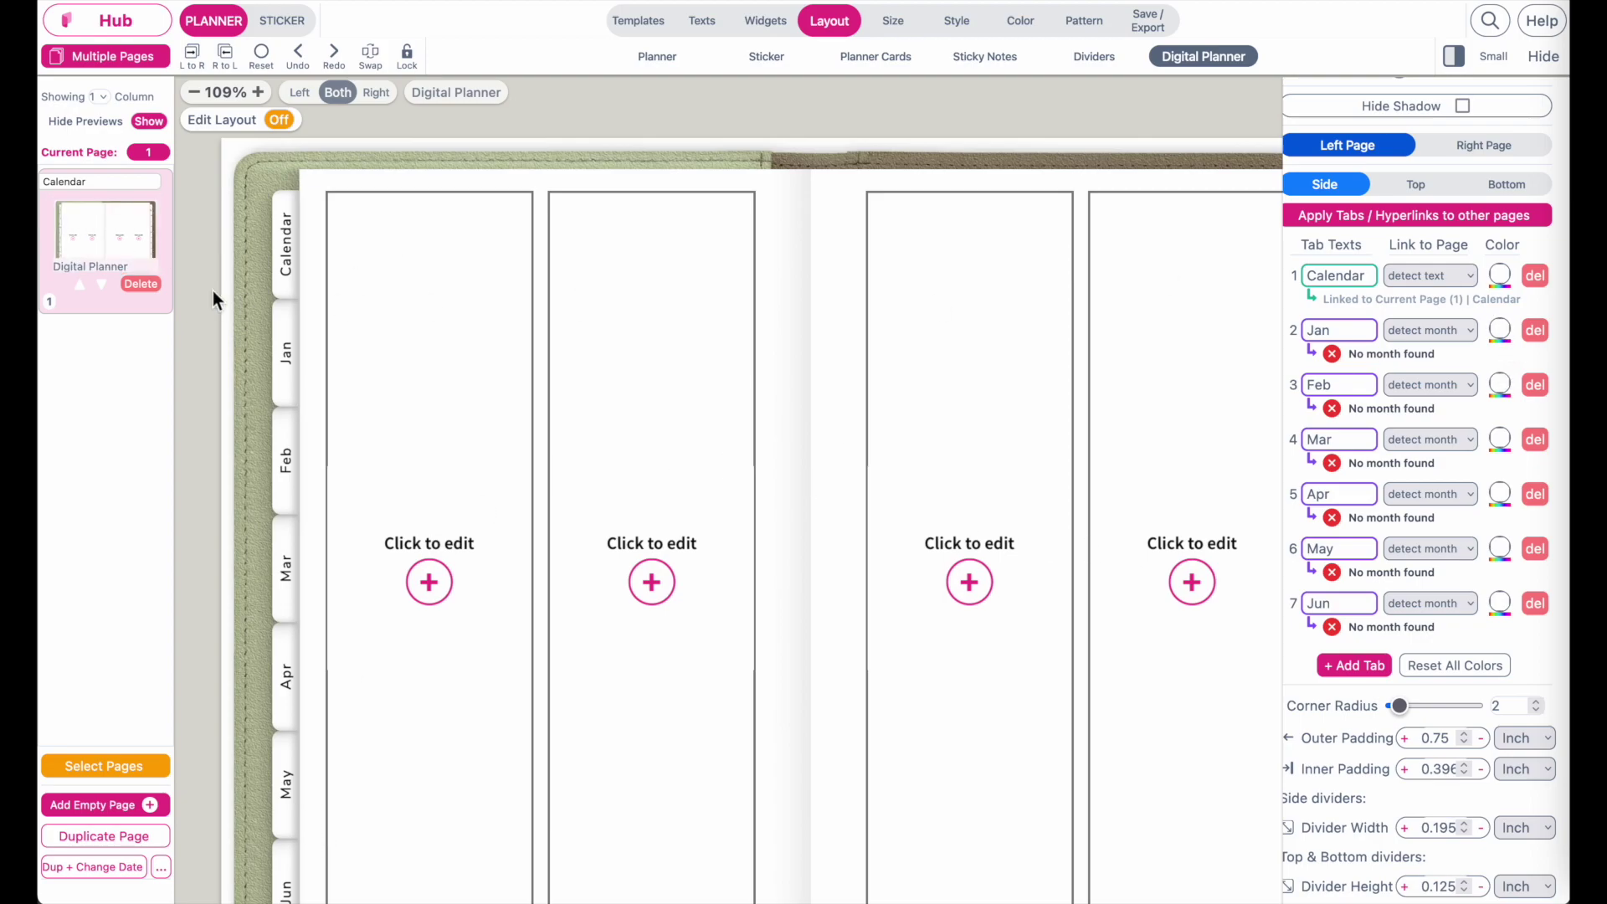
{"action": "left_click", "coordinate": [131, 180]}
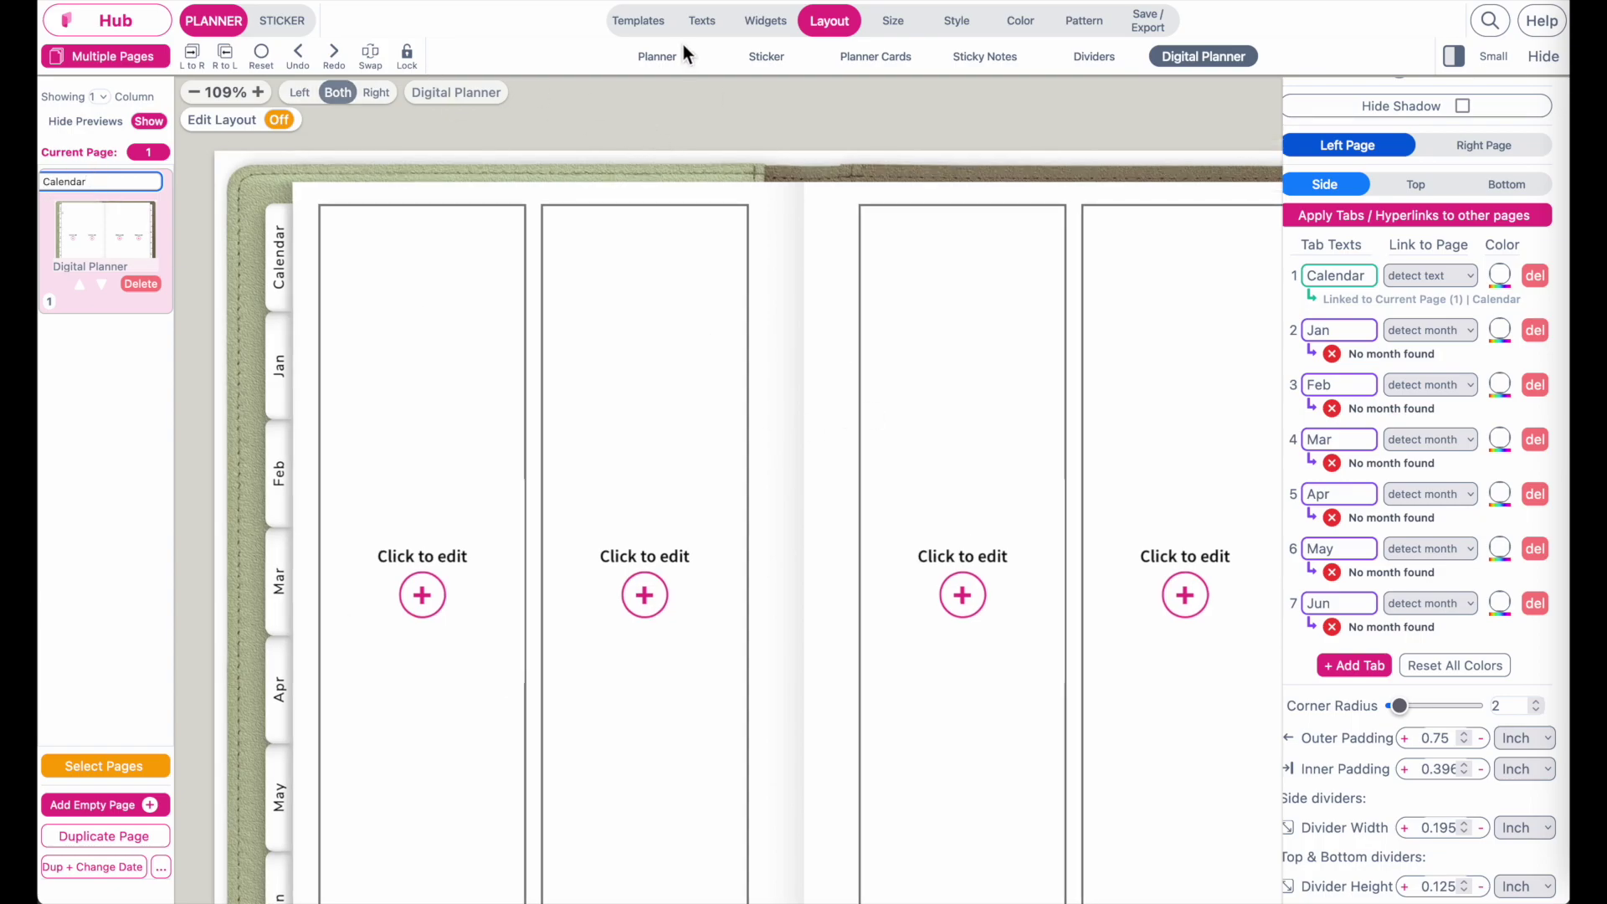
Apply the skeleton of the Yearly template from the Starter Yearly collection to both pages and inspect the calendars.
{"action": "left_click", "coordinate": [638, 20]}
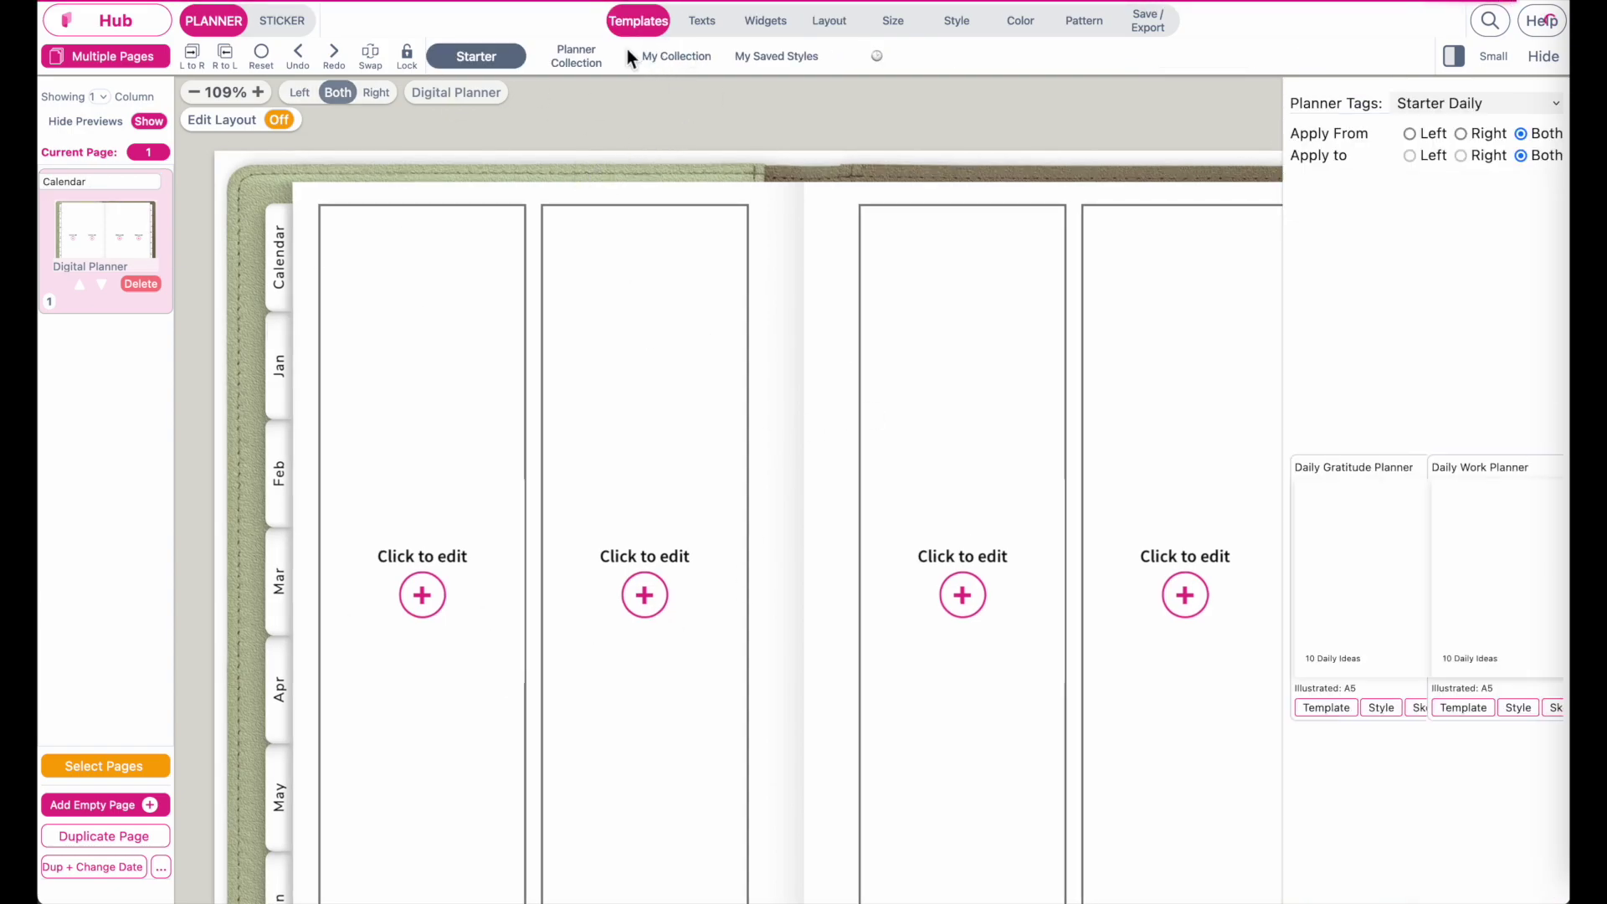
{"action": "left_click", "coordinate": [1519, 103]}
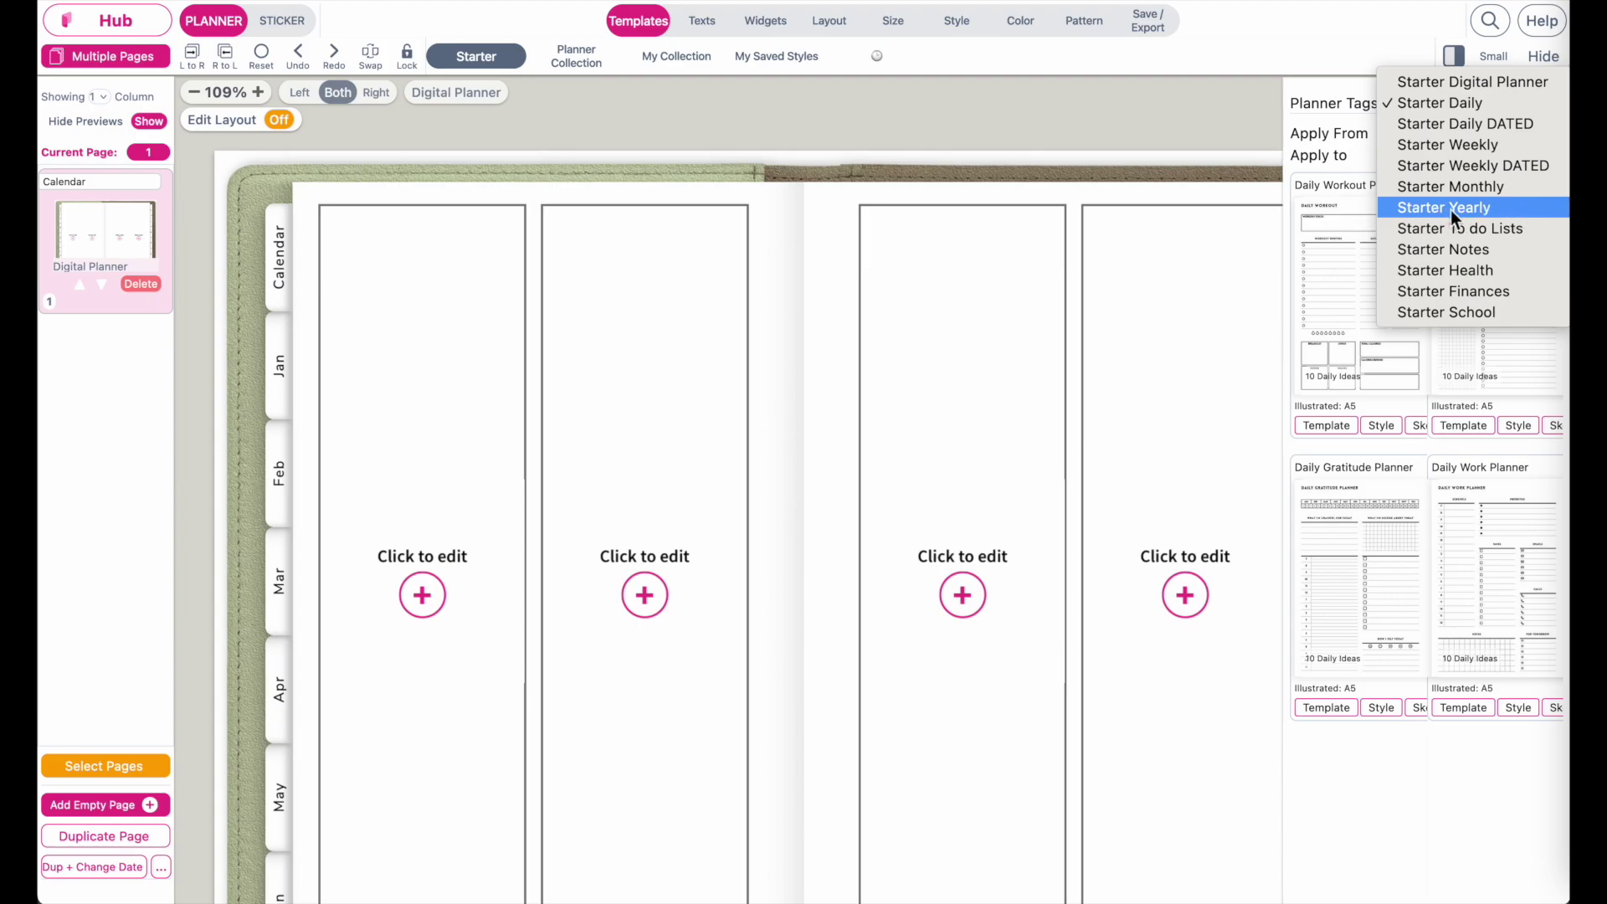
{"action": "left_click", "coordinate": [1544, 210]}
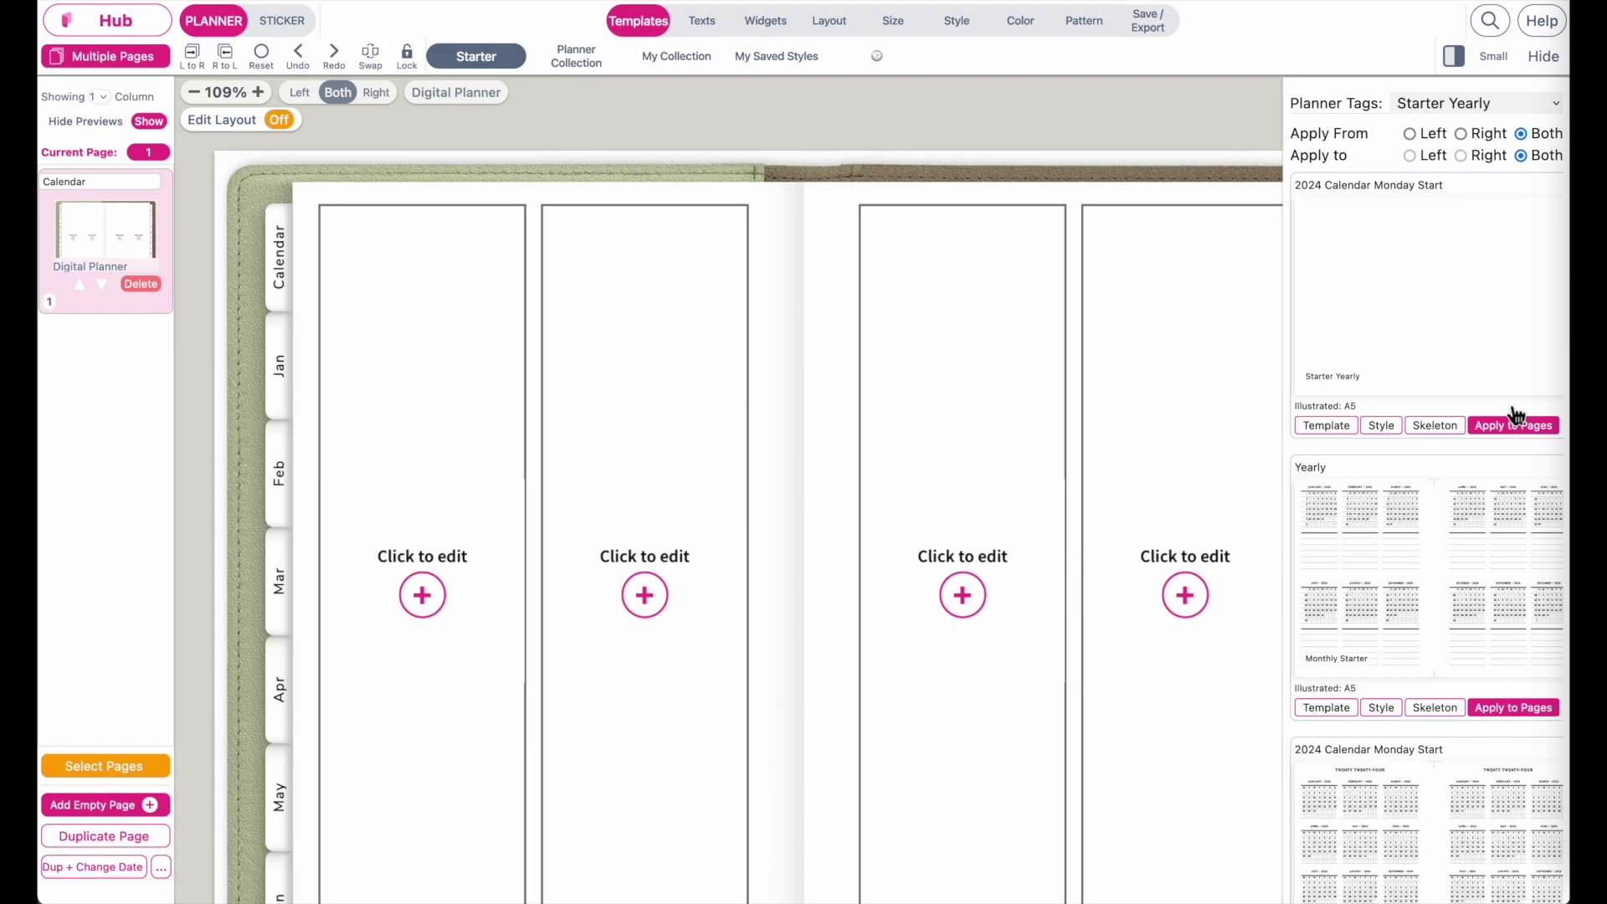
{"action": "scroll", "coordinate": [1496, 519], "scroll_direction": "down", "scroll_amount": 1}
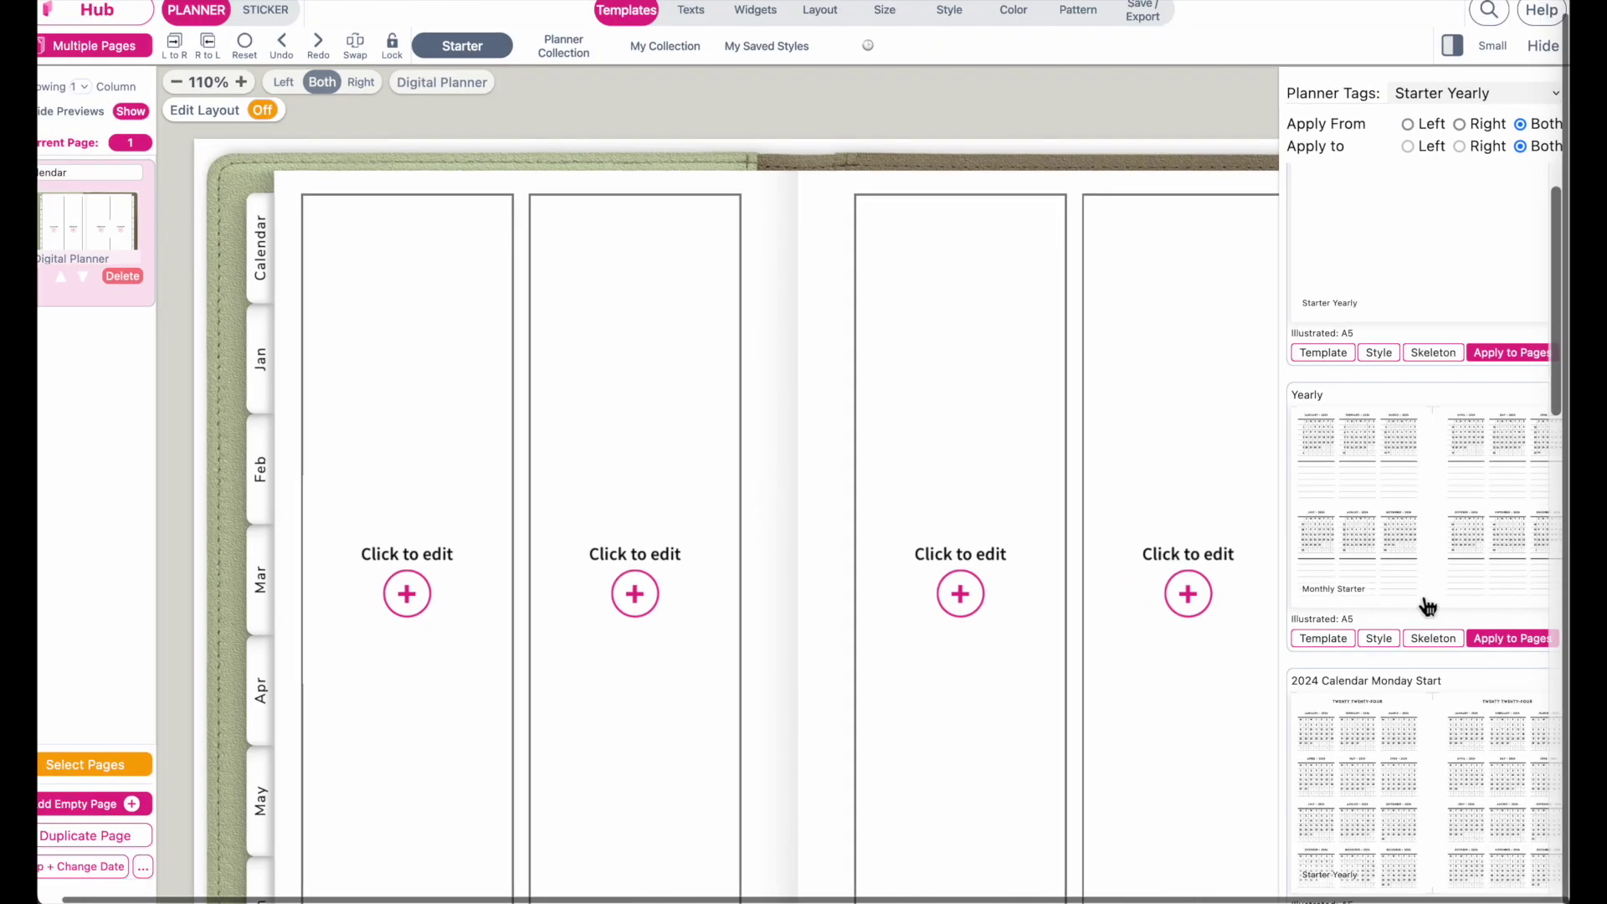
{"action": "left_click", "coordinate": [1404, 581]}
{"action": "left_click", "coordinate": [1436, 644]}
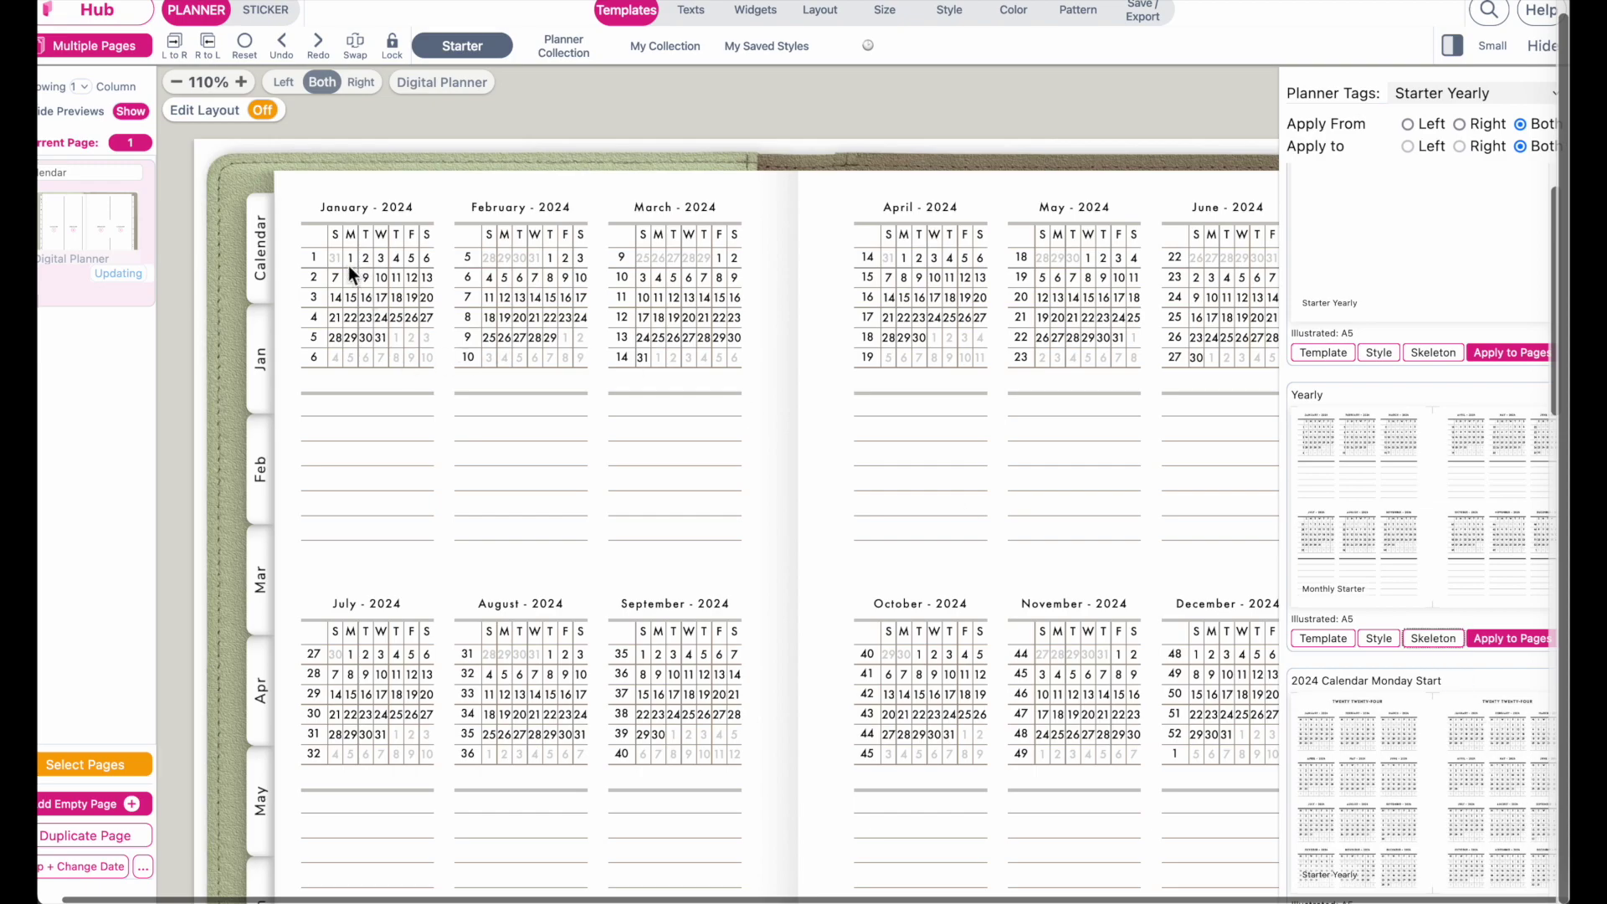
{"action": "scroll", "coordinate": [348, 265], "scroll_direction": "up", "scroll_amount": 5}
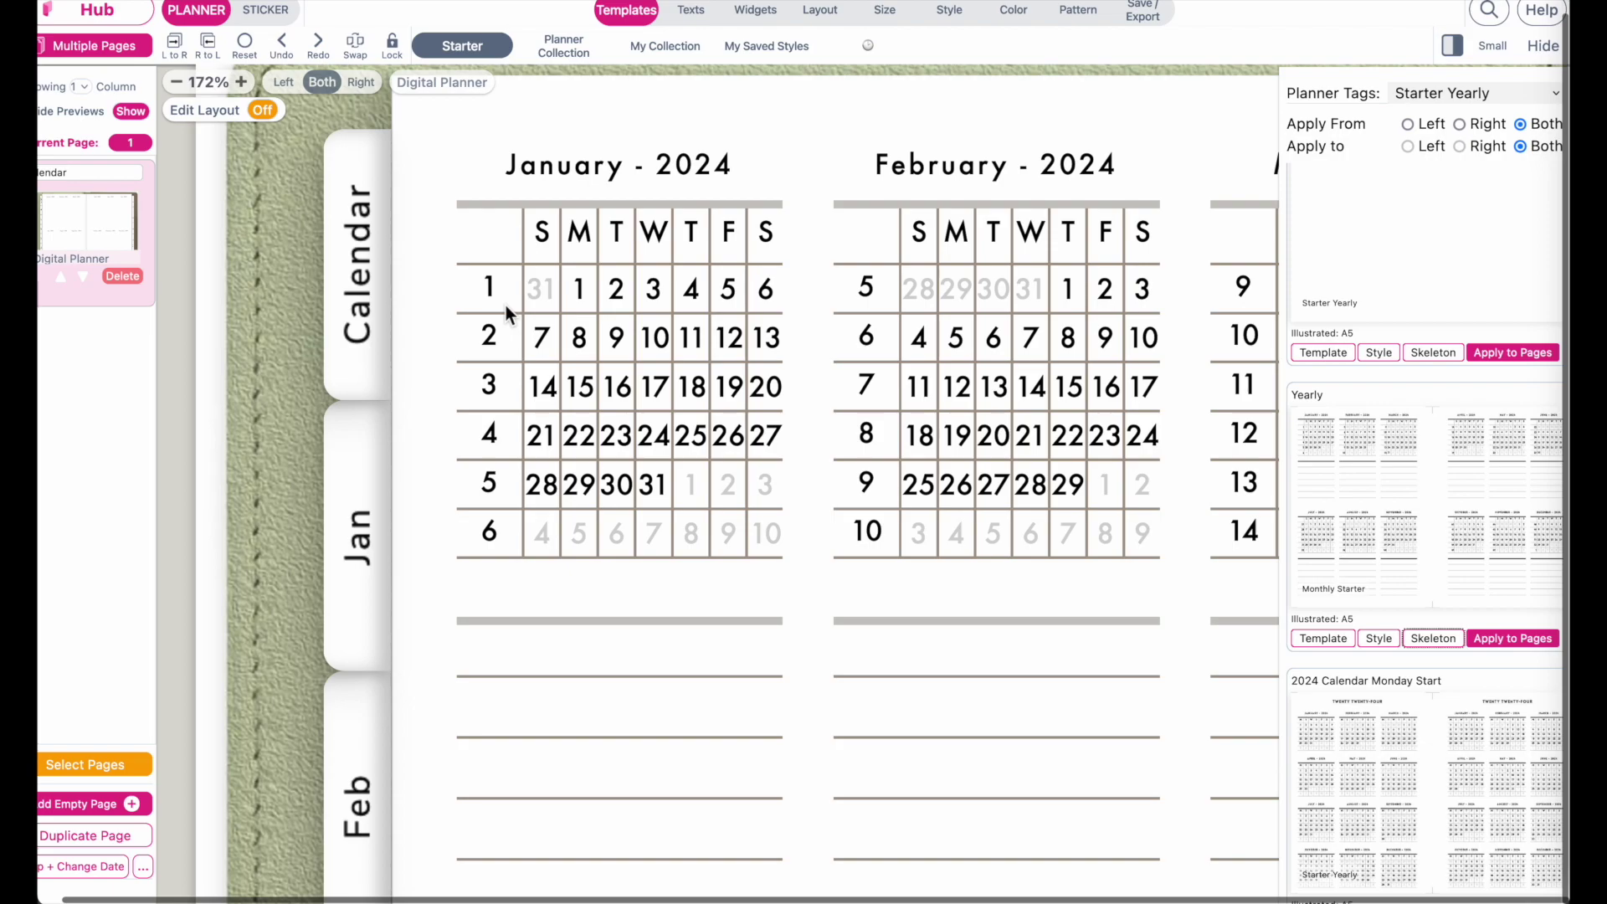
{"action": "scroll", "coordinate": [718, 420], "scroll_direction": "down", "scroll_amount": 5}
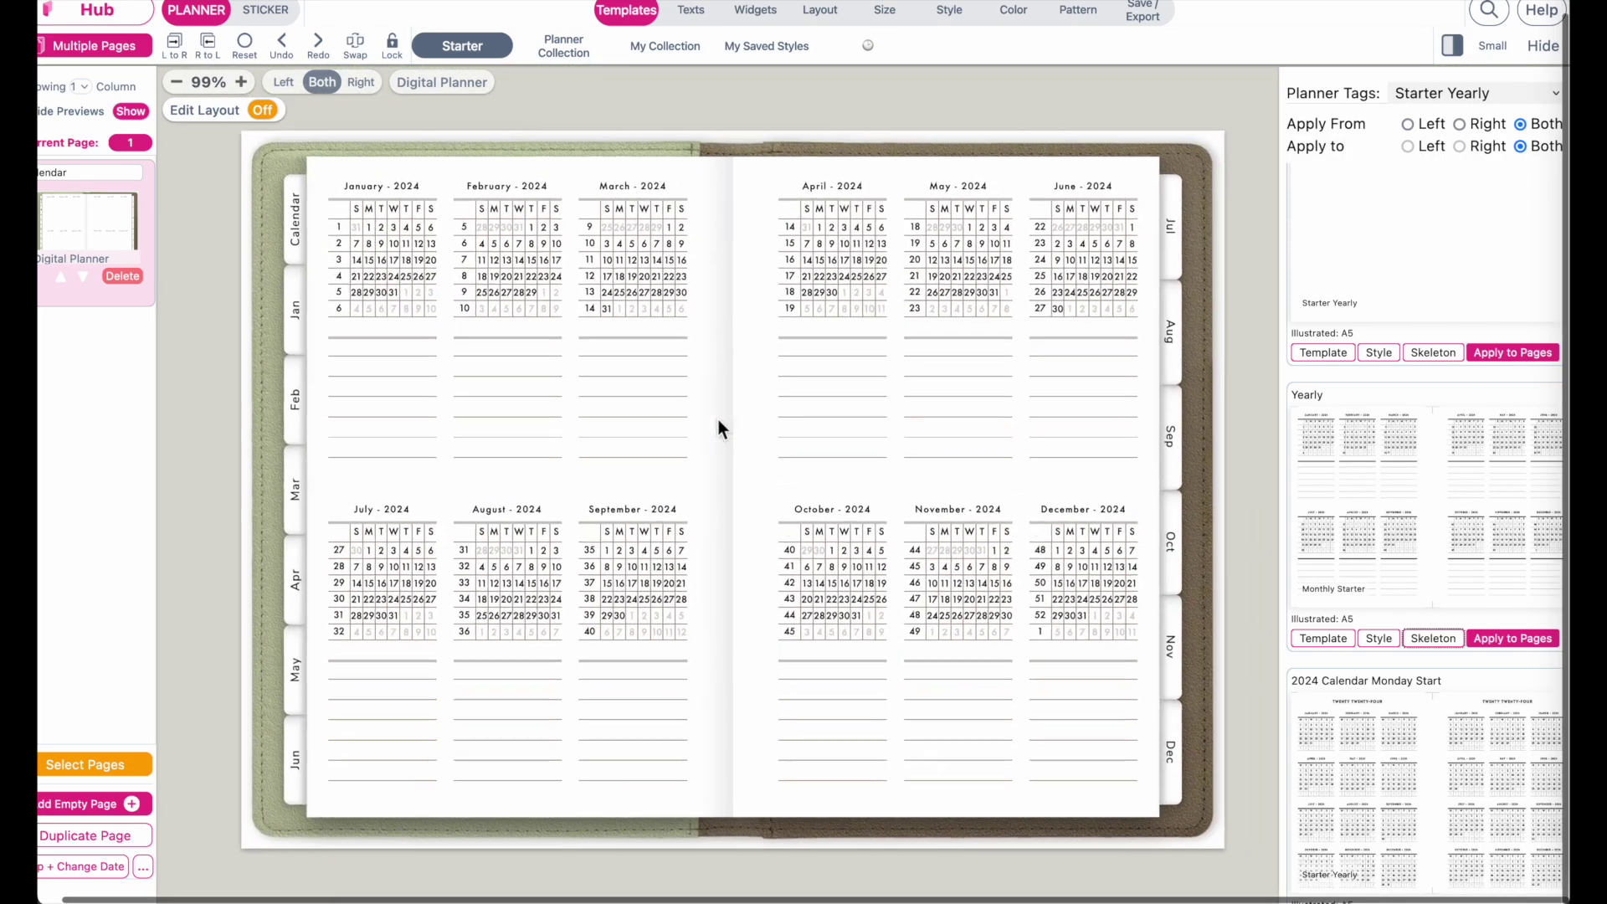
Apply the skeleton of the 2024 Calendar Sunday Start template to both pages.
{"action": "scroll", "coordinate": [1417, 636], "scroll_direction": "up", "scroll_amount": 1}
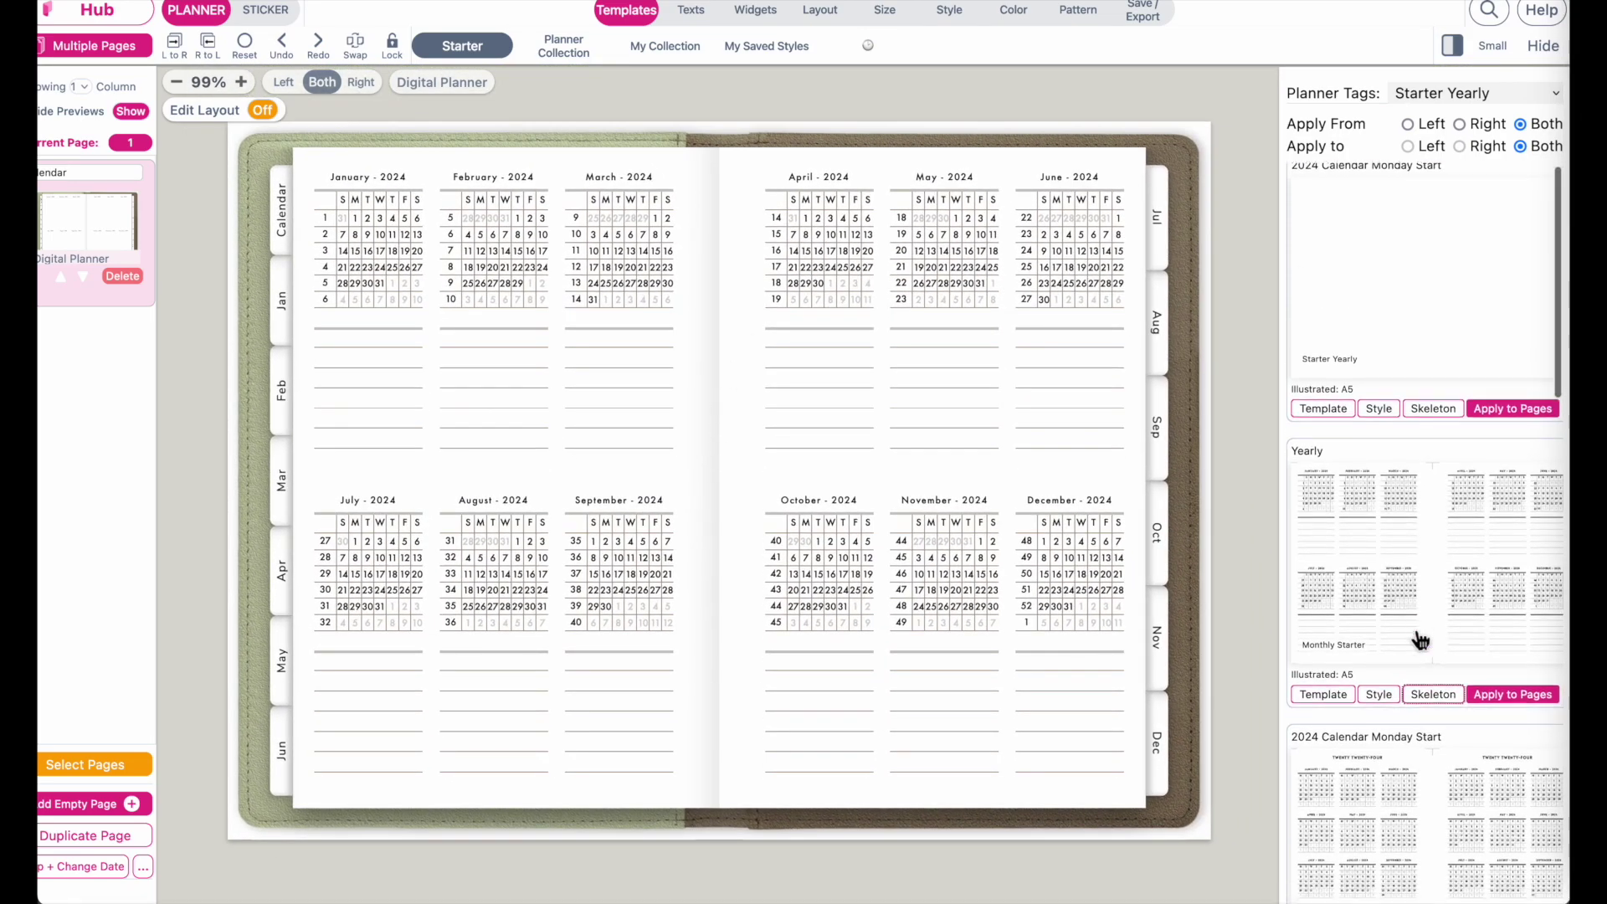
{"action": "scroll", "coordinate": [1421, 641], "scroll_direction": "down", "scroll_amount": 5}
{"action": "left_click", "coordinate": [1434, 738]}
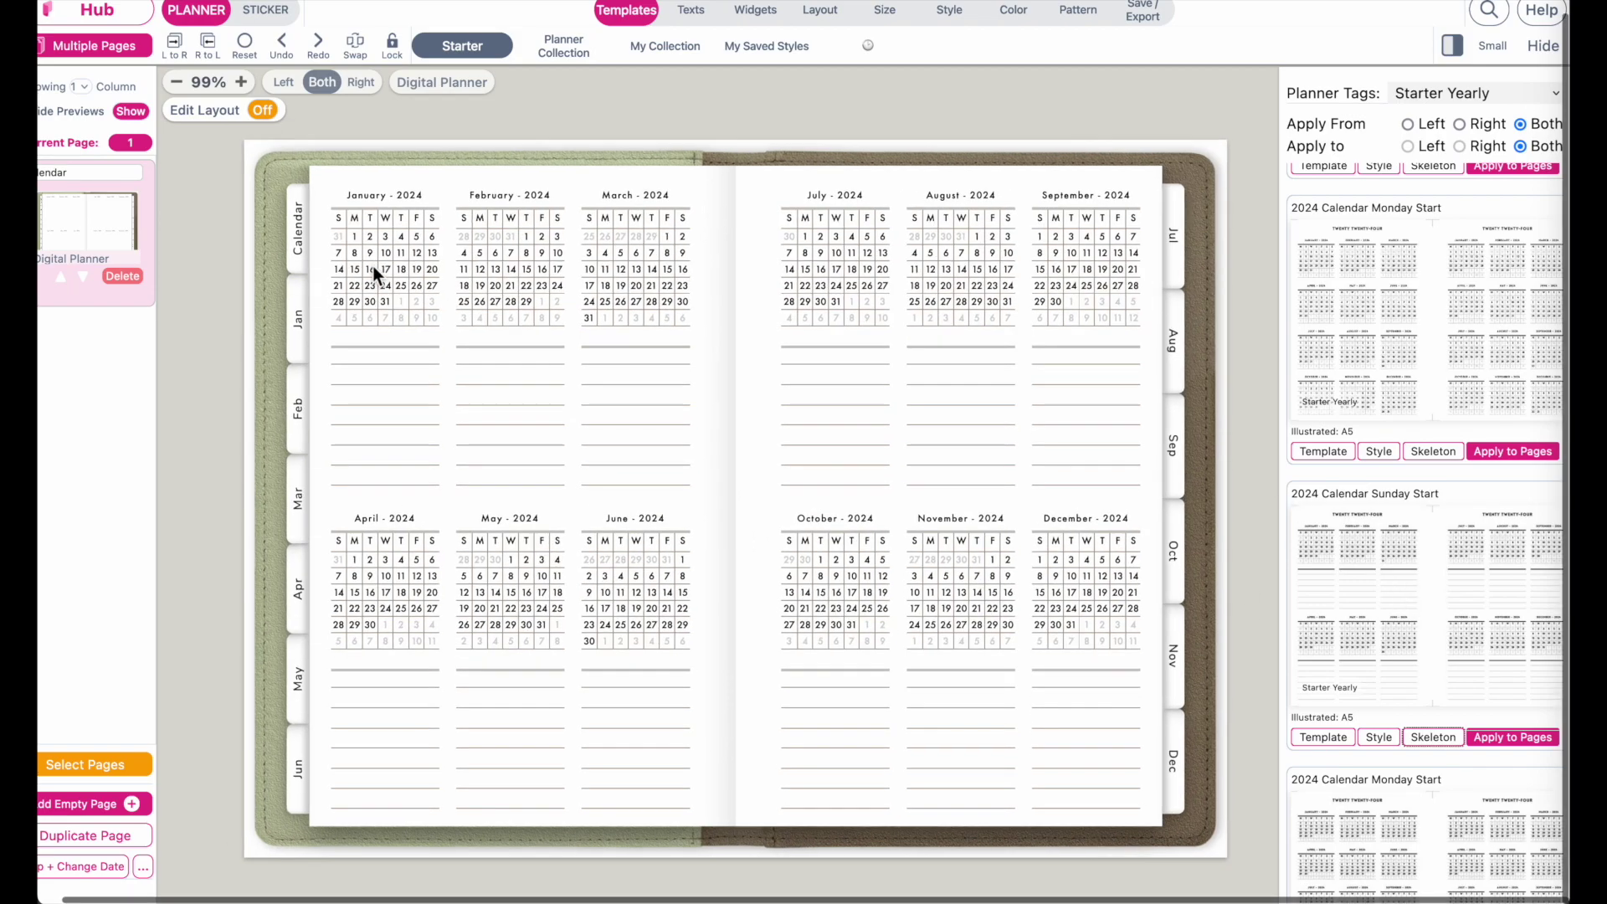
Show the week numbers on the left side of the January calendar widget.
{"action": "left_click", "coordinate": [390, 280]}
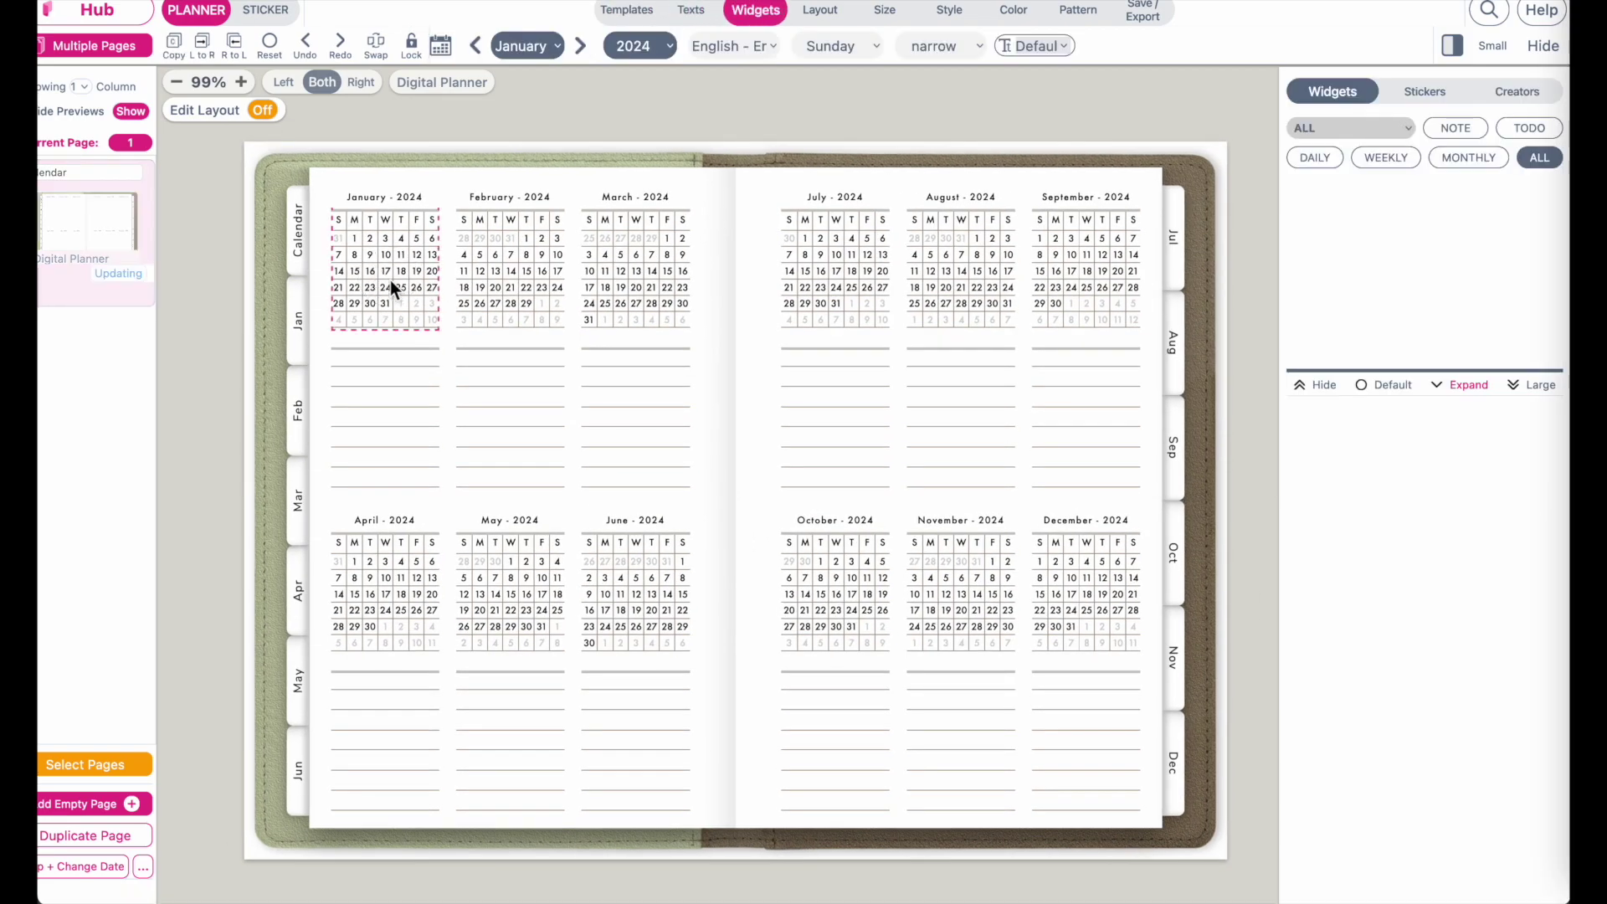
{"action": "left_click", "coordinate": [1385, 385]}
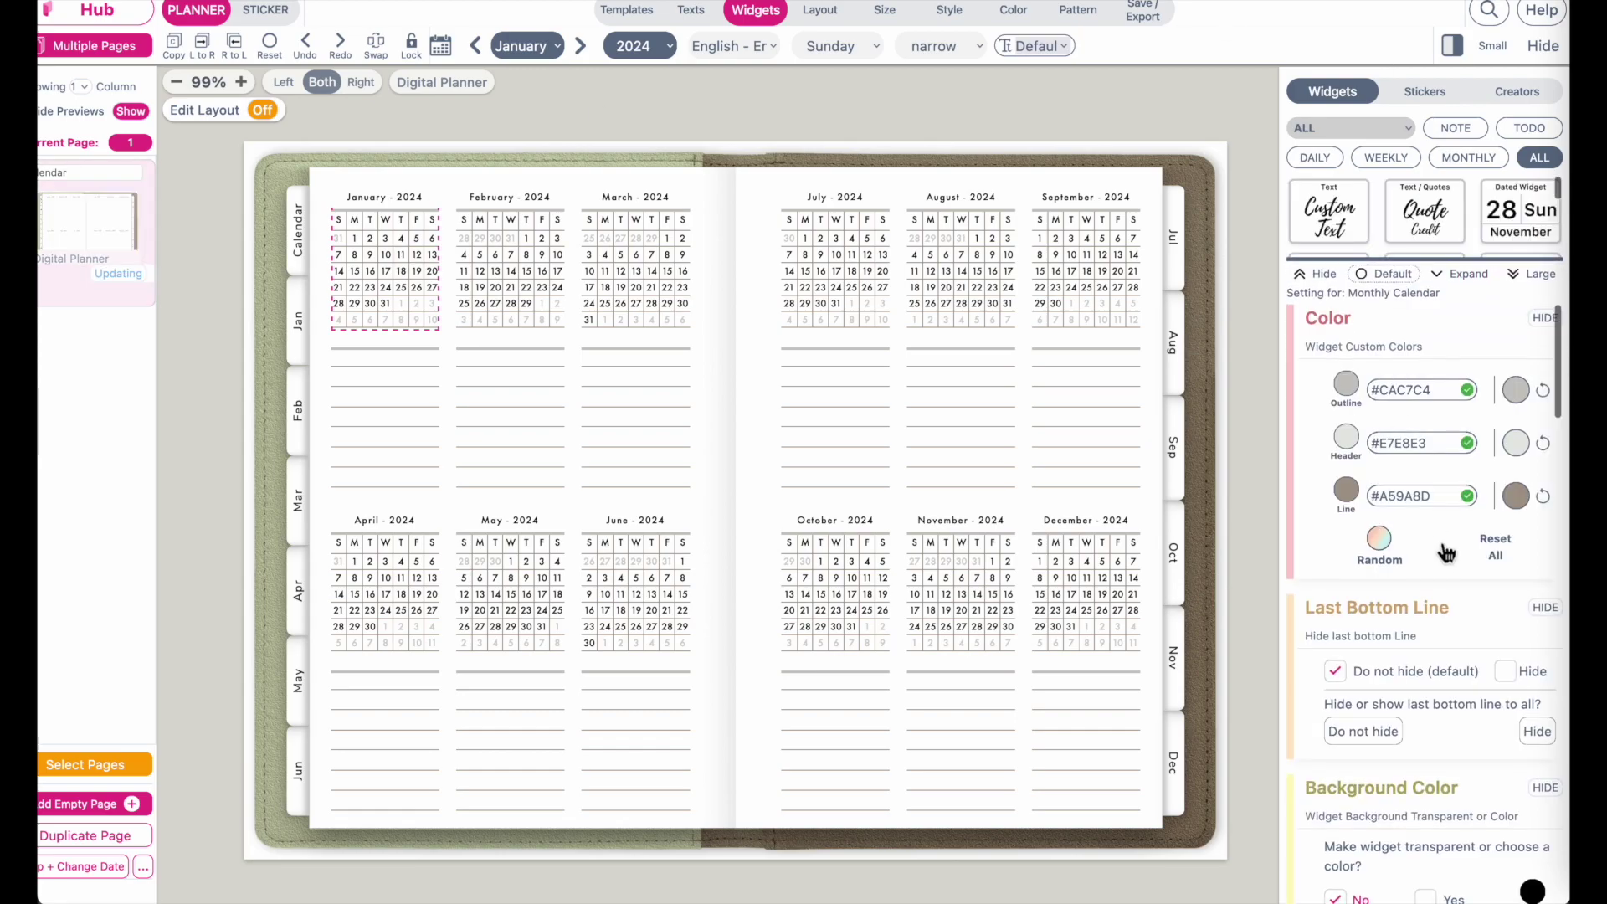
{"action": "scroll", "coordinate": [1446, 552], "scroll_direction": "down", "scroll_amount": 2}
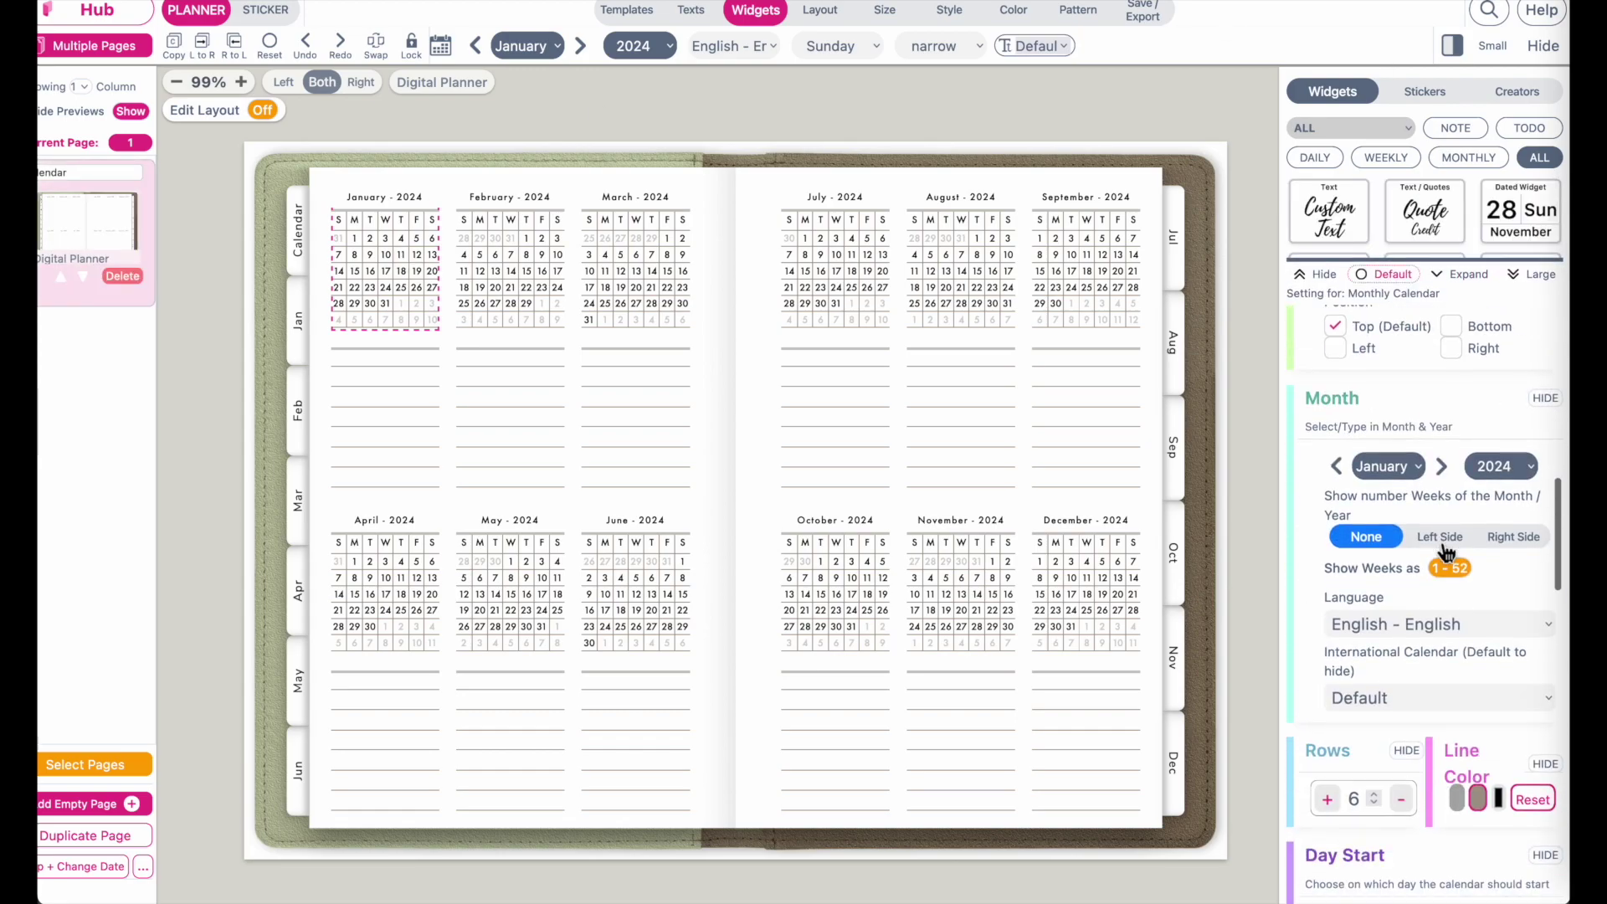
{"action": "left_click", "coordinate": [1339, 540]}
{"action": "left_click", "coordinate": [1372, 540]}
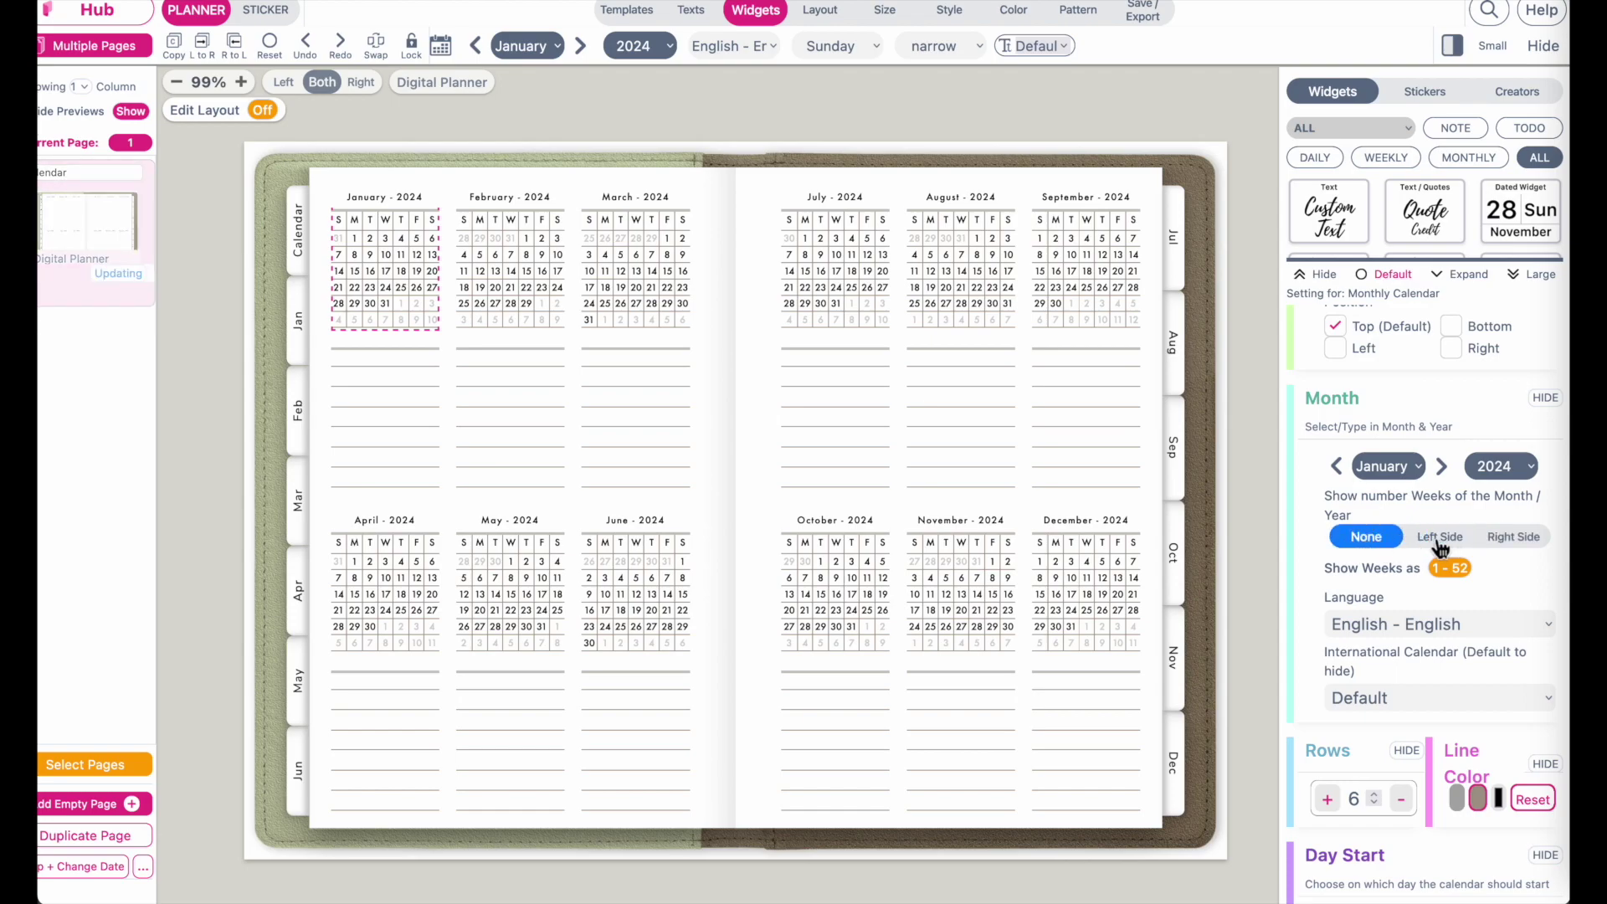
{"action": "left_click", "coordinate": [1440, 536]}
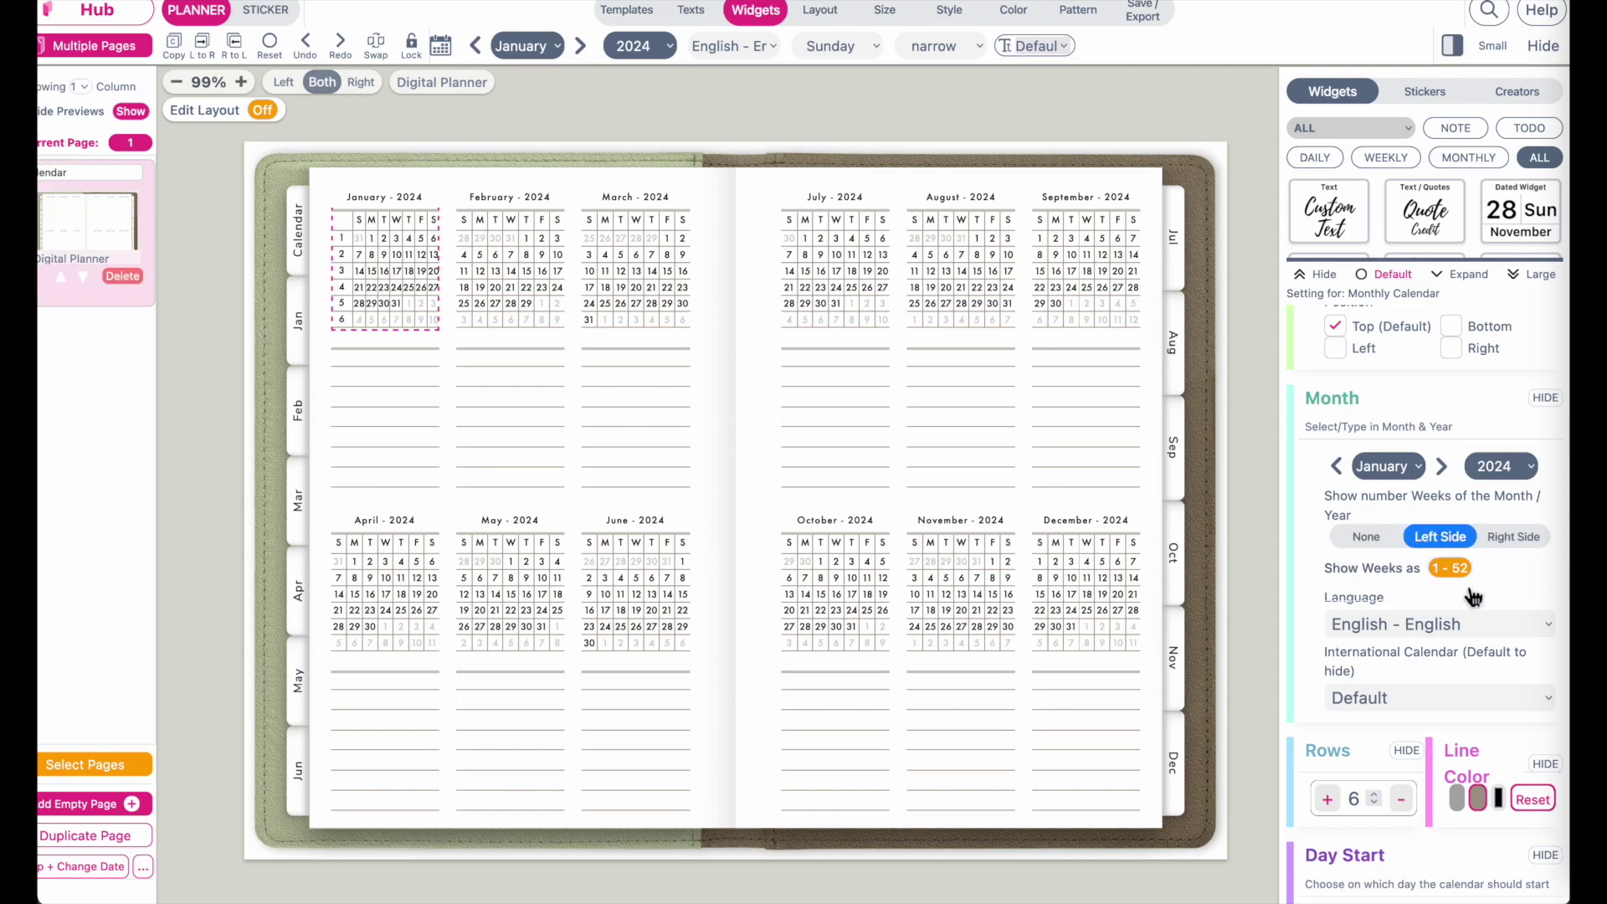
Switch the January calendar's week numbers to the W1 format.
{"action": "scroll", "coordinate": [746, 577], "scroll_direction": "up", "scroll_amount": 5}
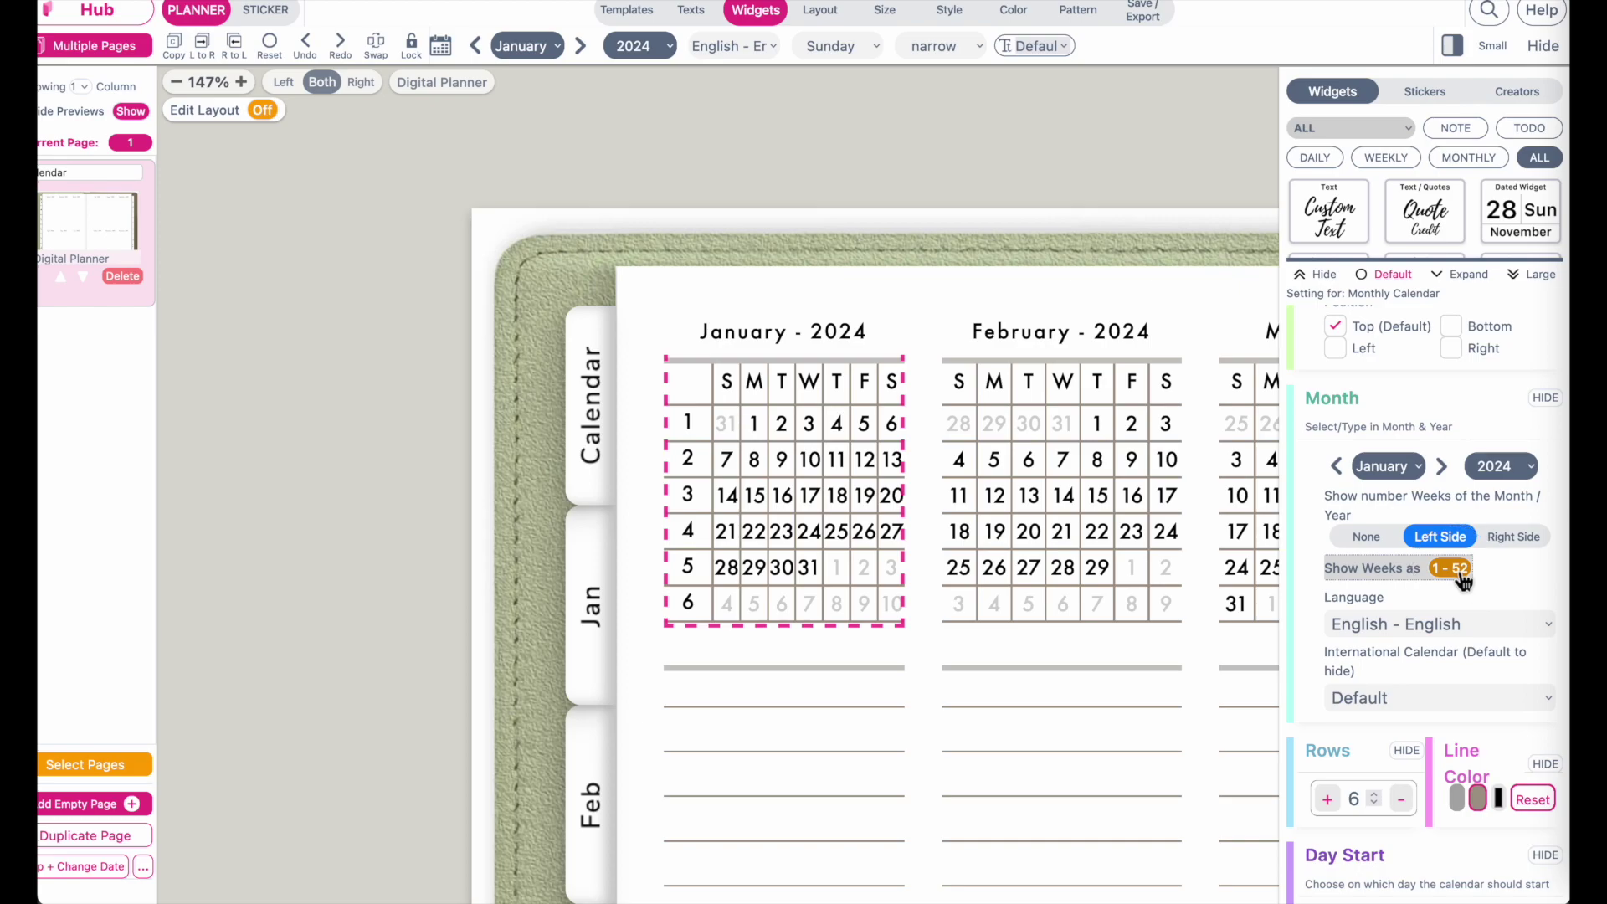
{"action": "left_click", "coordinate": [1455, 573]}
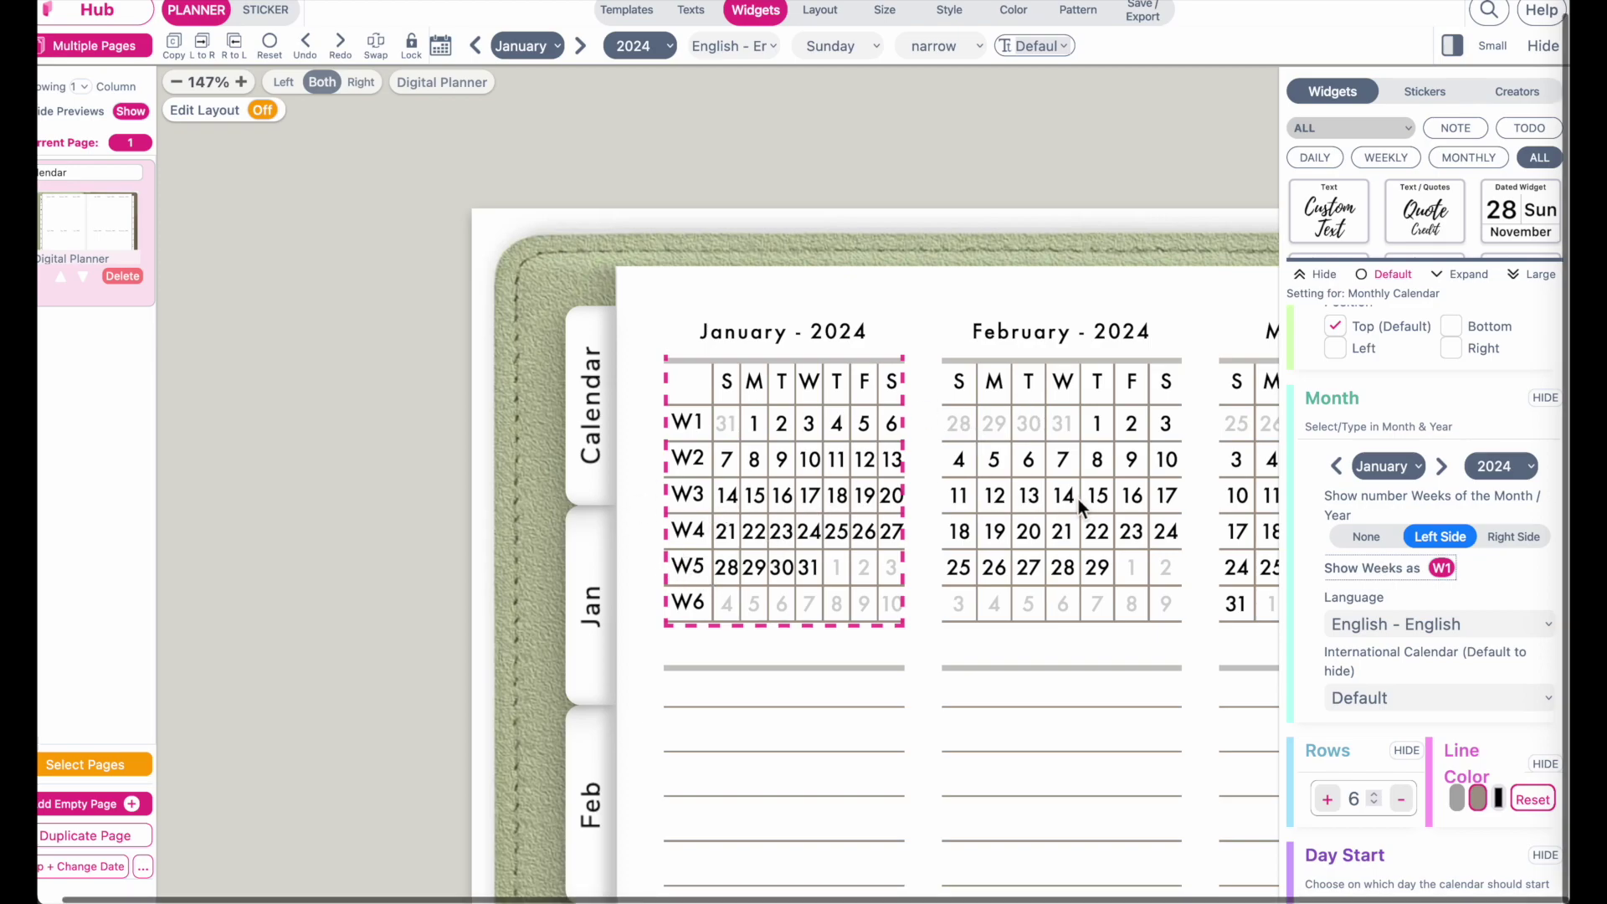
{"action": "scroll", "coordinate": [1066, 495], "scroll_direction": "right", "scroll_amount": 5}
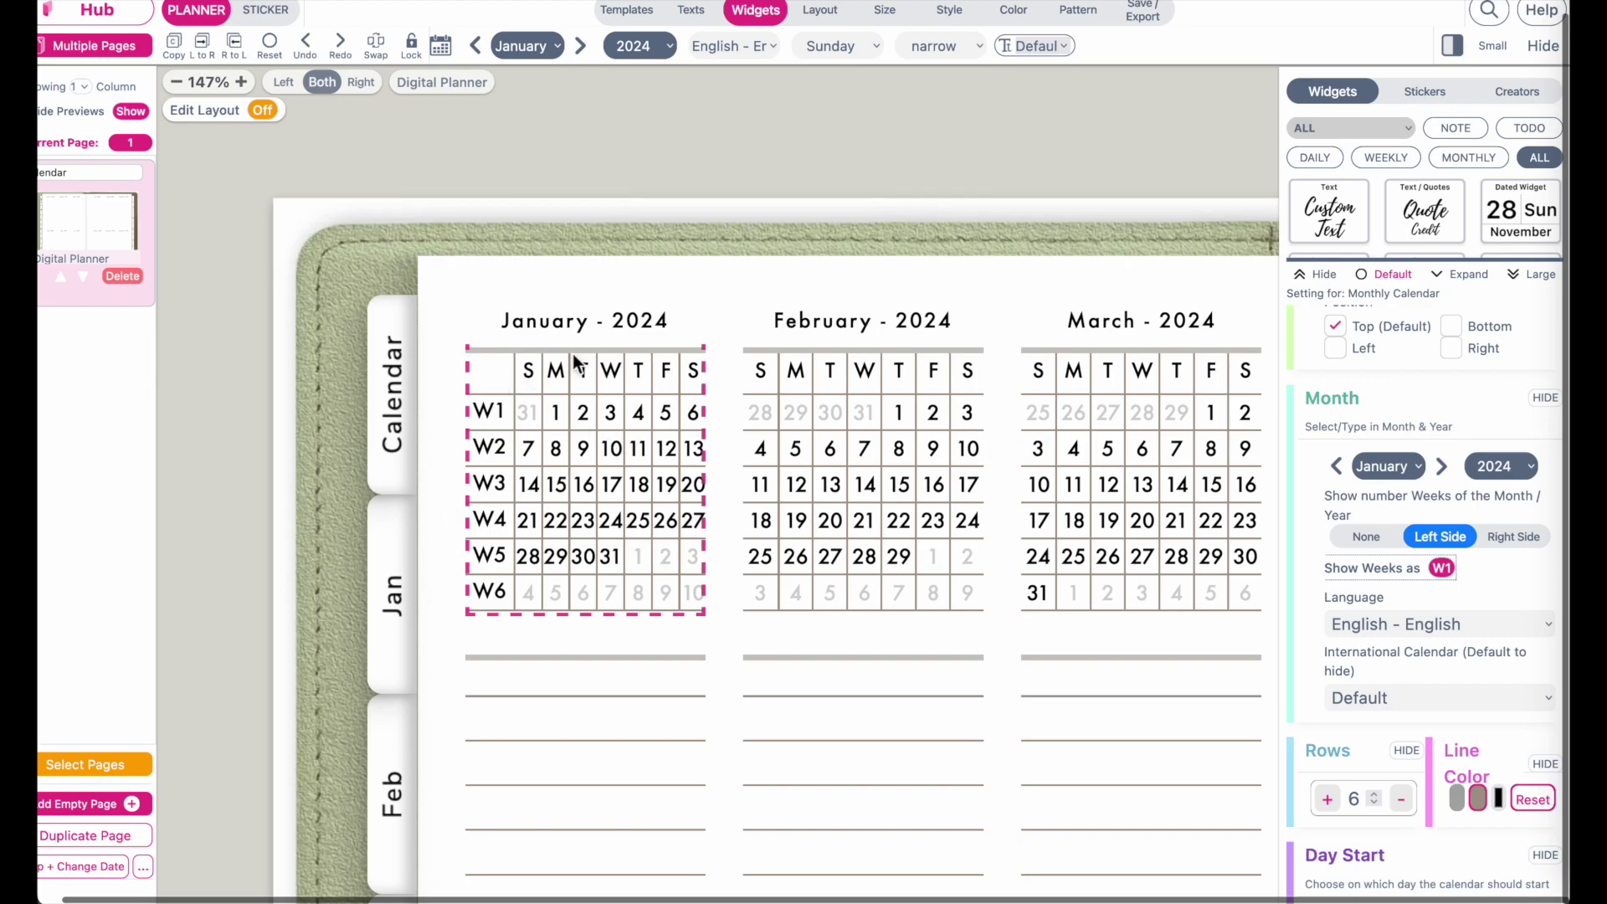
Apply the Yearly template from the Starter Yearly collection to both pages of the Calendar spread.
{"action": "left_click", "coordinate": [645, 23]}
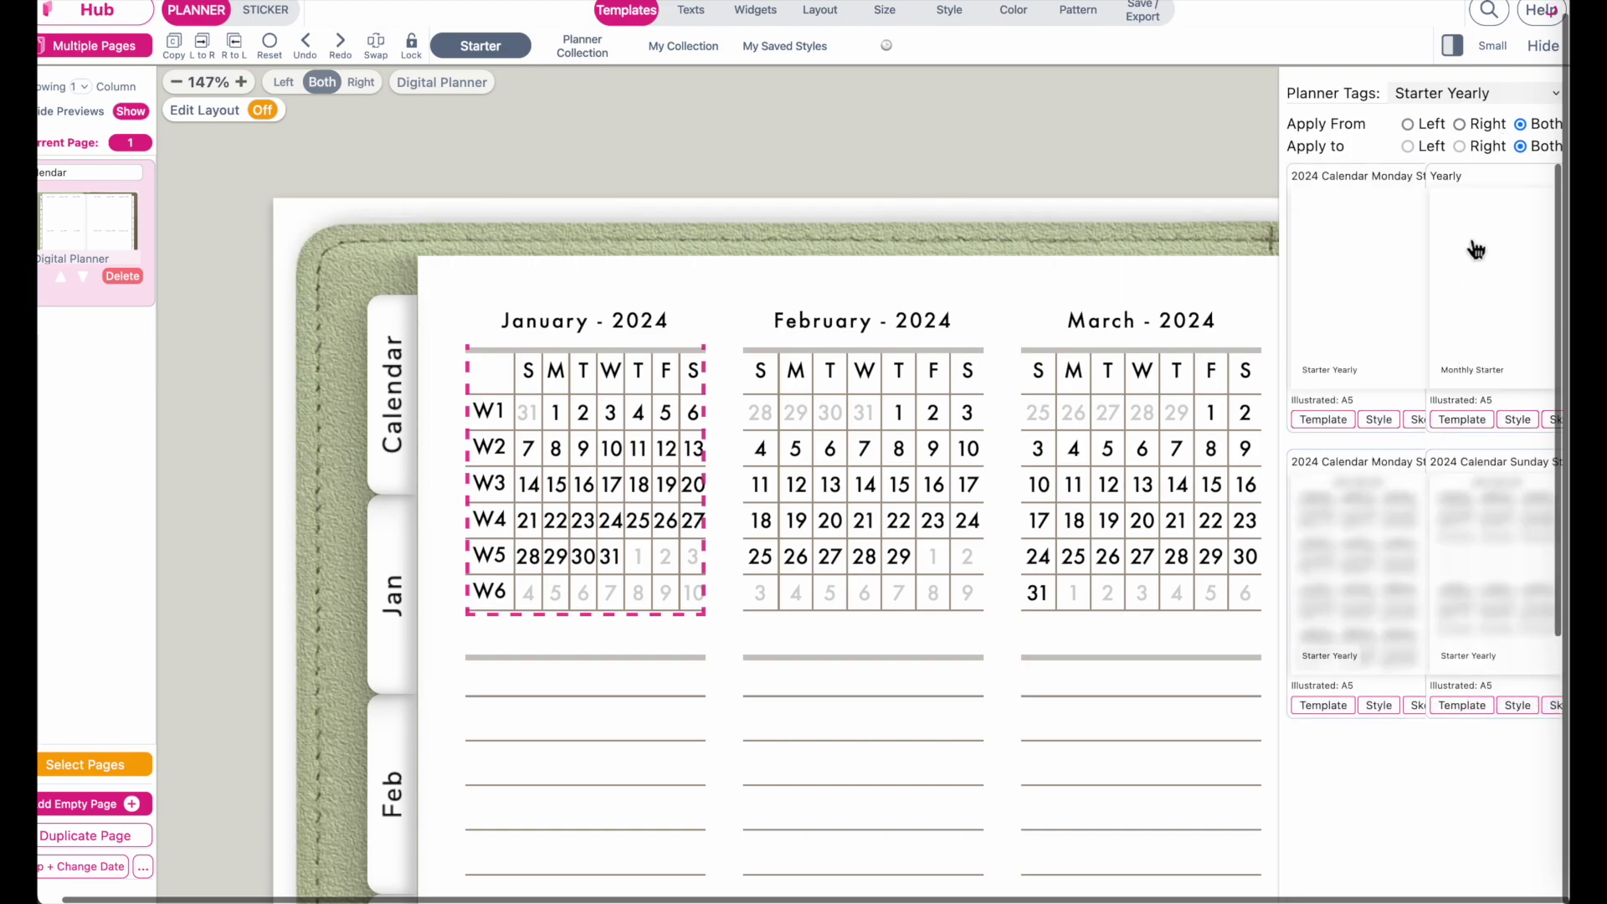
{"action": "left_click", "coordinate": [1470, 92]}
{"action": "left_click", "coordinate": [1480, 117]}
{"action": "left_click", "coordinate": [1478, 102]}
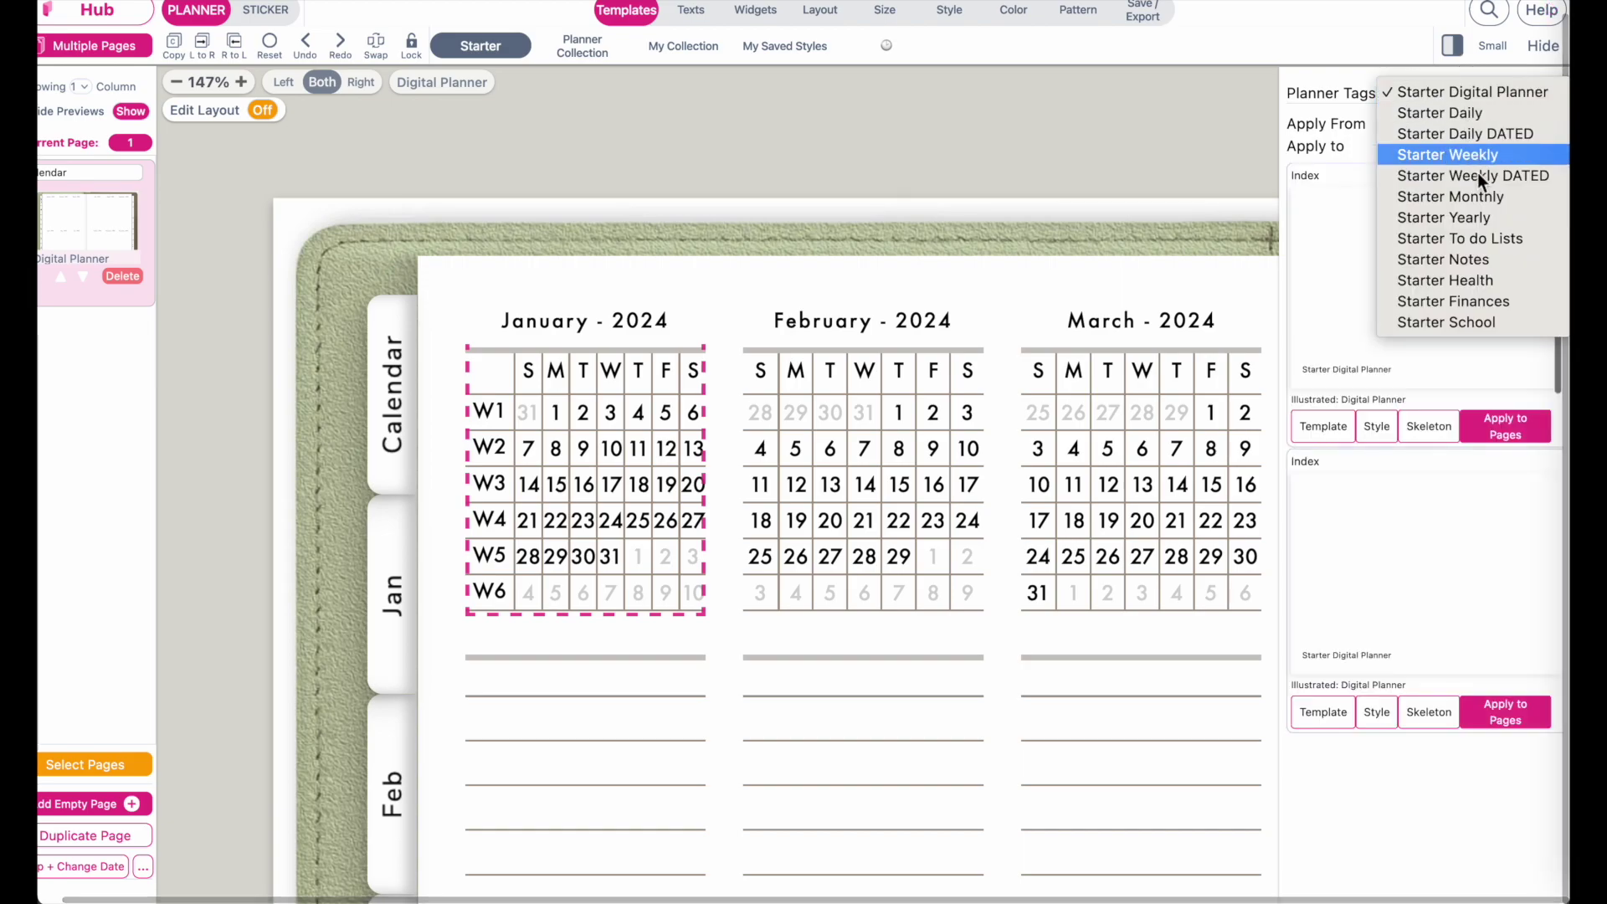
{"action": "left_click", "coordinate": [1476, 216]}
{"action": "scroll", "coordinate": [1494, 624], "scroll_direction": "down", "scroll_amount": 2}
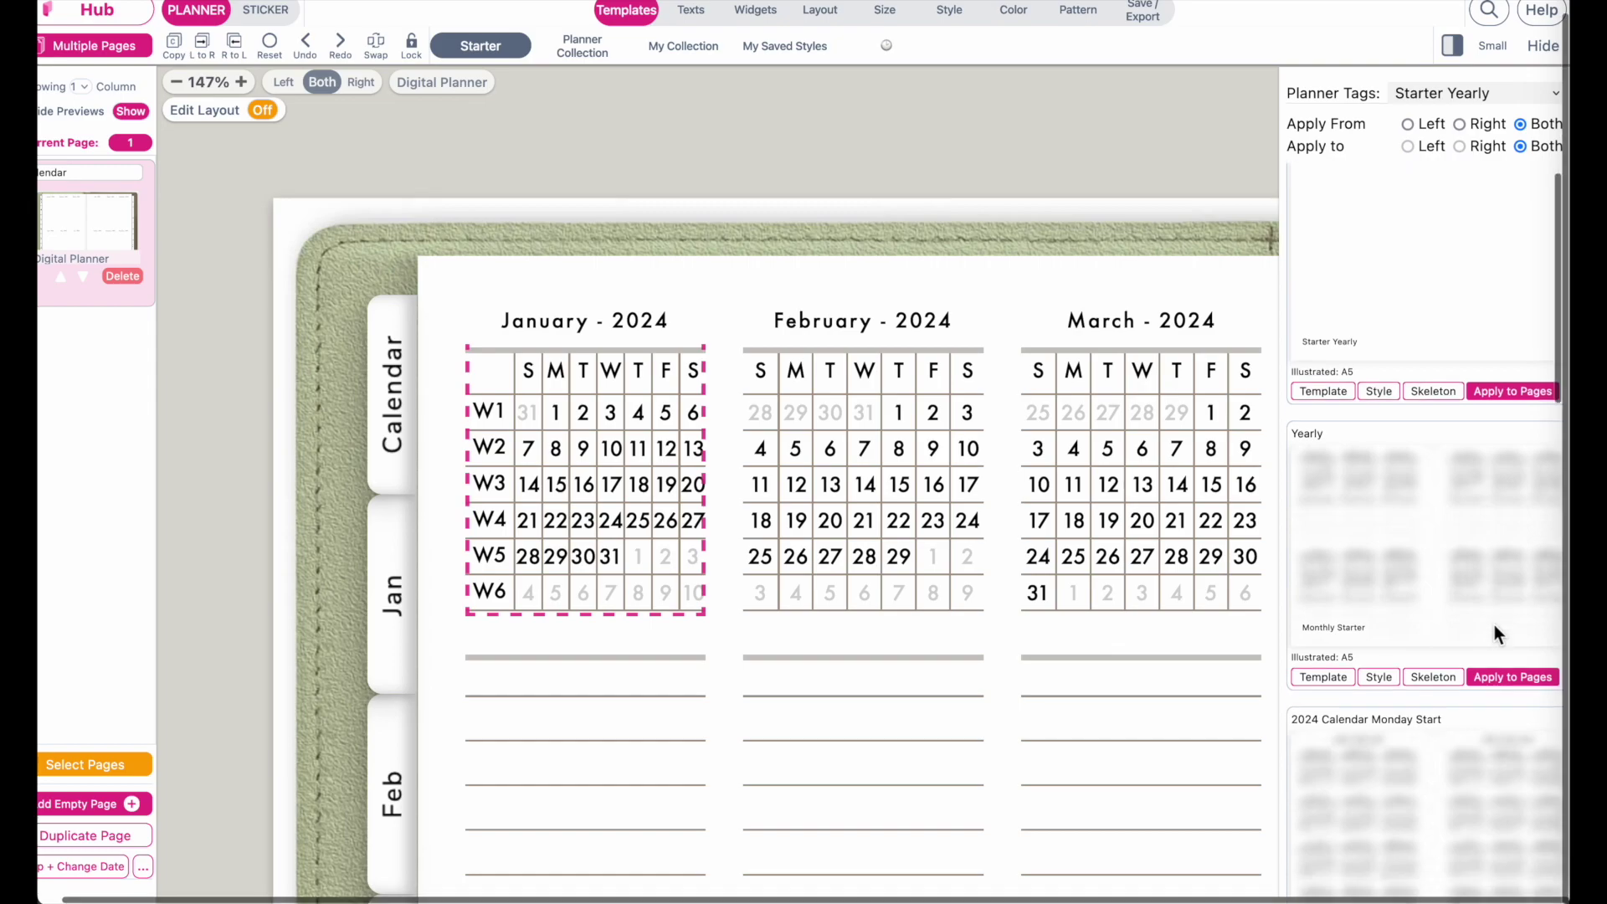
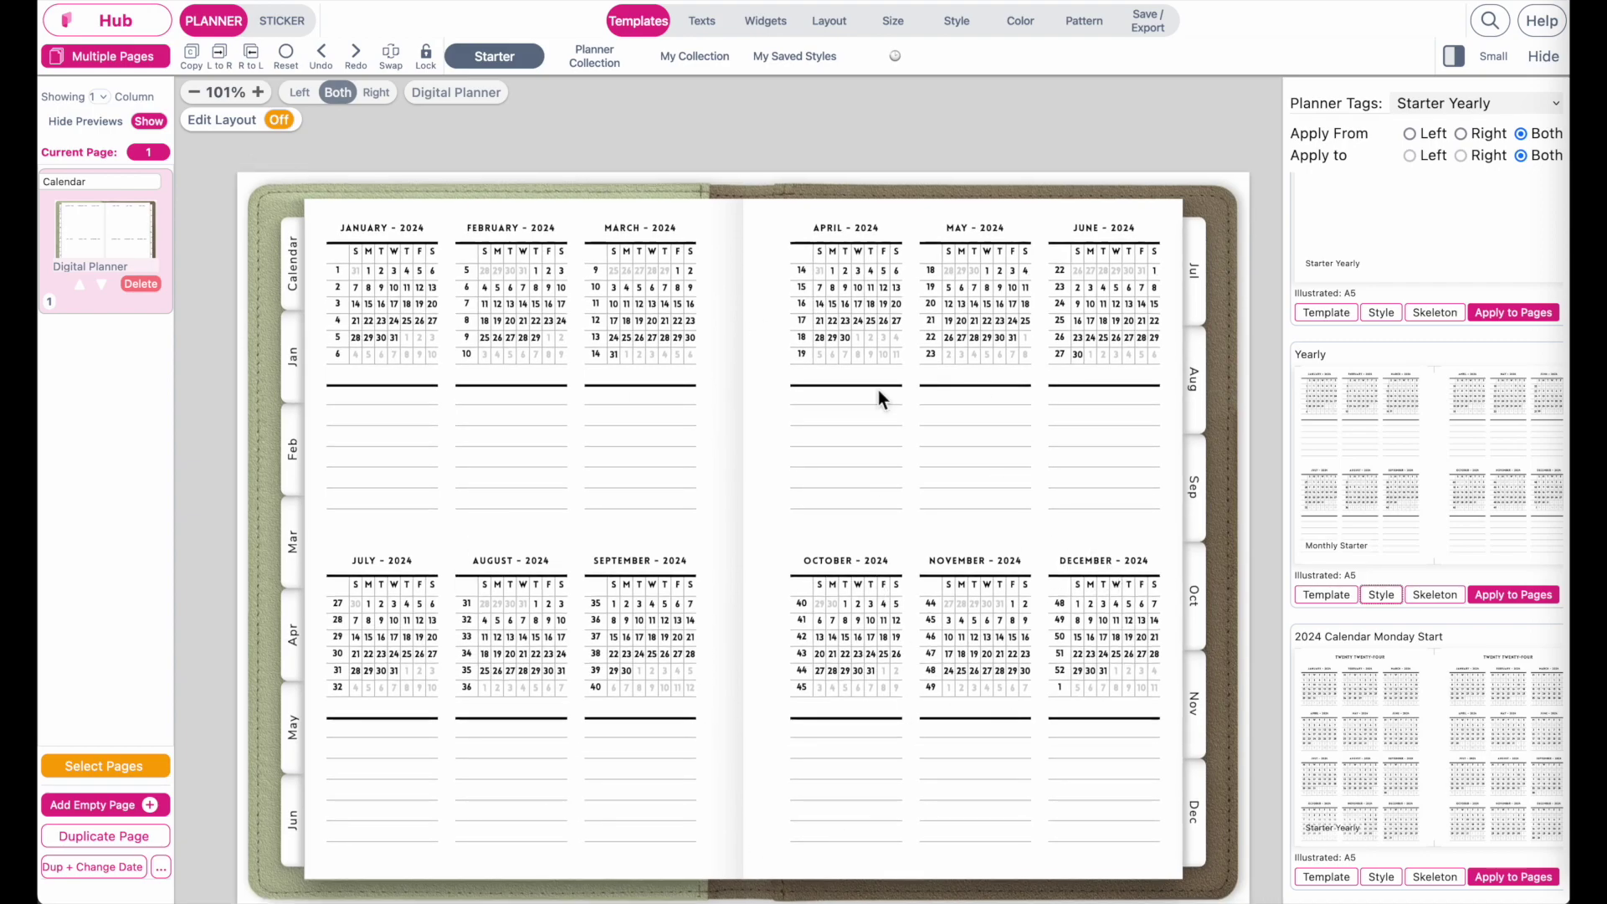
{"action": "scroll", "coordinate": [840, 480], "scroll_direction": "down", "scroll_amount": 1}
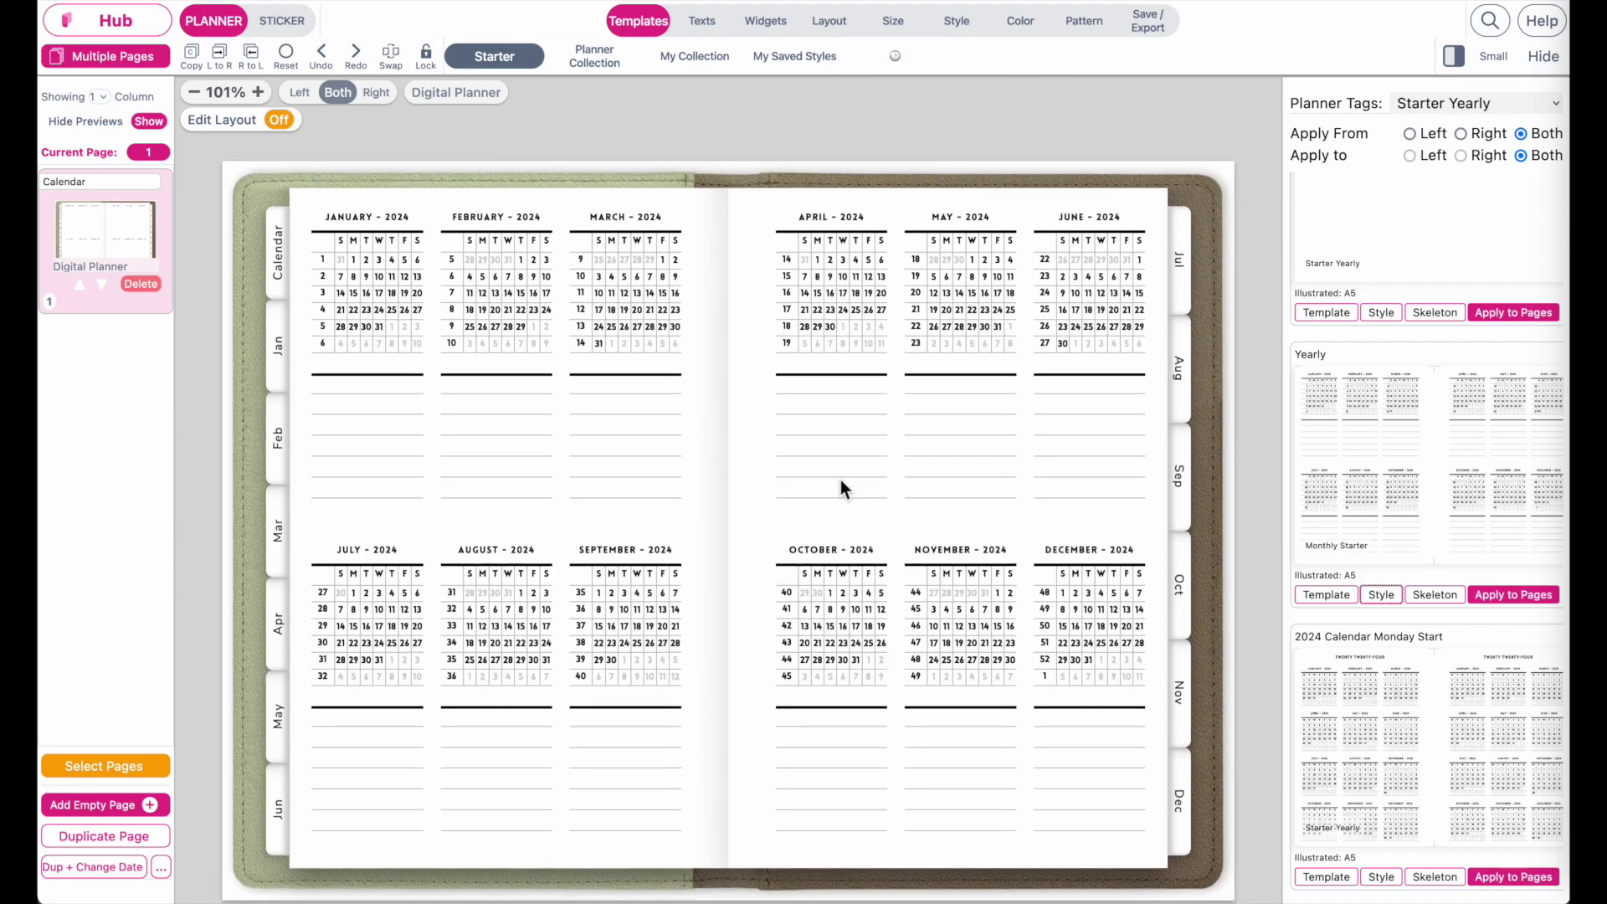
Apply the Classic 2 style from the Minimal group to all widgets on the spread.
{"action": "left_click", "coordinate": [957, 32]}
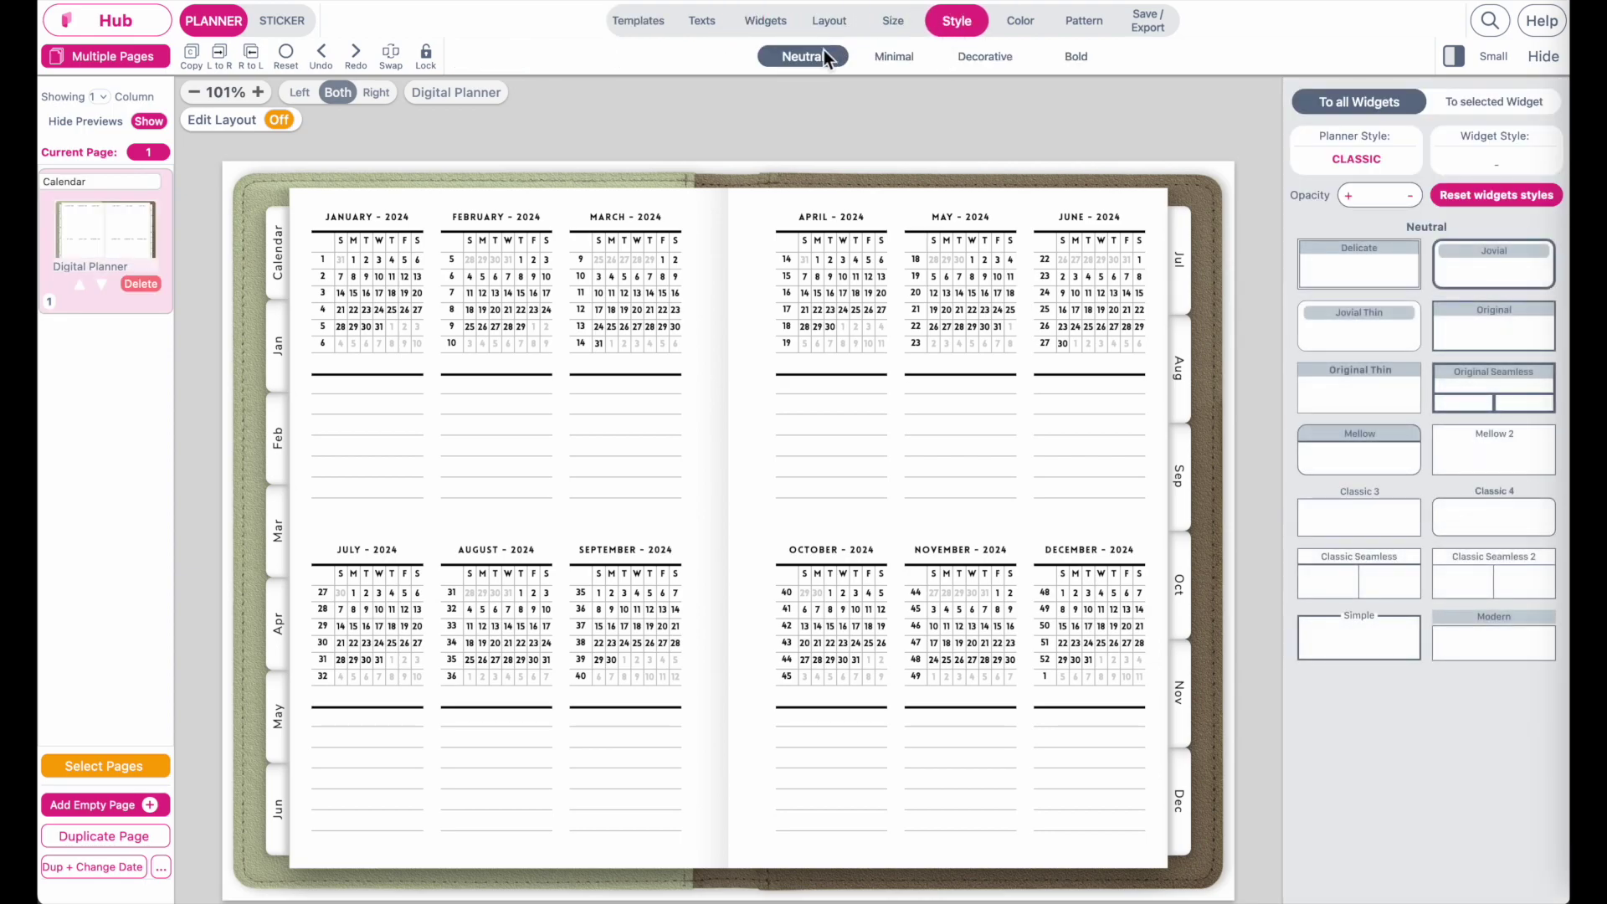
{"action": "left_click", "coordinate": [894, 59]}
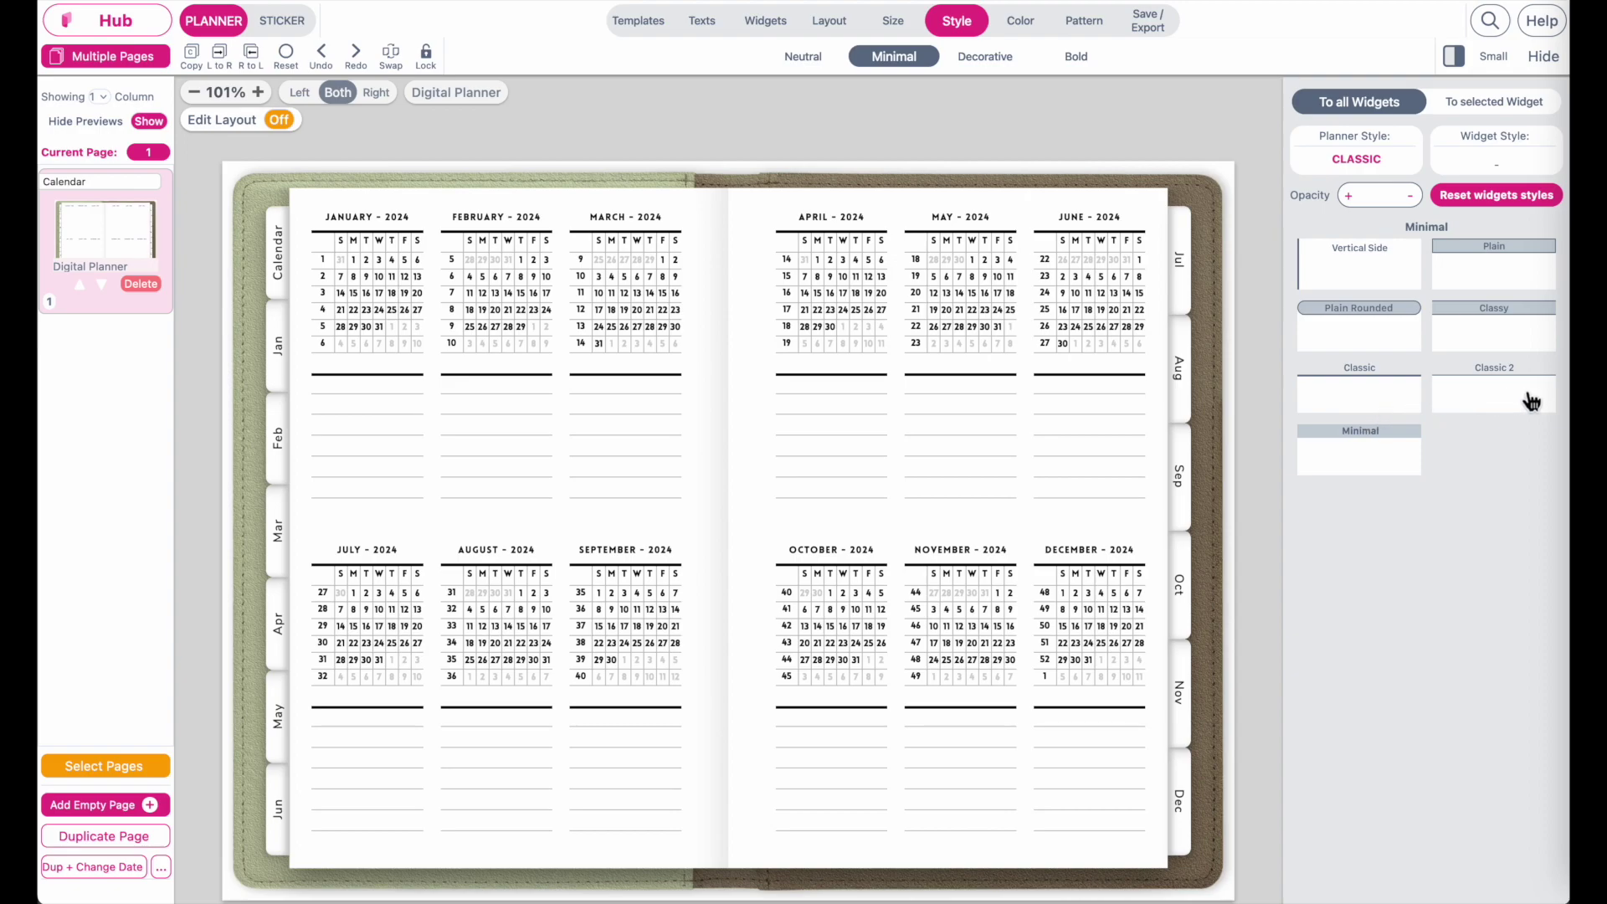
{"action": "left_click", "coordinate": [1532, 404]}
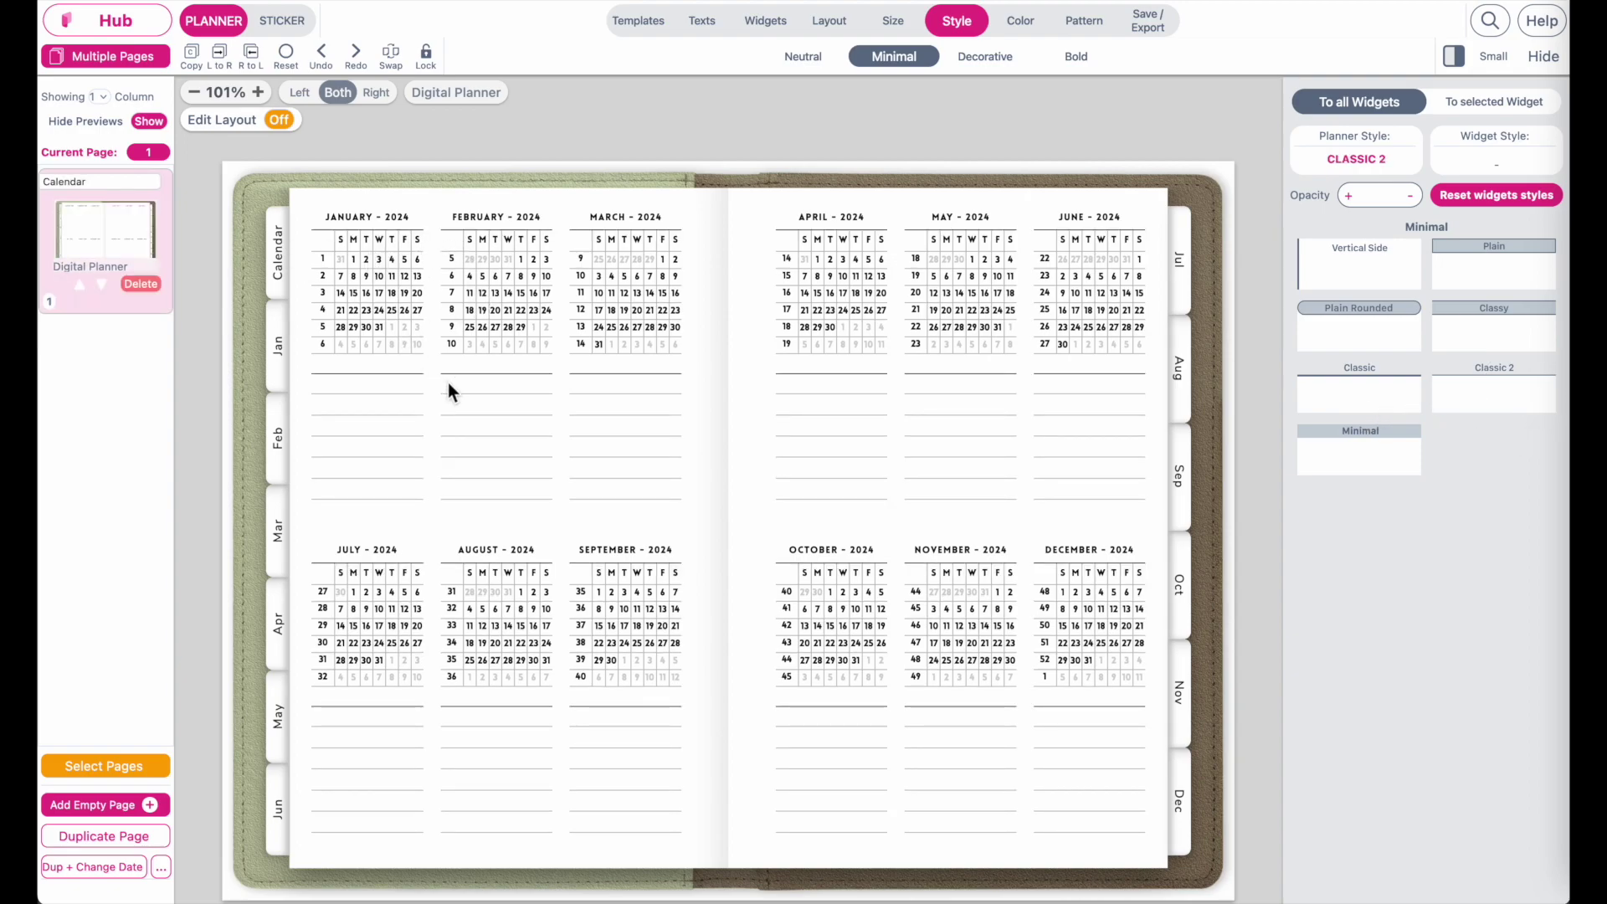
{"action": "left_click", "coordinate": [1020, 20]}
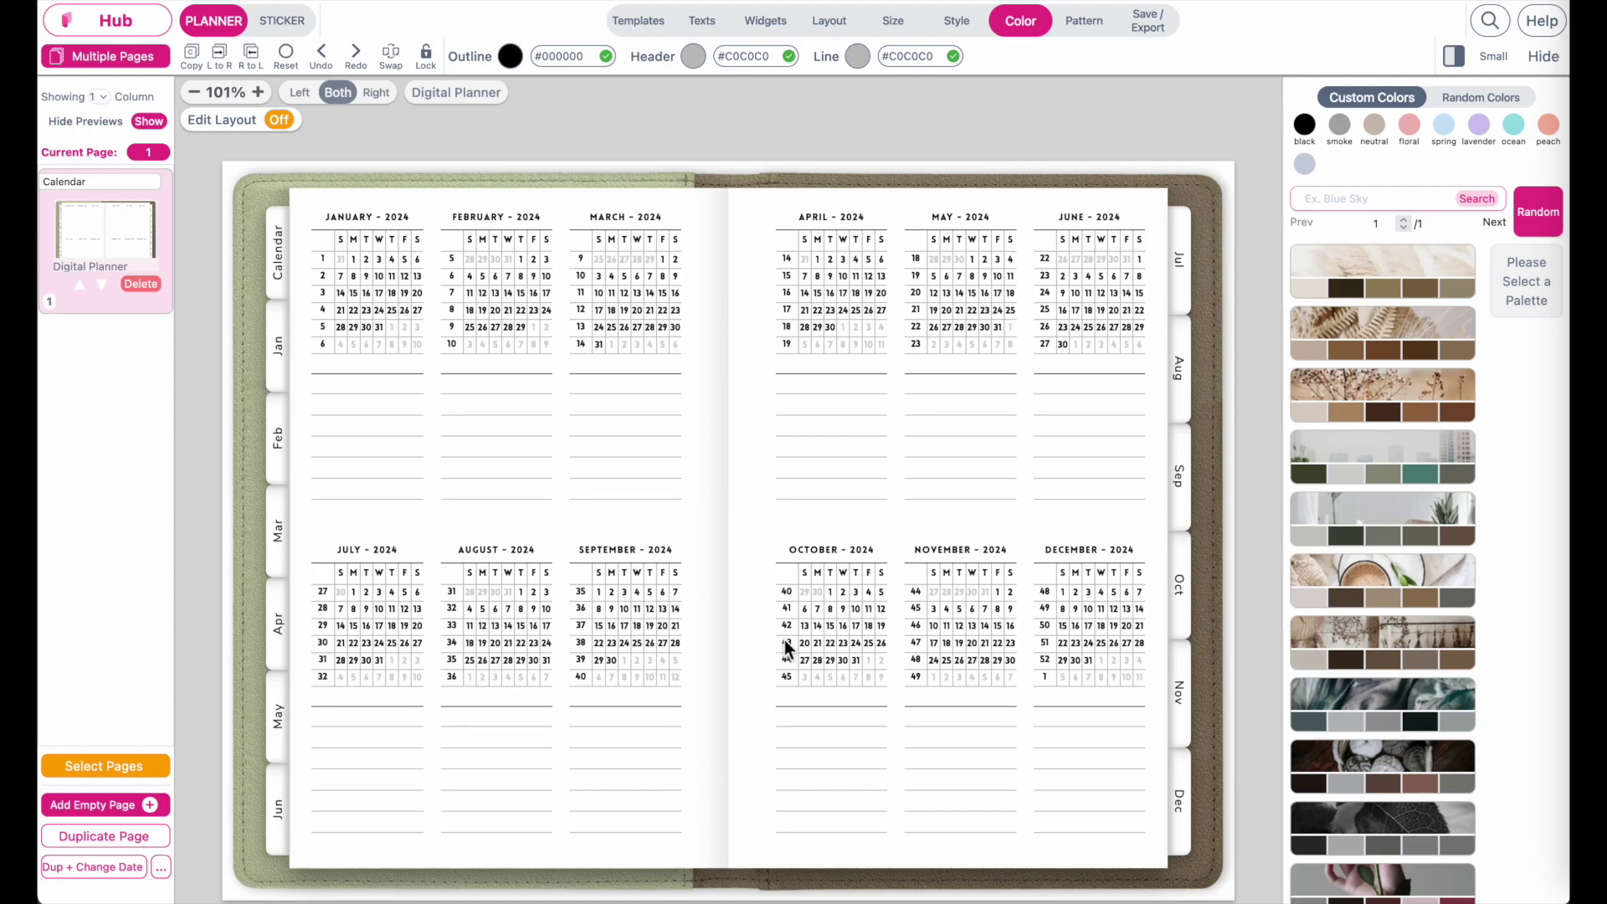
Set the font of the h2 texts to NunitoSans-SemiBoldItalic from the regular fonts.
{"action": "left_click", "coordinate": [717, 26]}
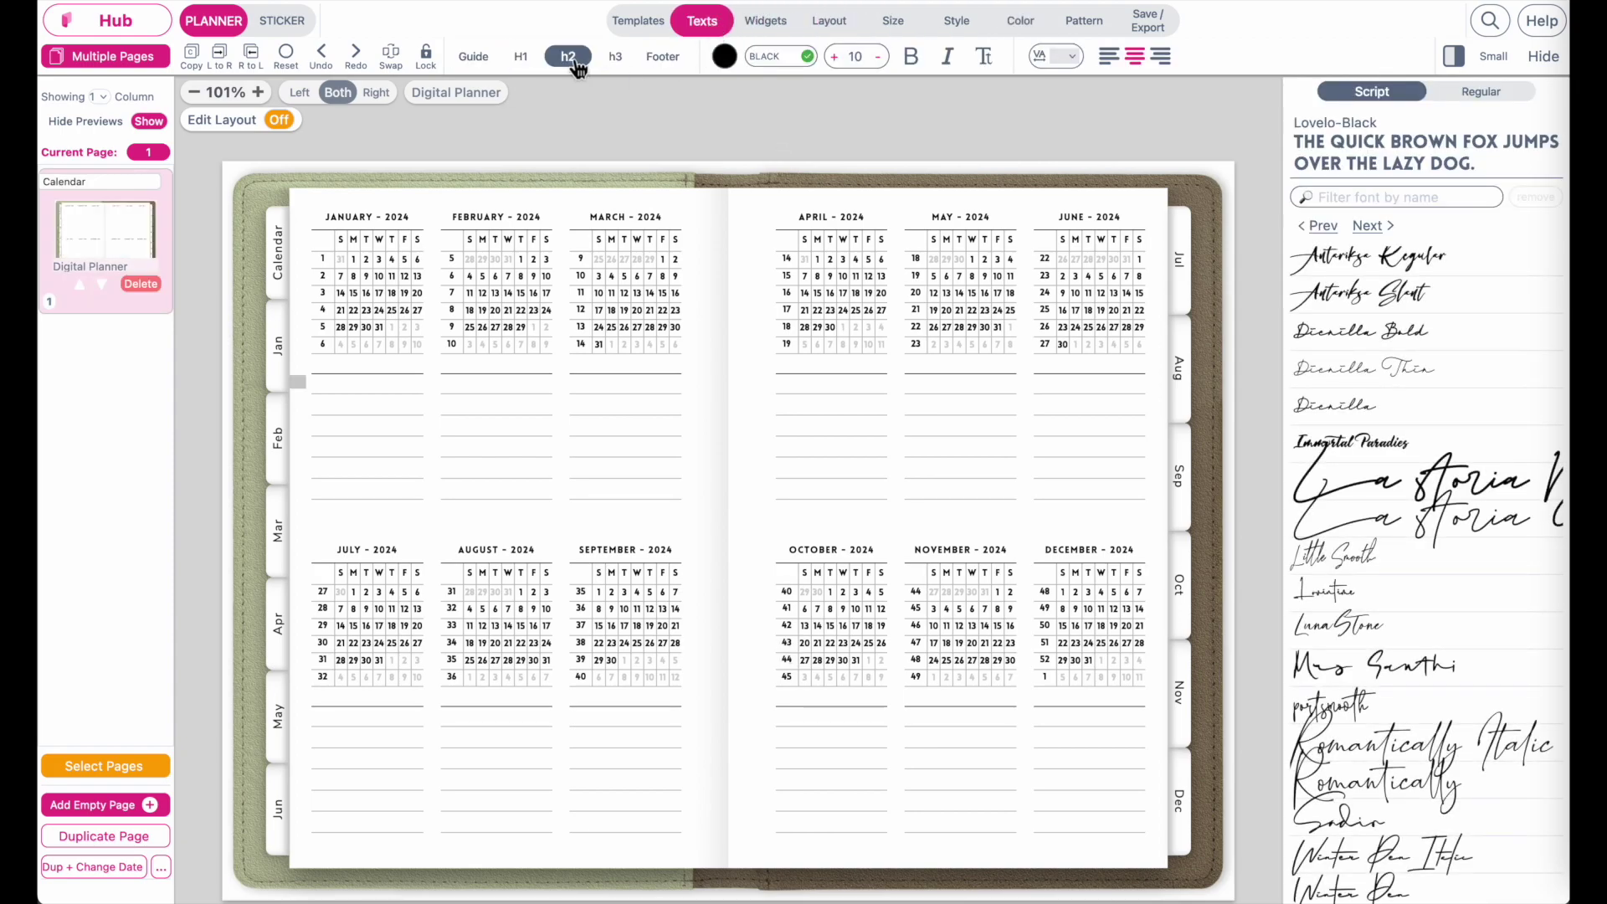
{"action": "left_click", "coordinate": [1494, 94]}
{"action": "scroll", "coordinate": [1414, 581], "scroll_direction": "down", "scroll_amount": 5}
{"action": "scroll", "coordinate": [1415, 581], "scroll_direction": "down", "scroll_amount": 10}
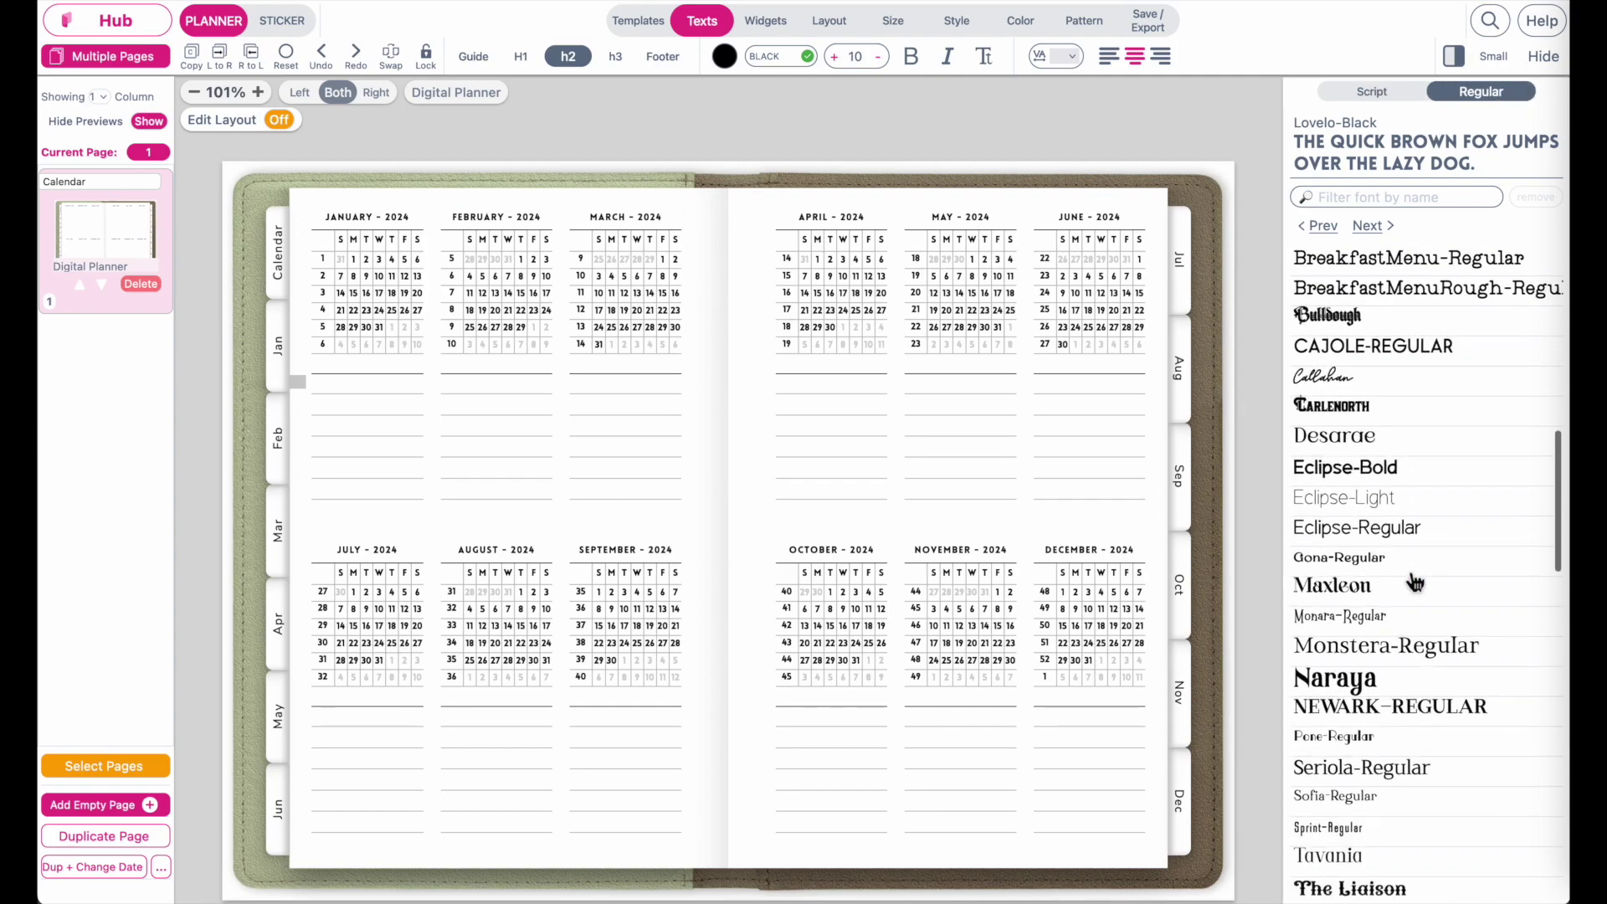
{"action": "scroll", "coordinate": [1415, 502], "scroll_direction": "up", "scroll_amount": 3}
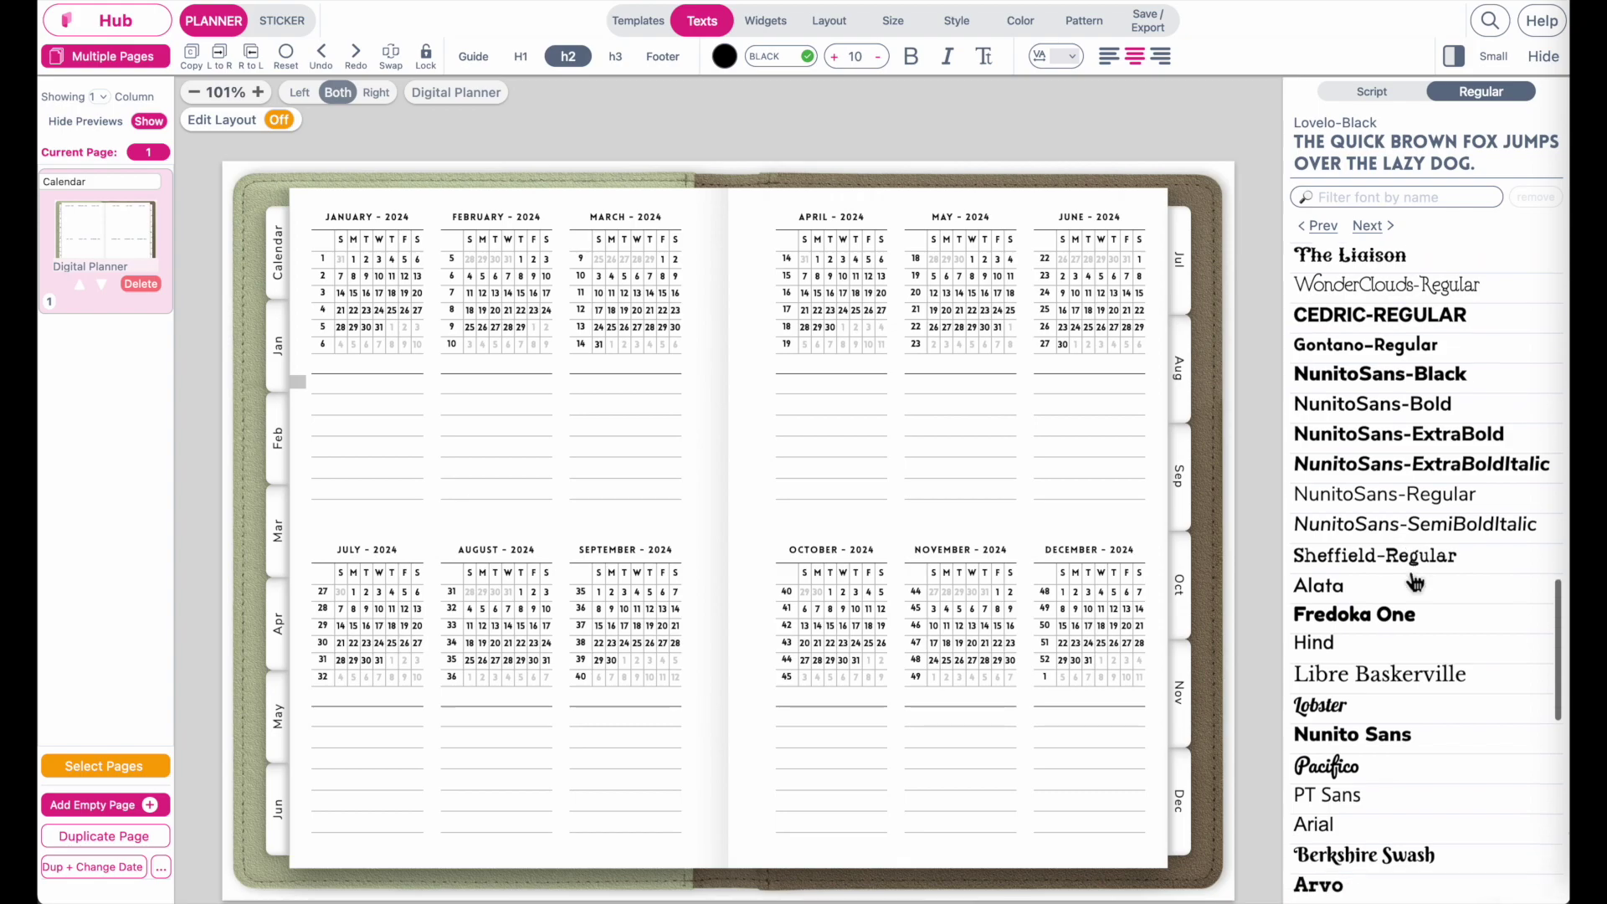
{"action": "scroll", "coordinate": [1394, 385], "scroll_direction": "down", "scroll_amount": 1}
{"action": "left_click", "coordinate": [1395, 406]}
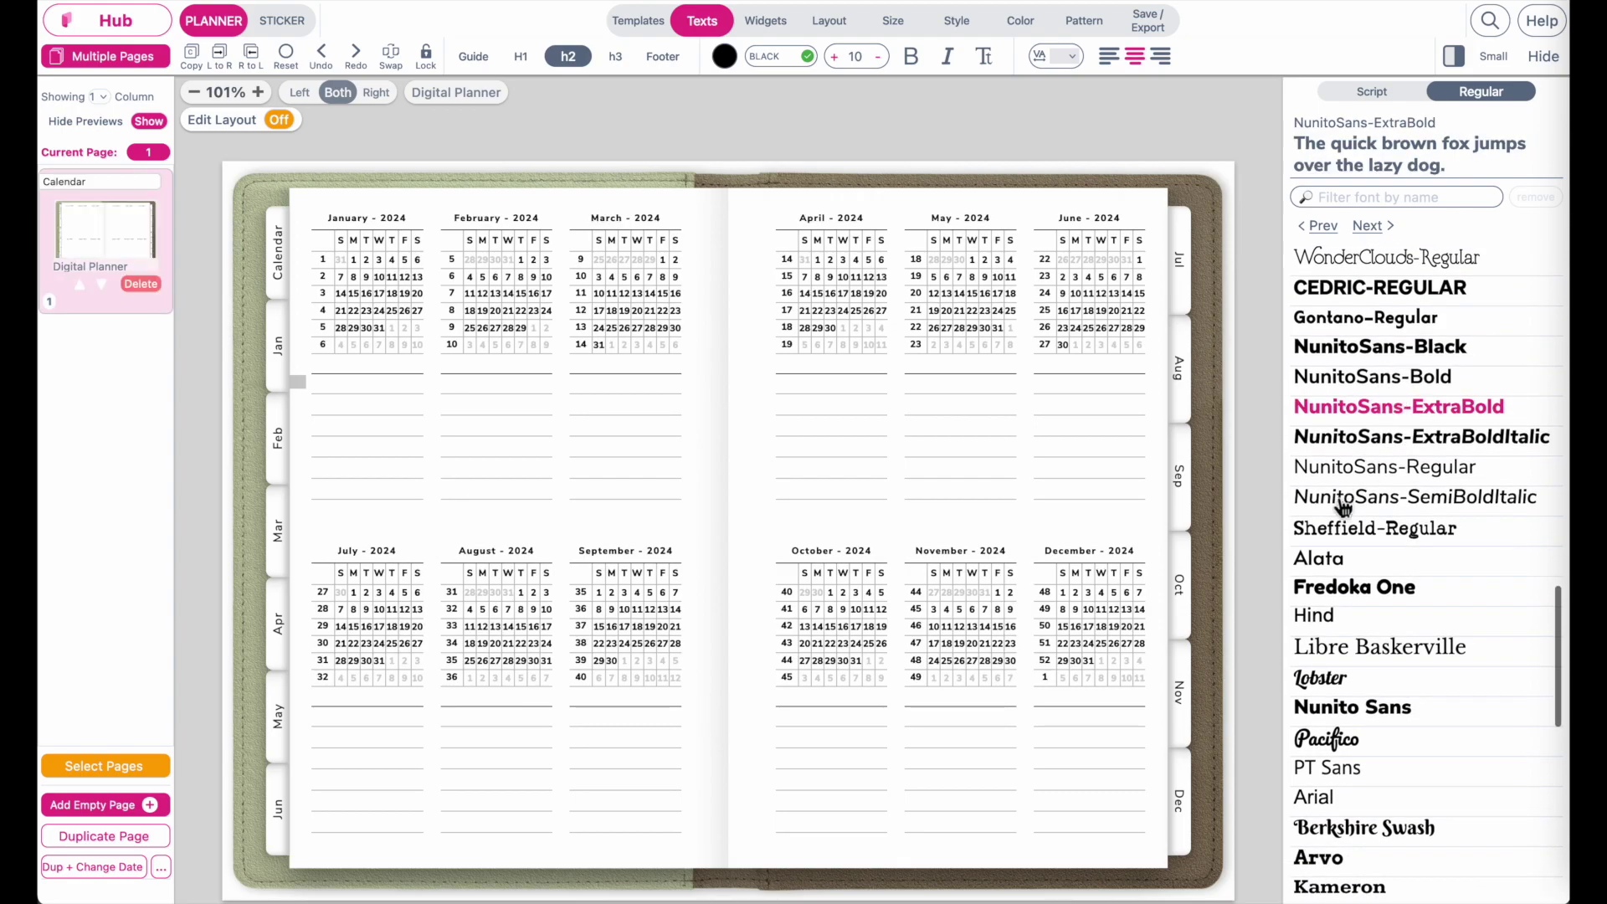
{"action": "left_click", "coordinate": [1393, 496]}
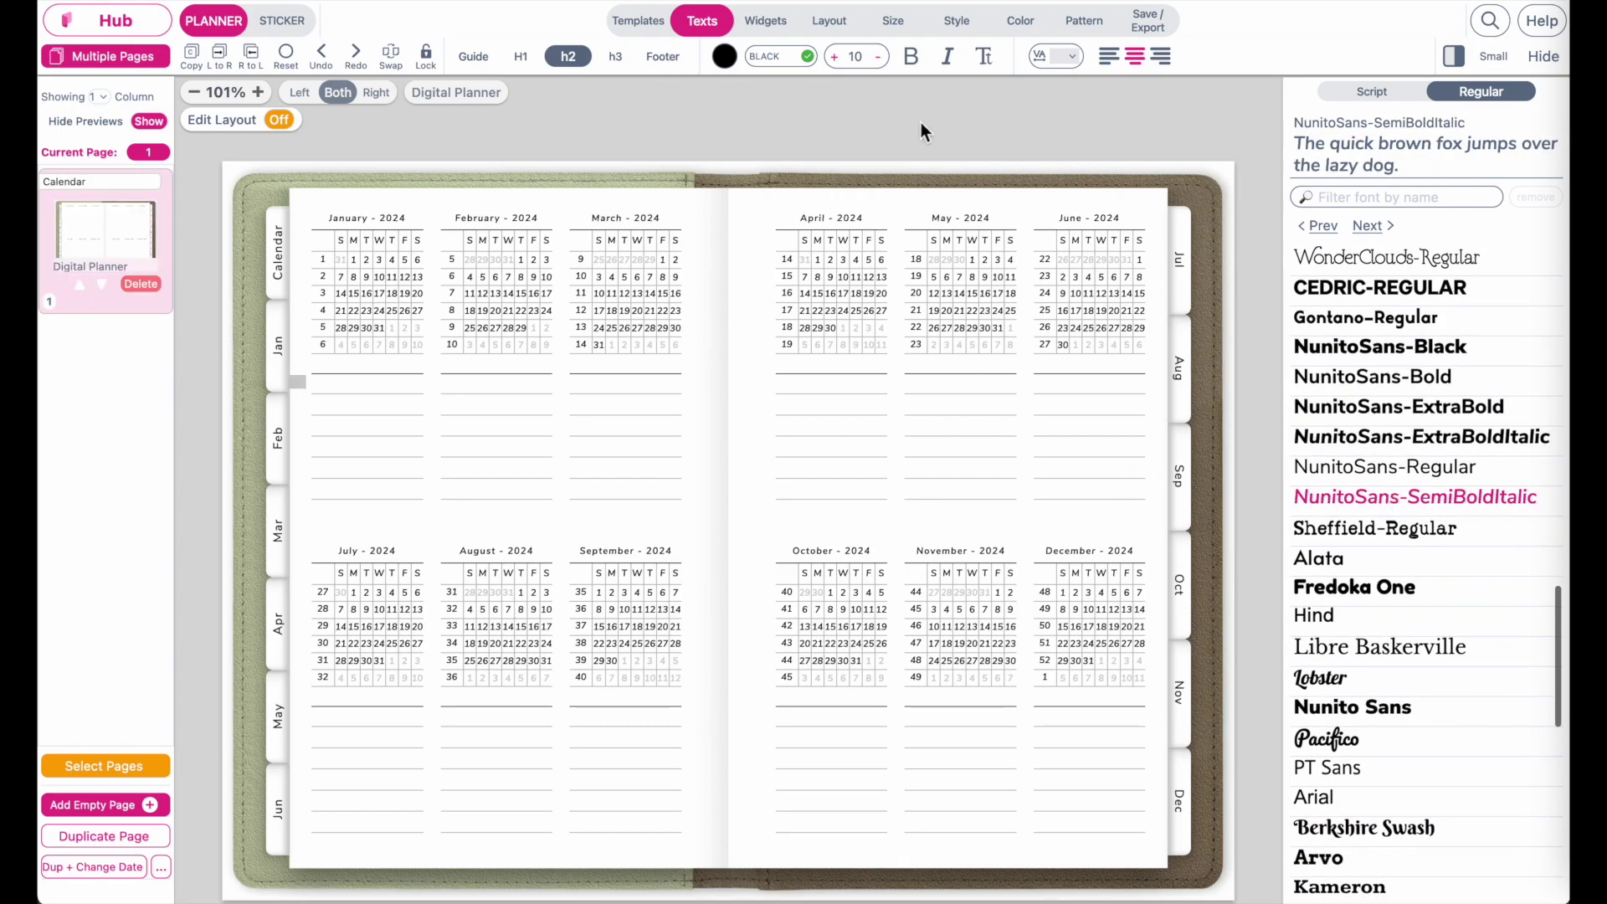
Reduce the h2 text size to 8.
{"action": "left_click", "coordinate": [877, 56]}
{"action": "left_click", "coordinate": [877, 56]}
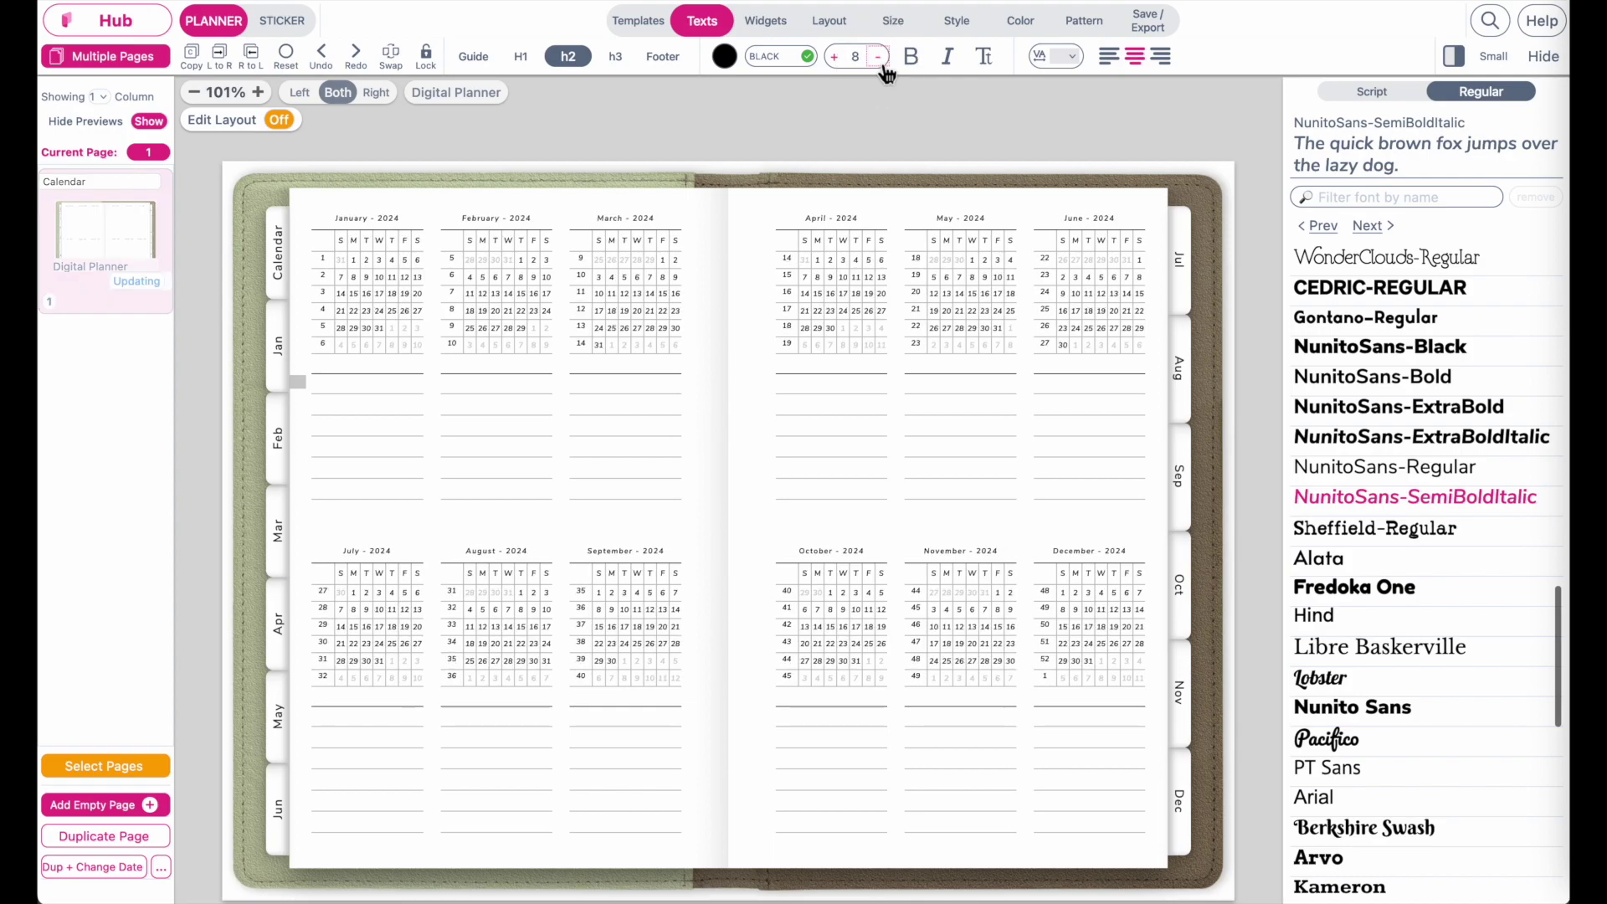
{"action": "scroll", "coordinate": [780, 294], "scroll_direction": "up", "scroll_amount": 3}
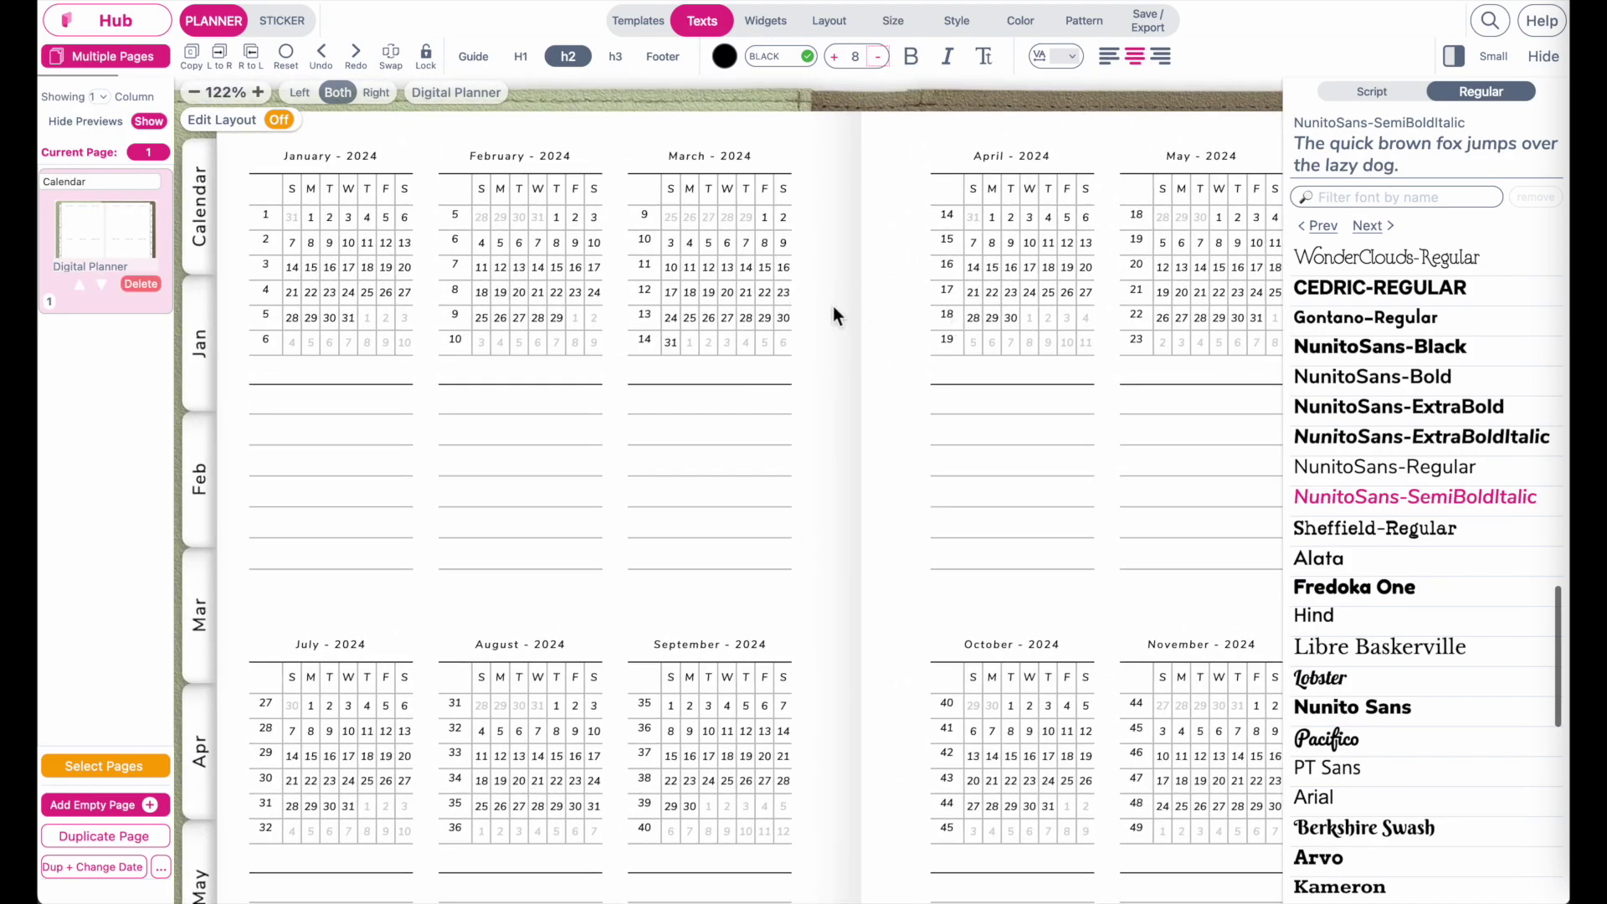
Set the digital planner layout's inner padding to 0.16 inch.
{"action": "left_click", "coordinate": [827, 27]}
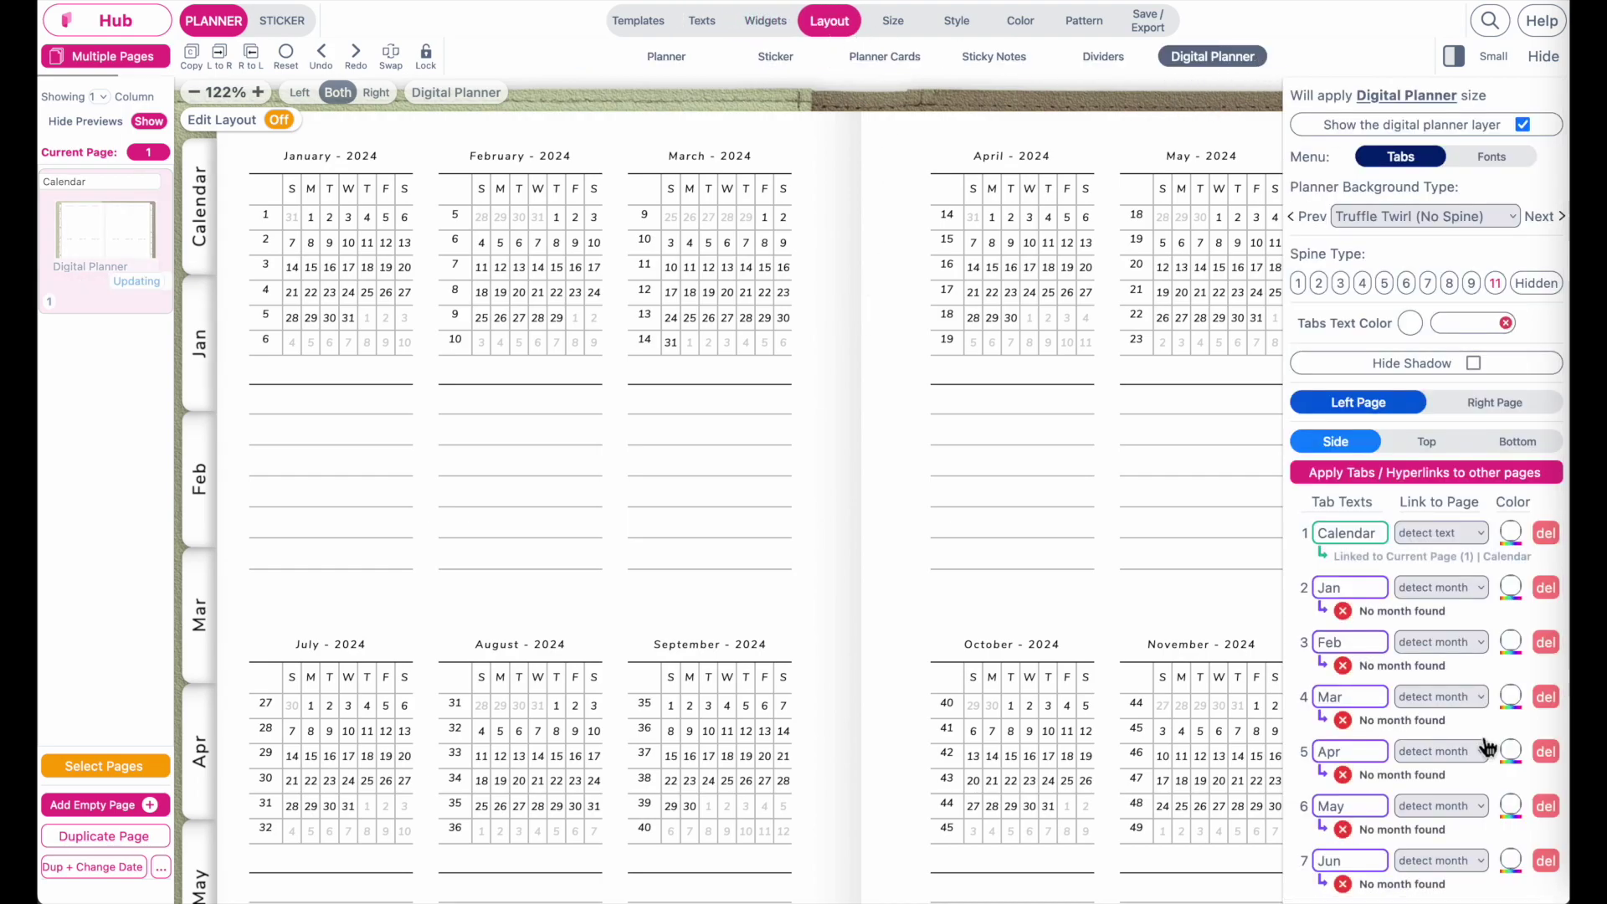
{"action": "scroll", "coordinate": [1480, 745], "scroll_direction": "down", "scroll_amount": 3}
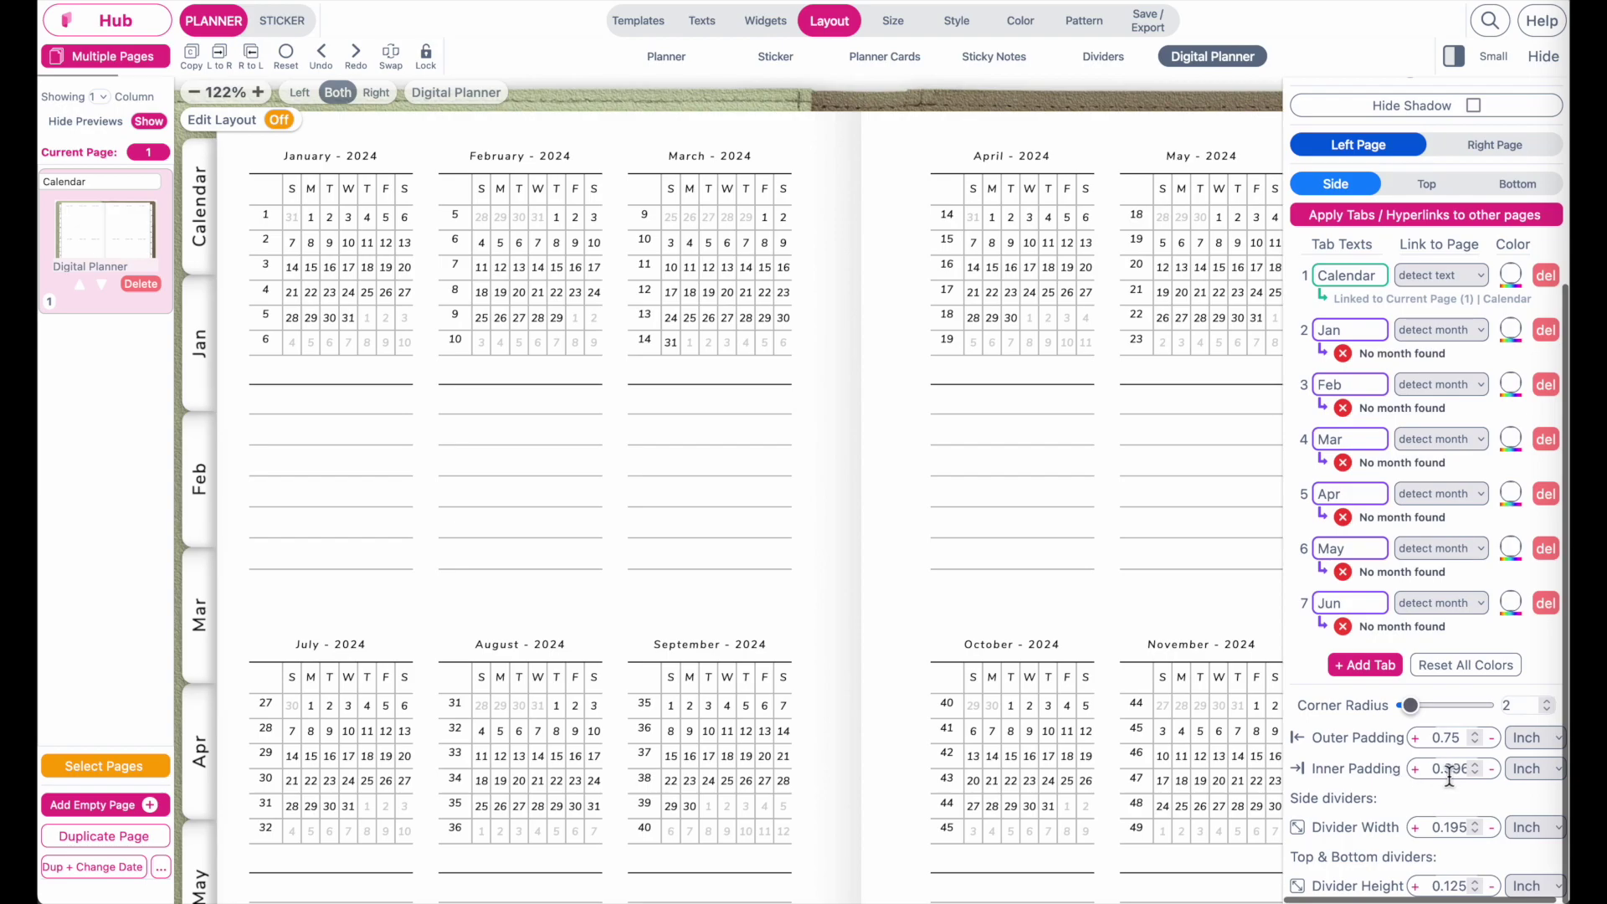
{"action": "left_click", "coordinate": [1493, 771]}
{"action": "left_click", "coordinate": [1493, 769]}
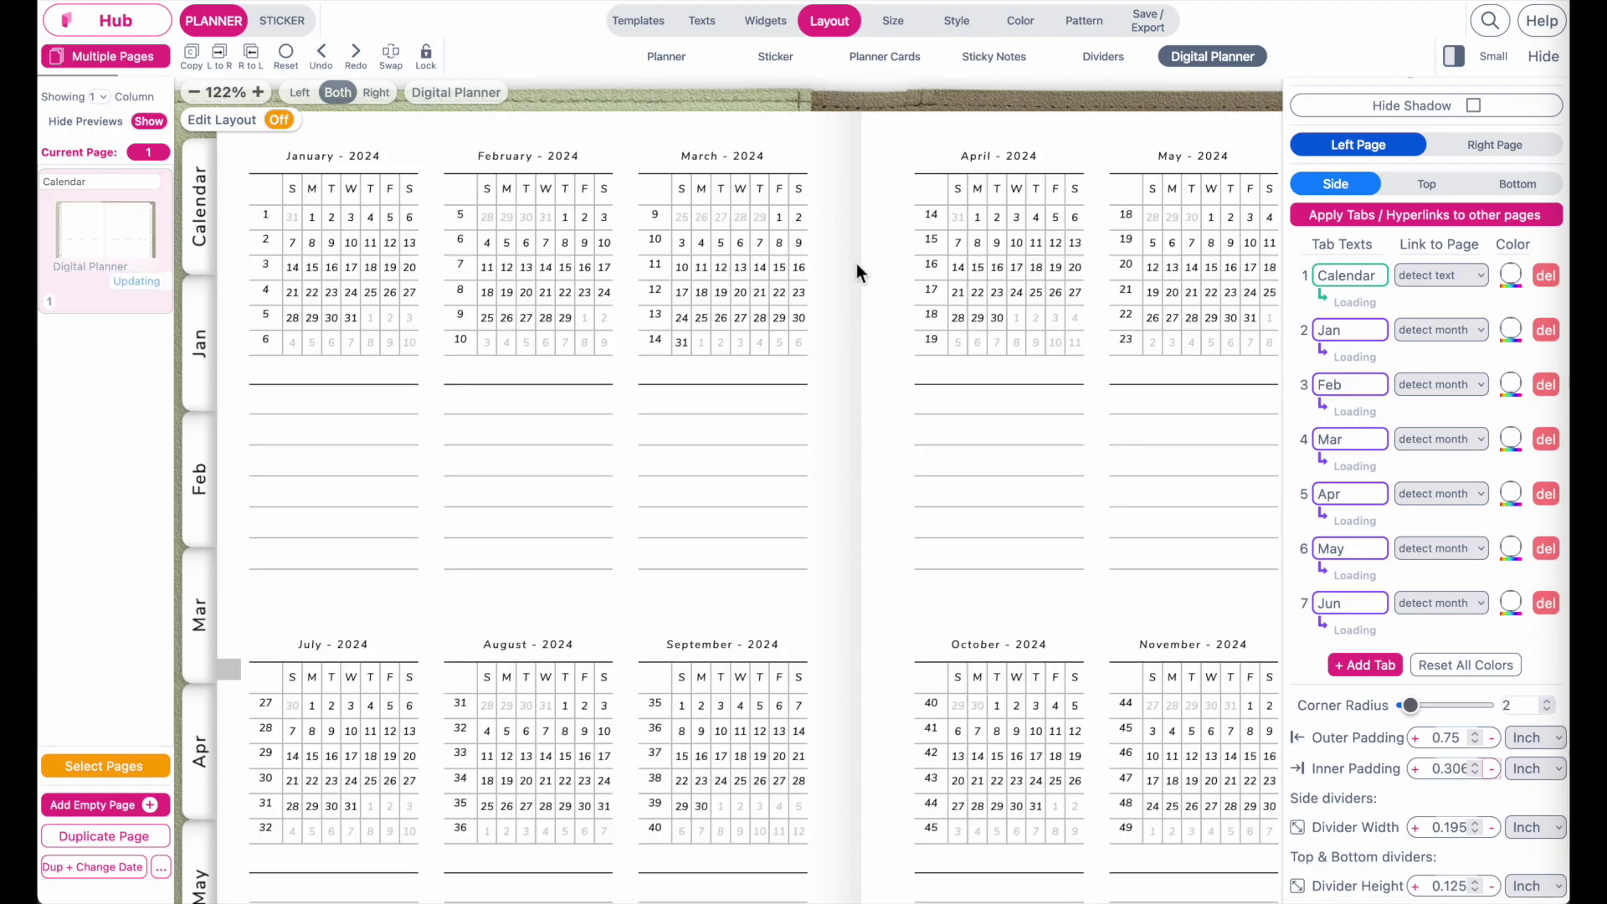
{"action": "left_click", "coordinate": [1492, 769]}
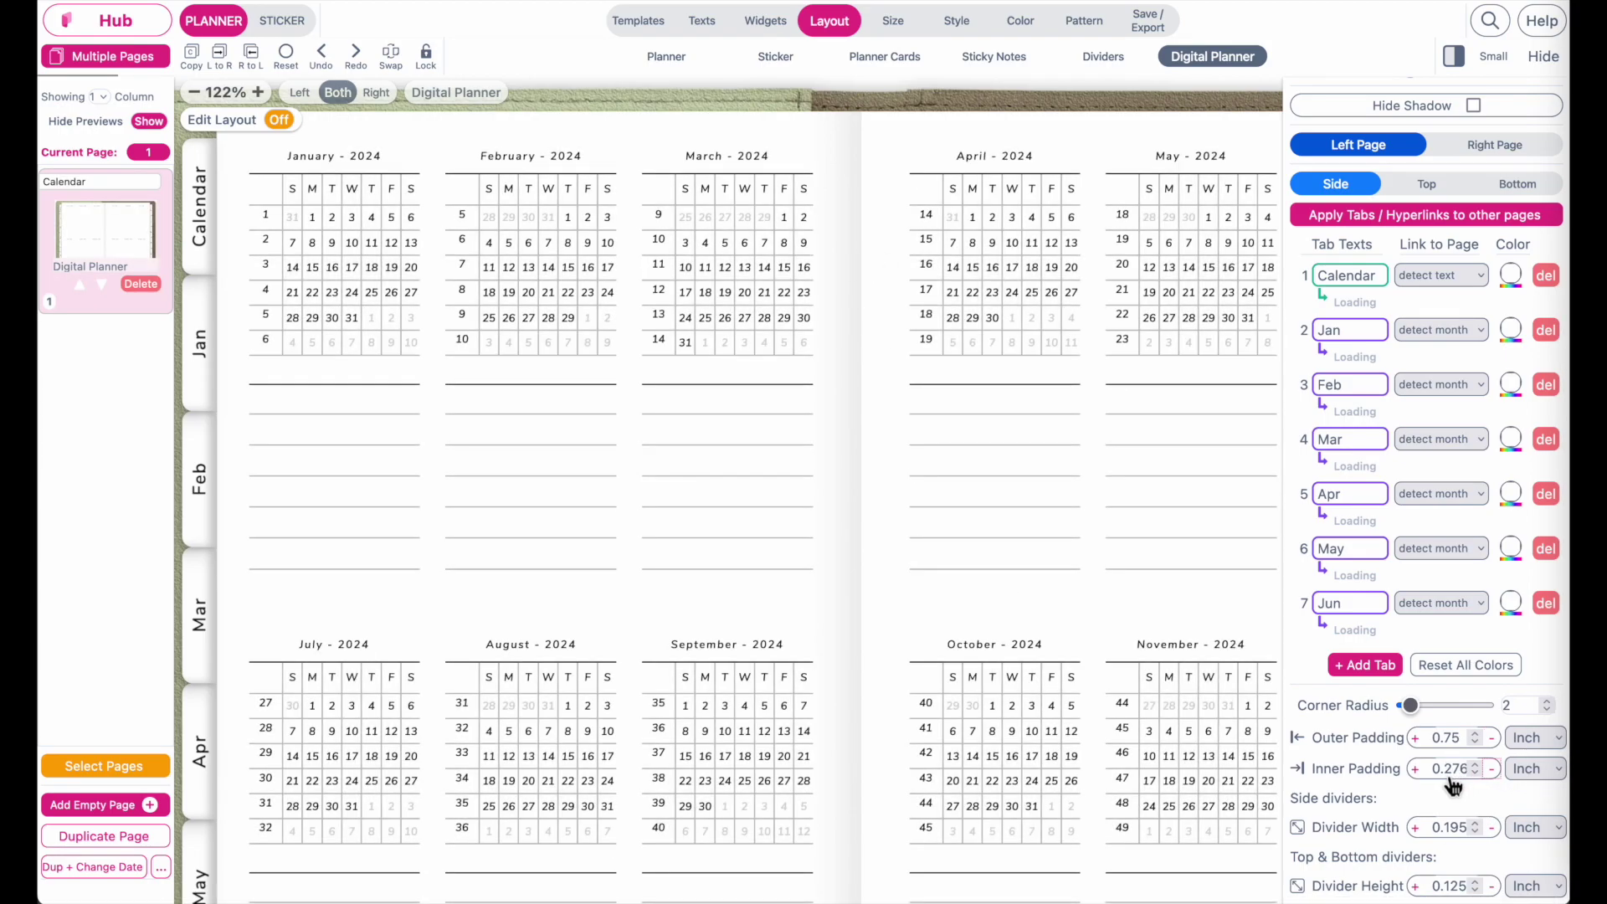
{"action": "left_click", "coordinate": [1475, 774]}
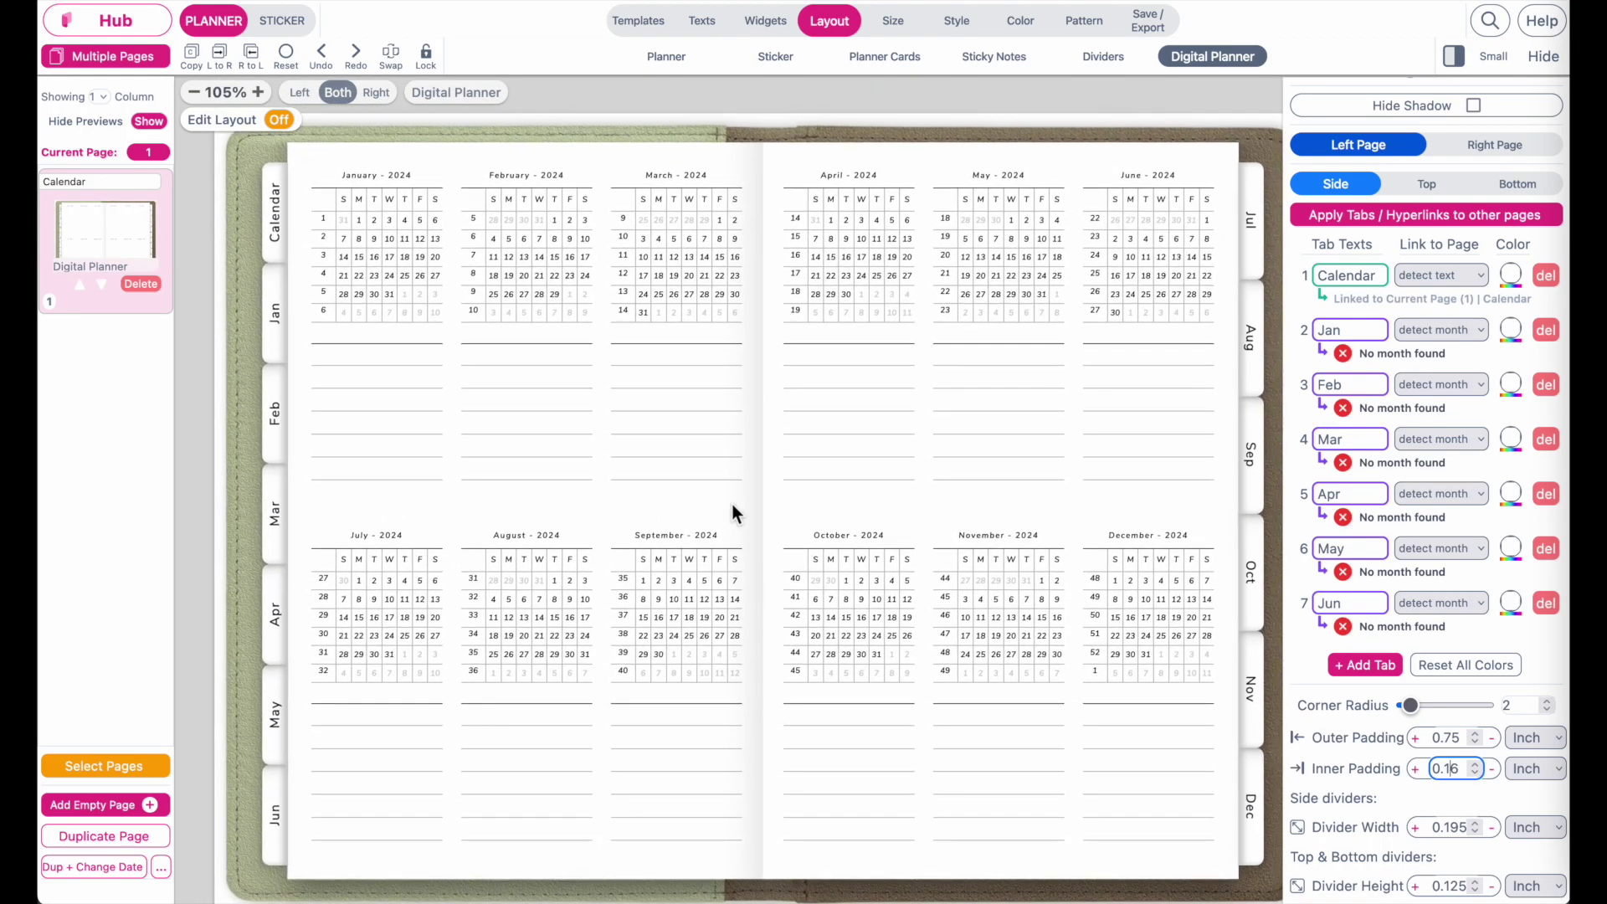
Apply the brown and cream Peonies fixed-color background to the spread, laid out as a strip across the top of both pages.
{"action": "left_click", "coordinate": [1085, 25]}
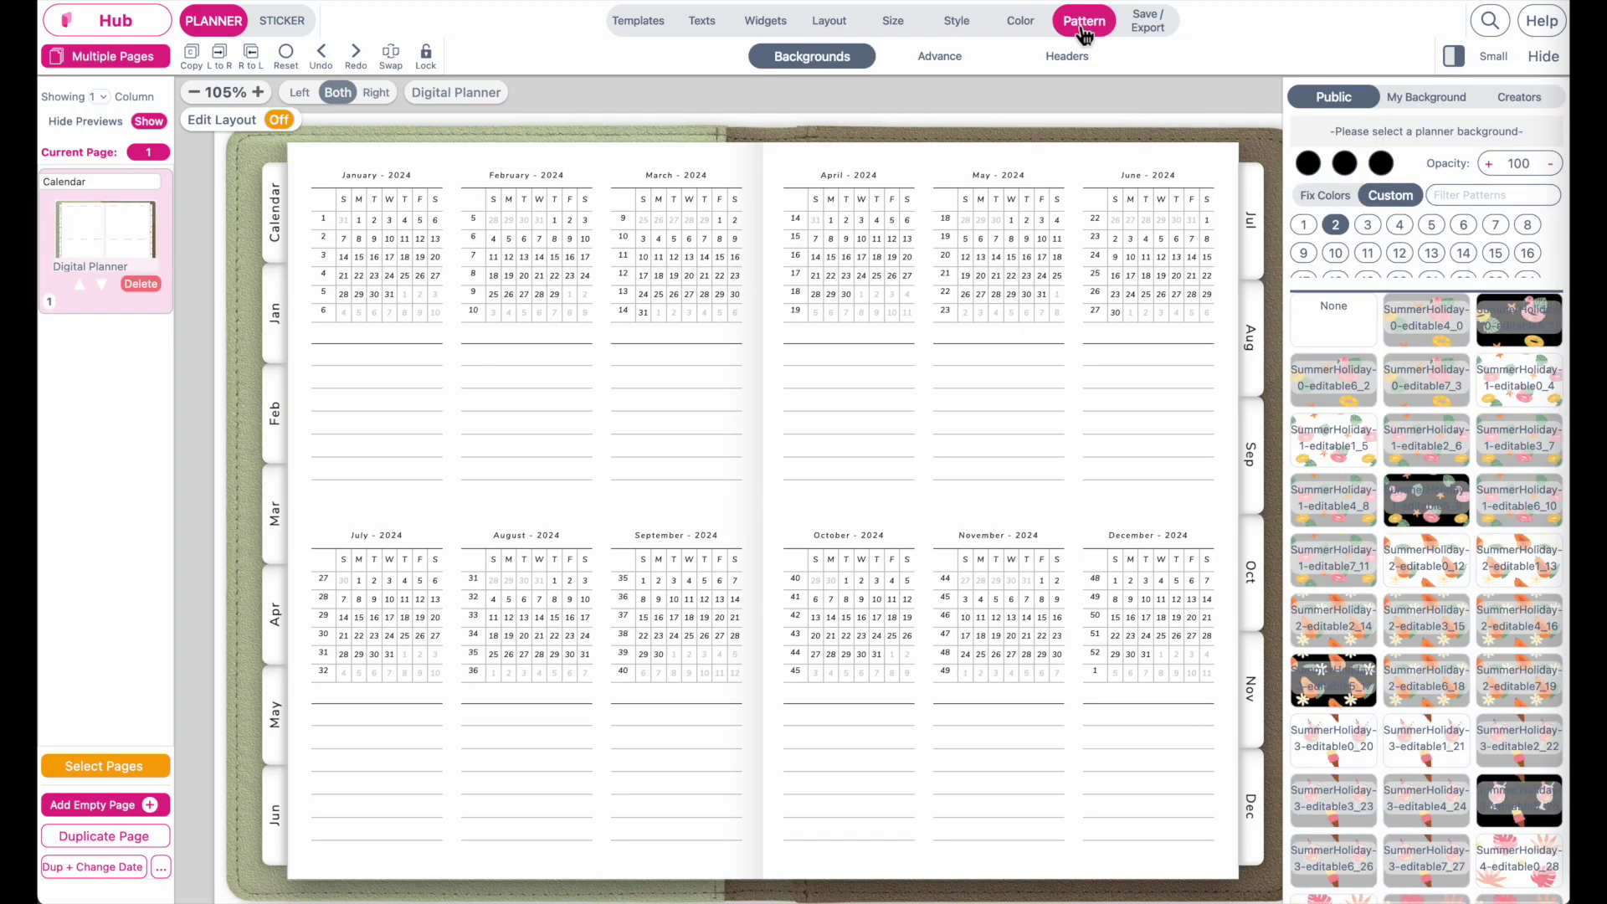
{"action": "left_click", "coordinate": [1345, 201]}
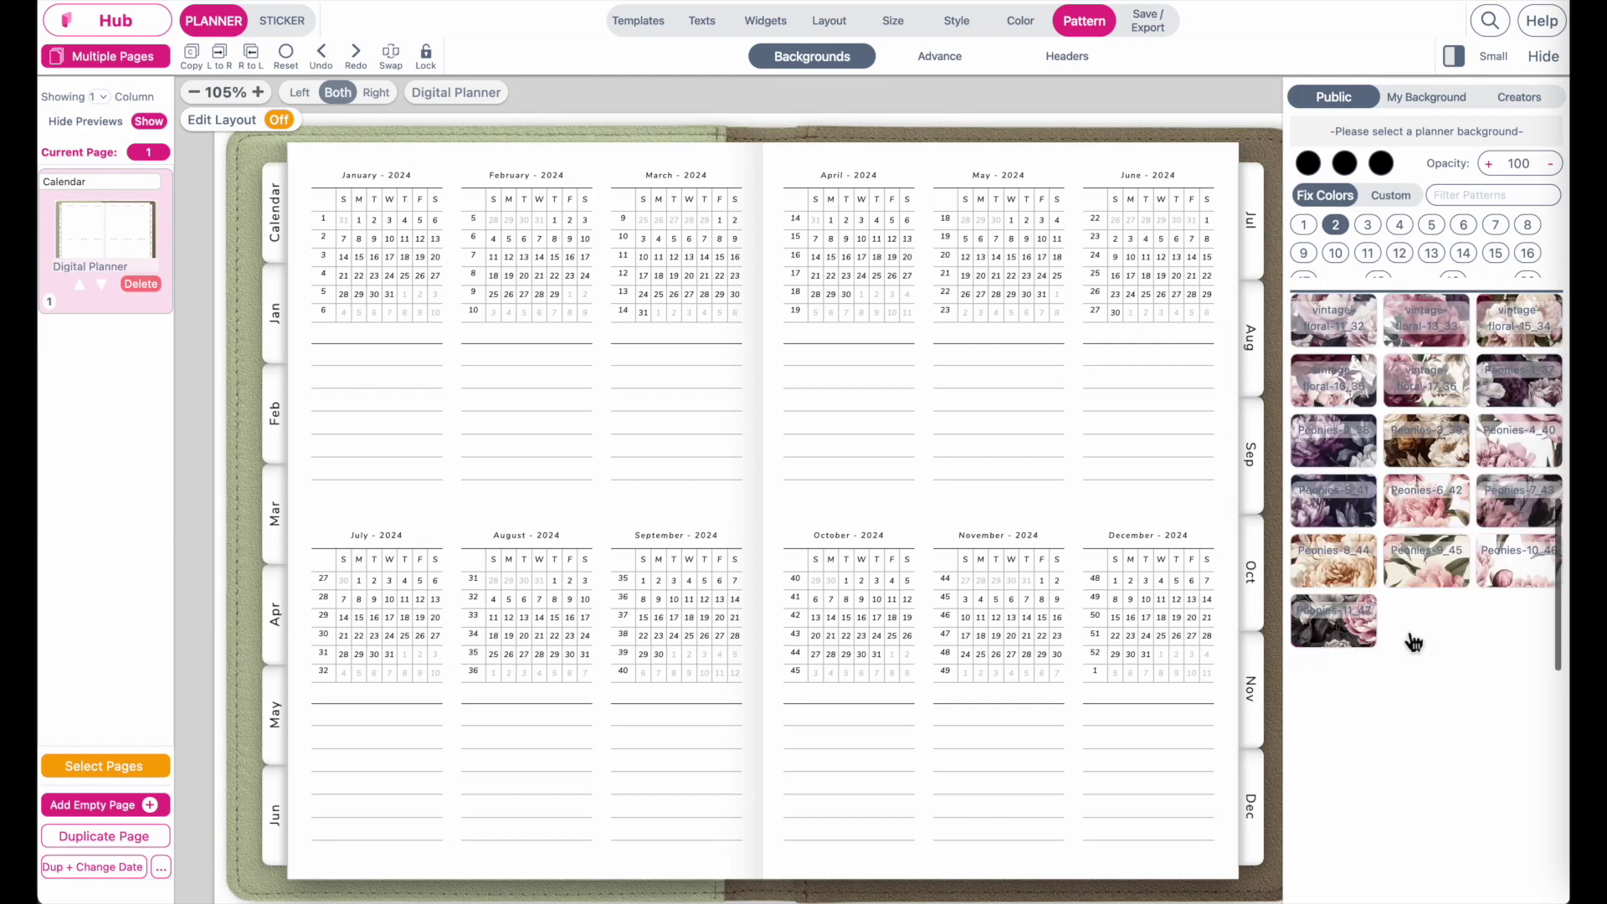
{"action": "left_click", "coordinate": [1447, 470]}
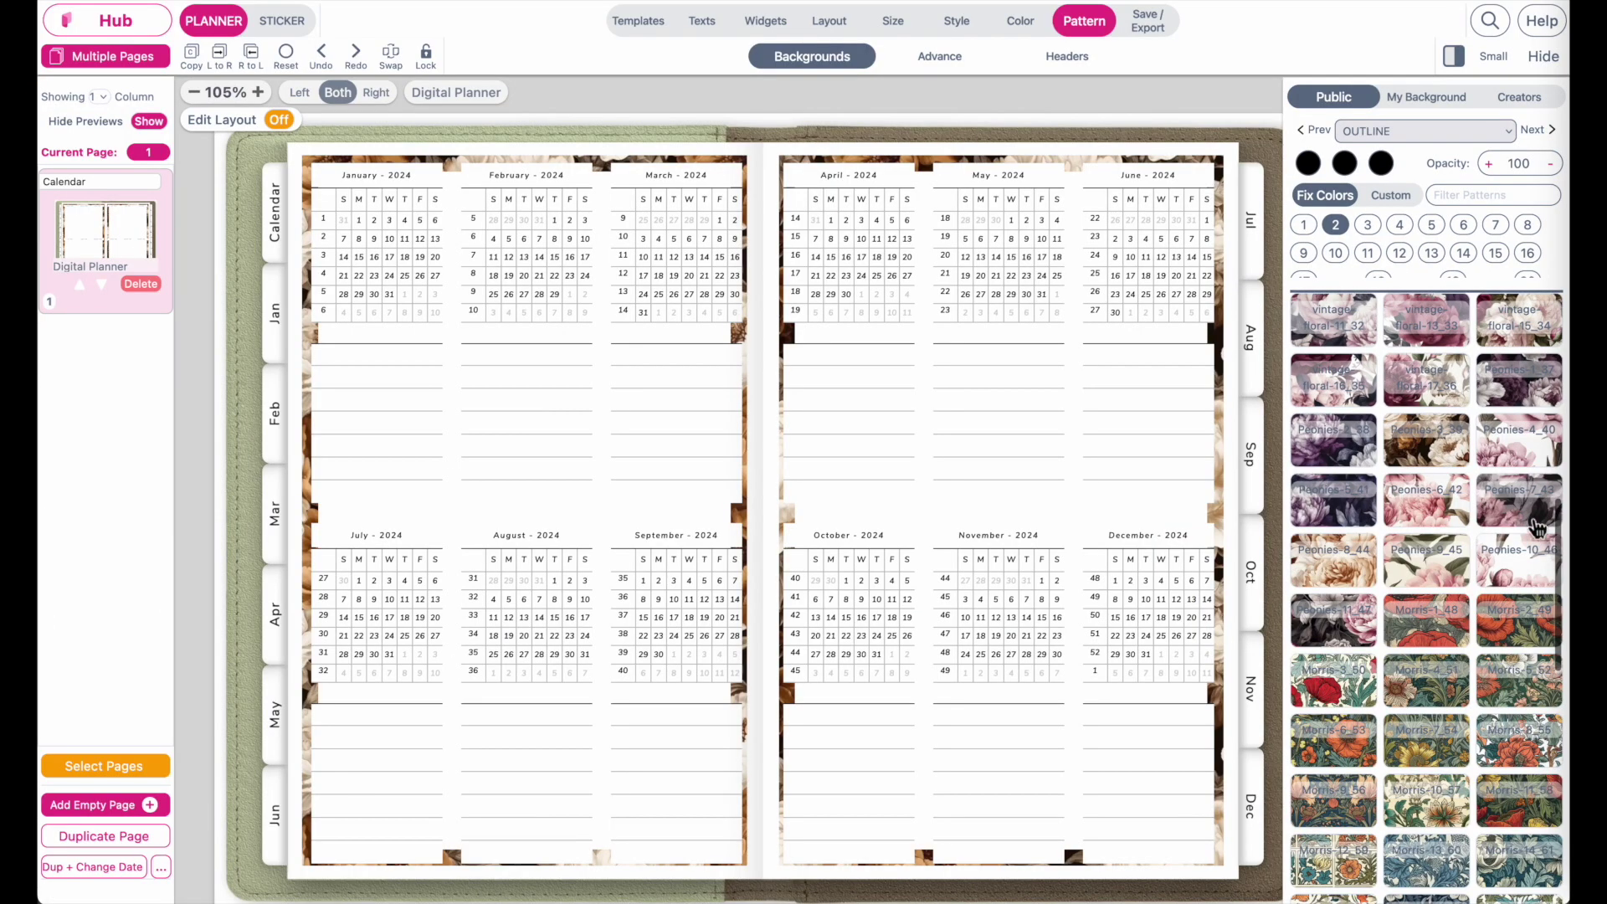
{"action": "left_click", "coordinate": [1446, 135]}
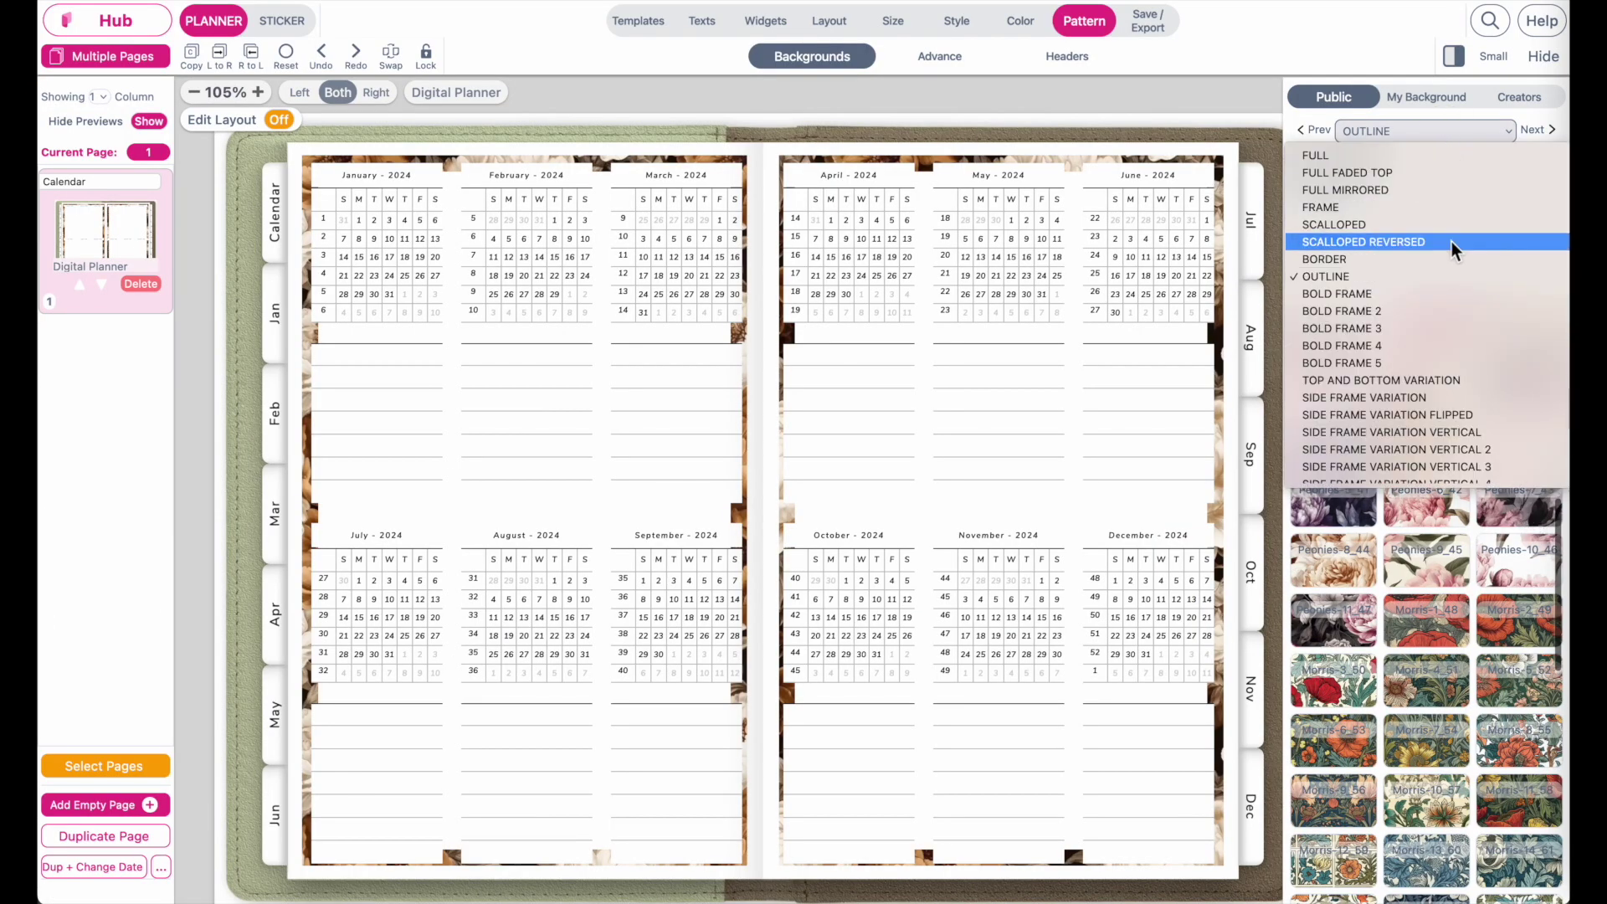
{"action": "scroll", "coordinate": [1451, 241], "scroll_direction": "down", "scroll_amount": 6}
{"action": "left_click", "coordinate": [1399, 408]}
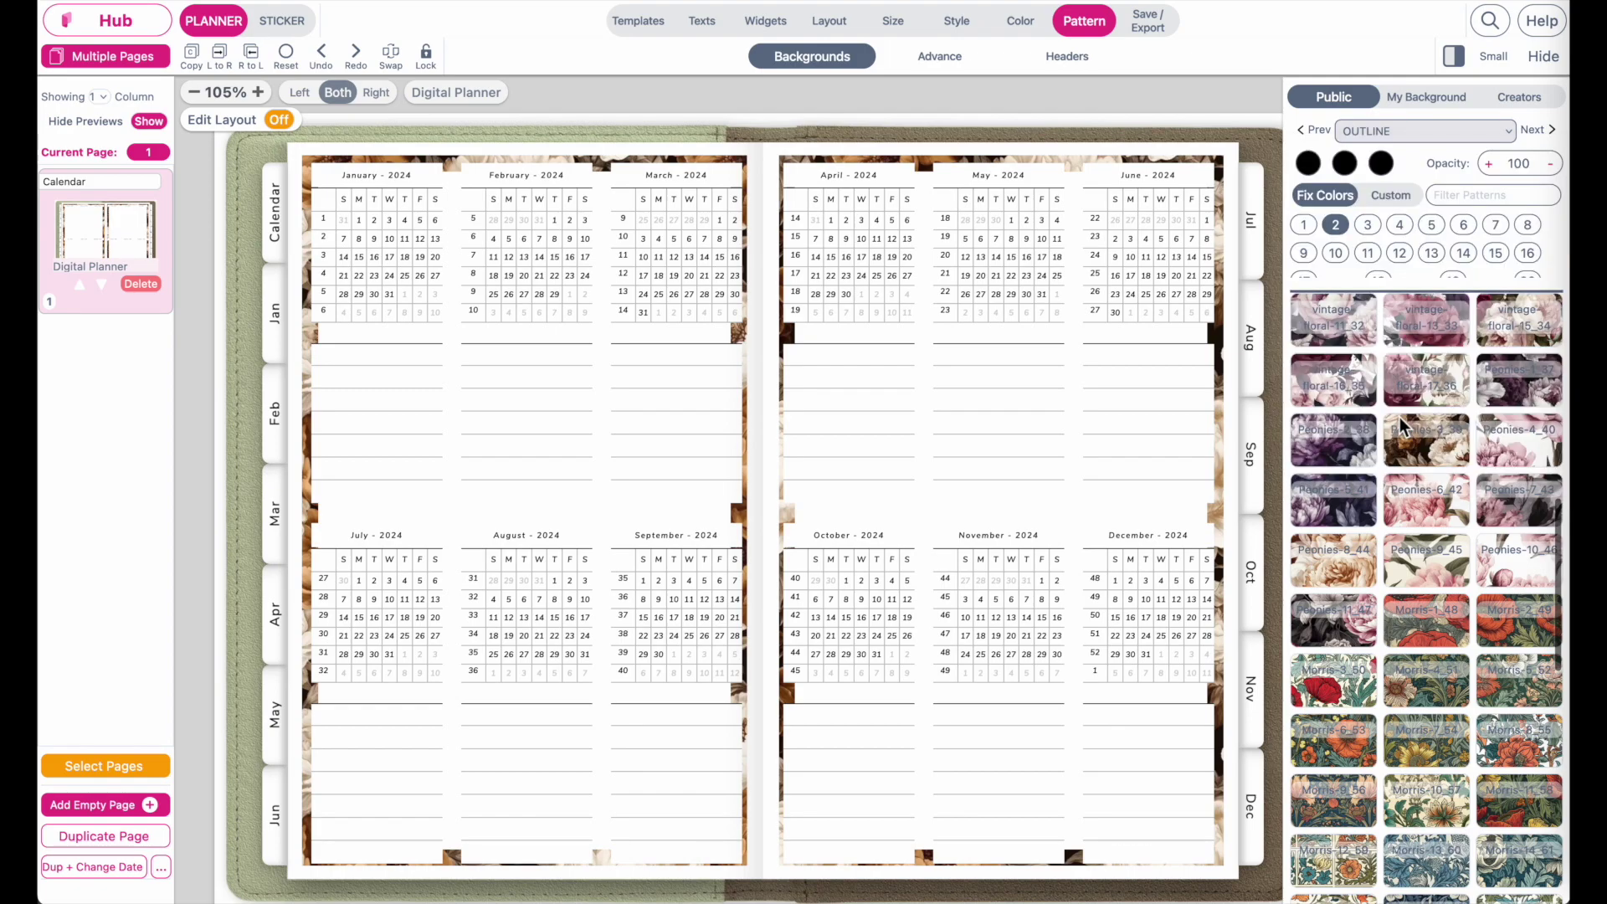
{"action": "left_click", "coordinate": [1402, 423]}
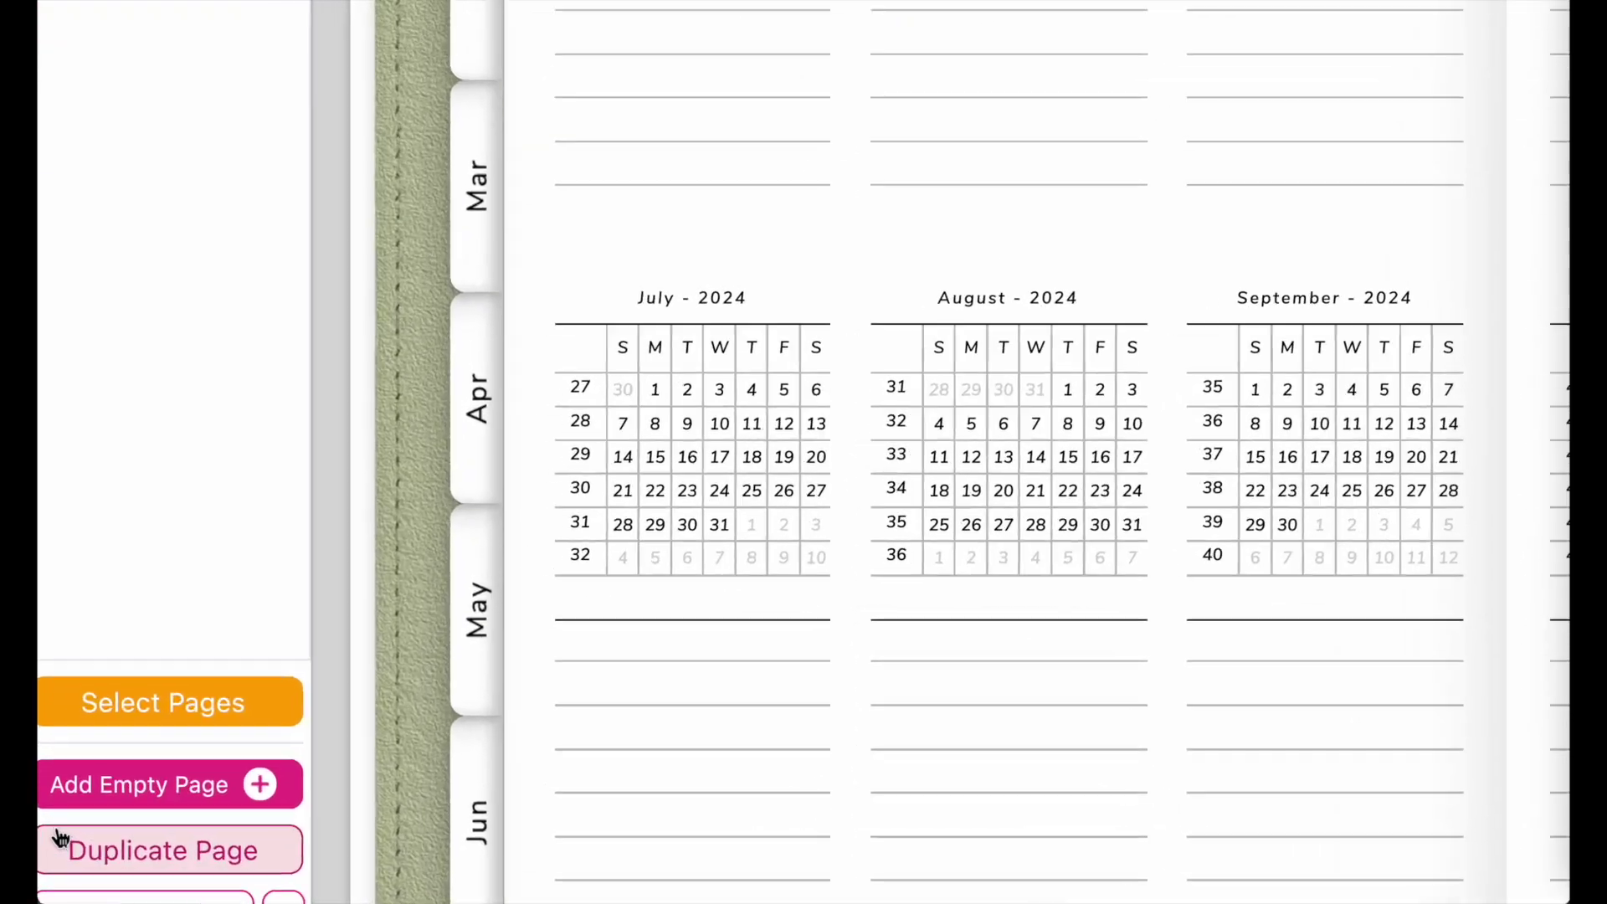
Duplicate the Calendar page and apply the skeleton of the Starter Monthly planner with expense table and tracker to both pages of the copy.
{"action": "left_click", "coordinate": [62, 841]}
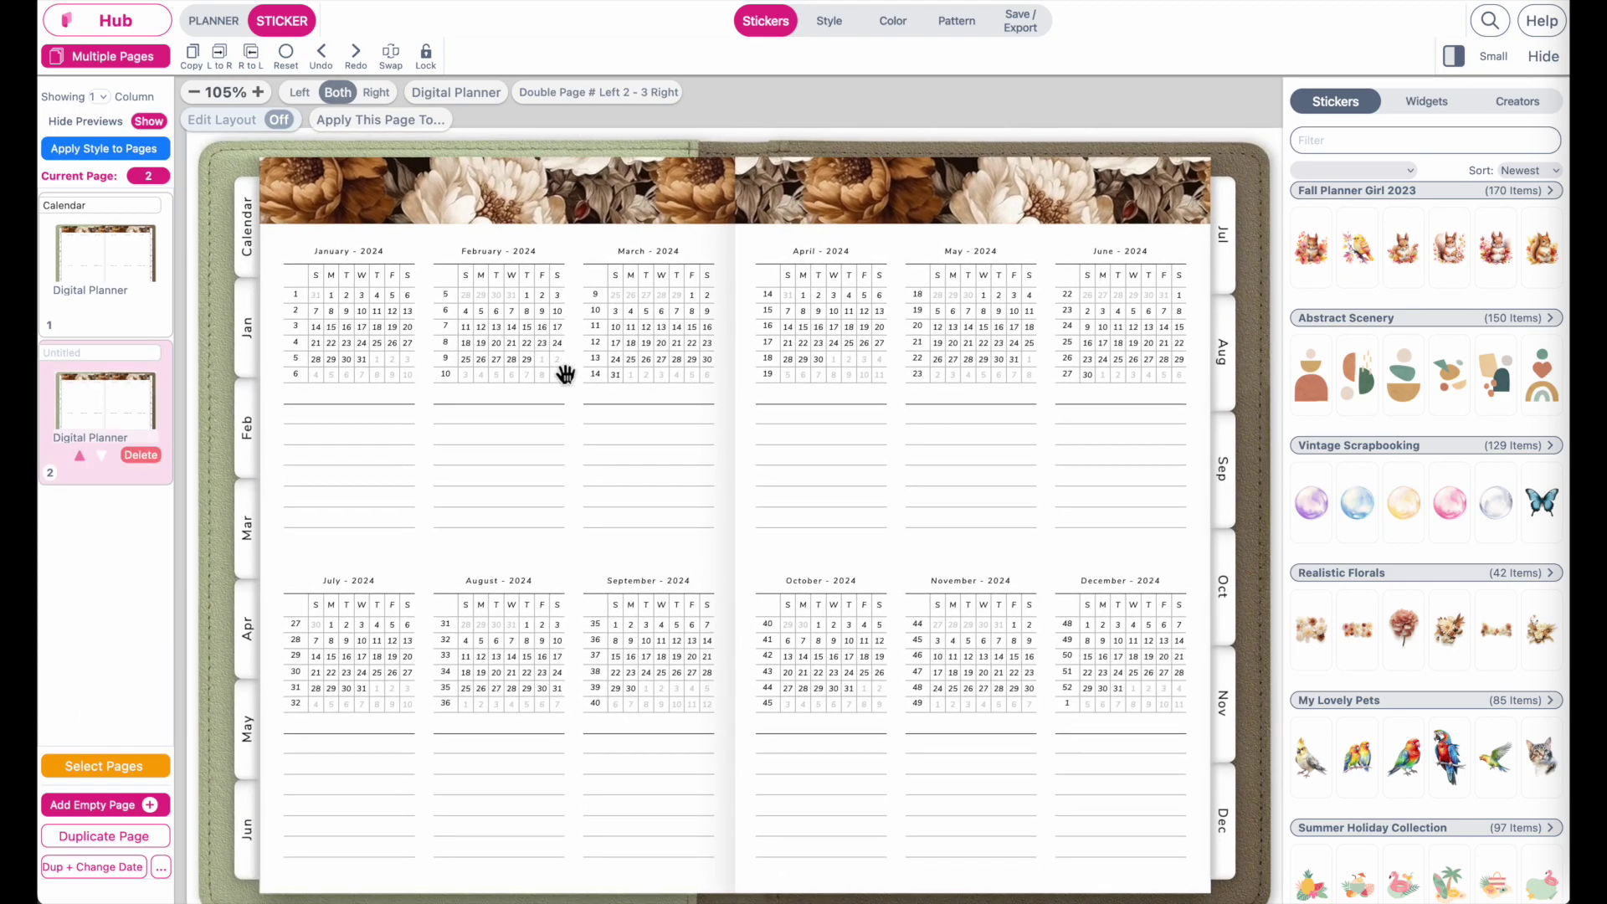
{"action": "left_click", "coordinate": [213, 20]}
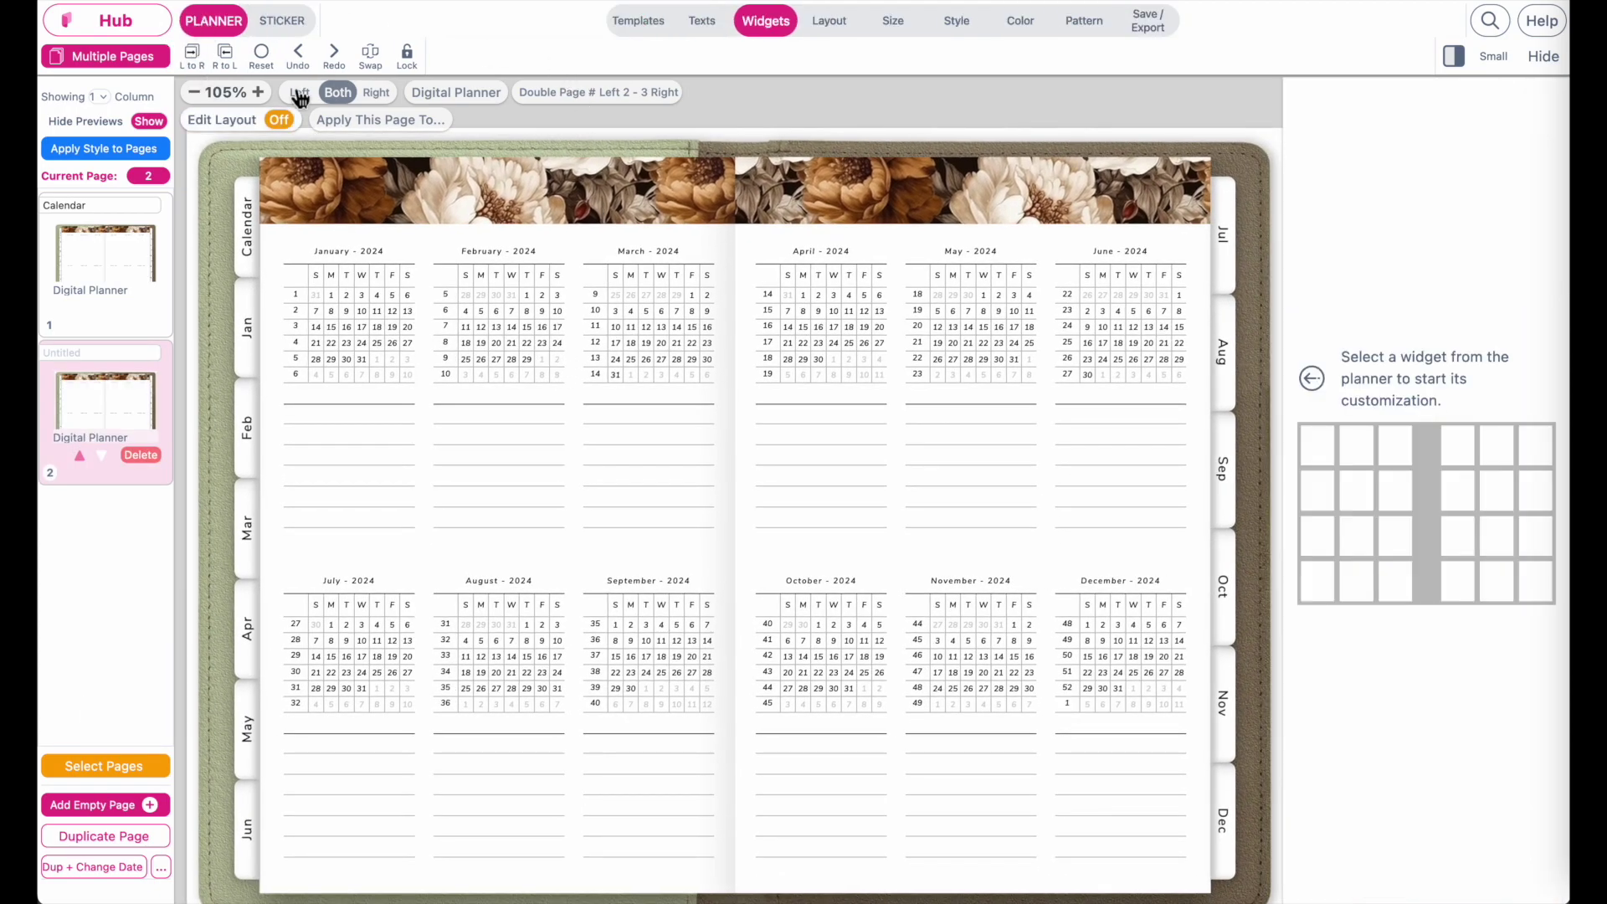
{"action": "left_click", "coordinate": [649, 25]}
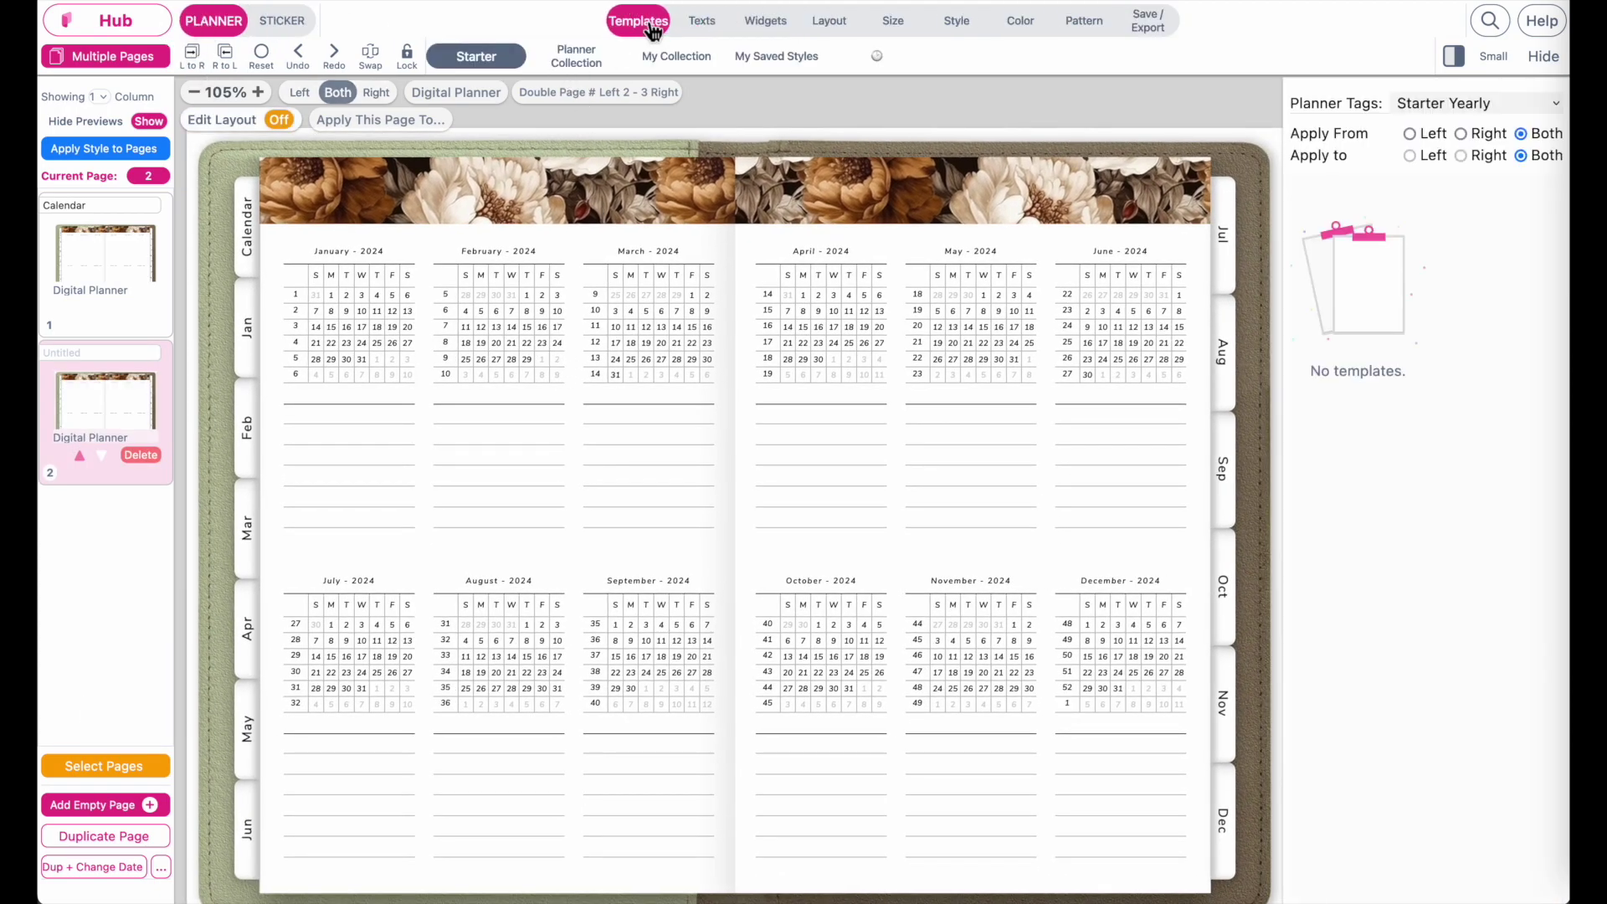
{"action": "left_click", "coordinate": [1451, 107]}
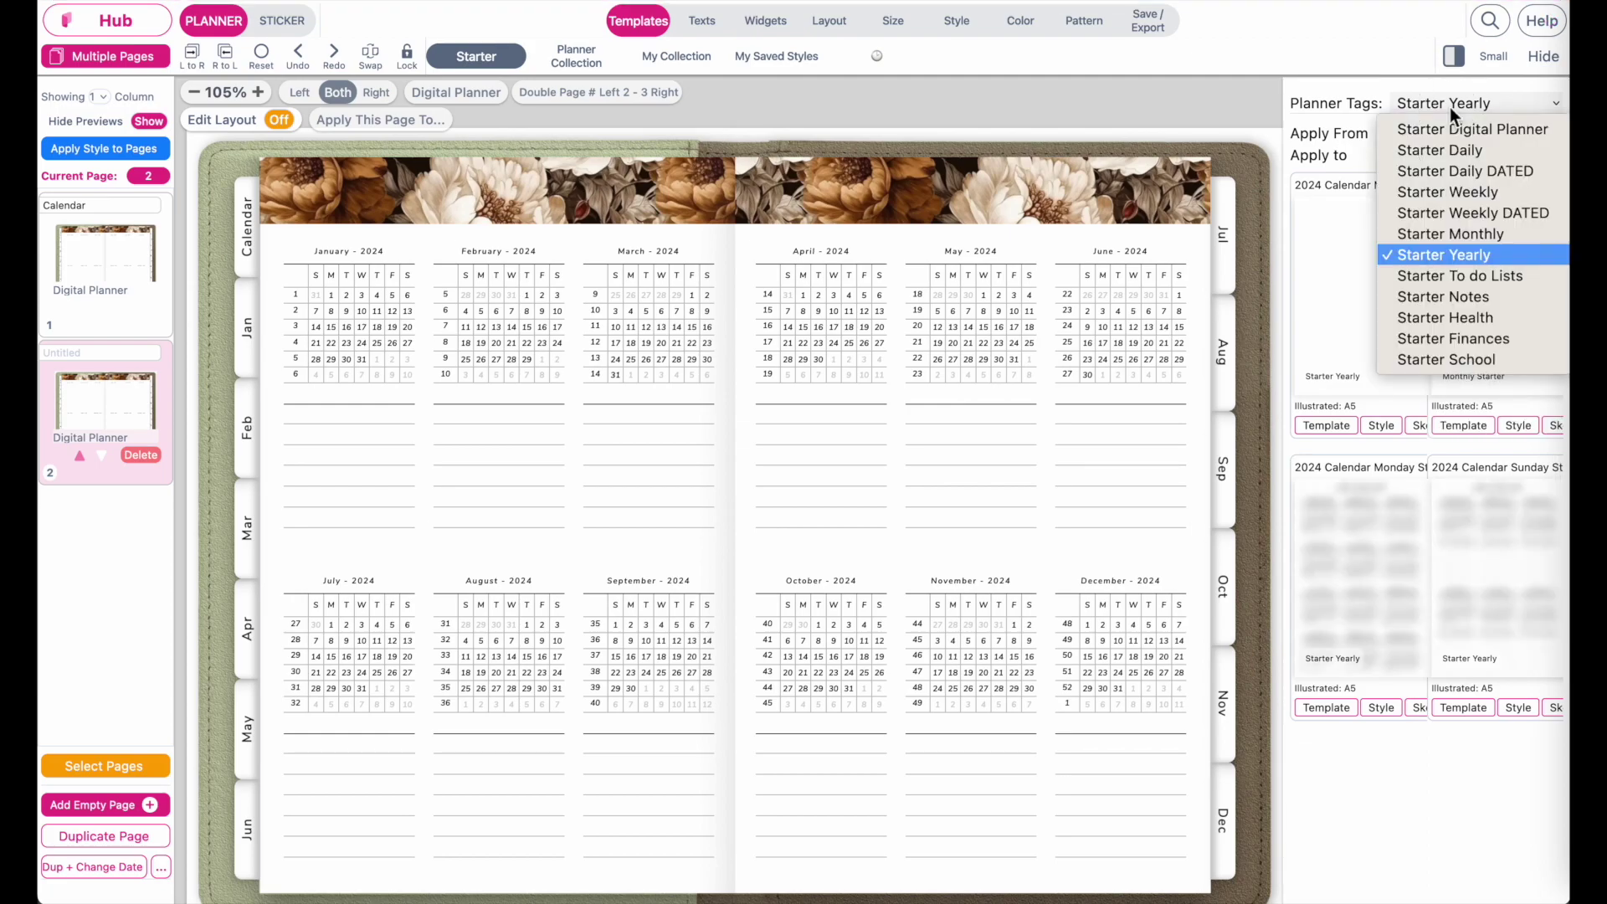
{"action": "left_click", "coordinate": [1479, 243]}
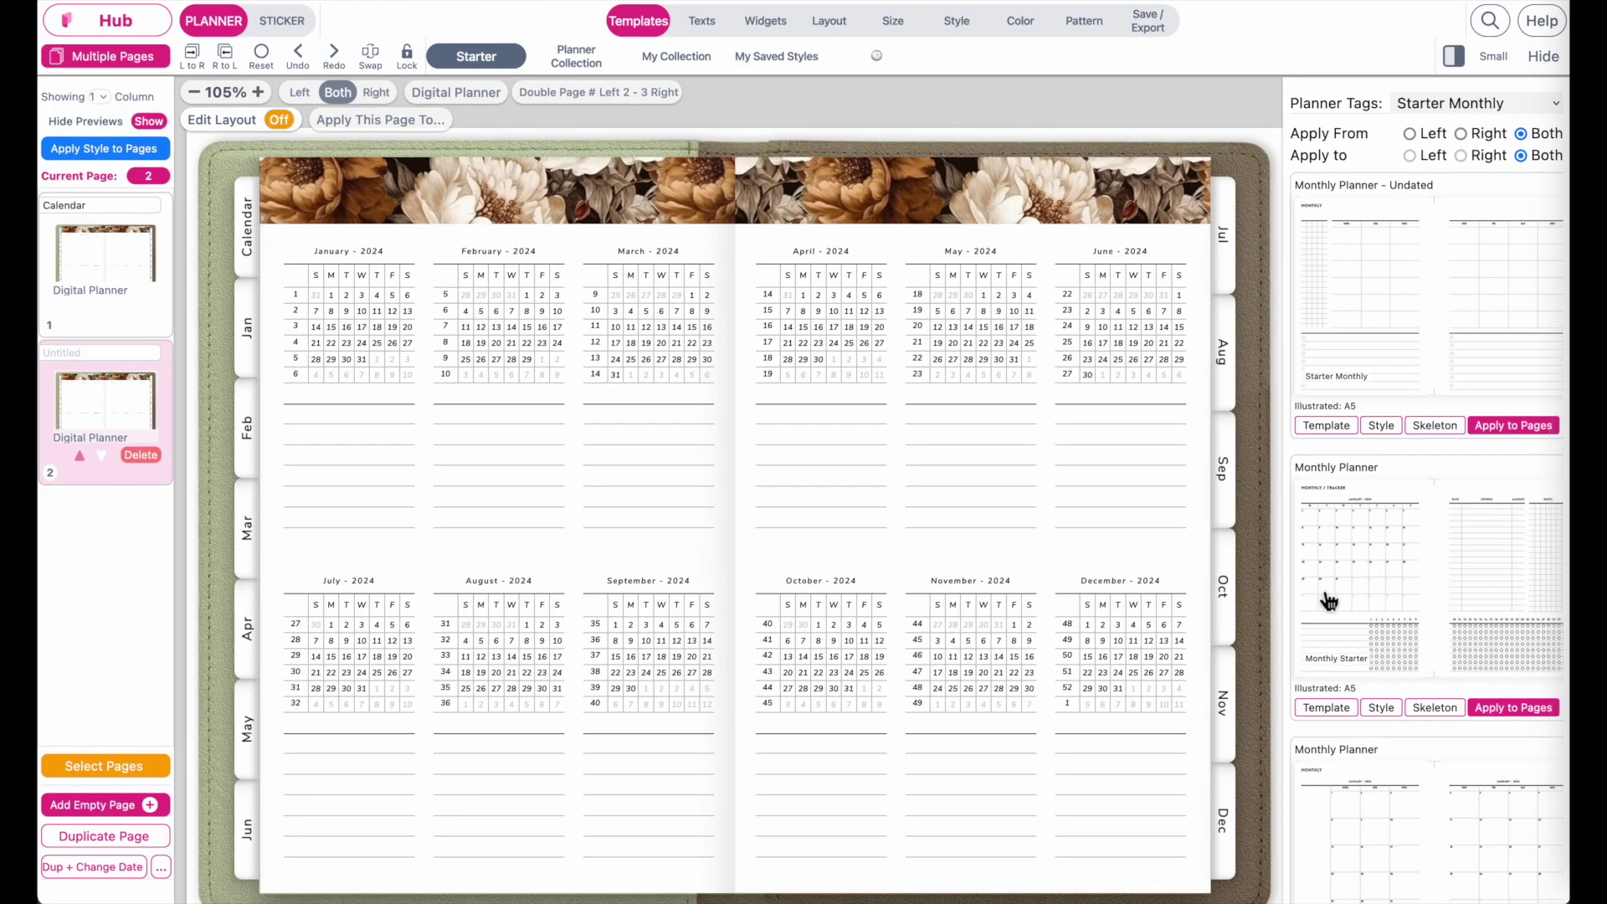
{"action": "left_click", "coordinate": [1514, 708]}
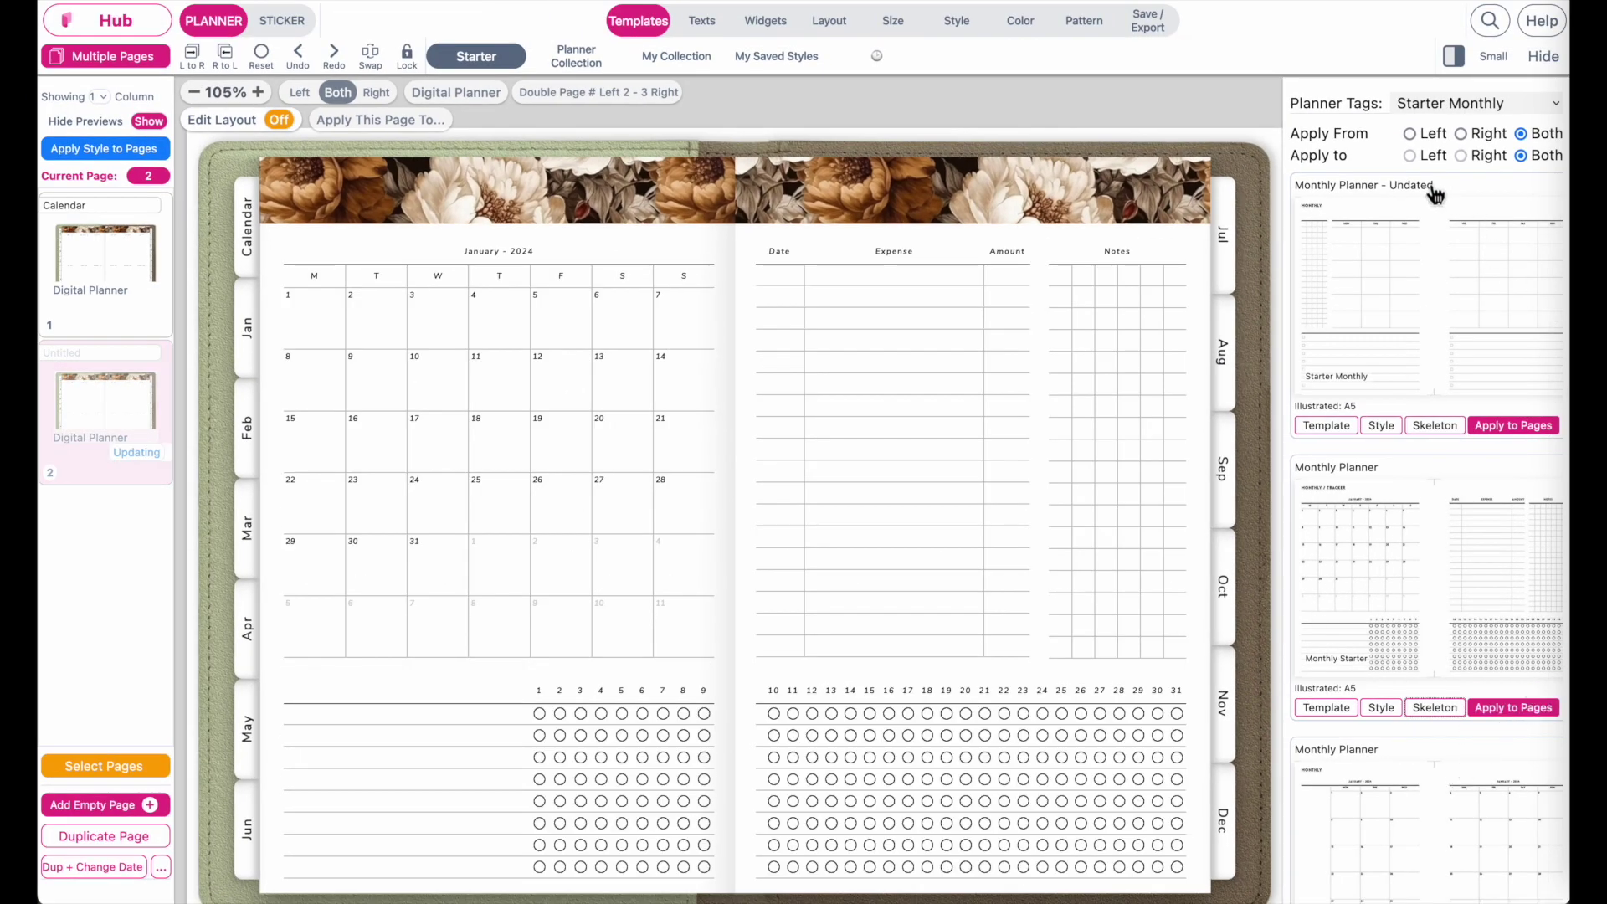
{"action": "left_click", "coordinate": [1435, 425]}
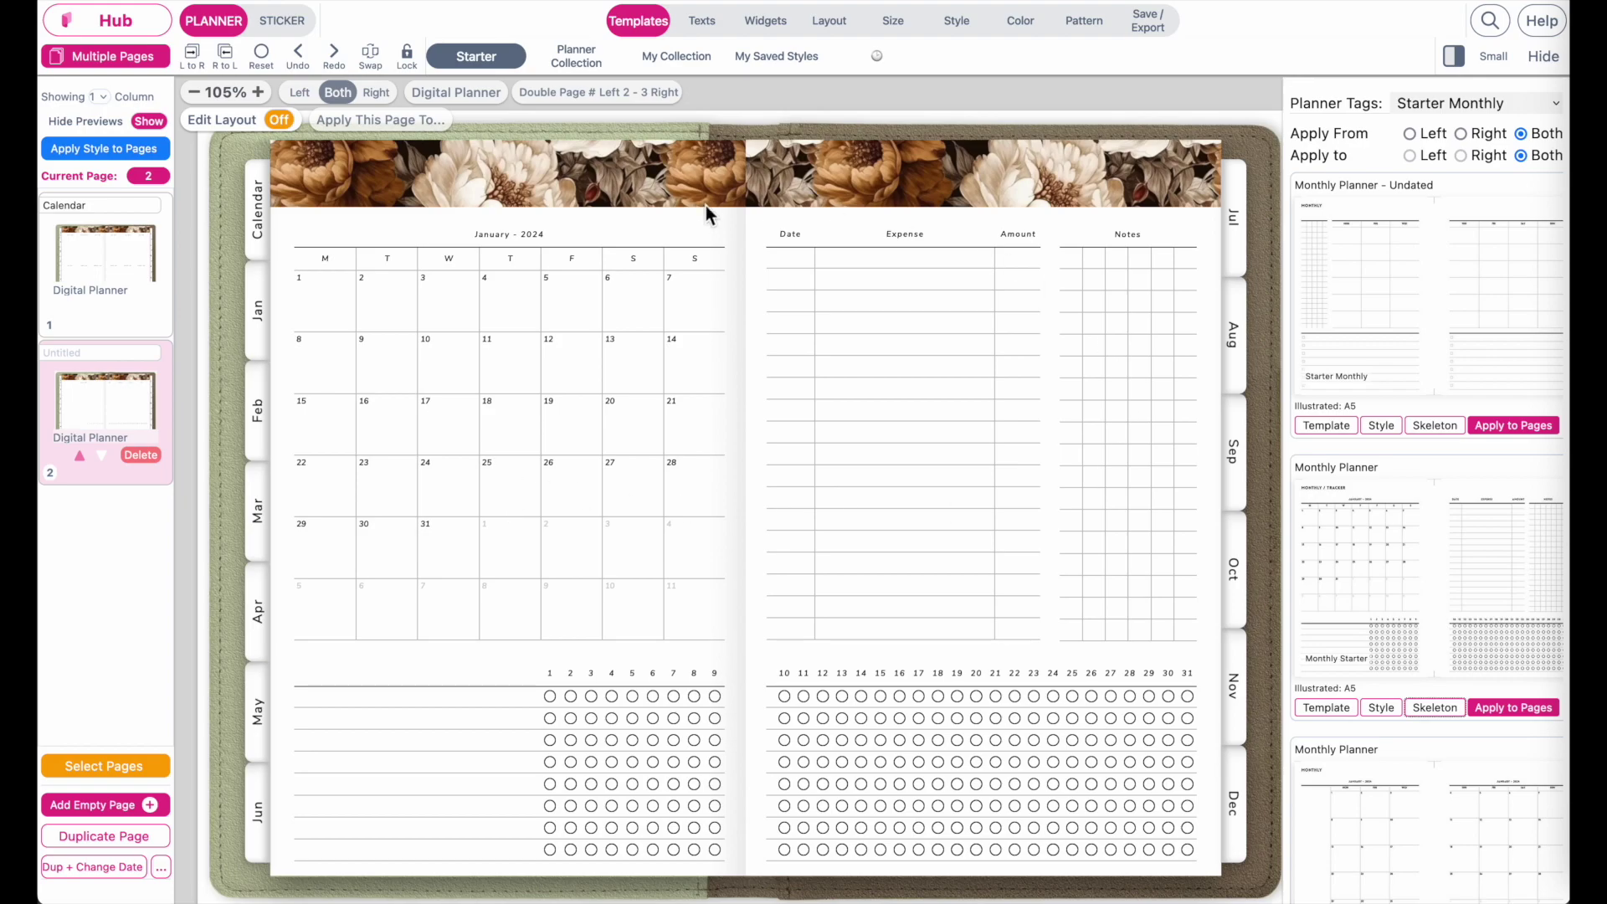
Show the week numbers on the left side of the January monthly calendar on the second page.
{"action": "left_click", "coordinate": [103, 239]}
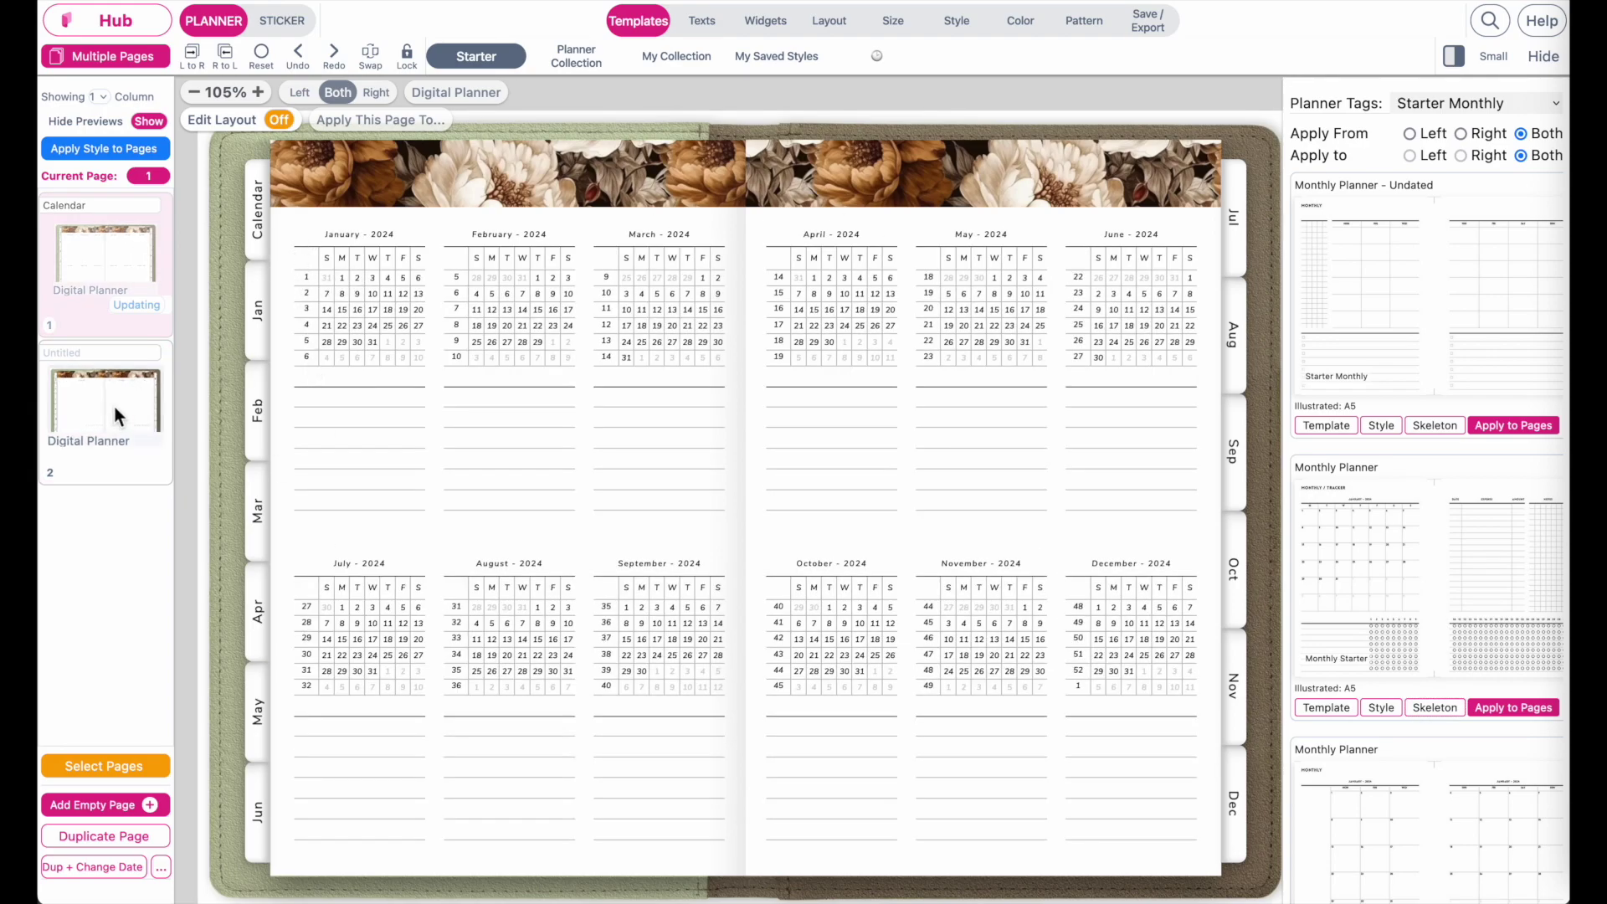
{"action": "left_click", "coordinate": [113, 410]}
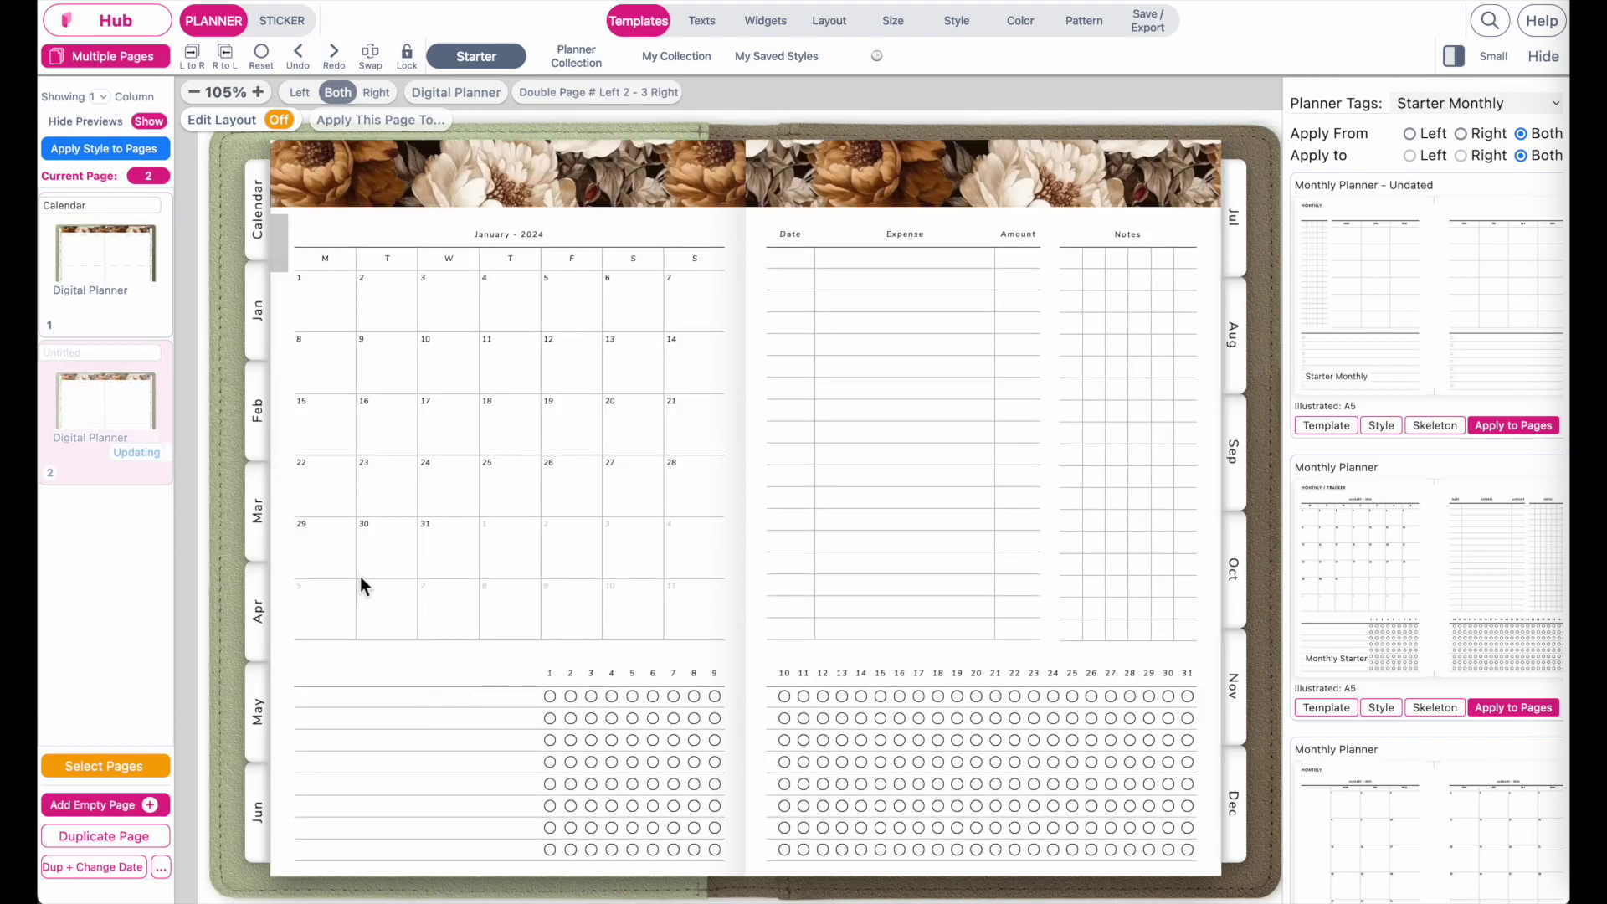
{"action": "left_click", "coordinate": [434, 363]}
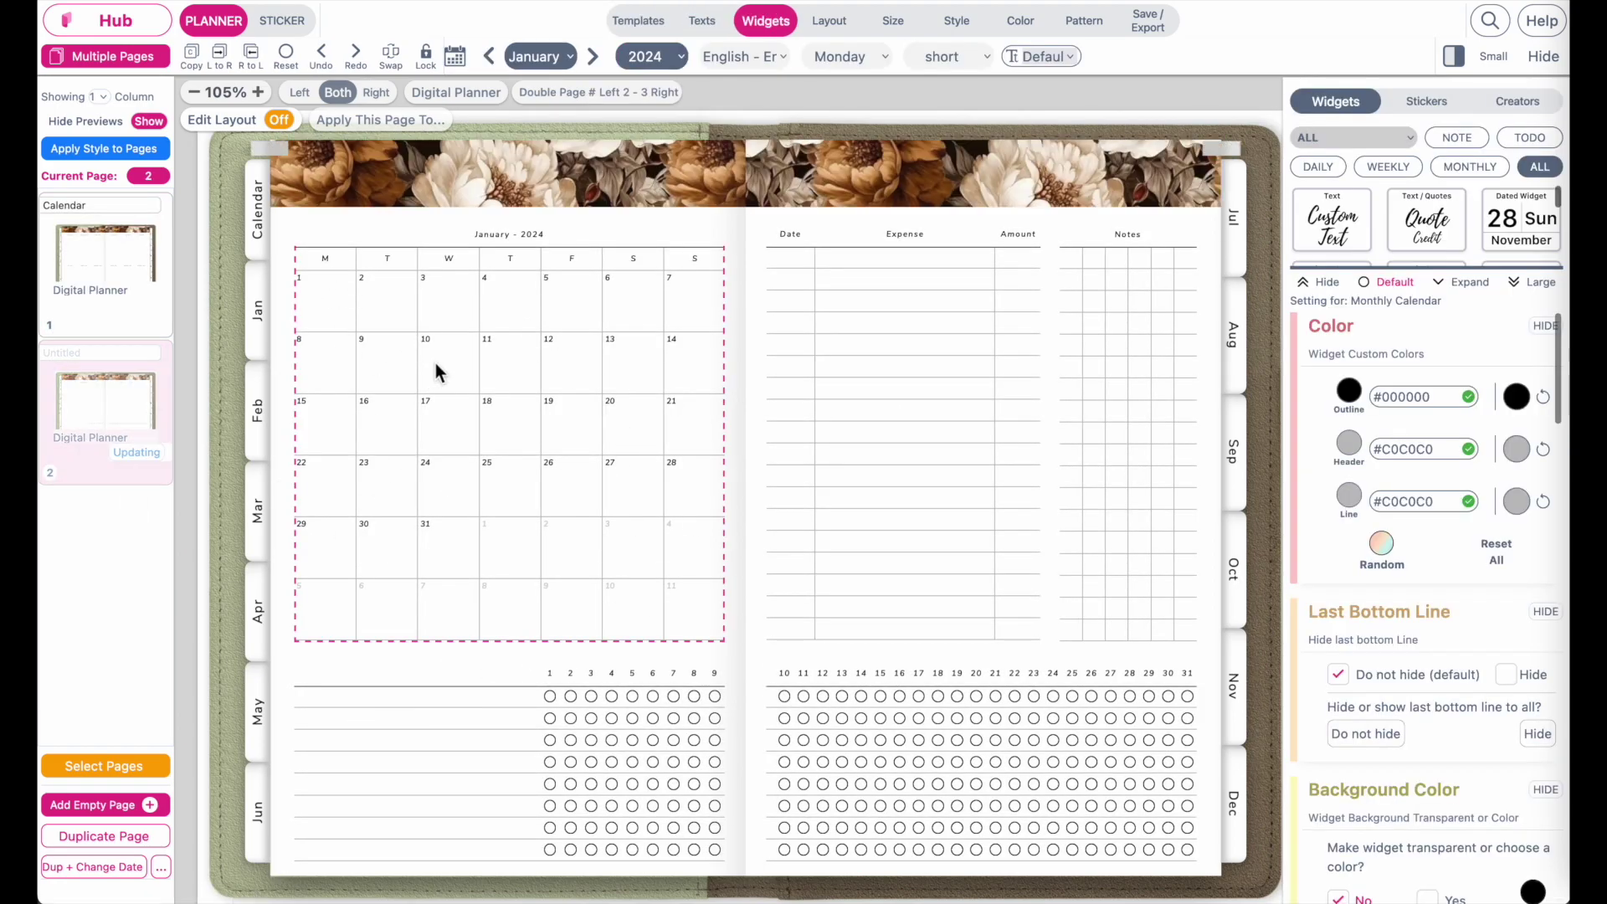
{"action": "scroll", "coordinate": [1394, 701], "scroll_direction": "down", "scroll_amount": 8}
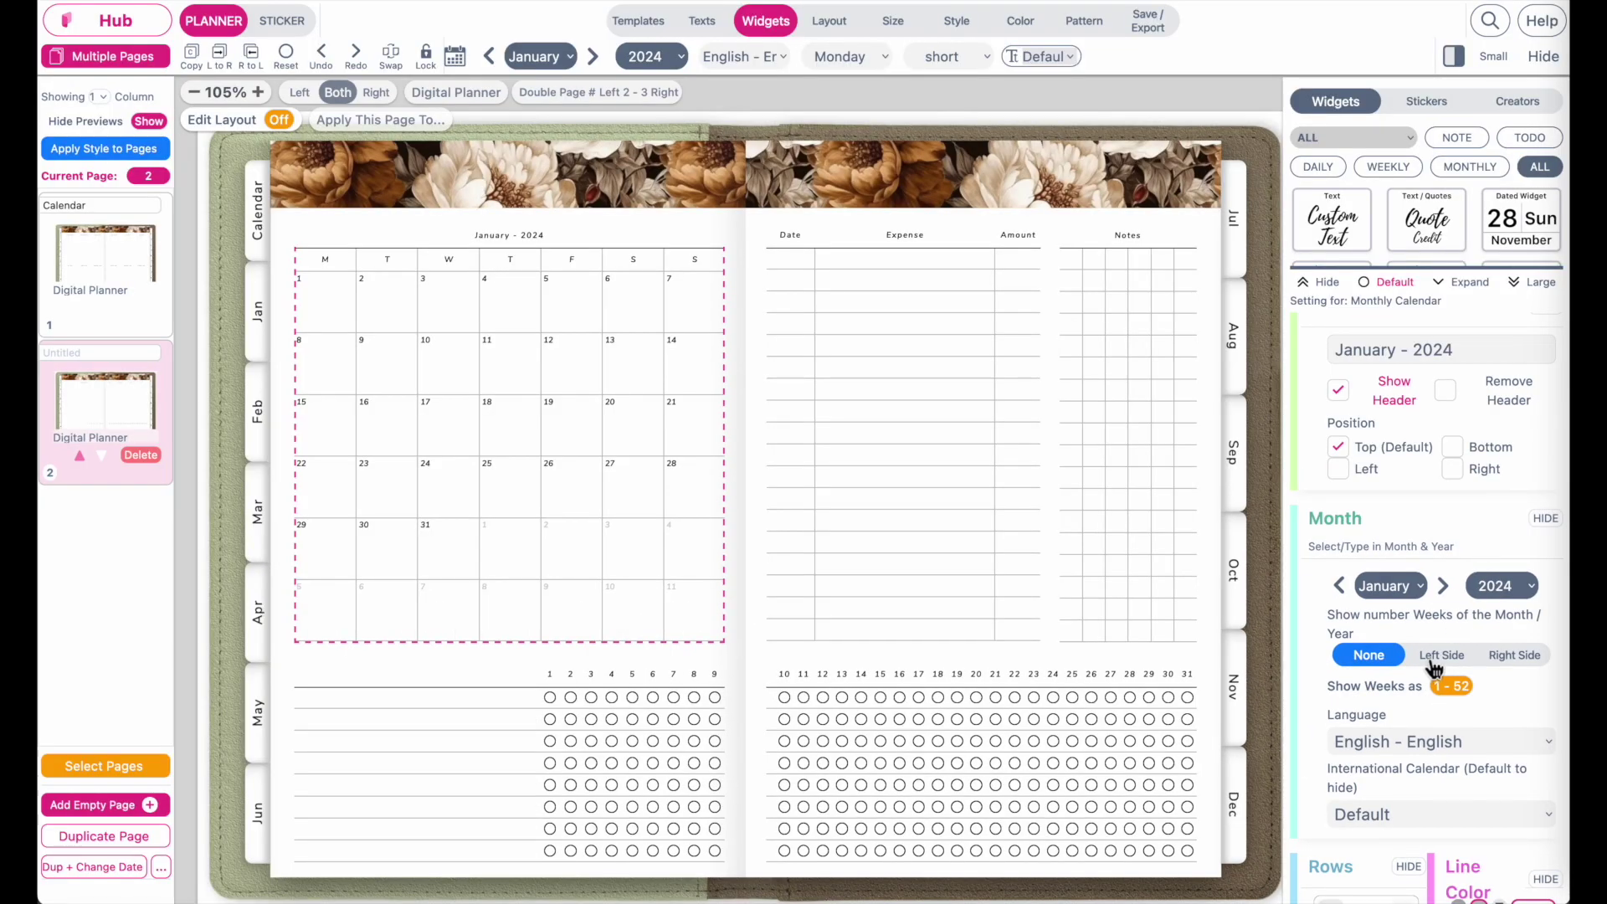
{"action": "left_click", "coordinate": [1334, 573]}
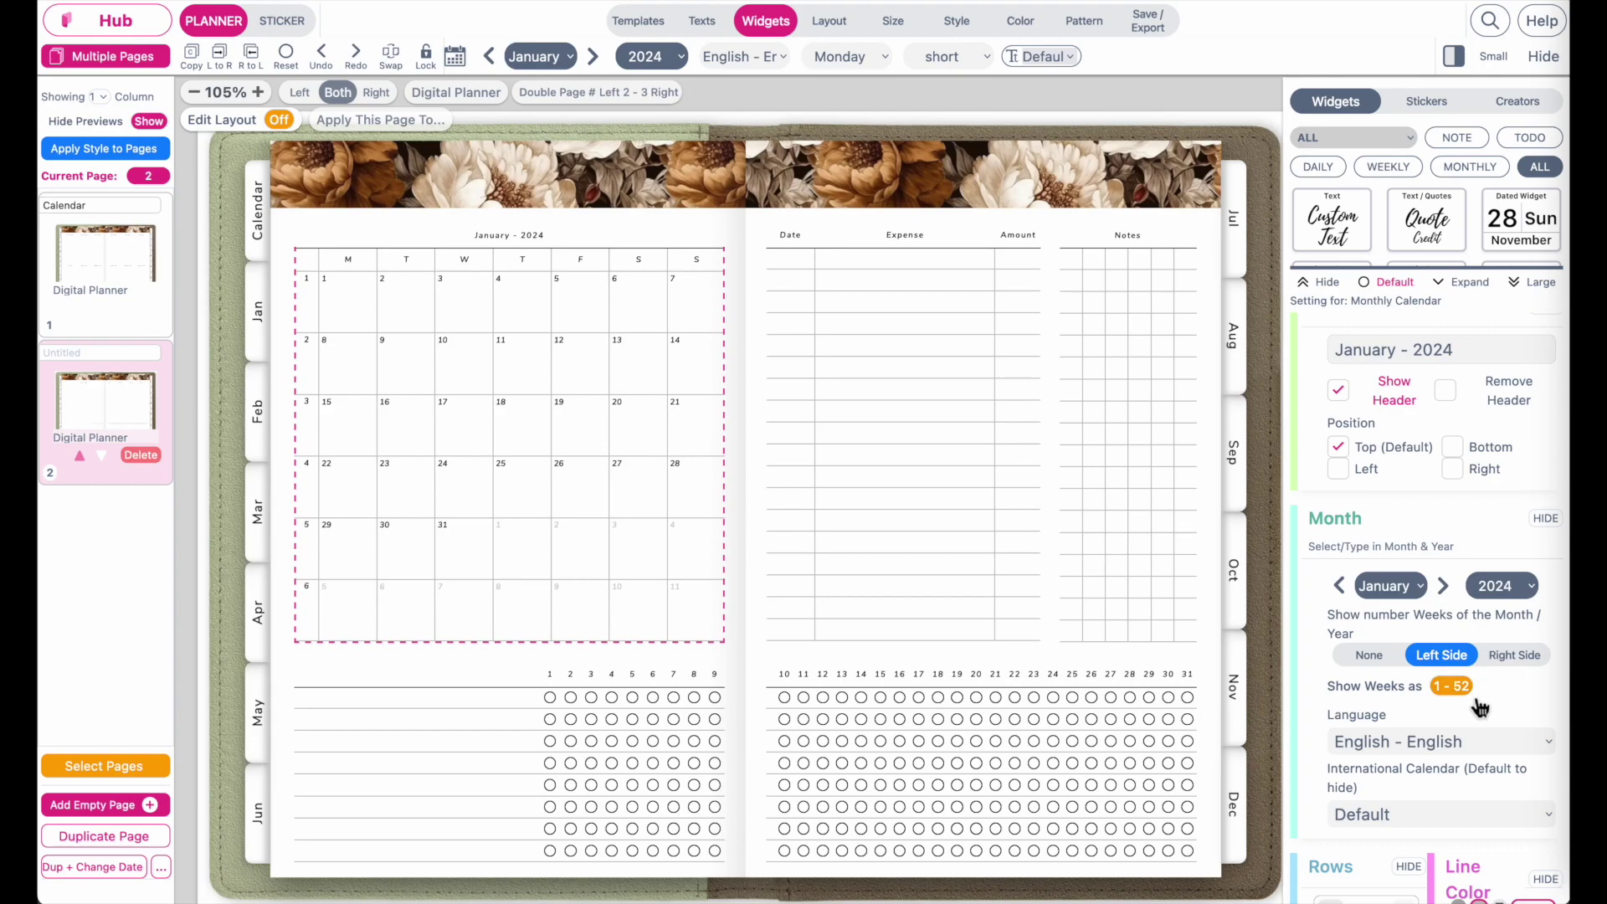
Try the W1 week number format on the January monthly calendar and undo it.
{"action": "left_click", "coordinate": [1451, 686]}
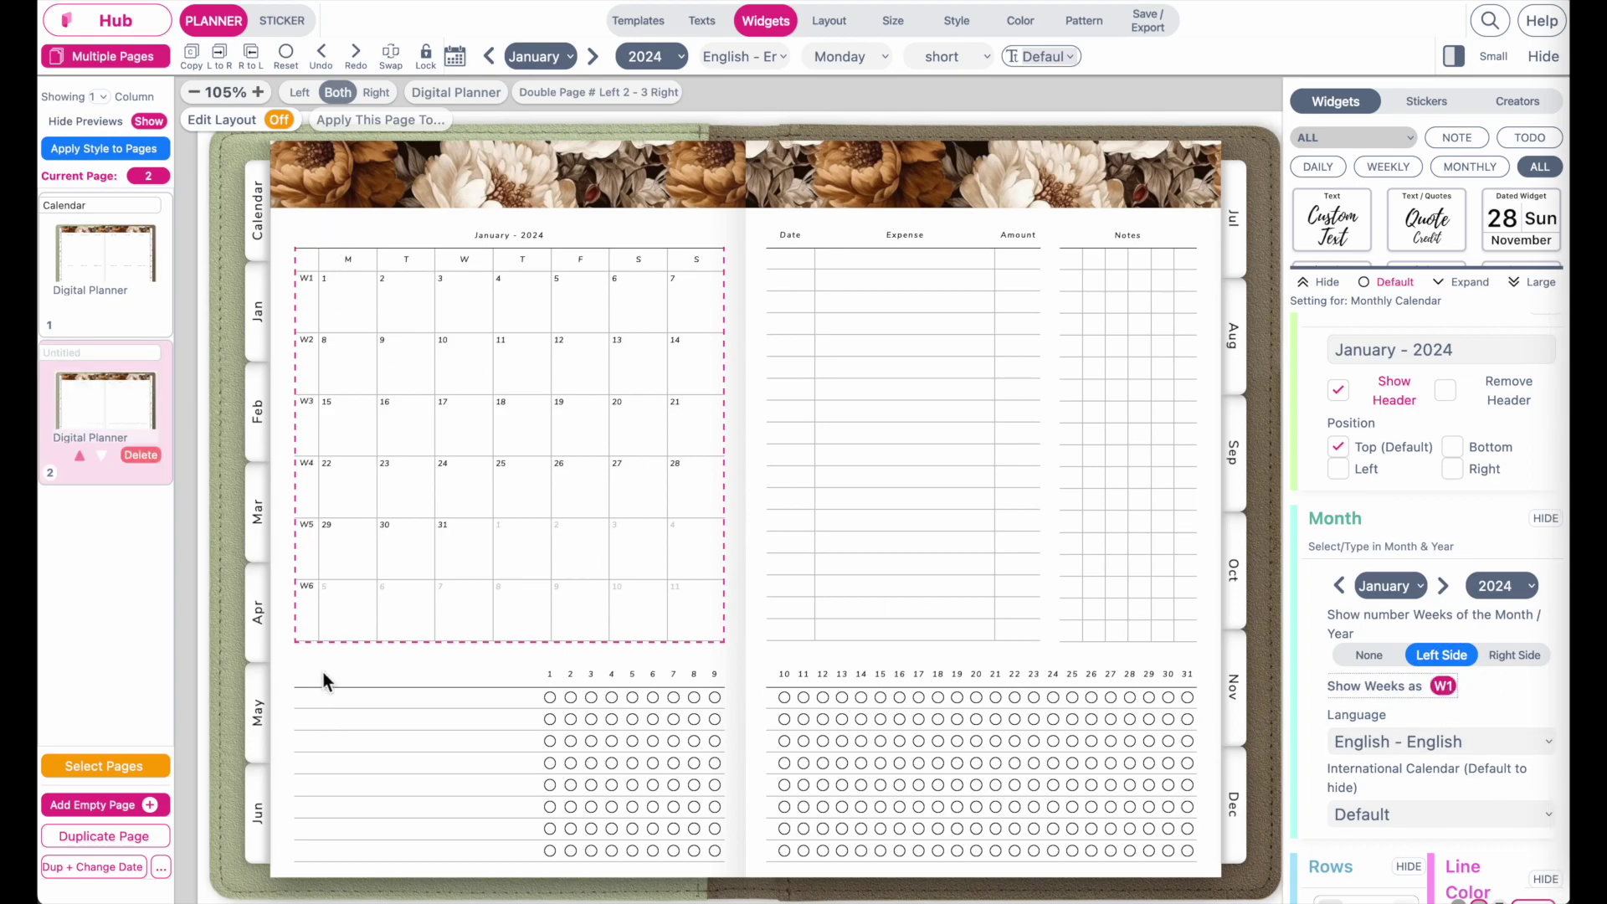
{"action": "key", "text": "ctrl+z"}
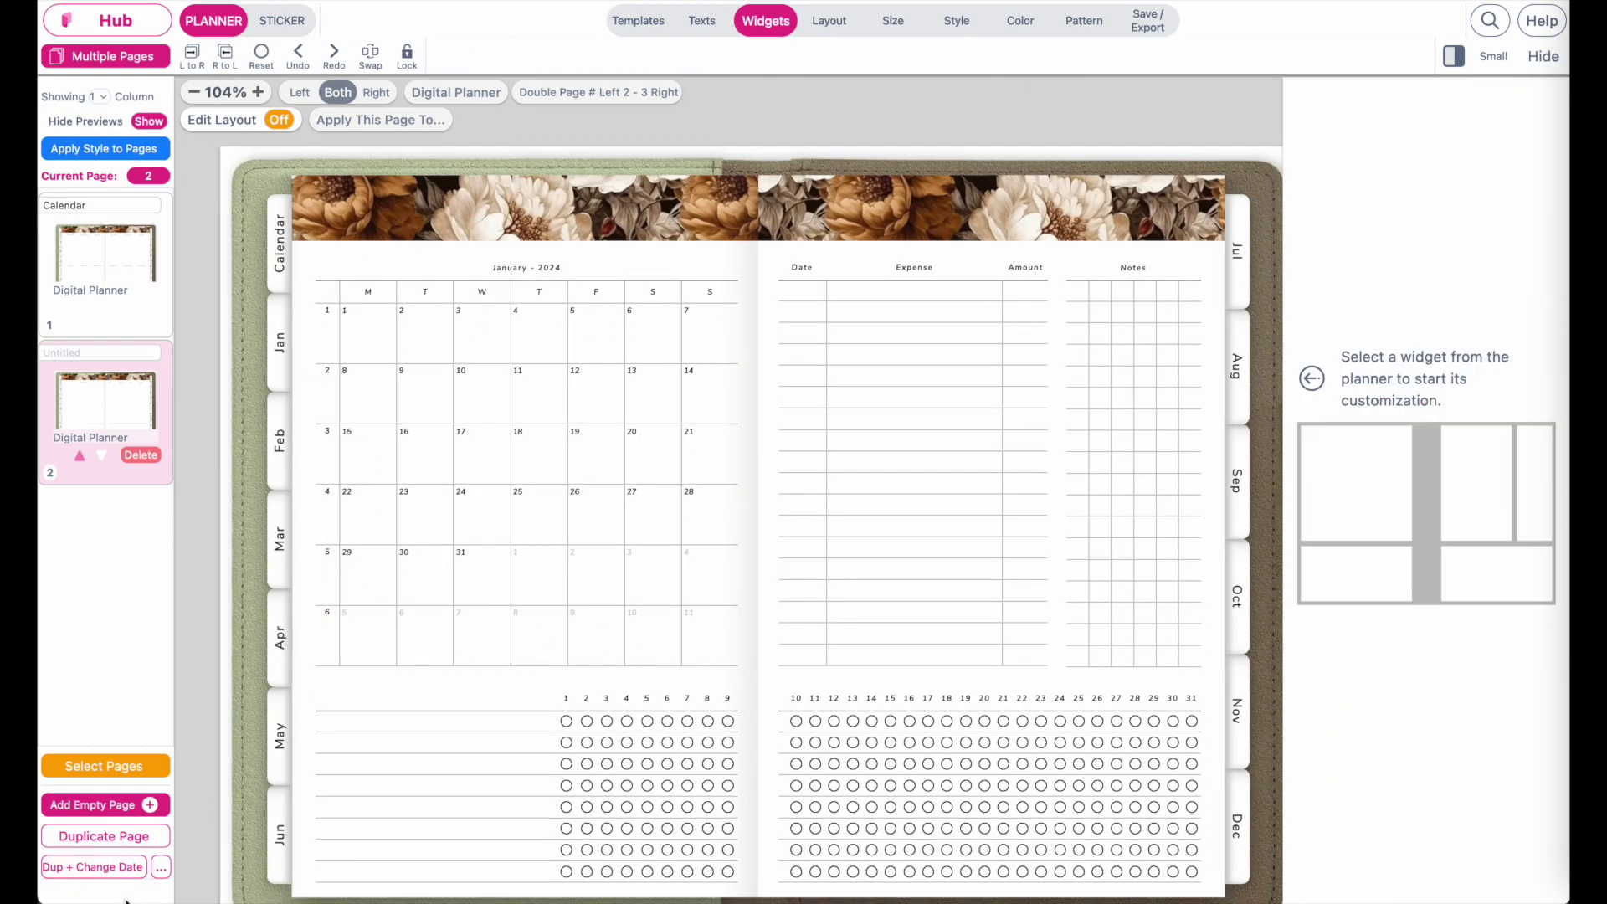
Repeat duplicate and change date 11 times with a 0.8-second wait to create the February to December 2024 monthly pages.
{"action": "left_click", "coordinate": [161, 870]}
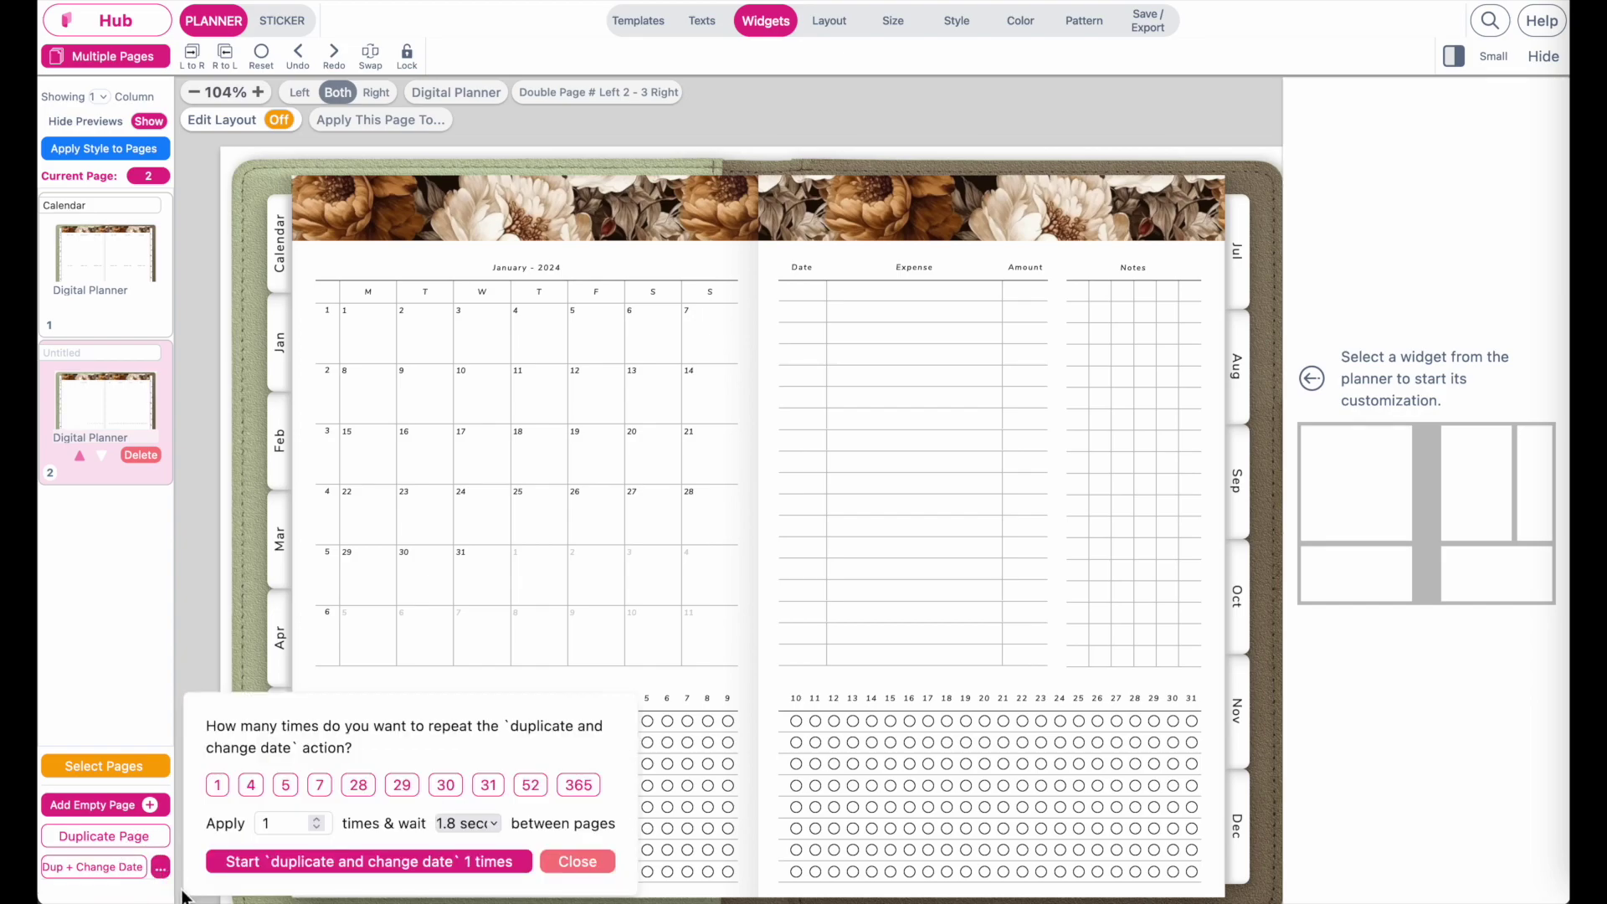
{"action": "left_click", "coordinate": [283, 827]}
{"action": "type", "text": "1"}
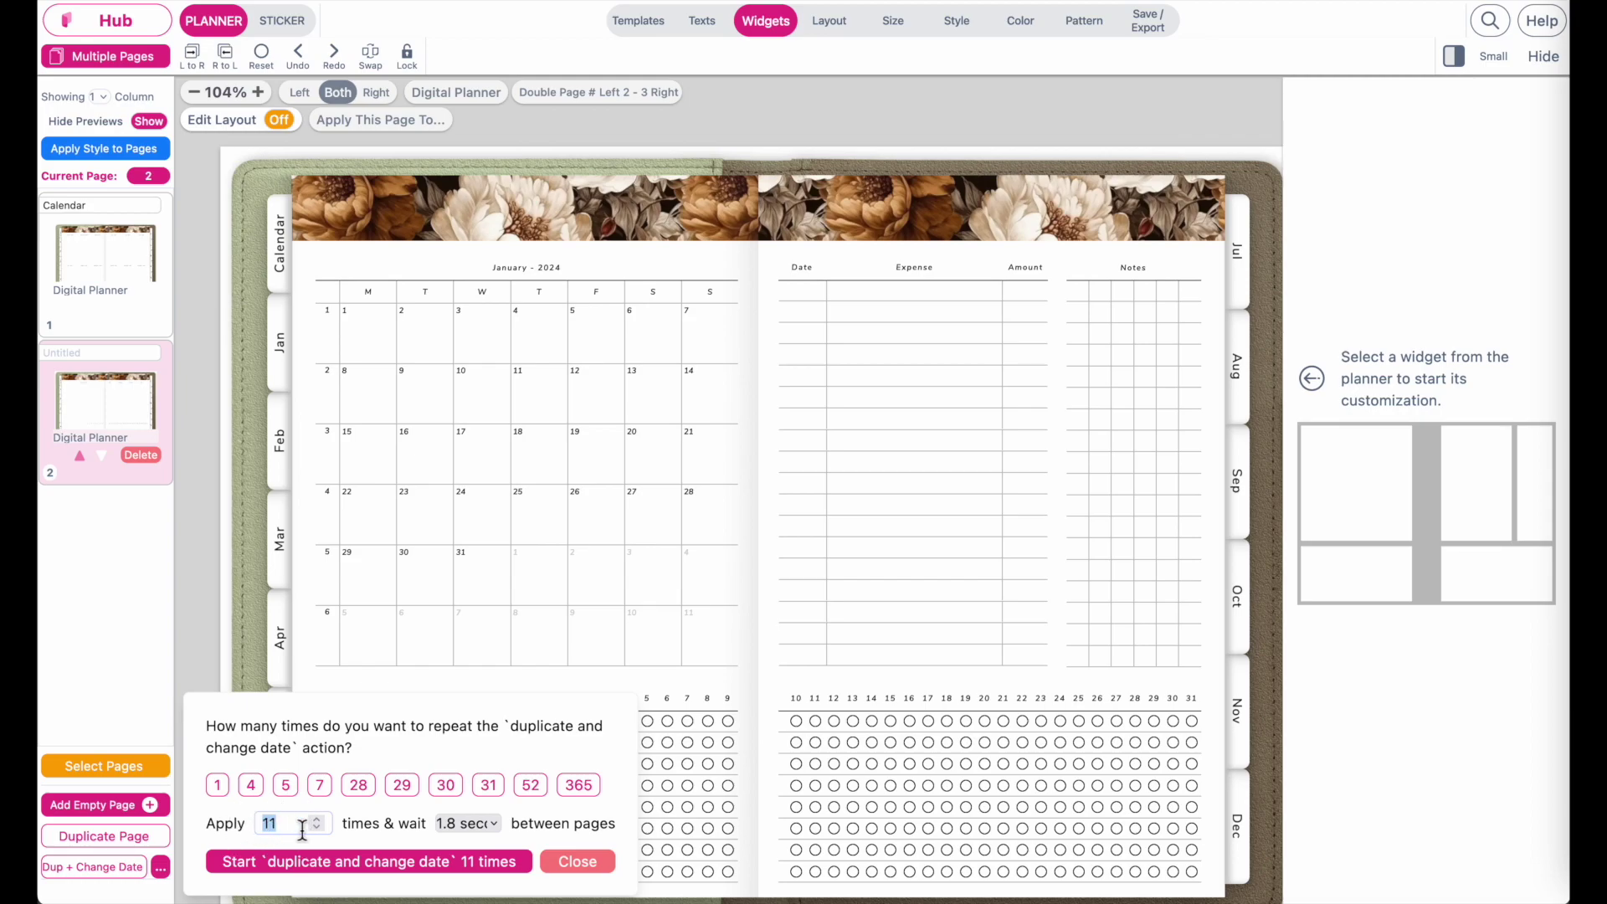
{"action": "left_click", "coordinate": [480, 832]}
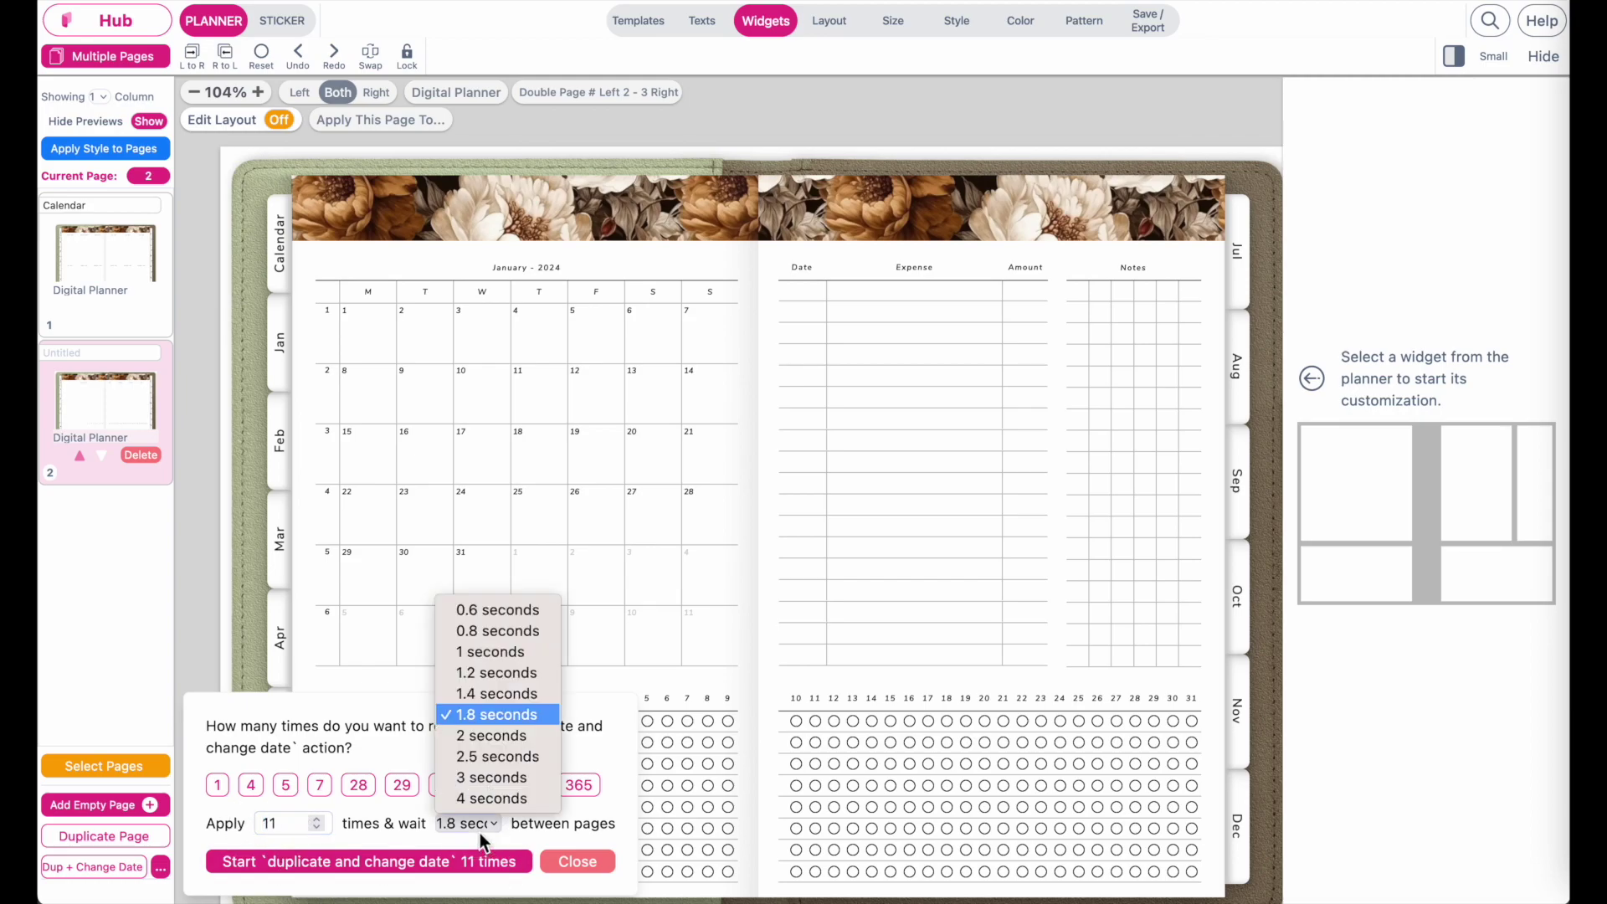
{"action": "left_click", "coordinate": [514, 634]}
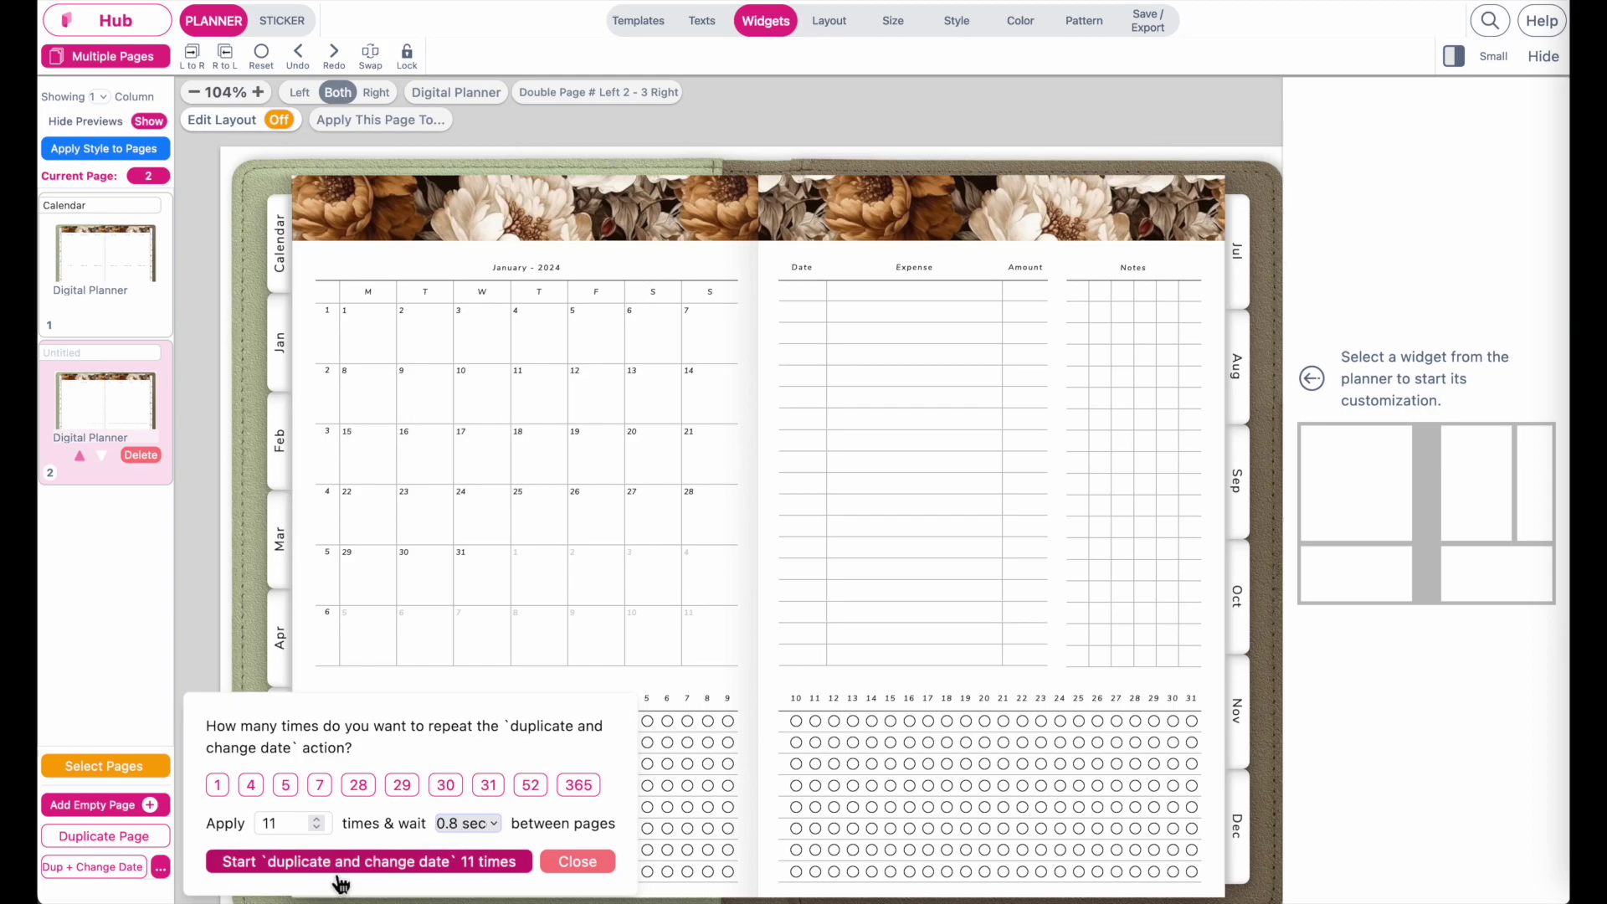
{"action": "left_click", "coordinate": [434, 872]}
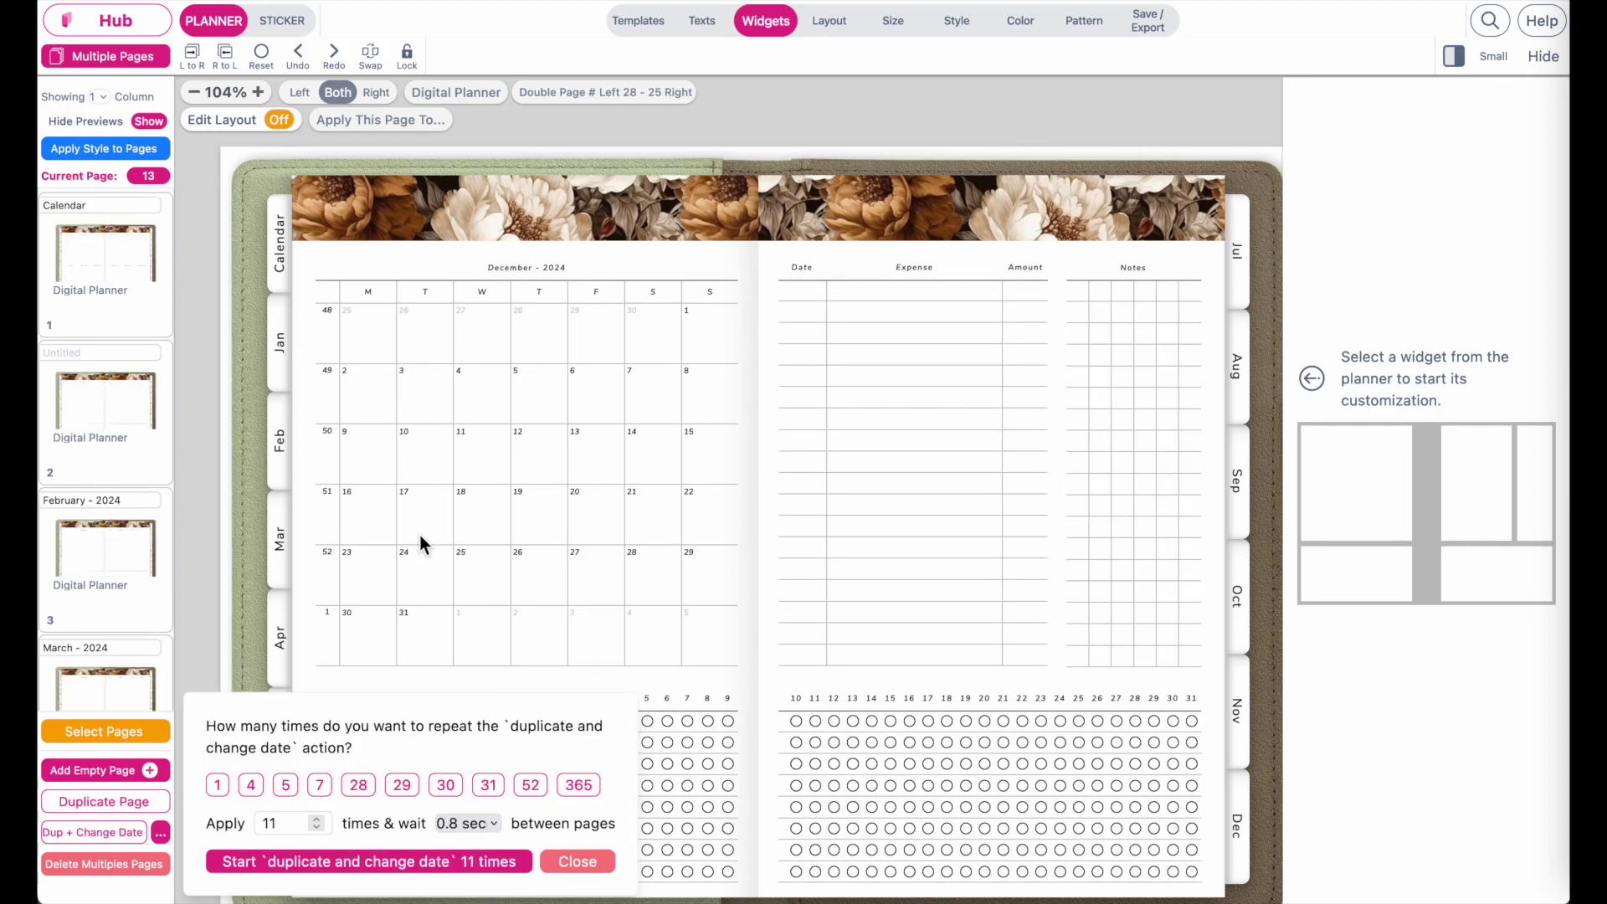
{"action": "left_click", "coordinate": [475, 816]}
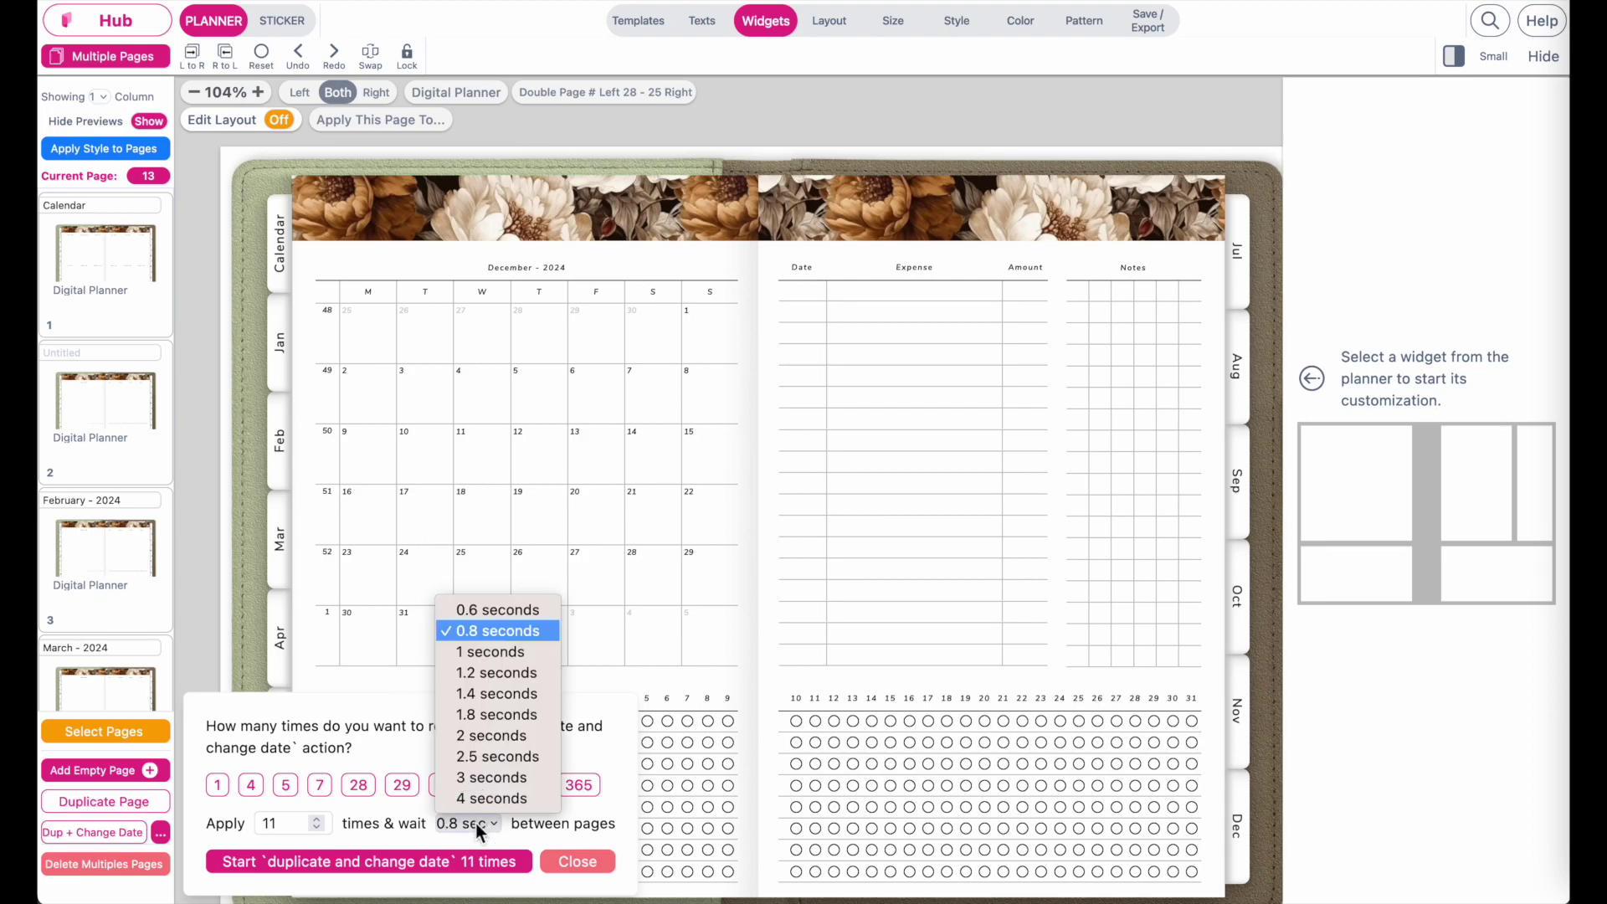
{"action": "left_click", "coordinate": [428, 806]}
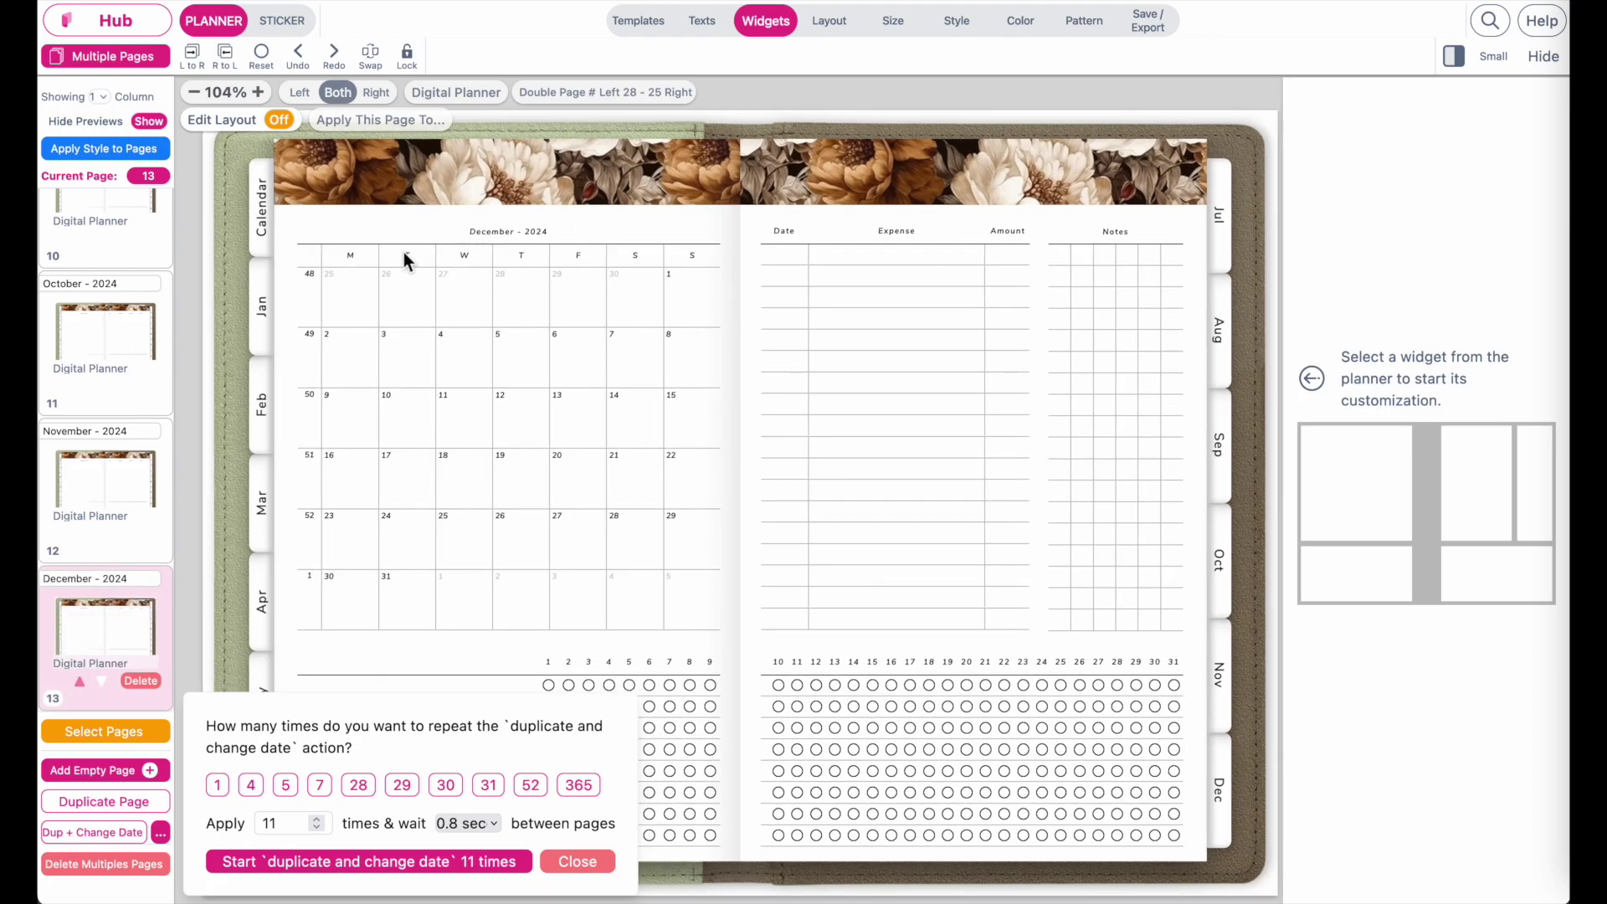
Duplicate the December page and apply the skeleton of the Starter Weekly DATED planner "Wekly Starter" to both pages of the copy.
{"action": "left_click", "coordinate": [118, 832]}
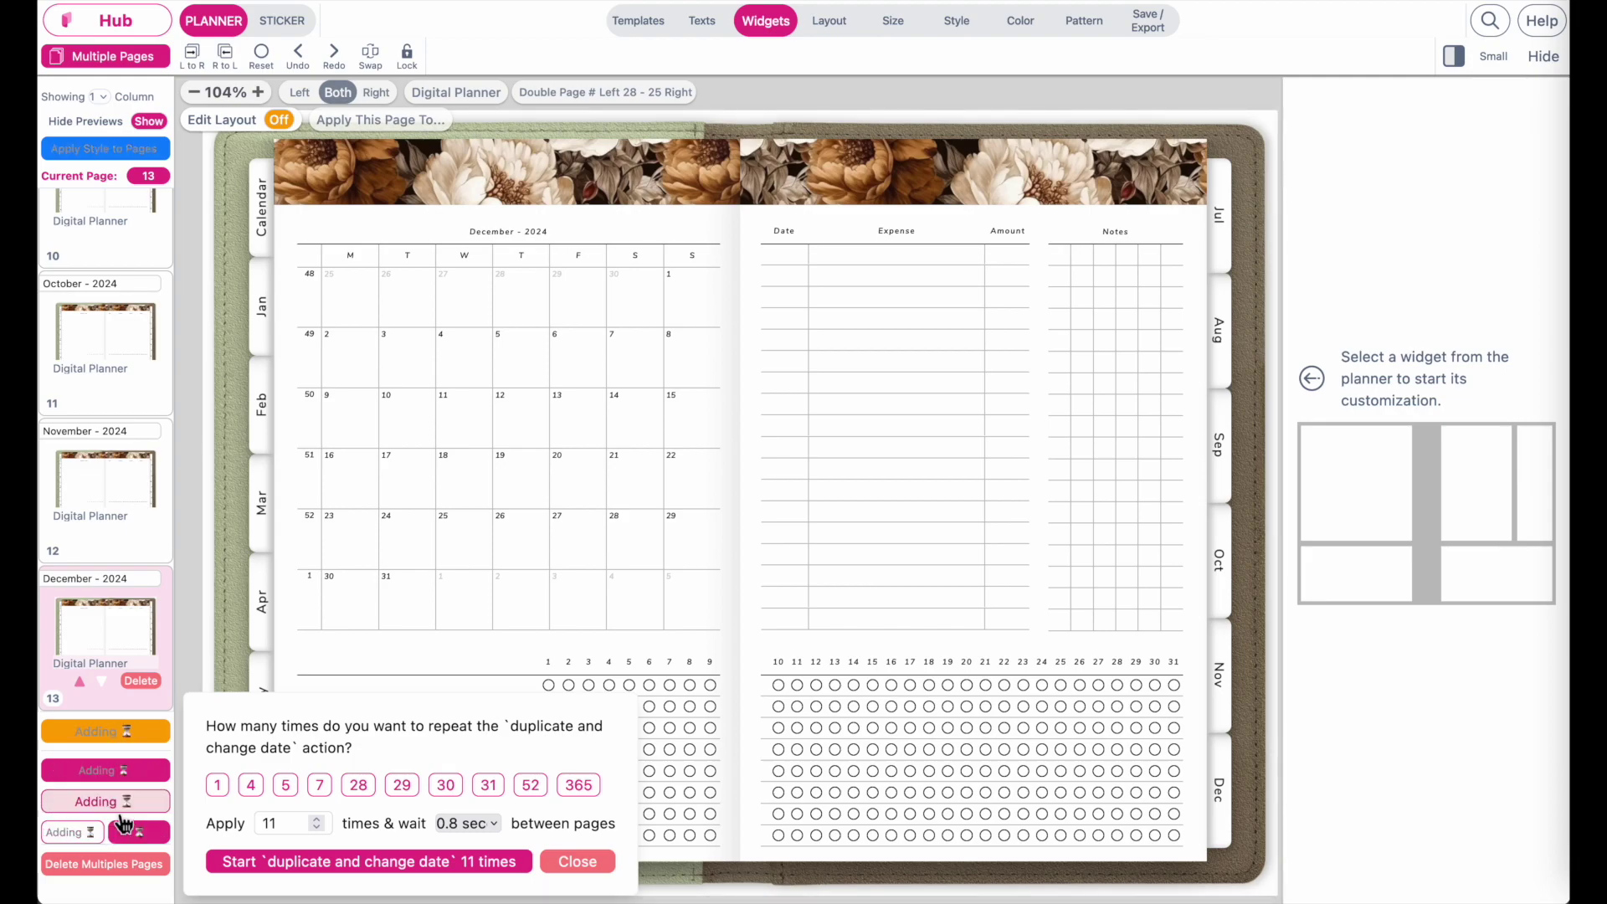
{"action": "left_click", "coordinate": [661, 34]}
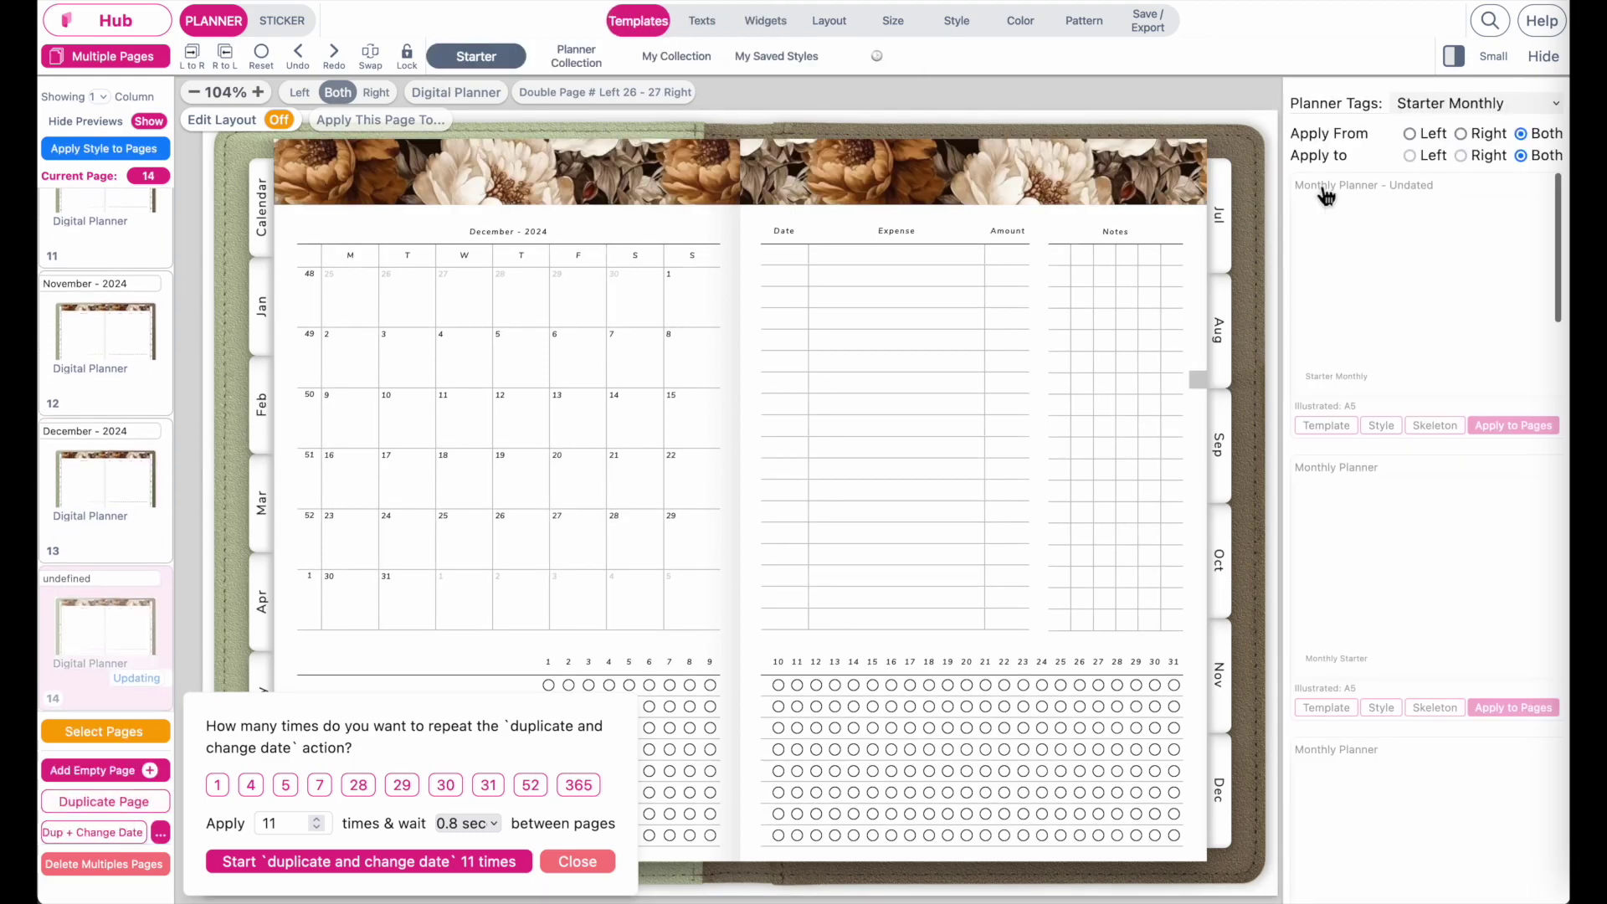
{"action": "left_click", "coordinate": [1480, 112]}
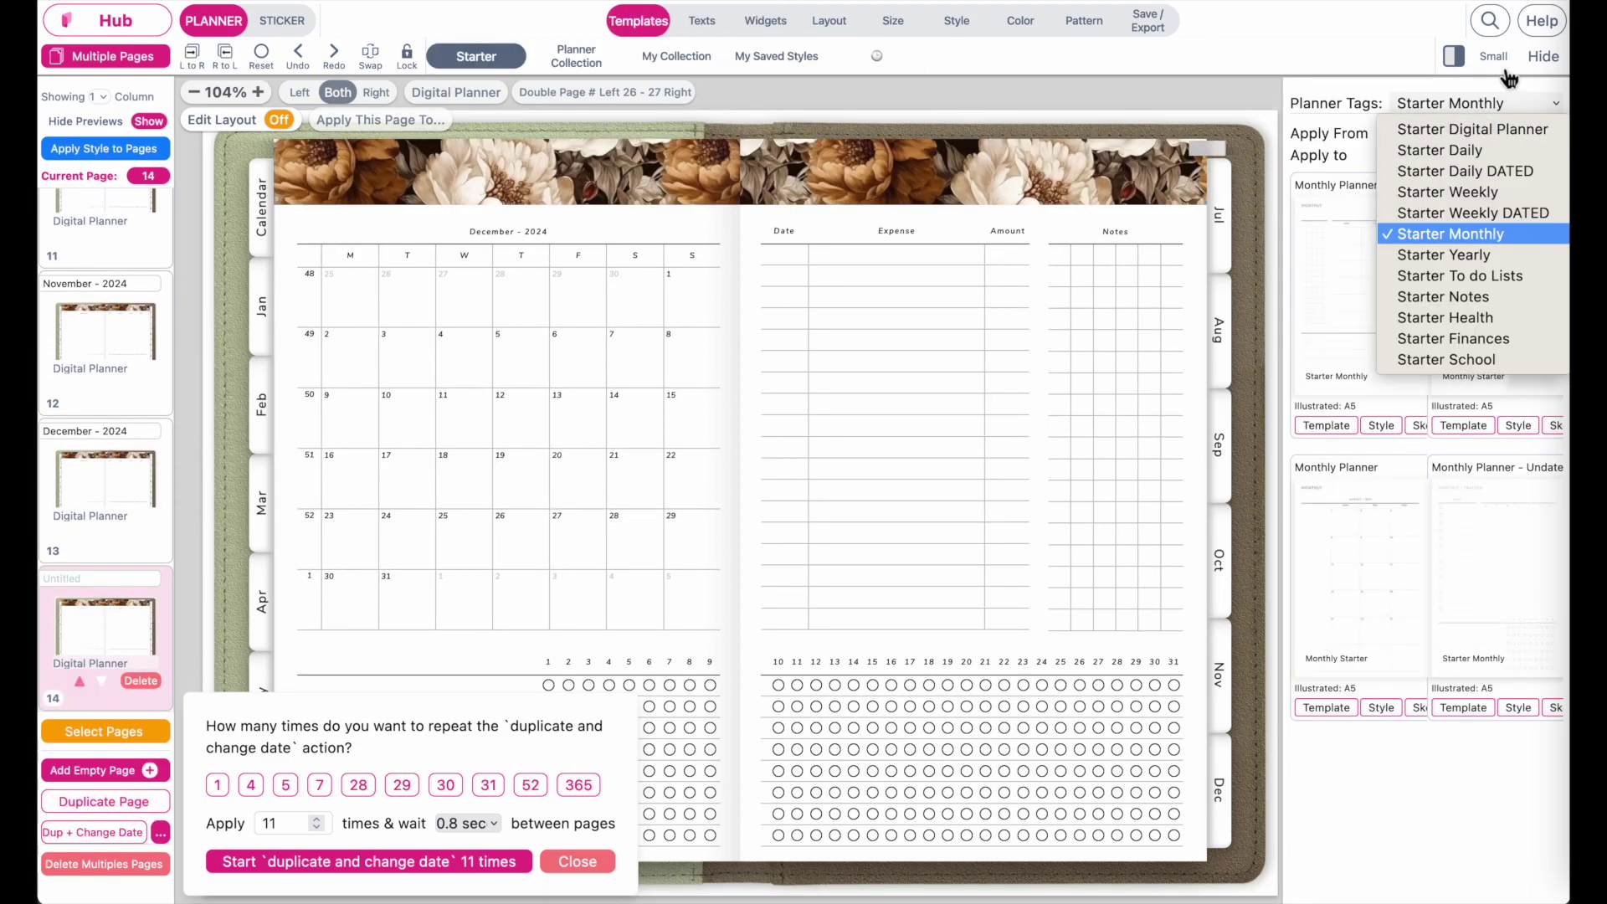
{"action": "left_click", "coordinate": [1458, 214]}
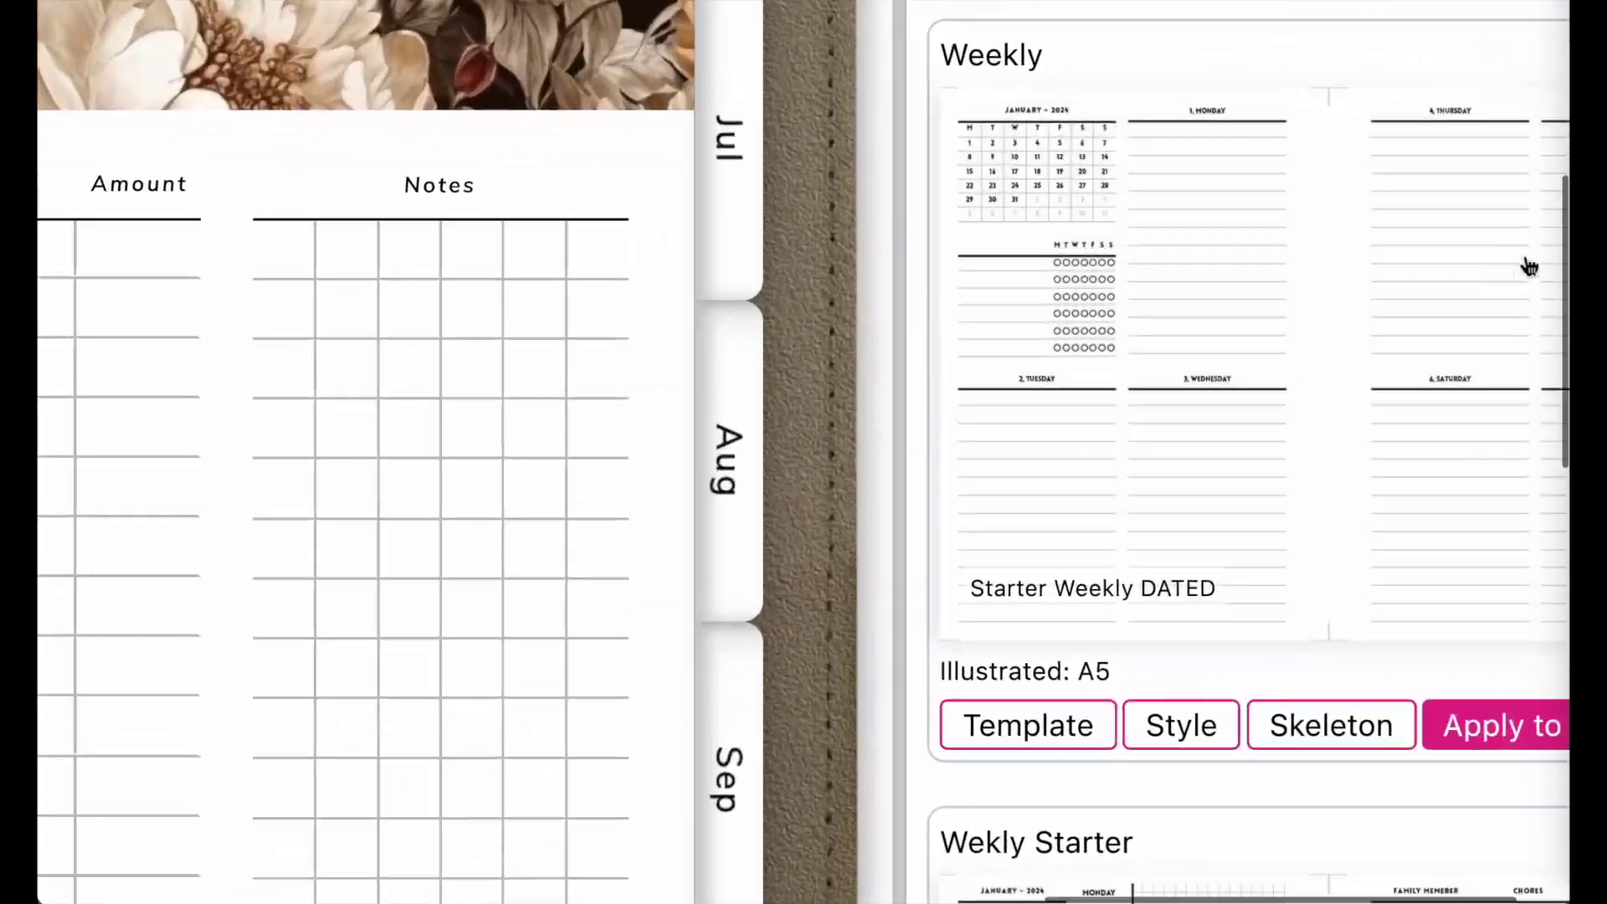
{"action": "scroll", "coordinate": [1457, 563], "scroll_direction": "down", "scroll_amount": 10}
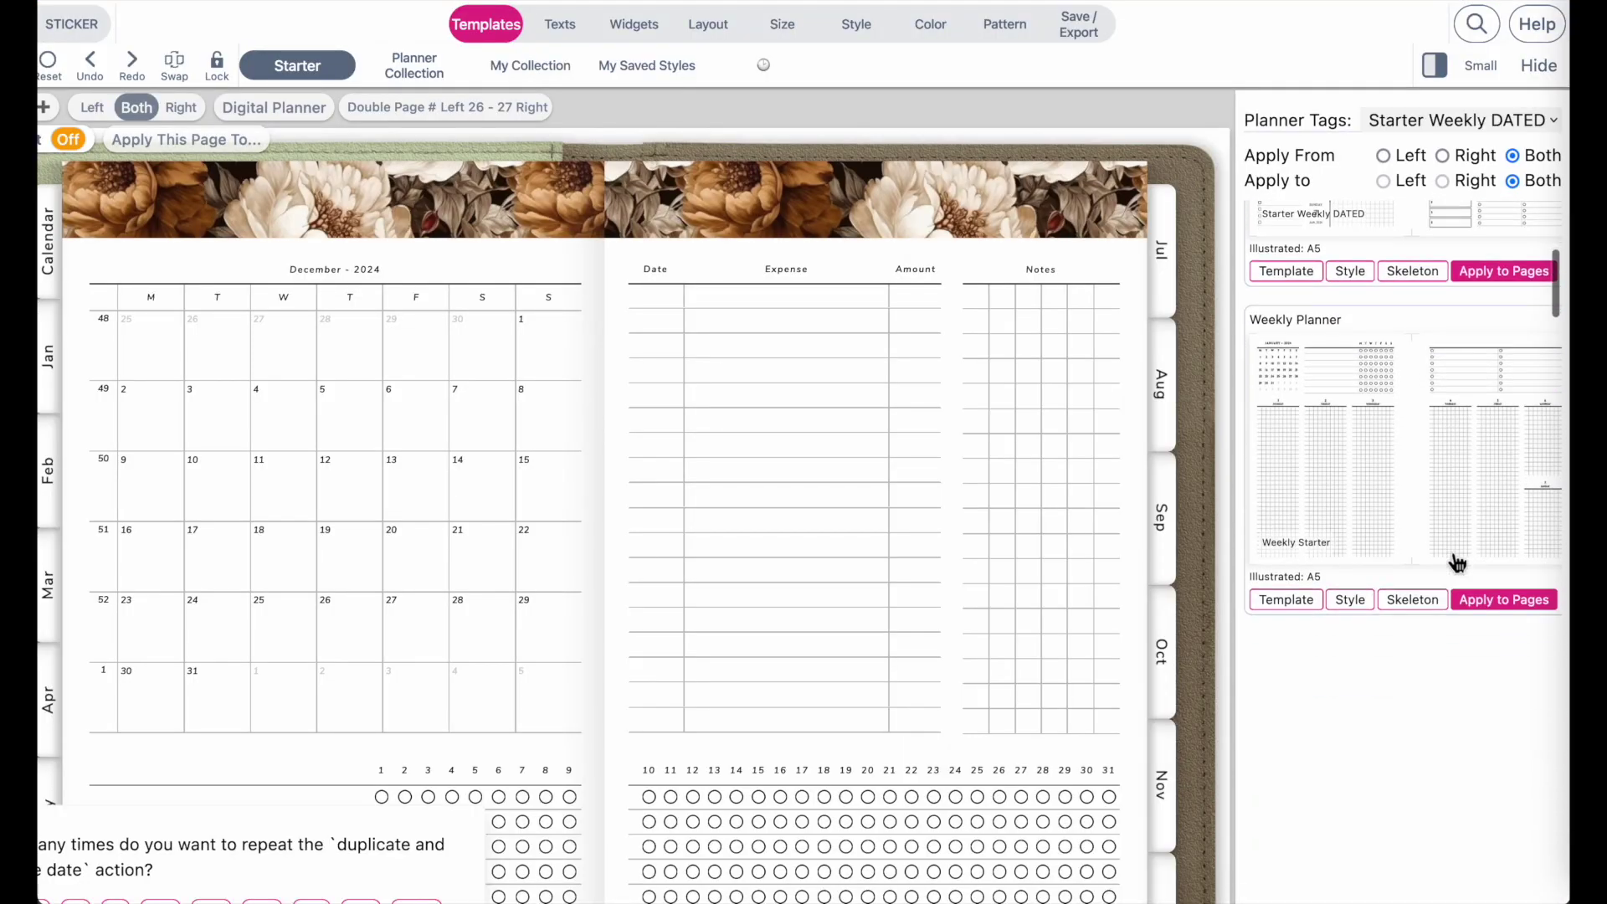
{"action": "scroll", "coordinate": [1457, 570], "scroll_direction": "up", "scroll_amount": 5}
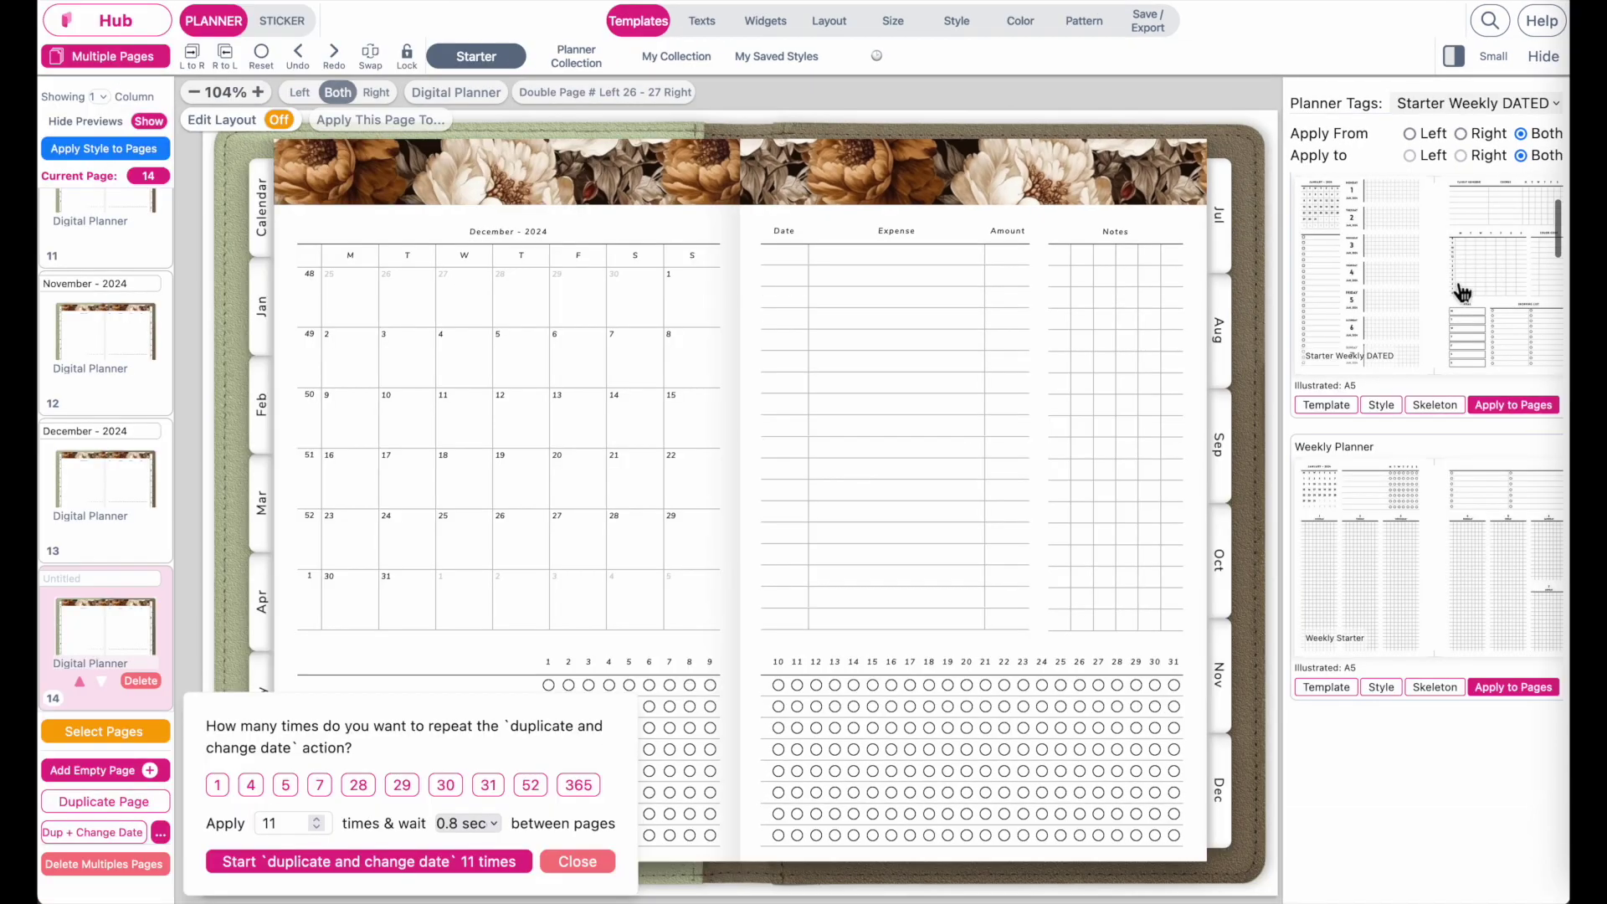
{"action": "scroll", "coordinate": [1447, 340], "scroll_direction": "down", "scroll_amount": 3}
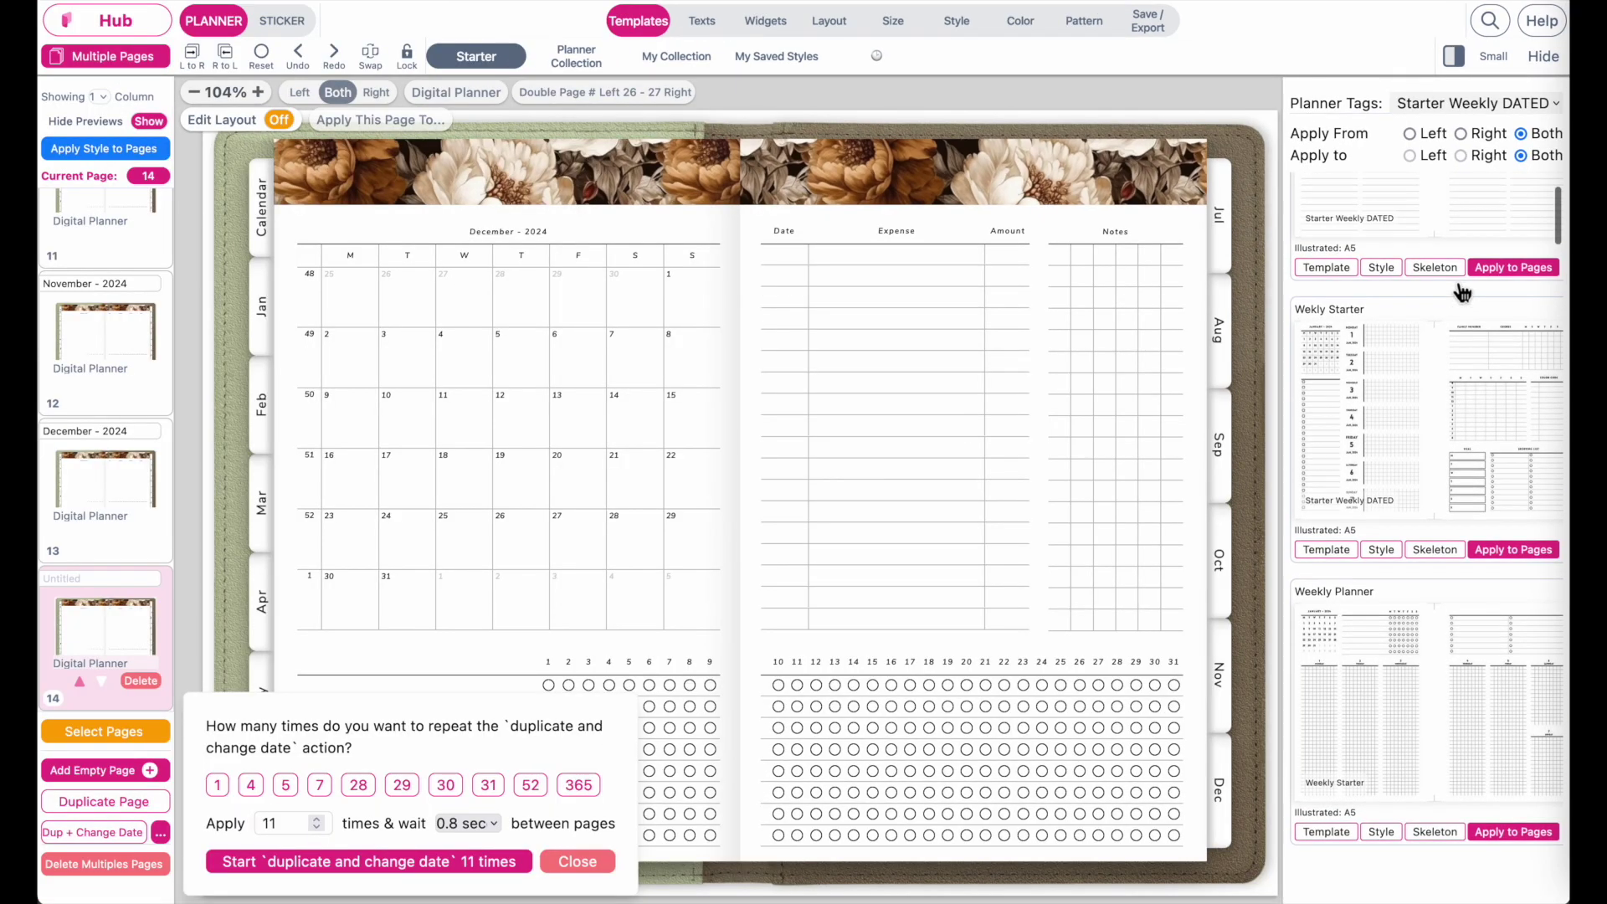
{"action": "left_click", "coordinate": [1435, 552]}
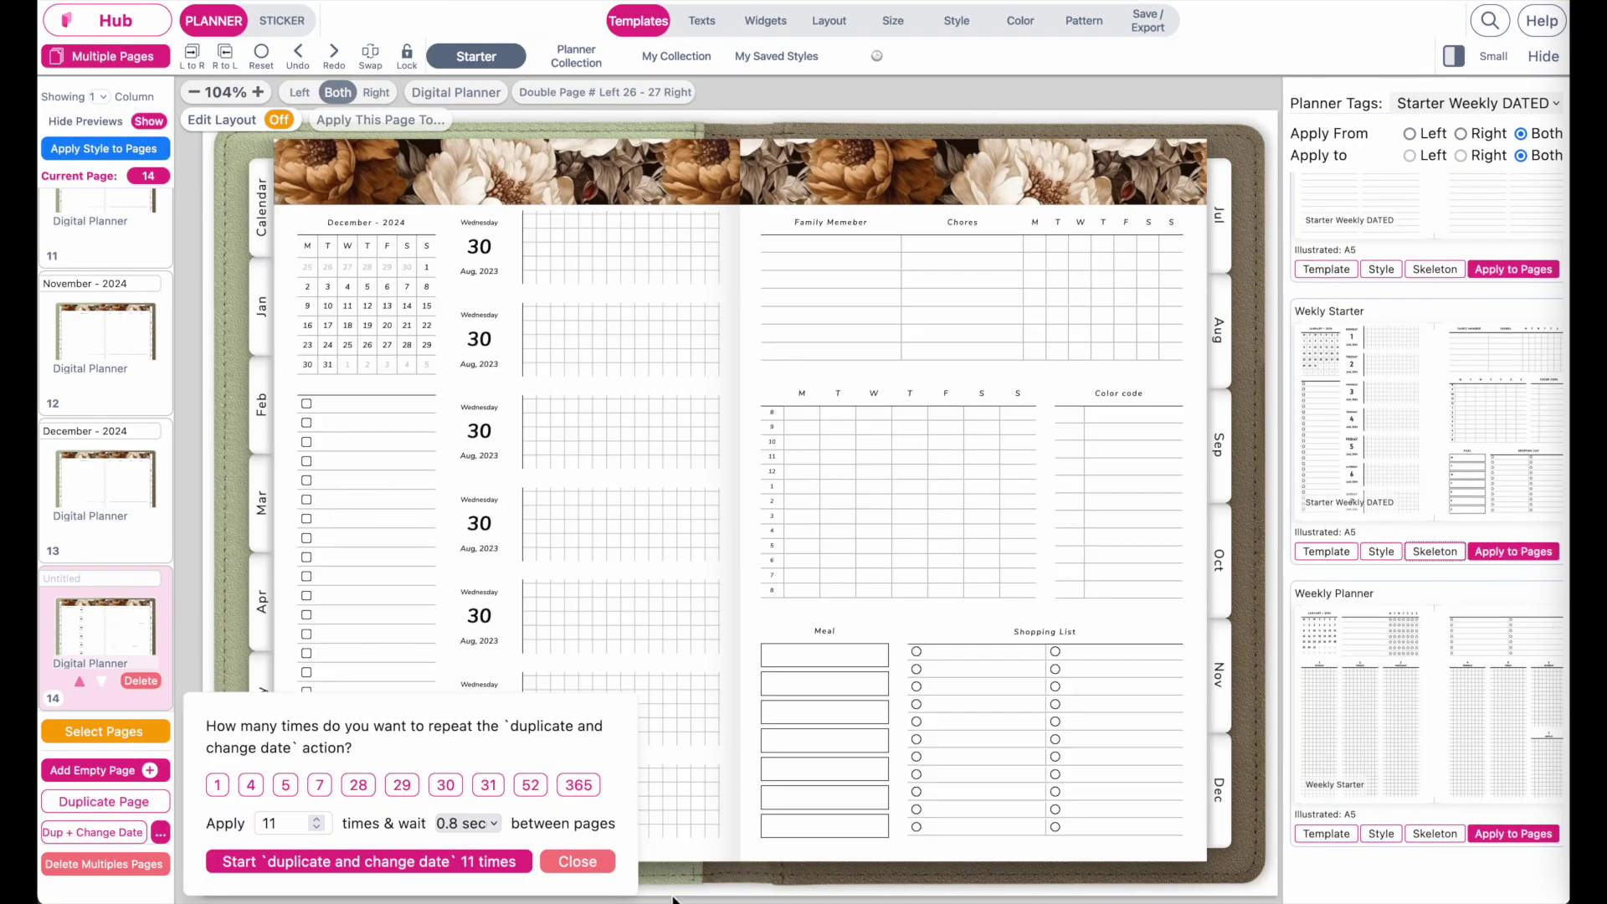
{"action": "left_click", "coordinate": [590, 871]}
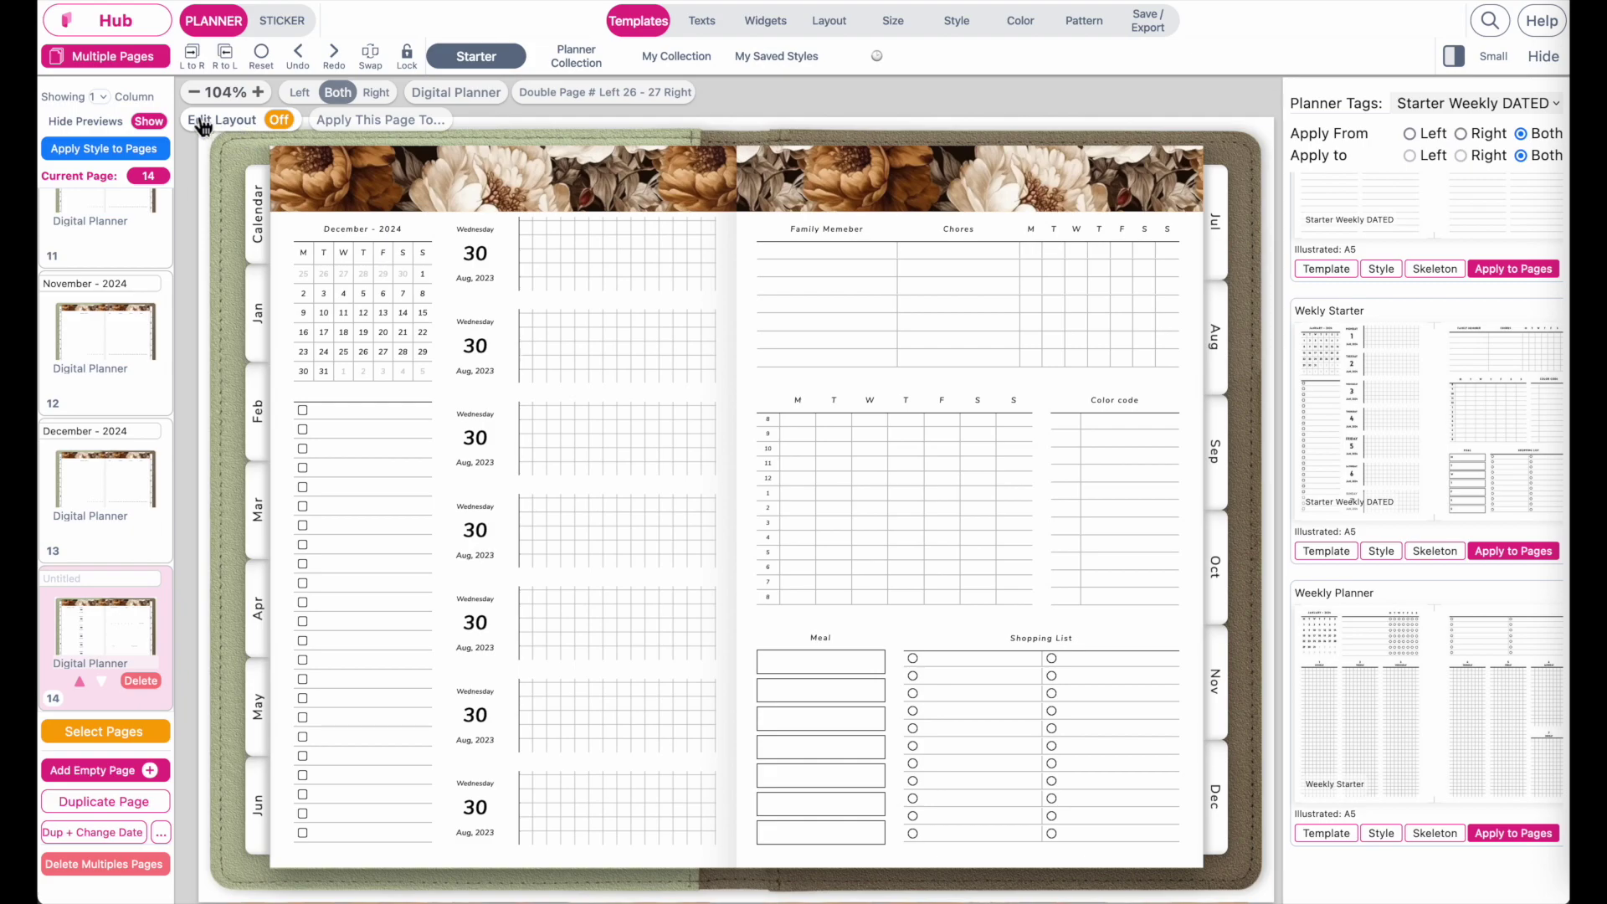
Turn on layout editing, remove the Color code widget, and extend the weekly schedule across the freed space.
{"action": "left_click", "coordinate": [279, 123]}
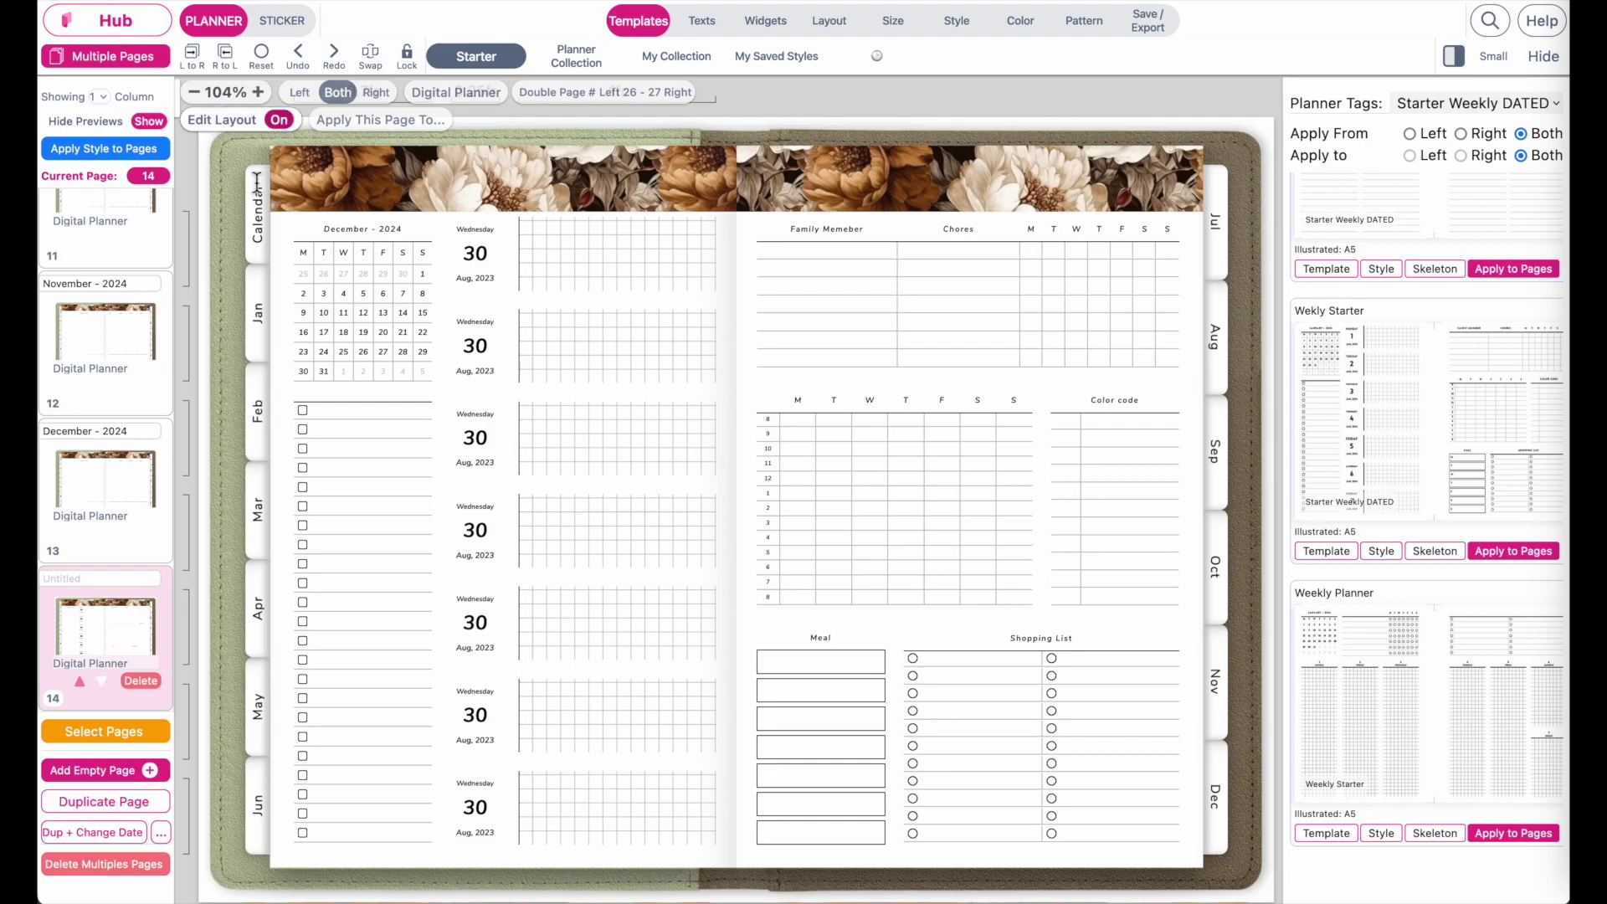
{"action": "left_click", "coordinate": [1125, 493]}
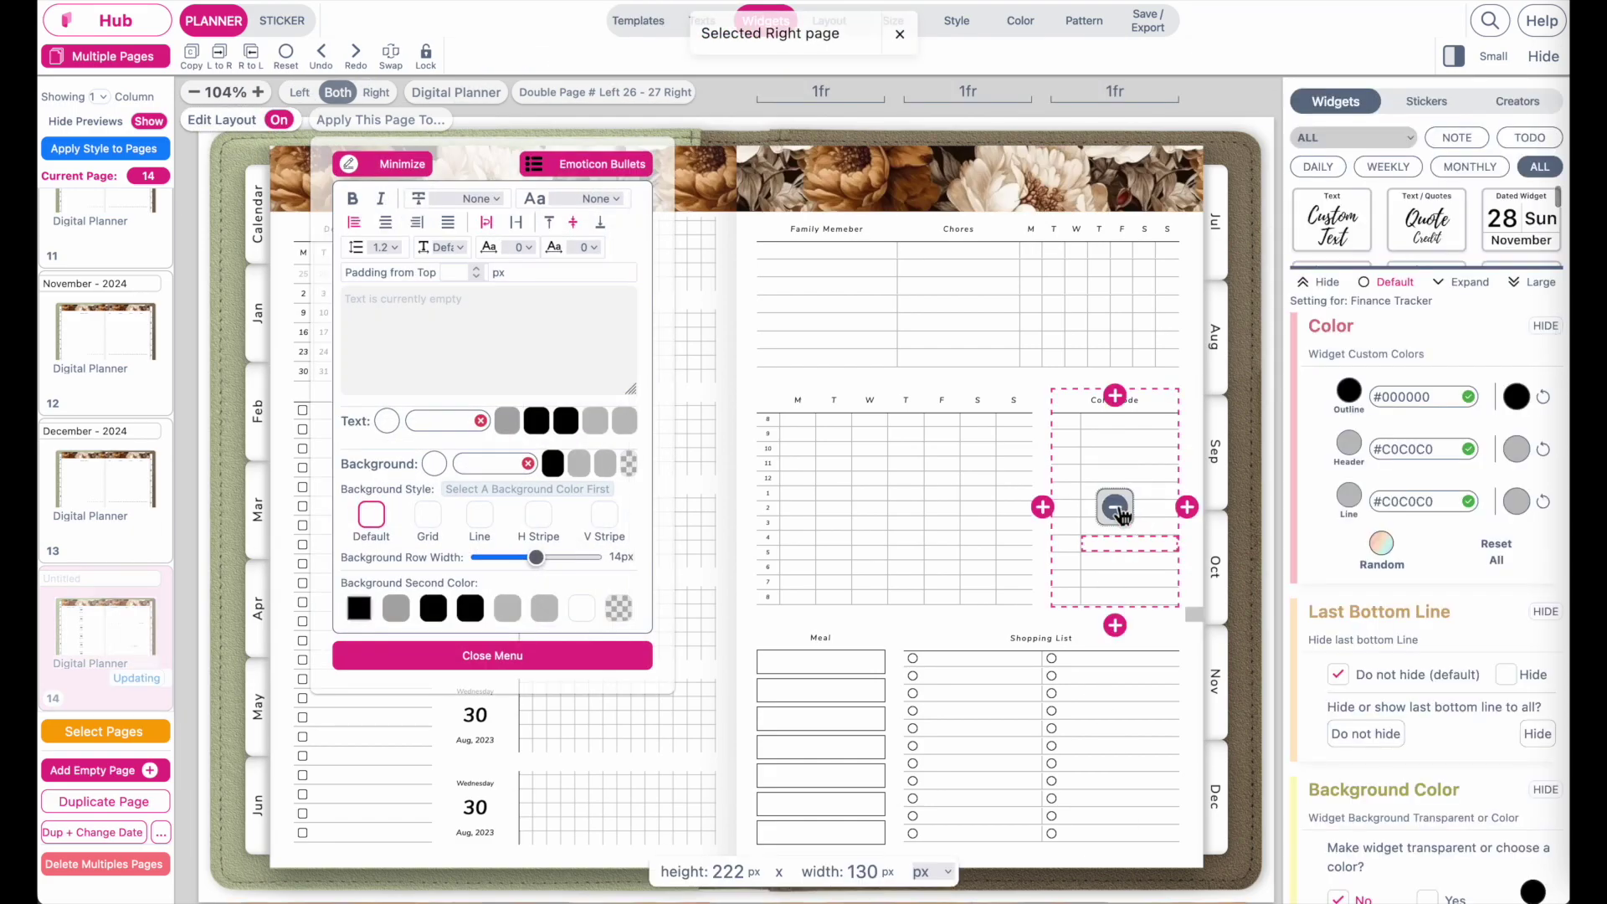
{"action": "left_click", "coordinate": [1123, 505]}
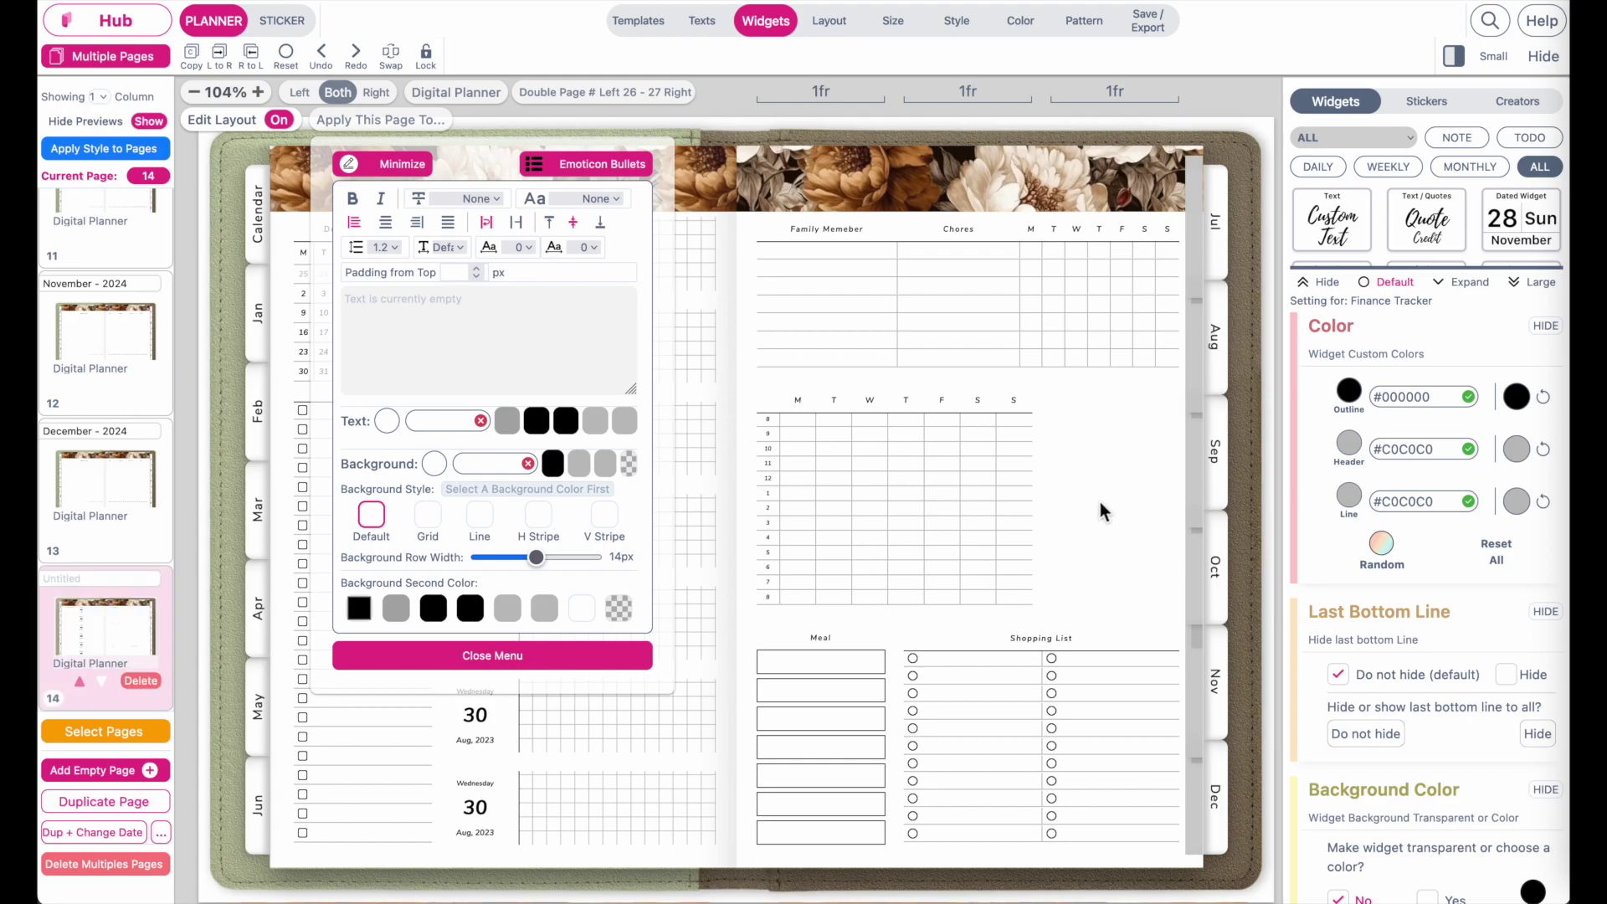
{"action": "left_click", "coordinate": [412, 172]}
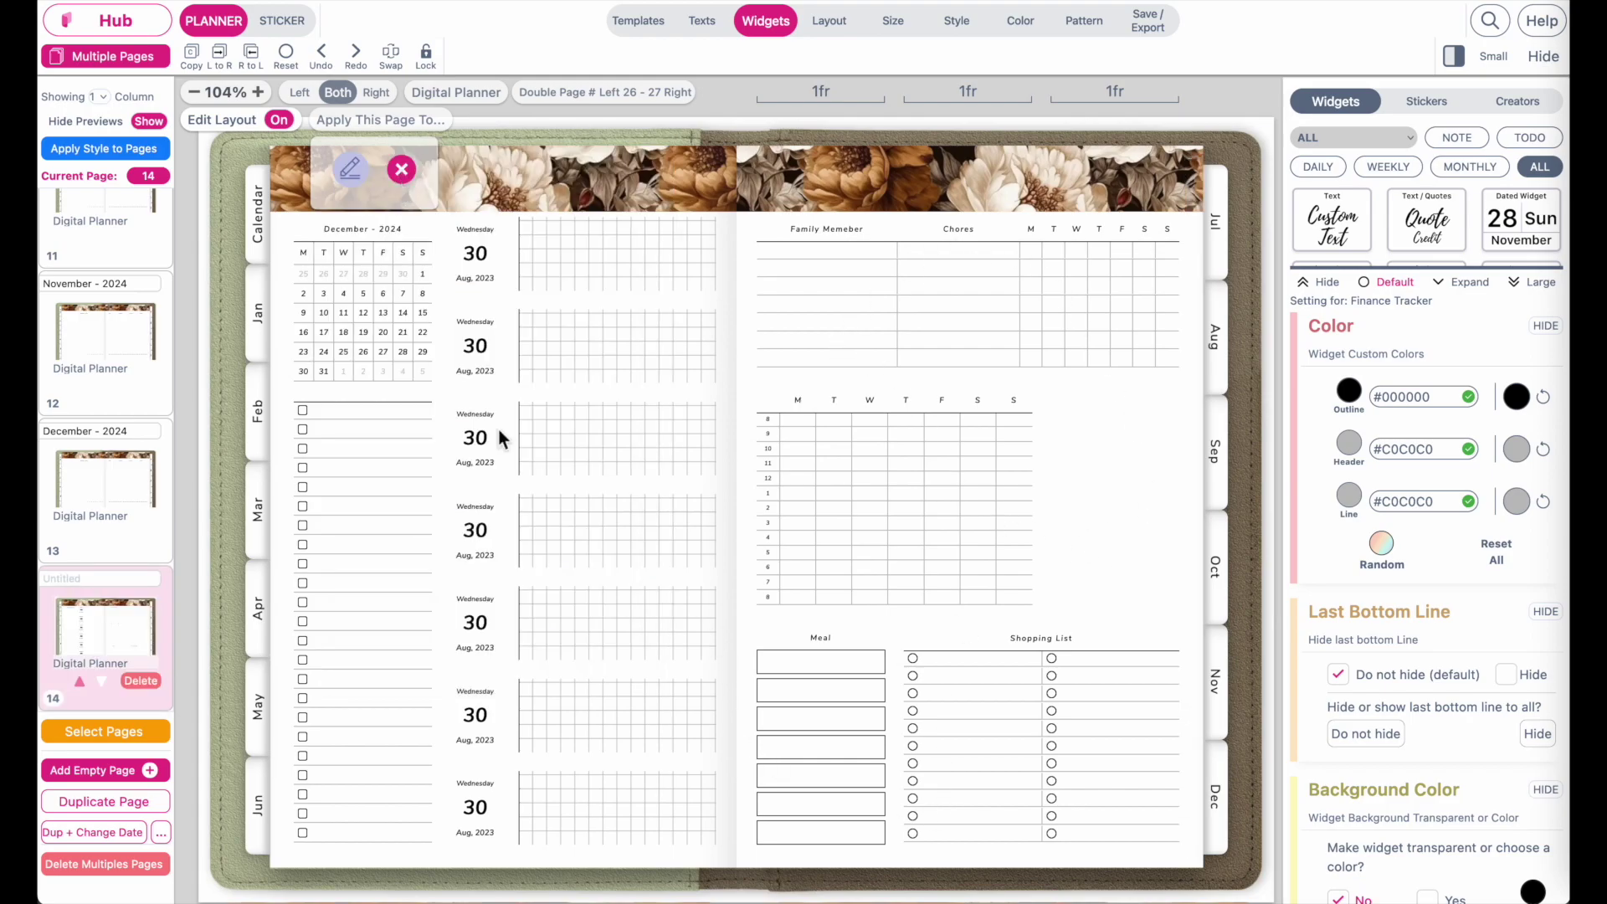
{"action": "left_click", "coordinate": [1122, 506]}
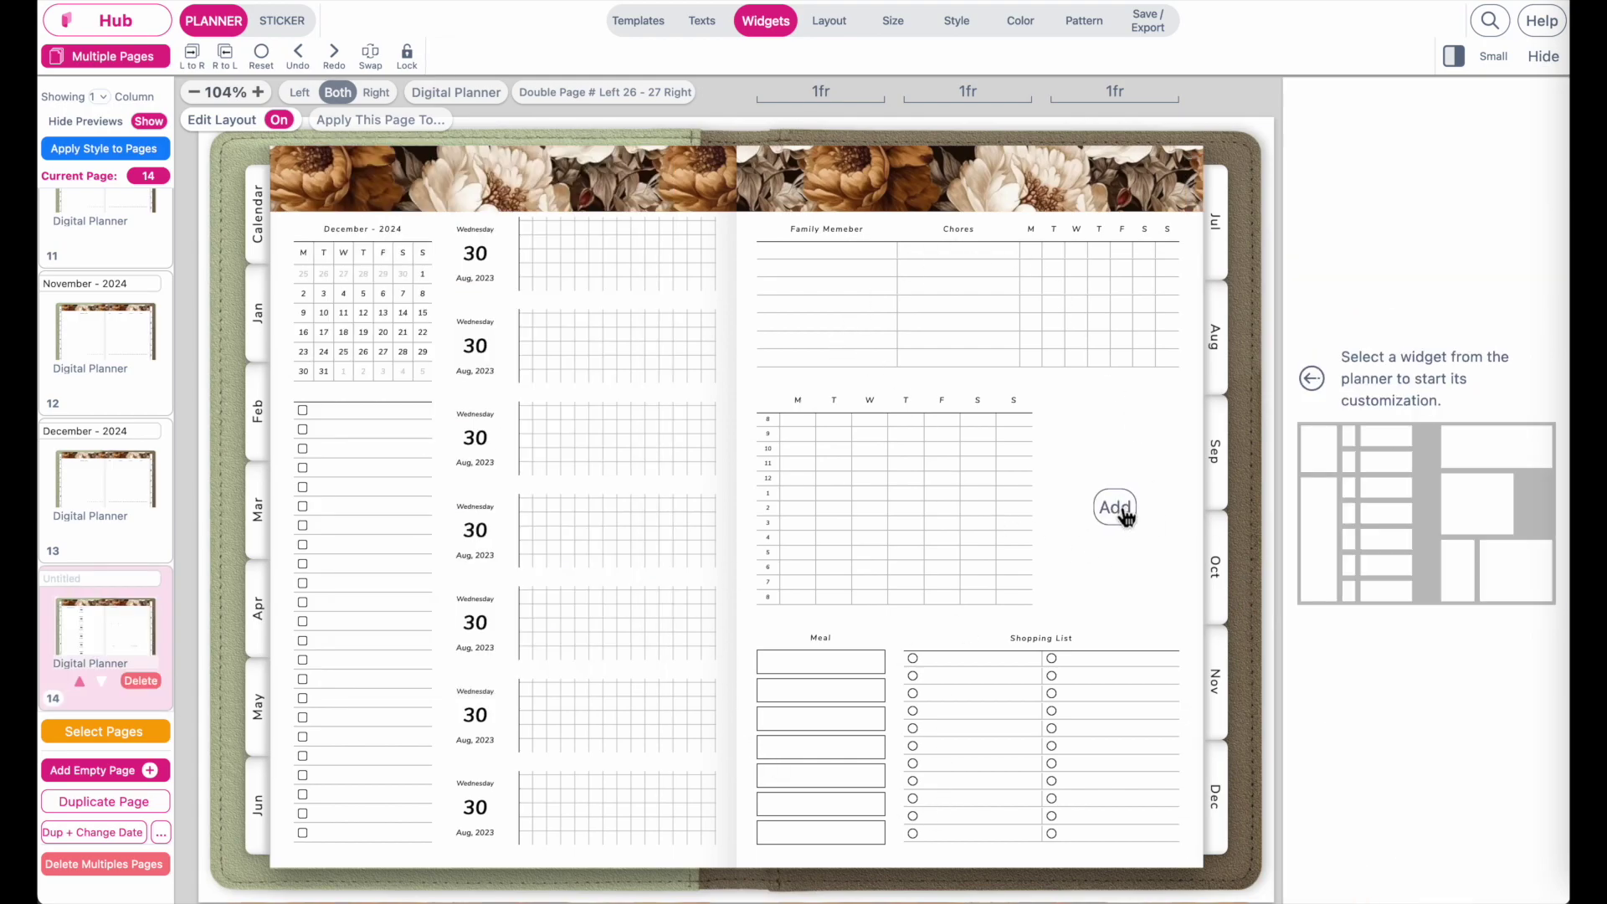
{"action": "left_click", "coordinate": [952, 517]}
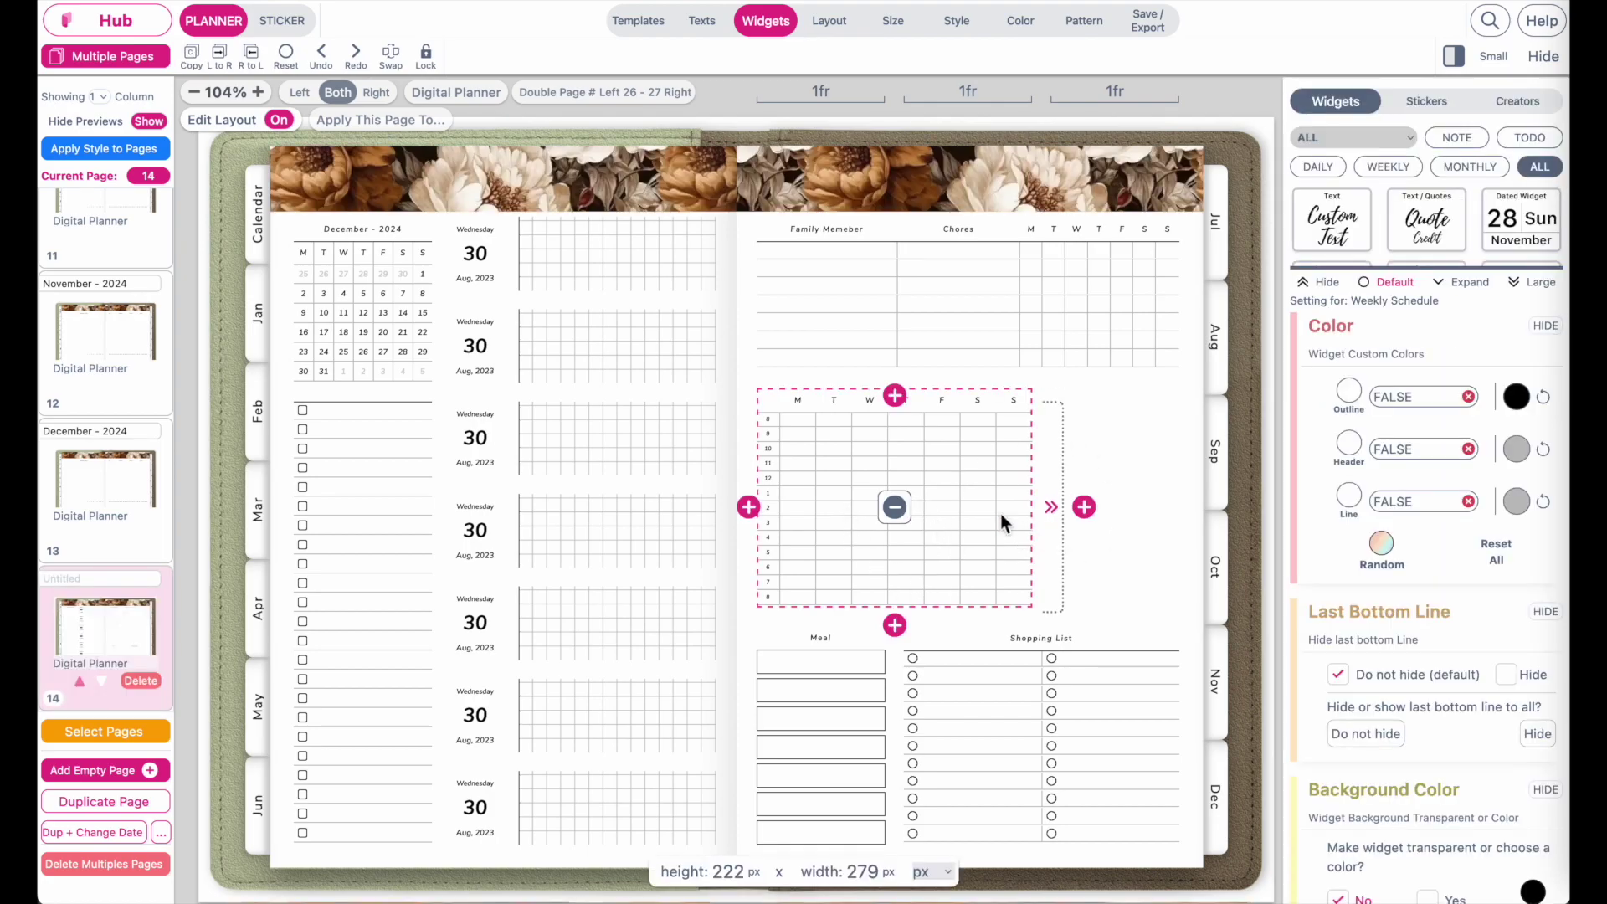
{"action": "left_click", "coordinate": [1049, 511]}
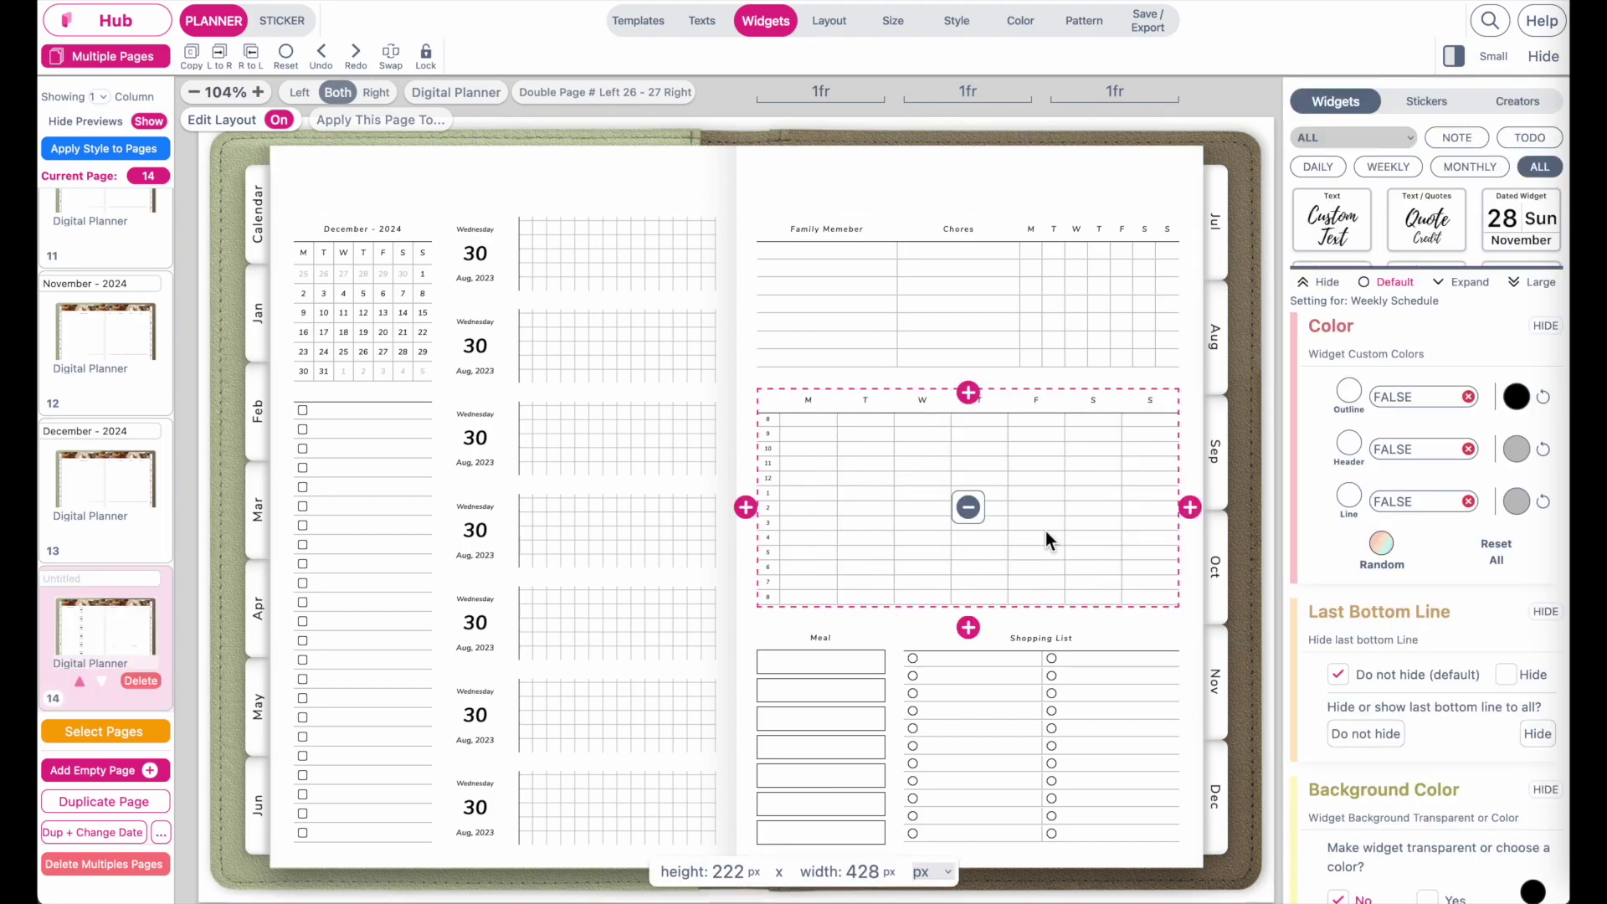
Remove the Shopping List and Meal widgets and extend the weekly schedule down to the page's bottom.
{"action": "left_click", "coordinate": [1007, 710]}
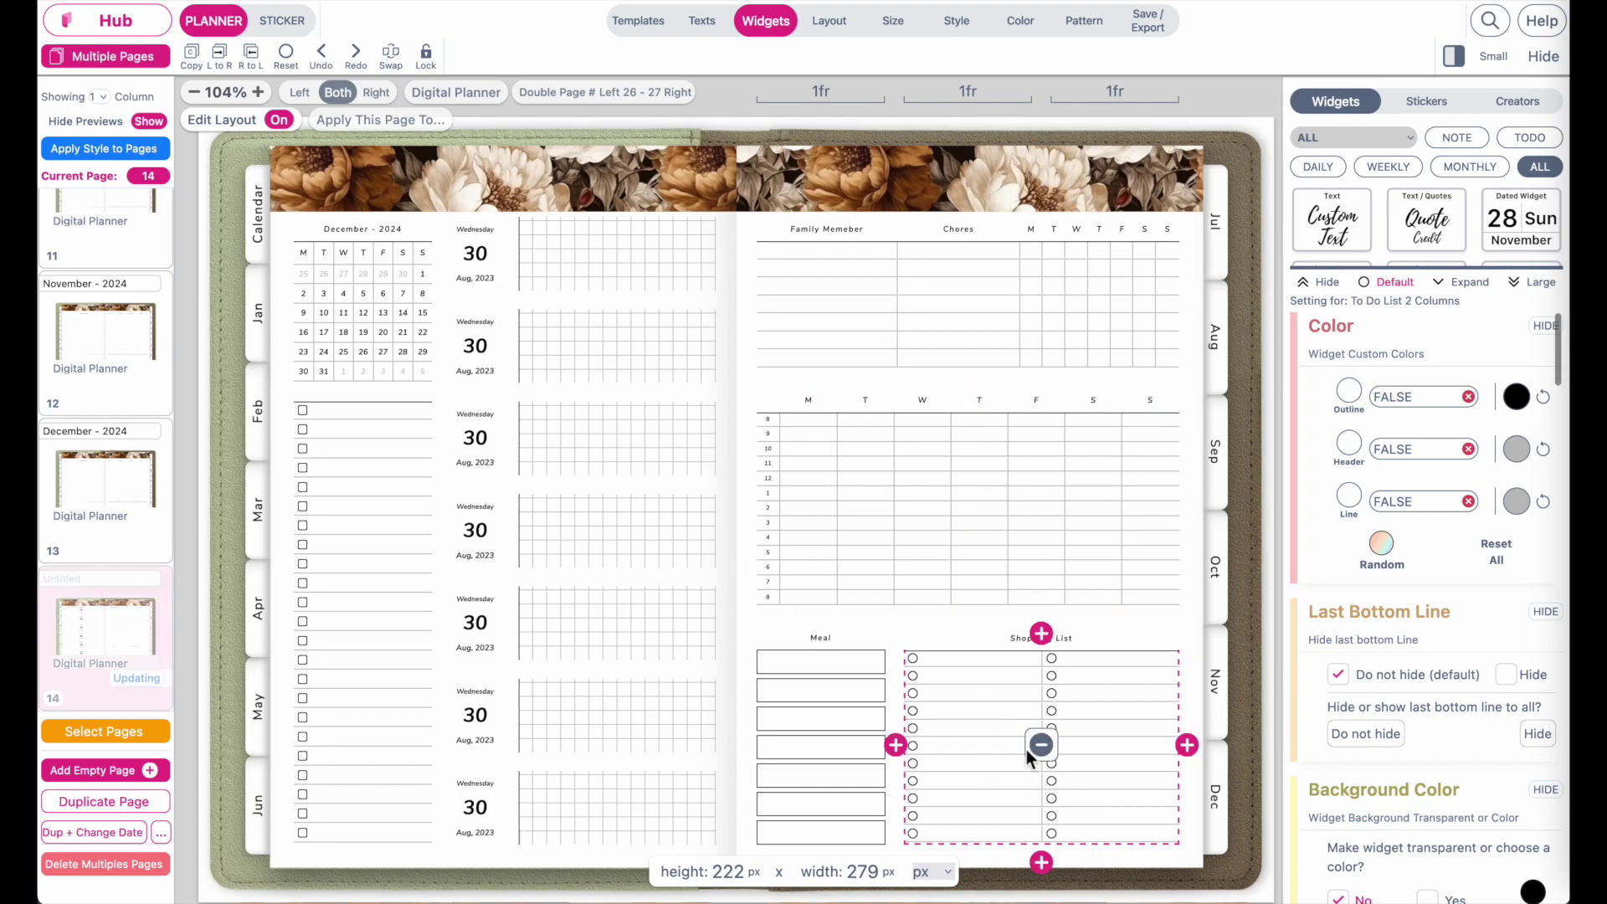
{"action": "left_click", "coordinate": [1055, 755]}
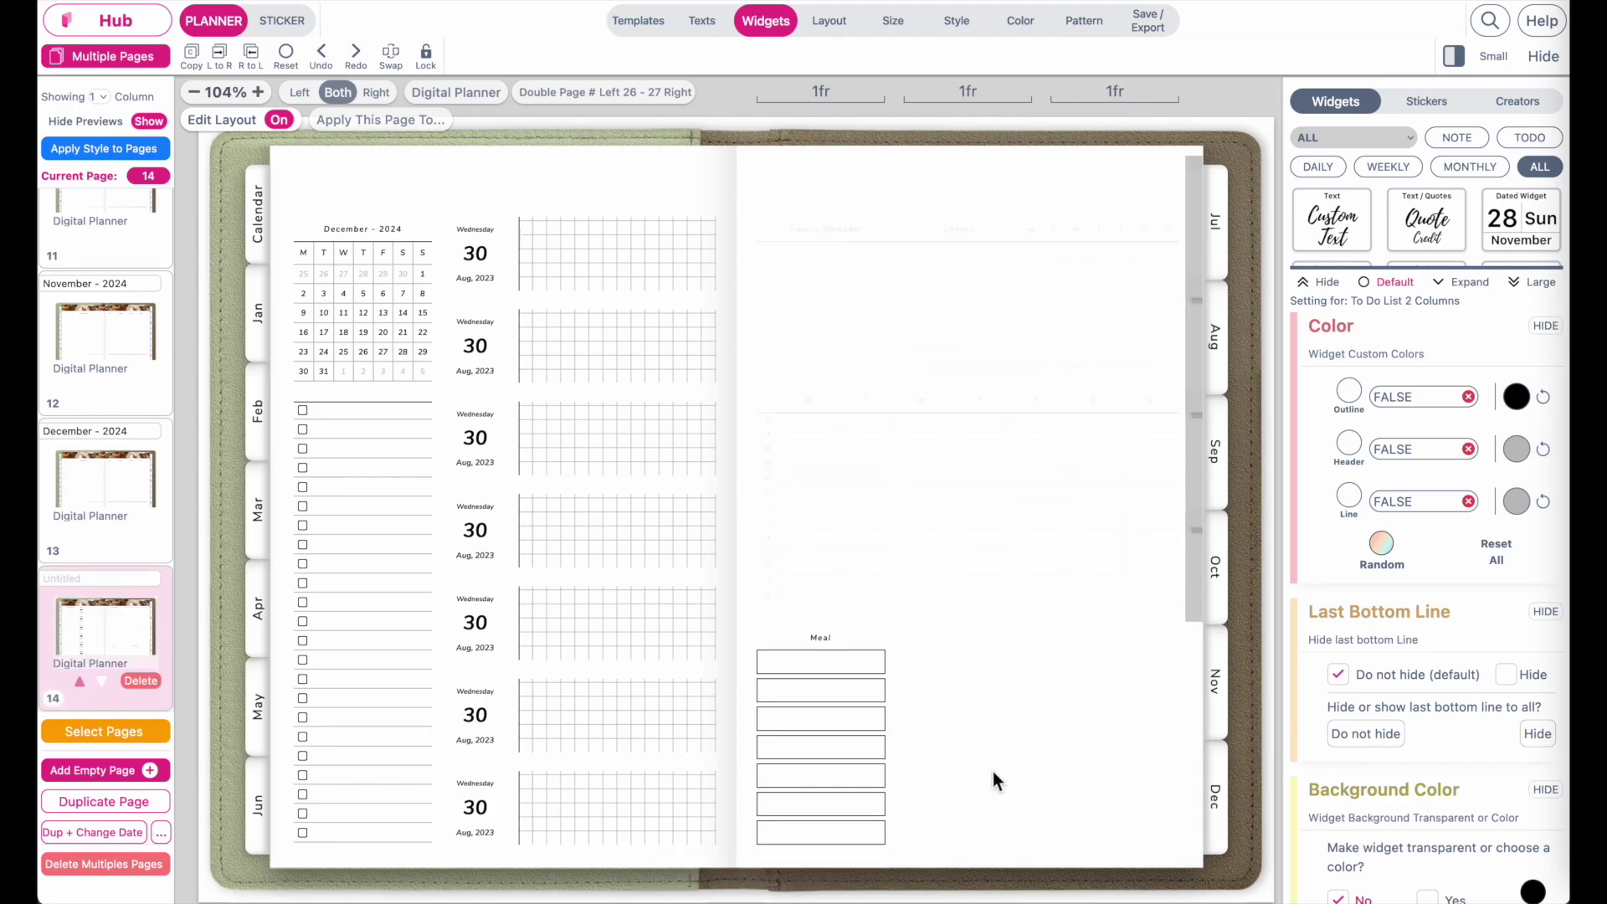
{"action": "left_click", "coordinate": [836, 743]}
{"action": "left_click", "coordinate": [820, 744]}
{"action": "left_click", "coordinate": [1051, 505]}
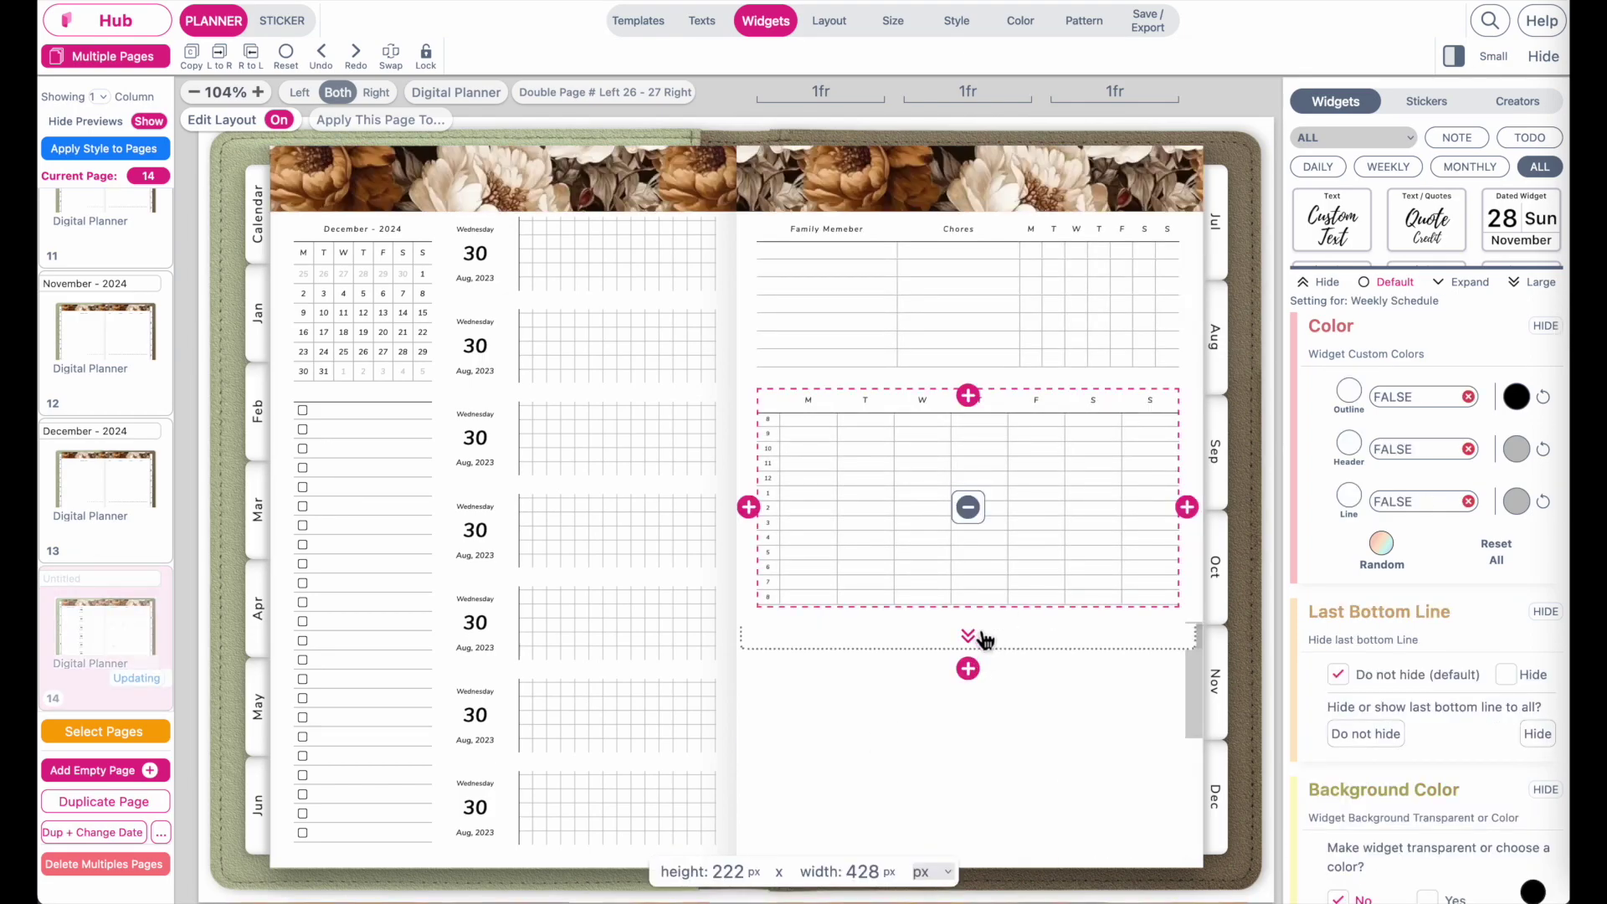
{"action": "left_click", "coordinate": [968, 801]}
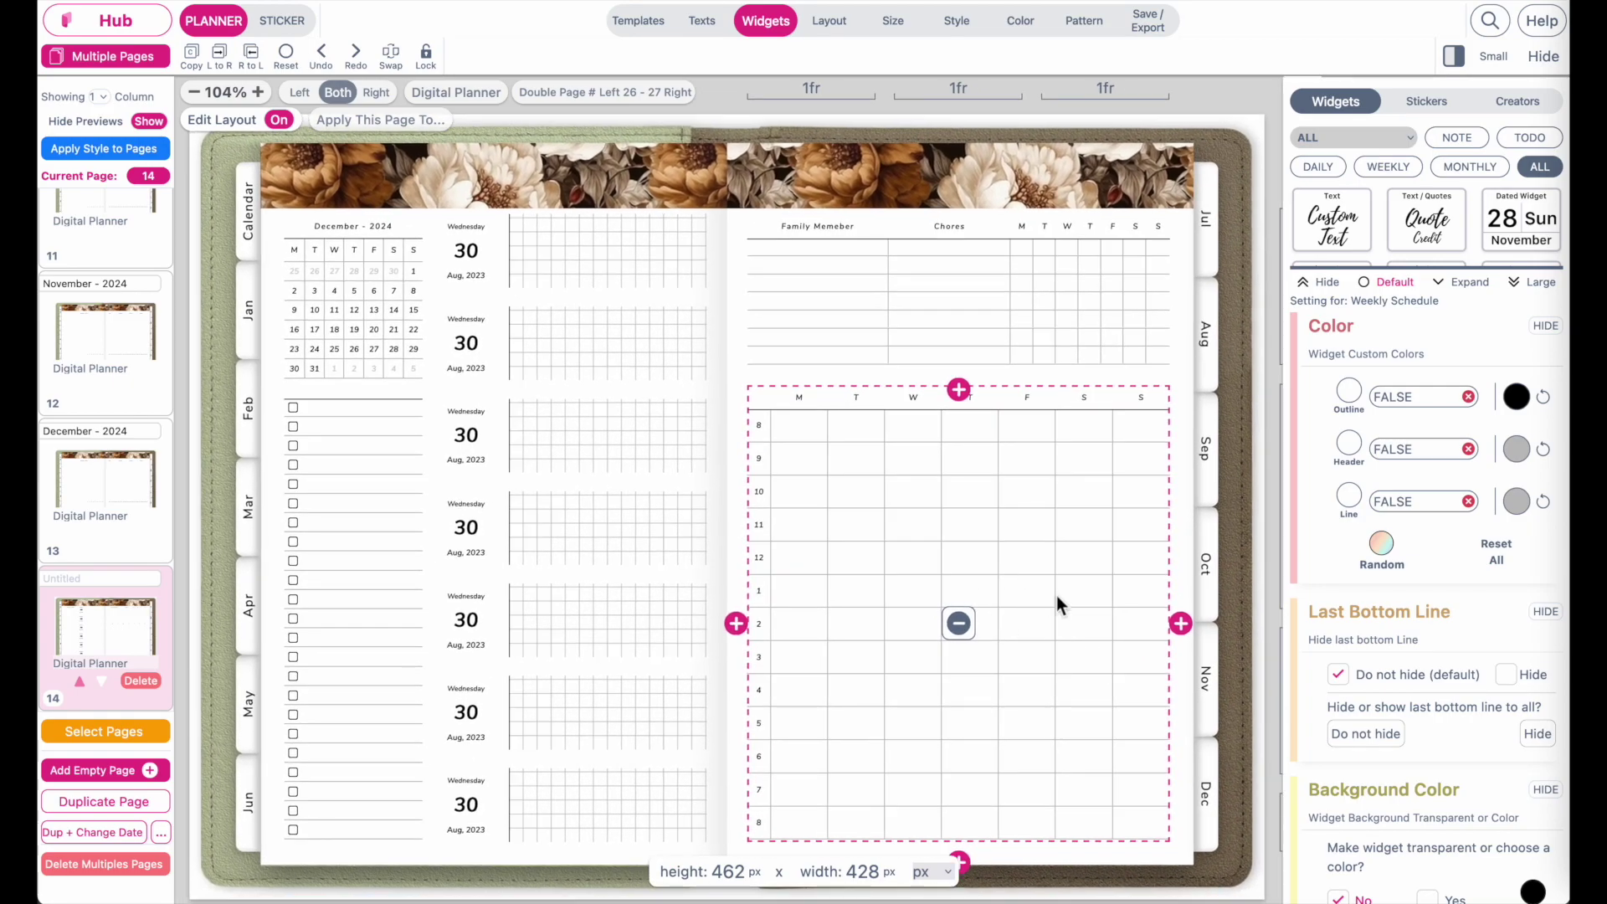
Change the checkboxes of the to-do list under the small calendar to outlined circles.
{"action": "left_click", "coordinate": [338, 526]}
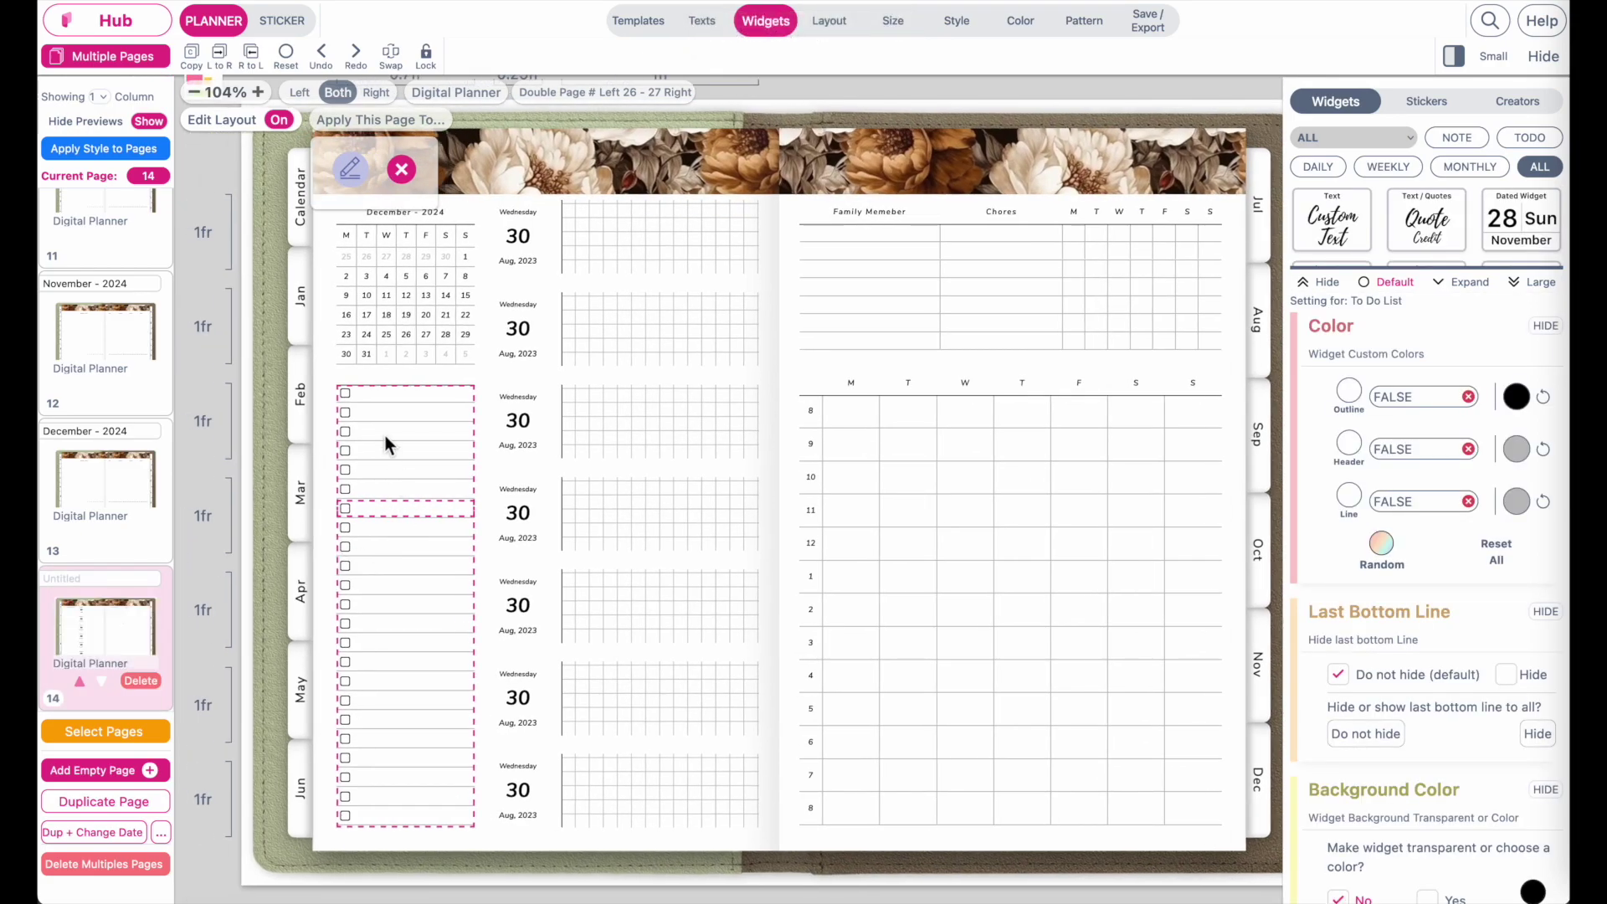
{"action": "scroll", "coordinate": [1390, 700], "scroll_direction": "down", "scroll_amount": 15}
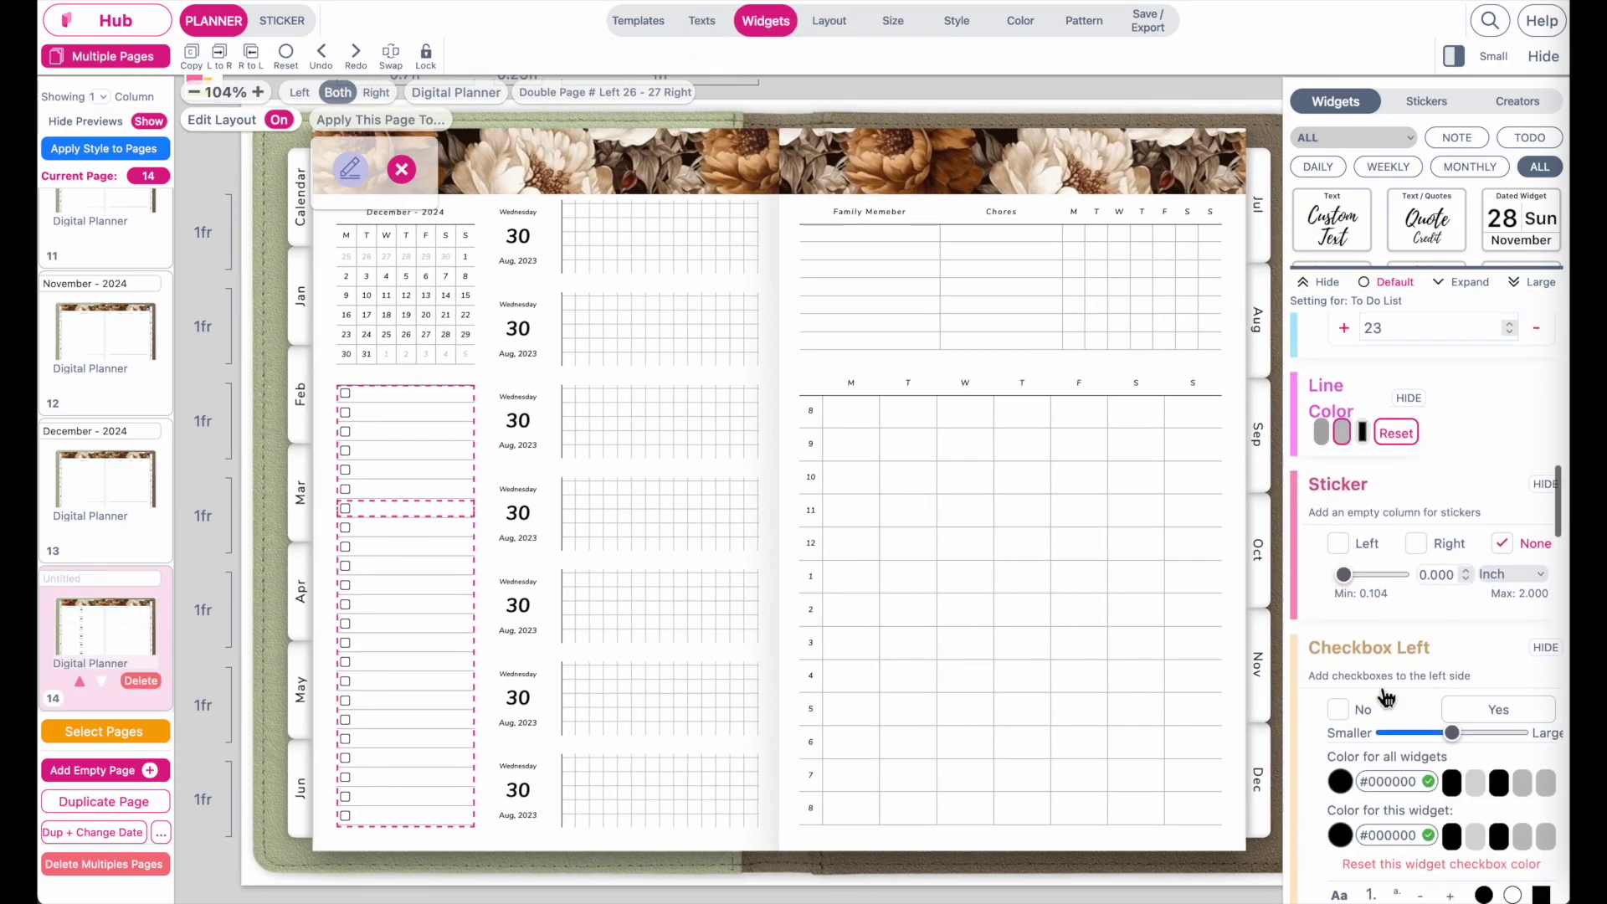
{"action": "scroll", "coordinate": [1389, 698], "scroll_direction": "down", "scroll_amount": 1}
{"action": "left_click", "coordinate": [1513, 505]}
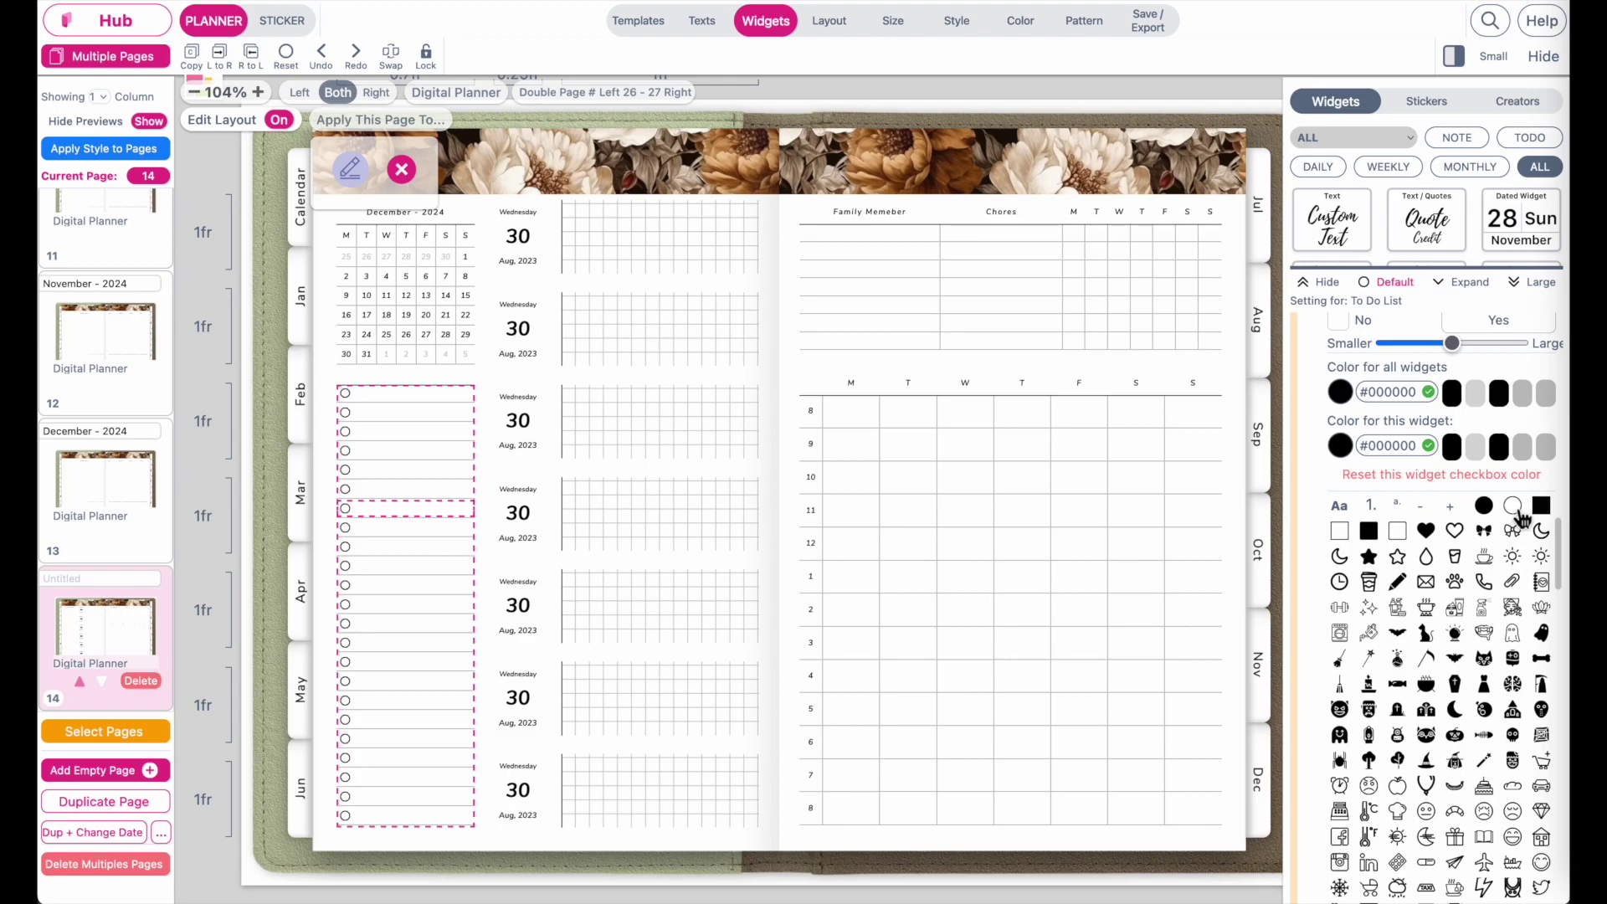
Set the to-do list under the small calendar to 21 rows.
{"action": "scroll", "coordinate": [1461, 400], "scroll_direction": "up", "scroll_amount": 6}
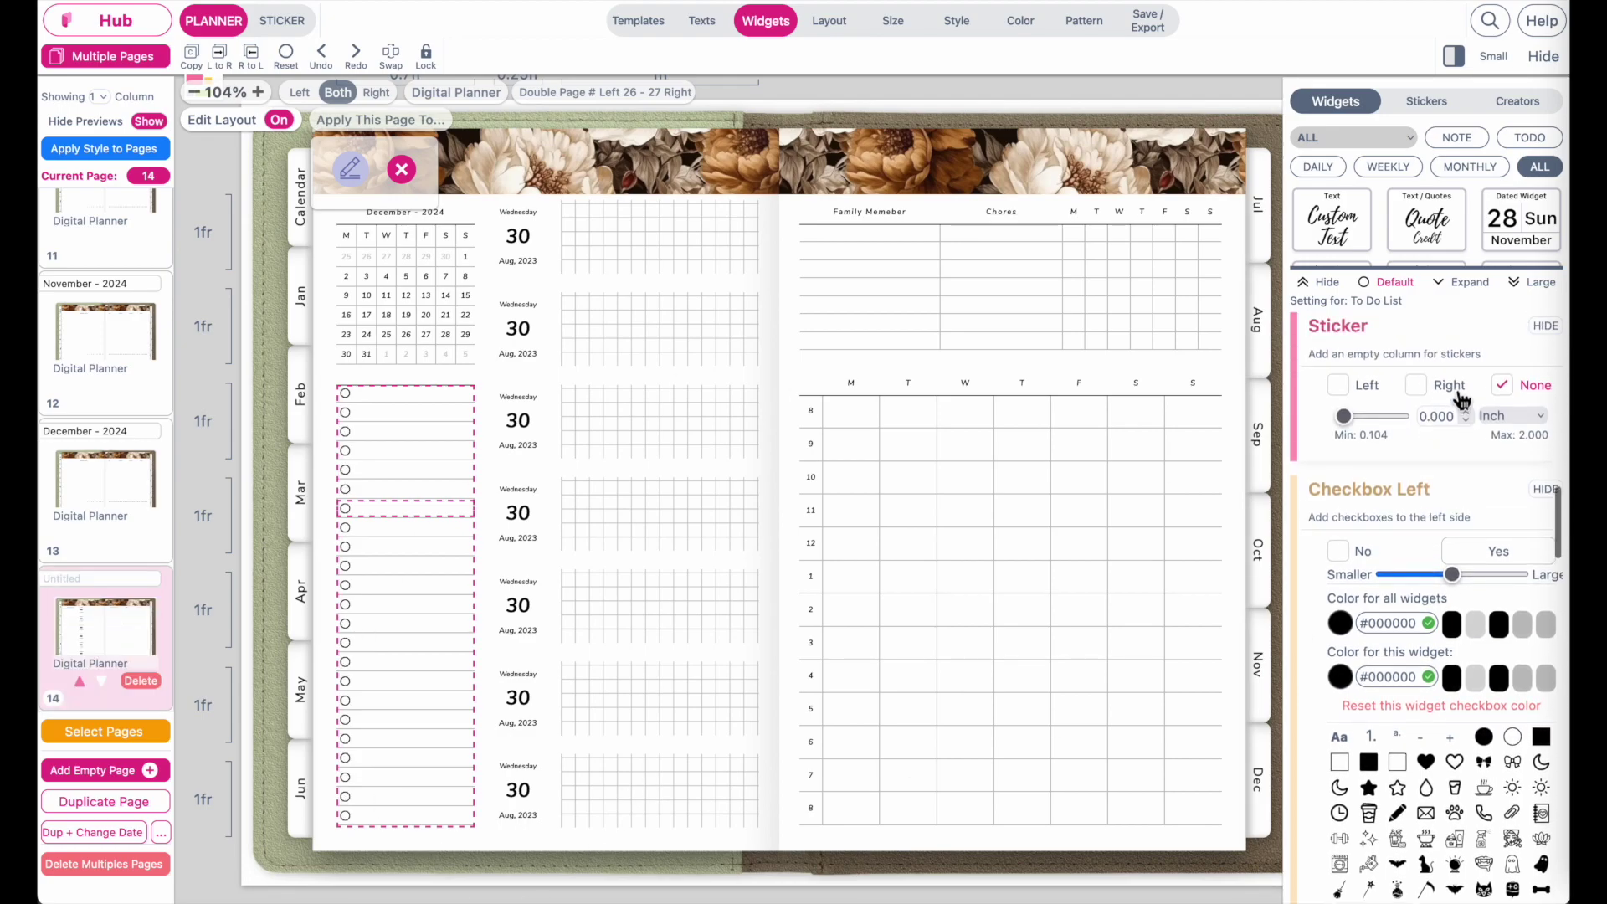
{"action": "scroll", "coordinate": [1461, 400], "scroll_direction": "up", "scroll_amount": 1}
{"action": "left_click", "coordinate": [1537, 529]}
{"action": "left_click", "coordinate": [1536, 529]}
{"action": "left_click", "coordinate": [1537, 529]}
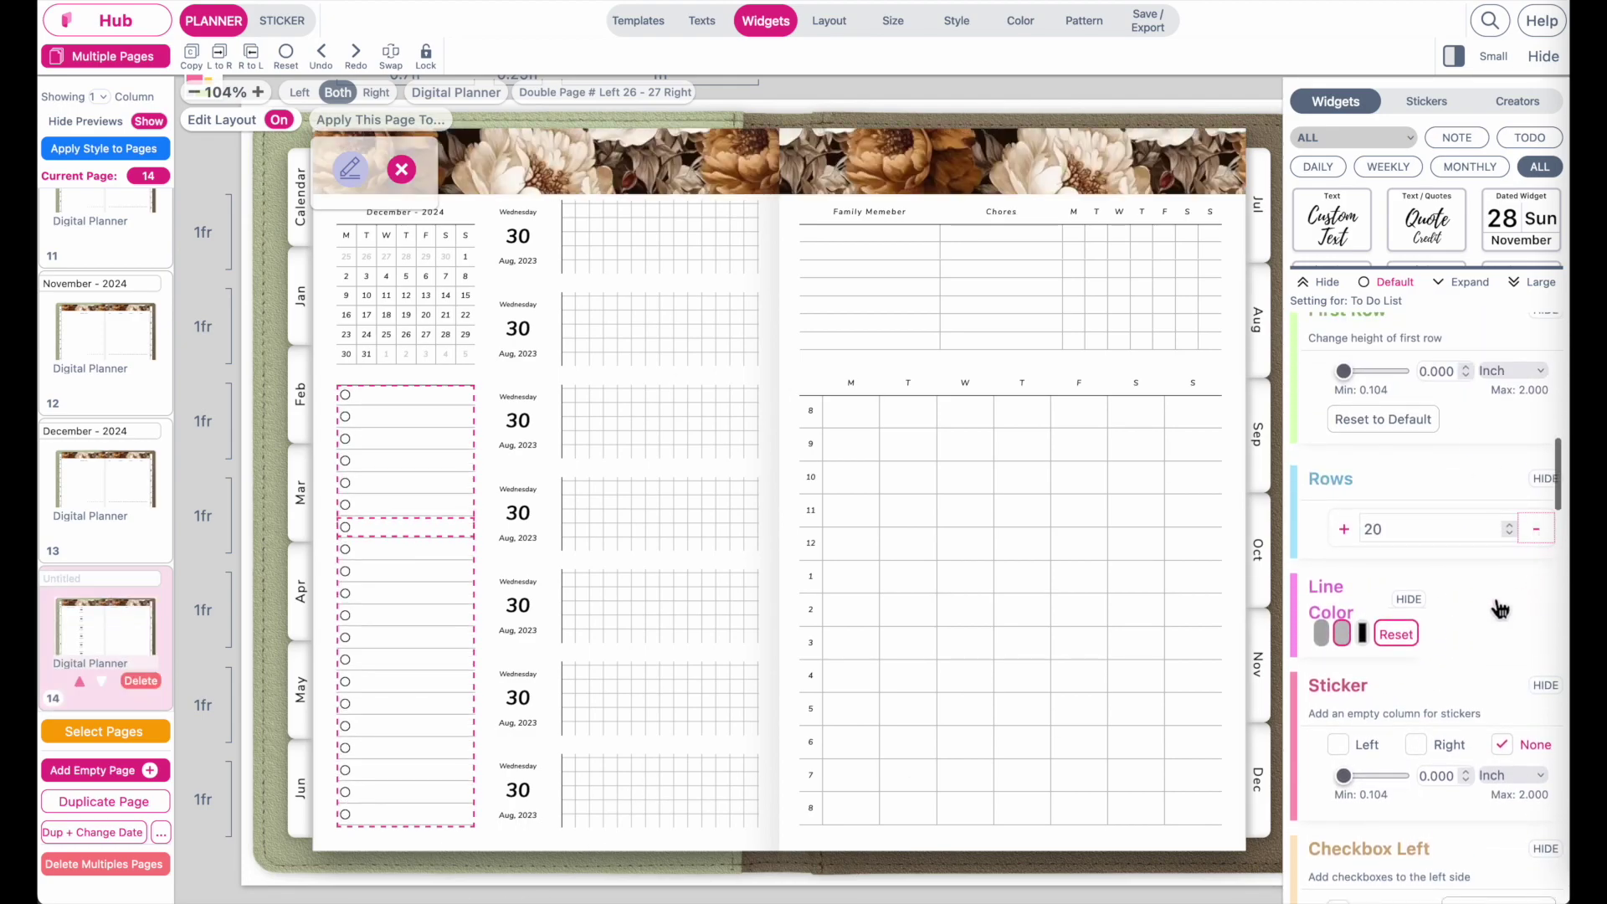
{"action": "left_click", "coordinate": [1344, 529]}
{"action": "left_click", "coordinate": [1344, 529]}
{"action": "left_click", "coordinate": [1345, 529]}
{"action": "left_click", "coordinate": [1344, 529]}
{"action": "left_click", "coordinate": [1536, 529]}
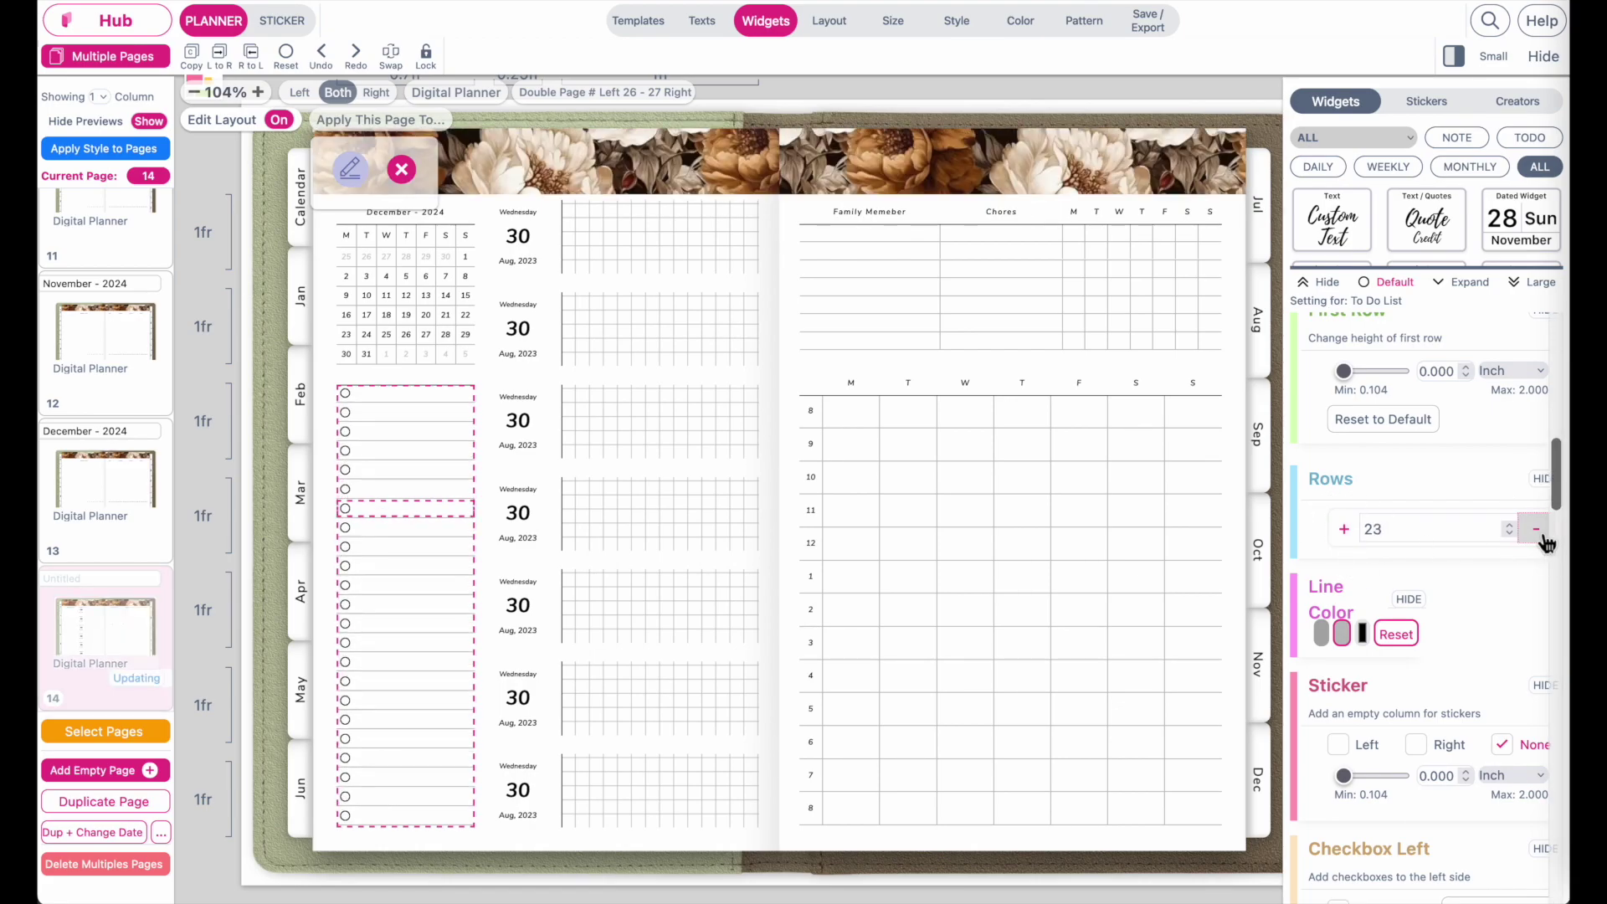
{"action": "left_click", "coordinate": [1537, 529]}
{"action": "left_click", "coordinate": [1537, 529]}
{"action": "scroll", "coordinate": [1003, 710], "scroll_direction": "up", "scroll_amount": 1}
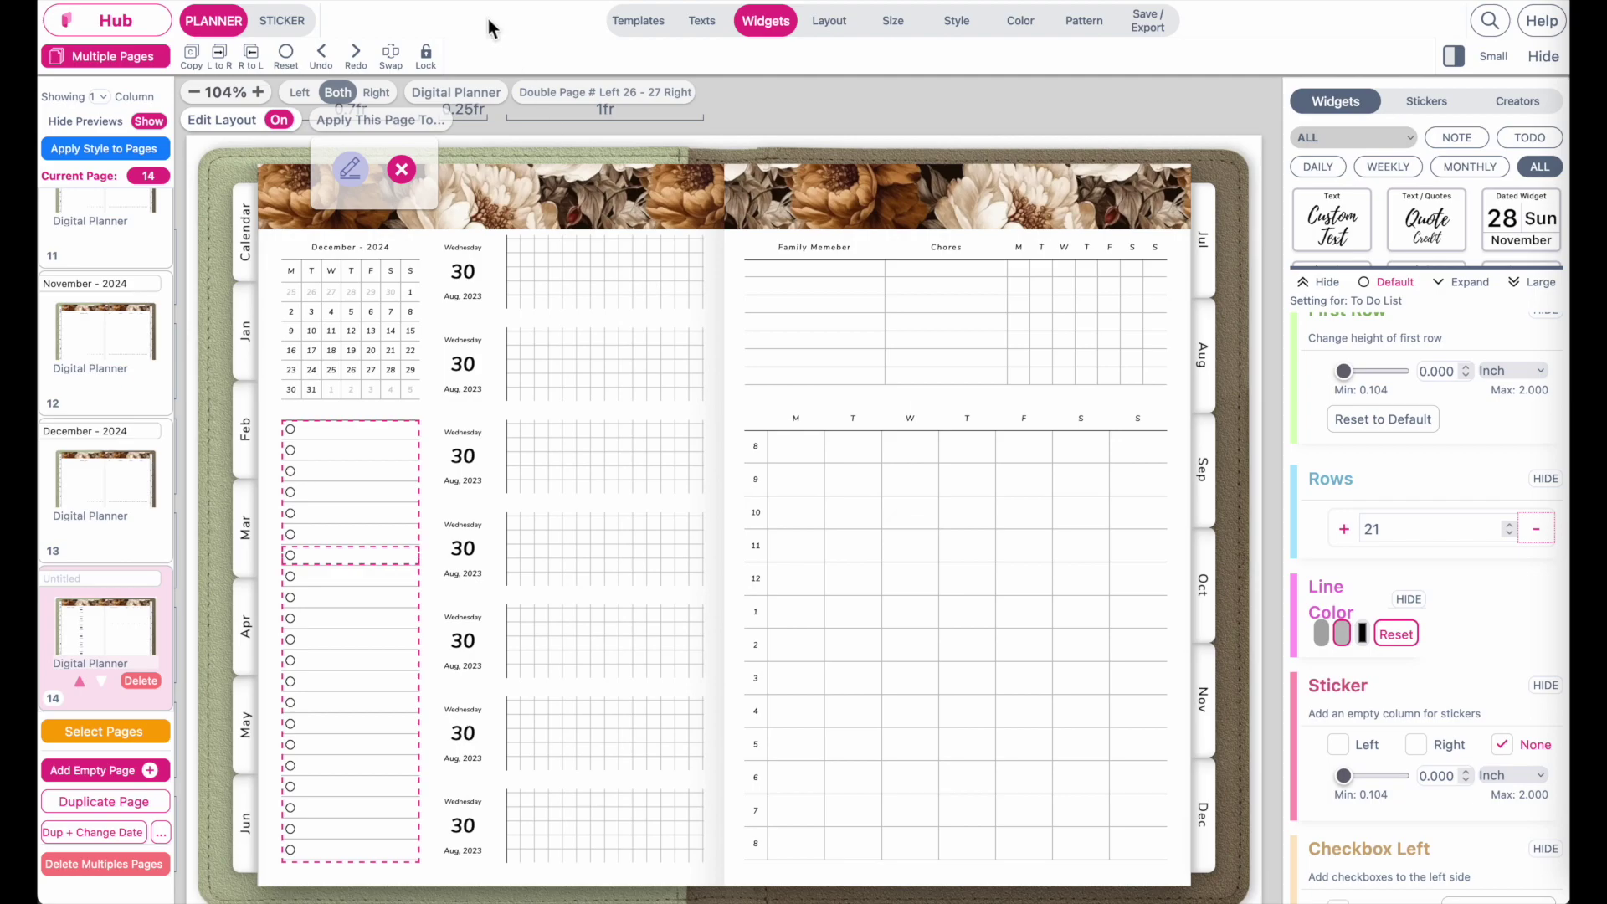
Apply the skeleton of the "Wekly Starter" template from the Starter Weekly DATED collection to both sides of the current page.
{"action": "left_click", "coordinate": [657, 22]}
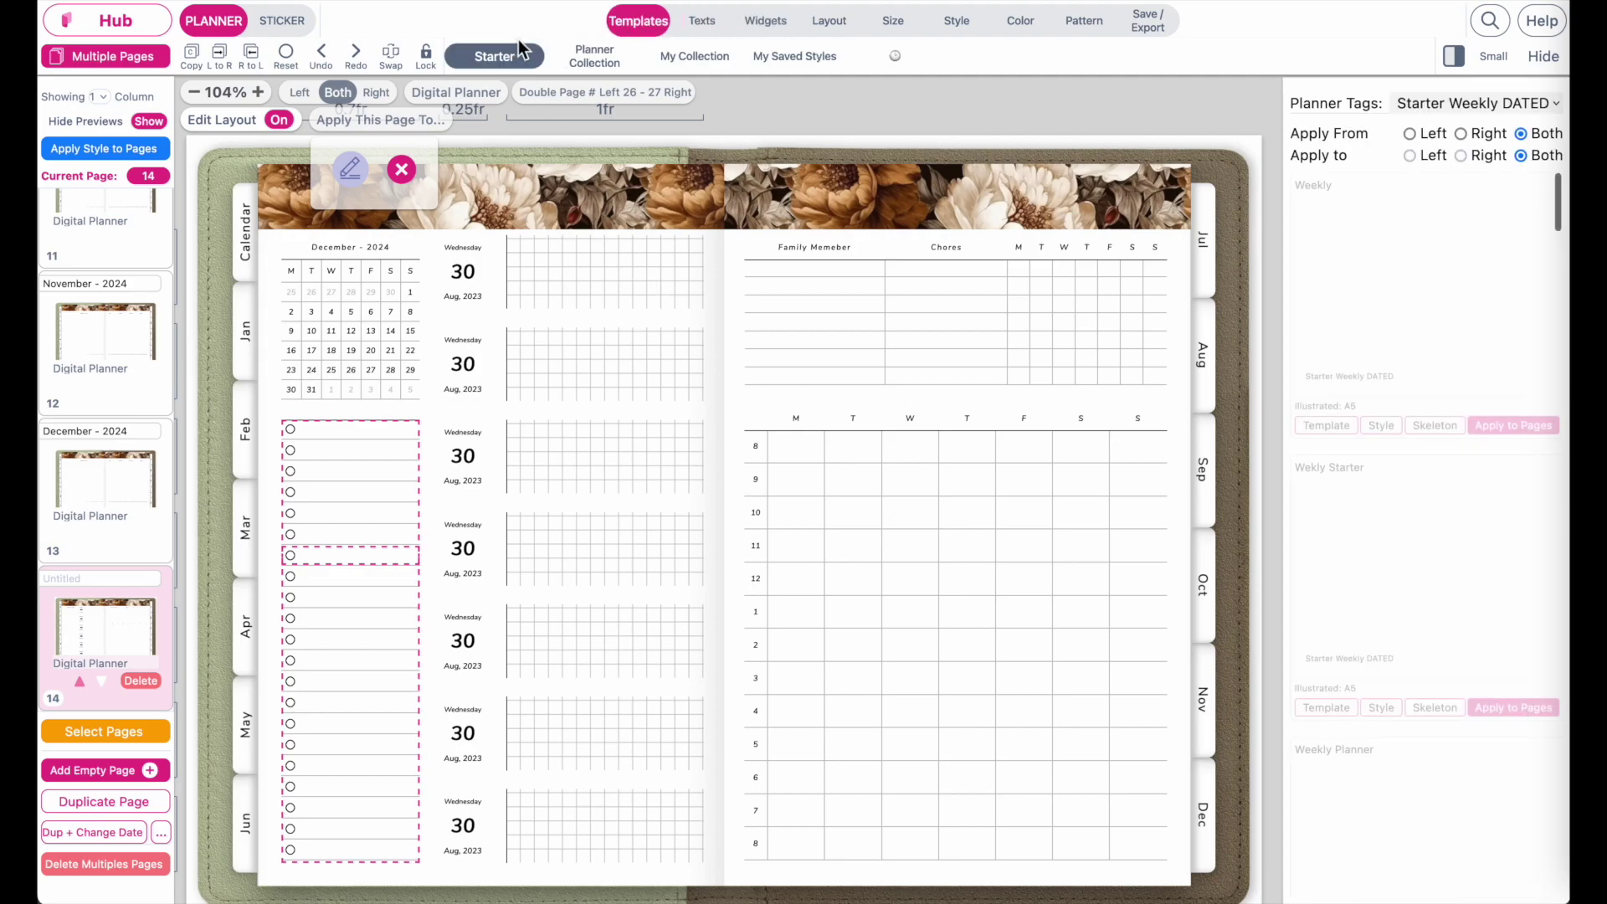
{"action": "left_click", "coordinate": [1471, 107]}
{"action": "left_click", "coordinate": [1473, 117]}
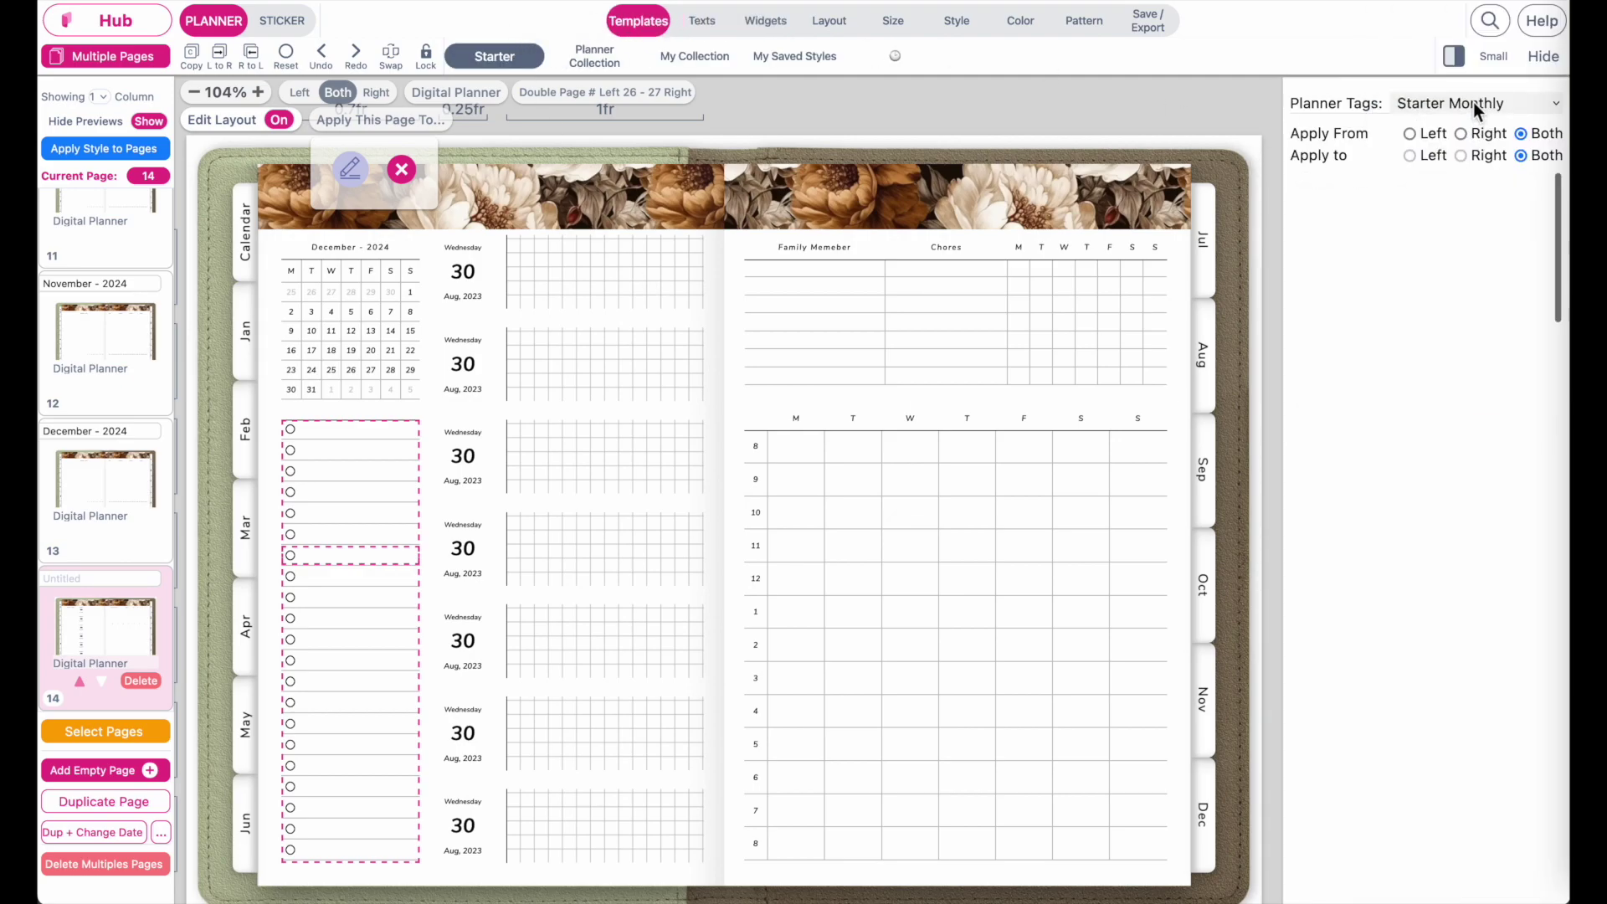
{"action": "left_click", "coordinate": [1473, 103]}
{"action": "left_click", "coordinate": [1473, 188]}
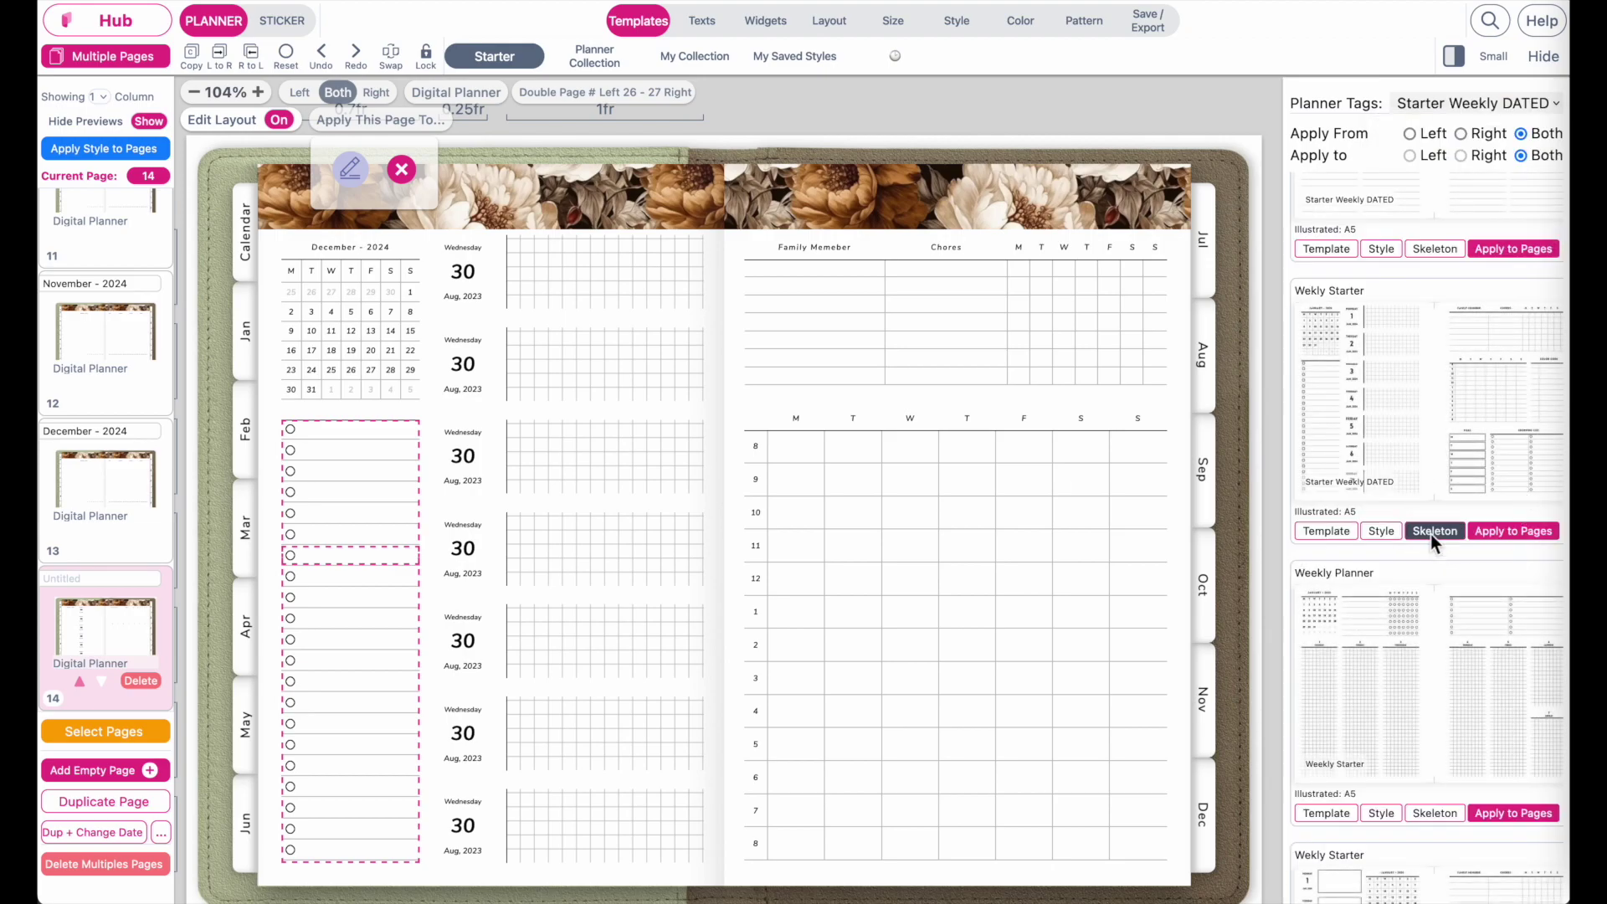
{"action": "left_click", "coordinate": [1433, 532]}
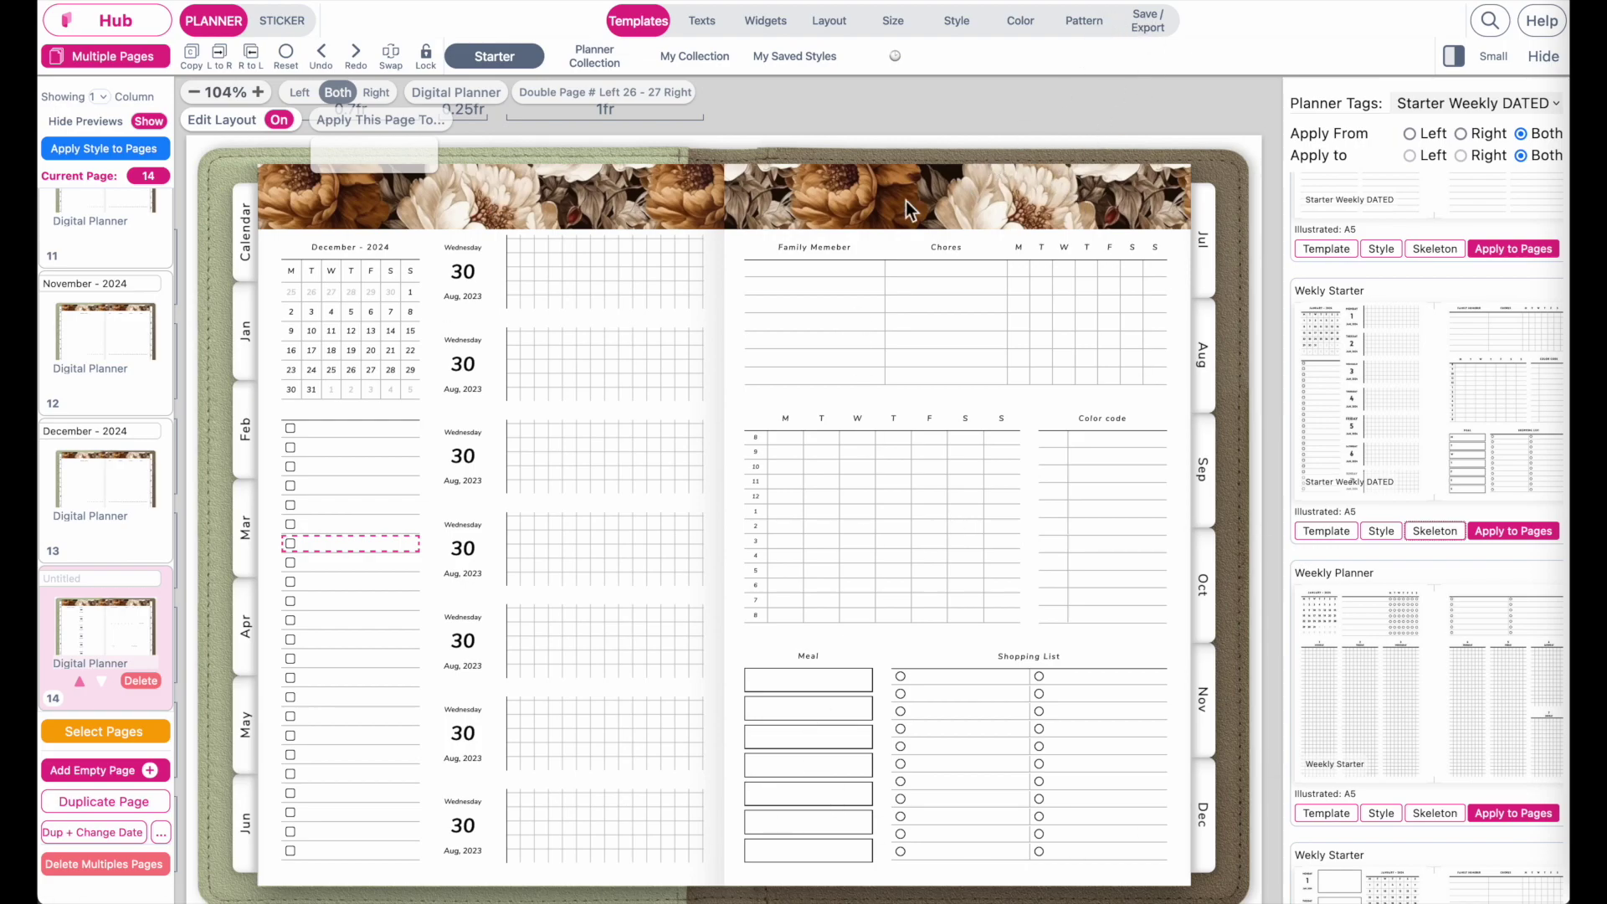
Try the SIDE ROUNDED RECTANGLE background on the weekly page and replace it with TOP AND BOTTOM VARIATION, using fixed-color patterns.
{"action": "left_click", "coordinate": [1092, 31]}
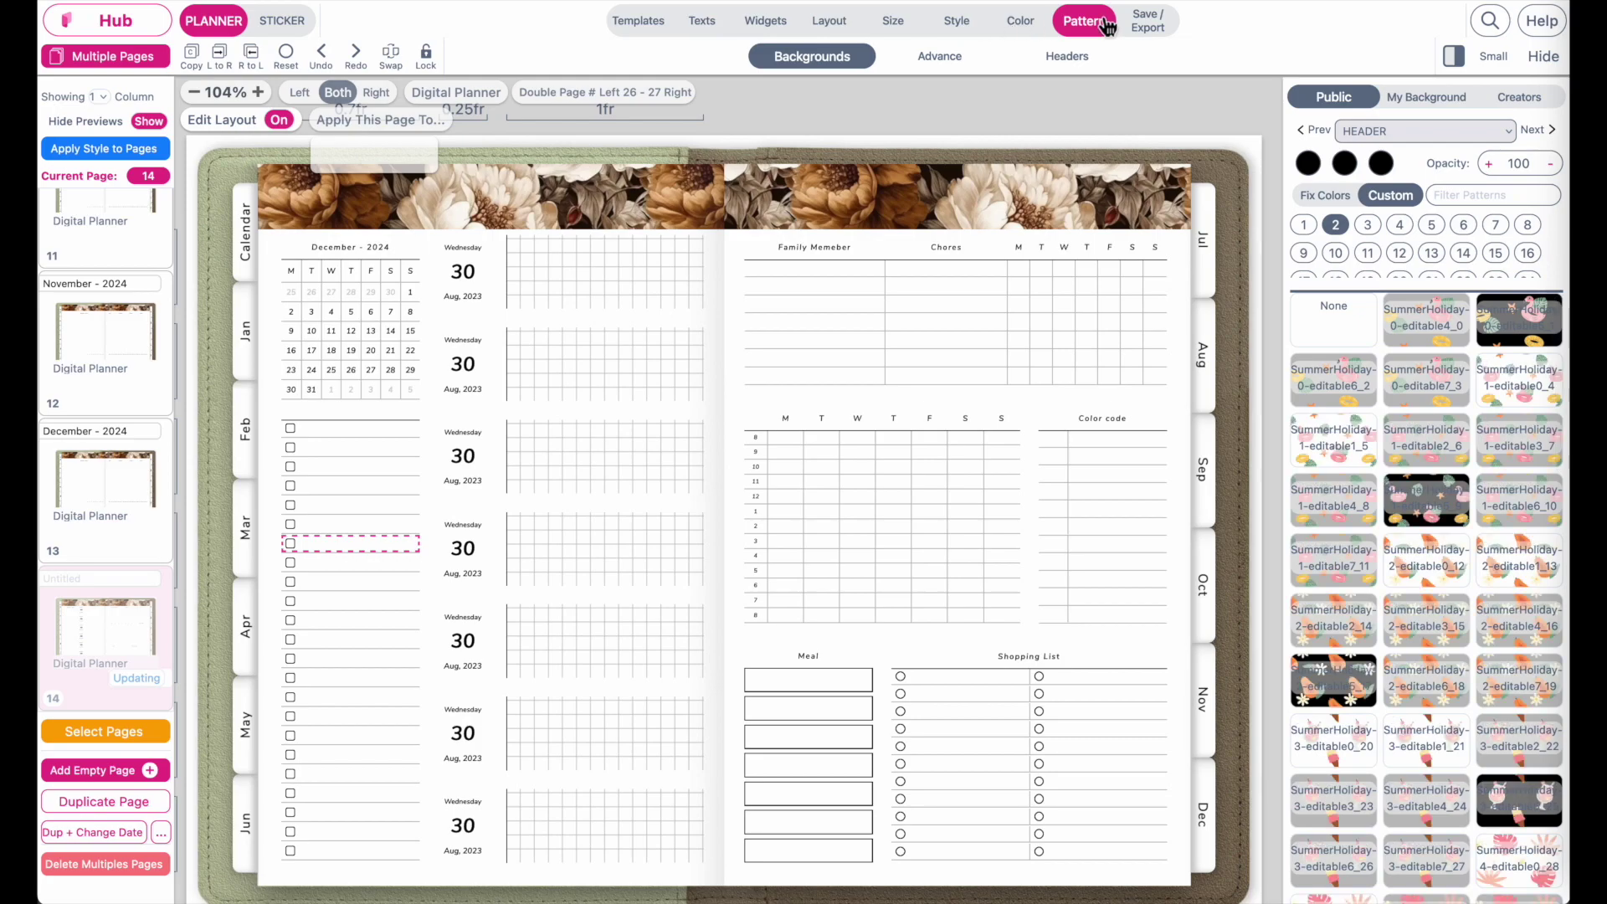
{"action": "left_click", "coordinate": [1468, 137]}
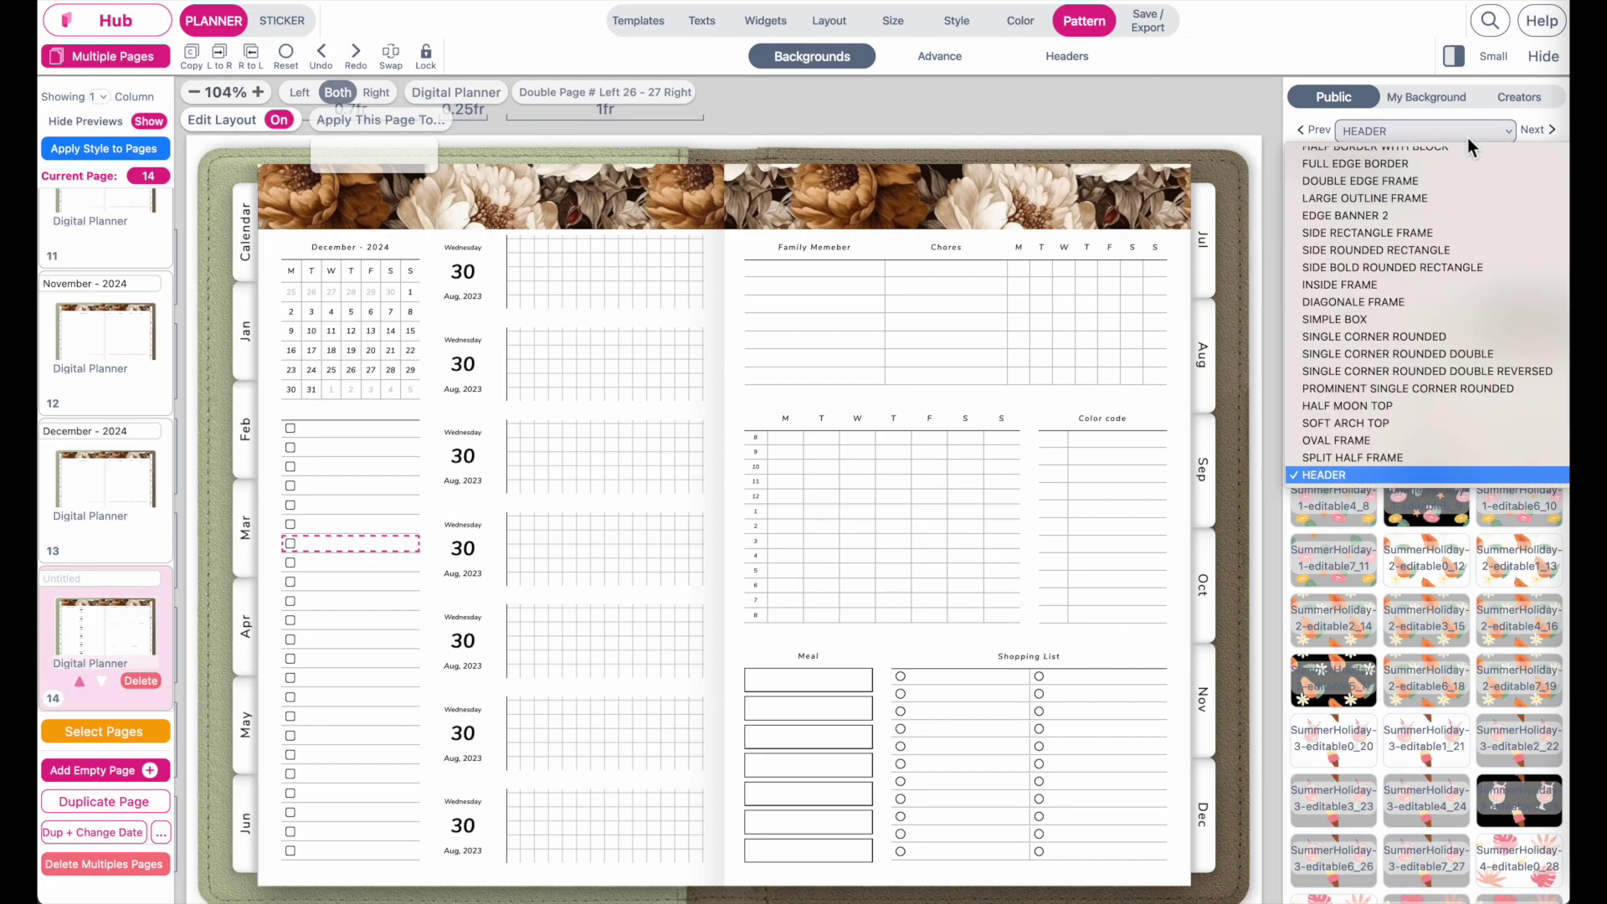
{"action": "left_click", "coordinate": [1376, 251]}
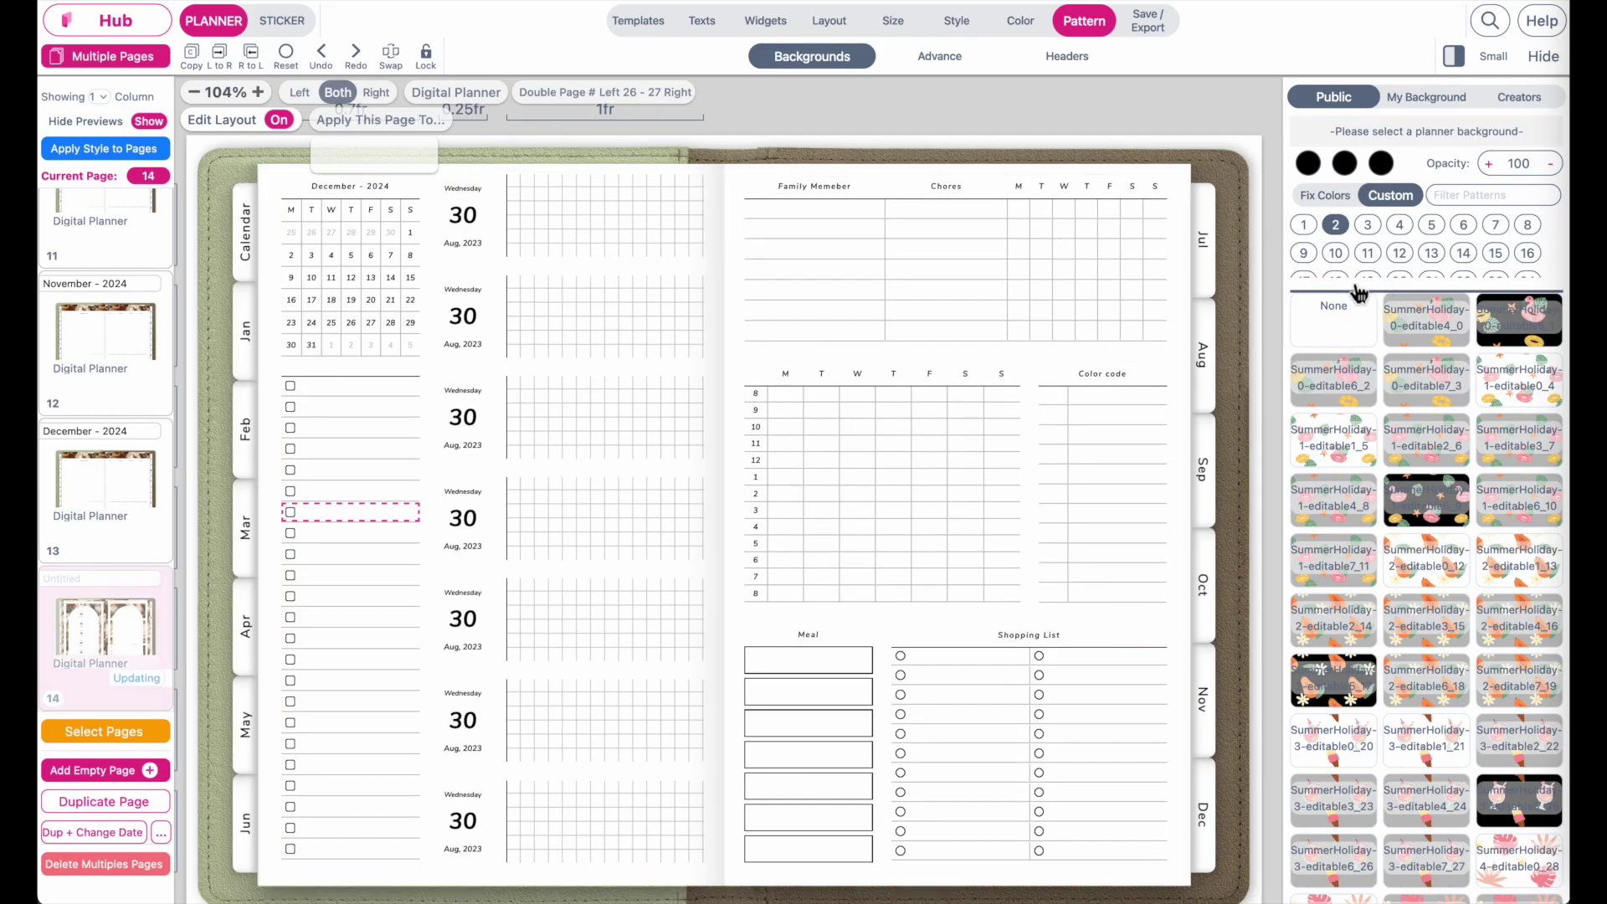
{"action": "left_click", "coordinate": [1414, 196]}
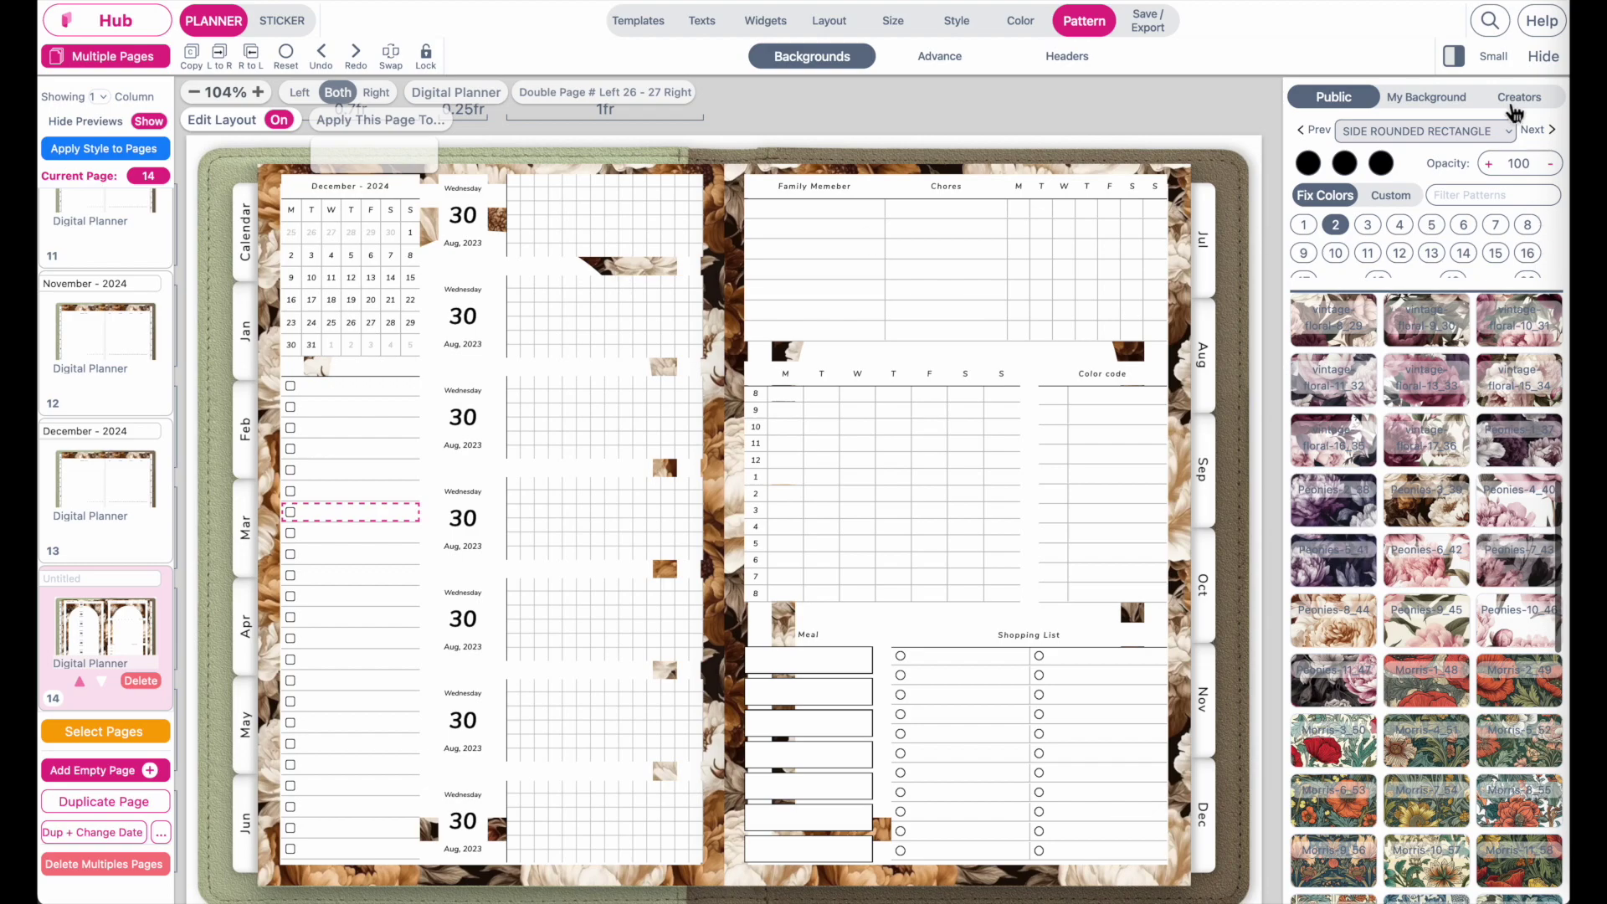
{"action": "left_click", "coordinate": [1427, 134]}
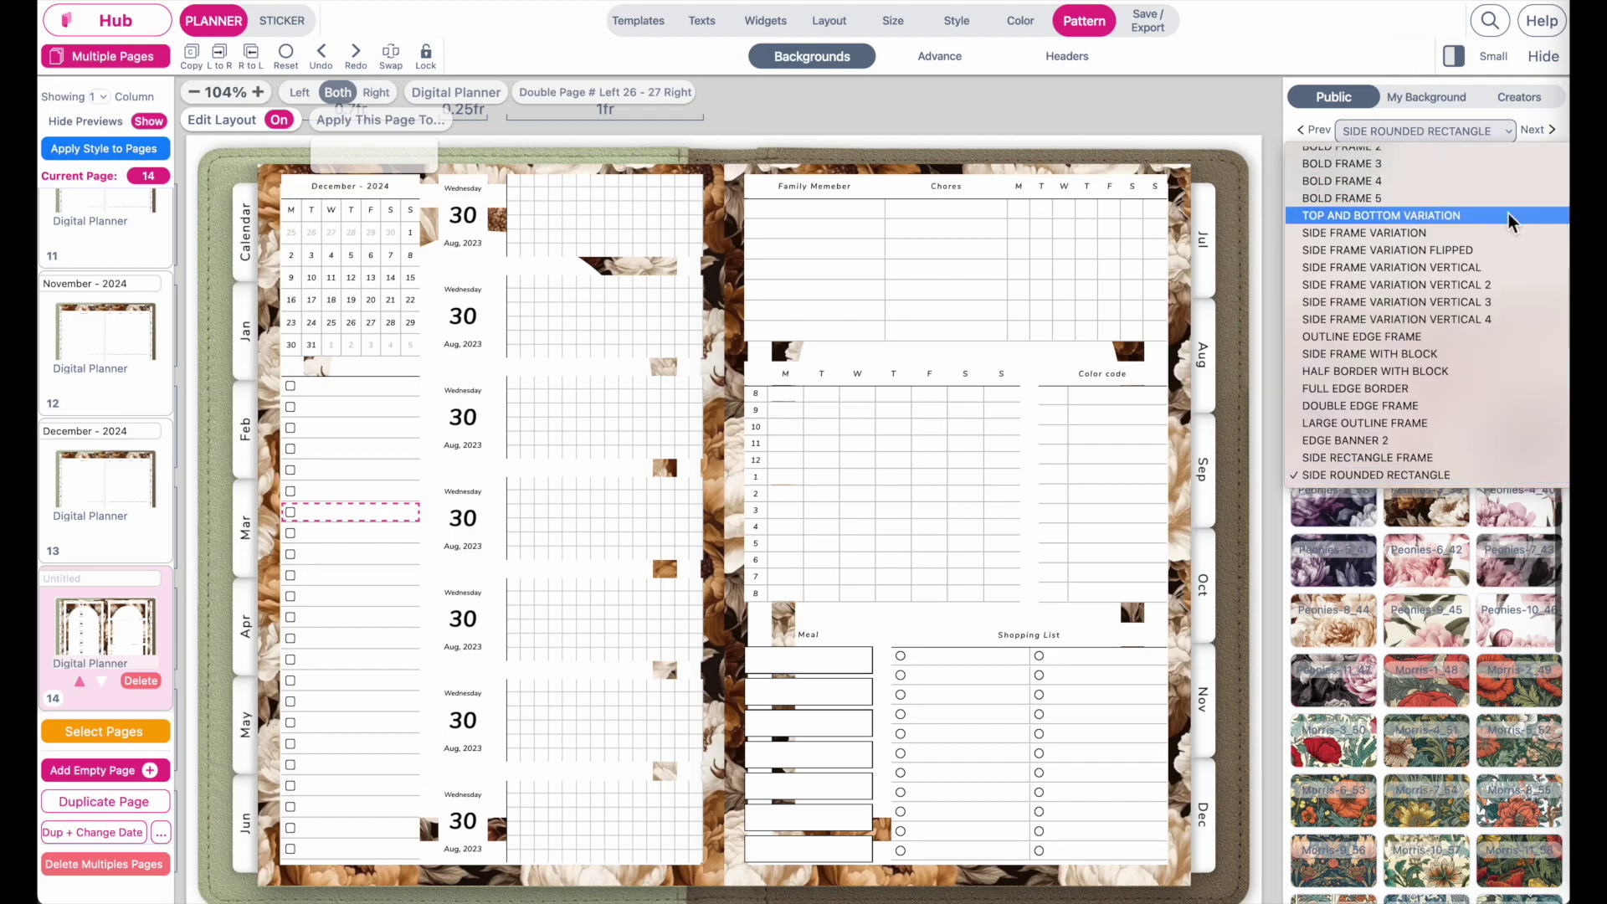
{"action": "left_click", "coordinate": [1457, 218]}
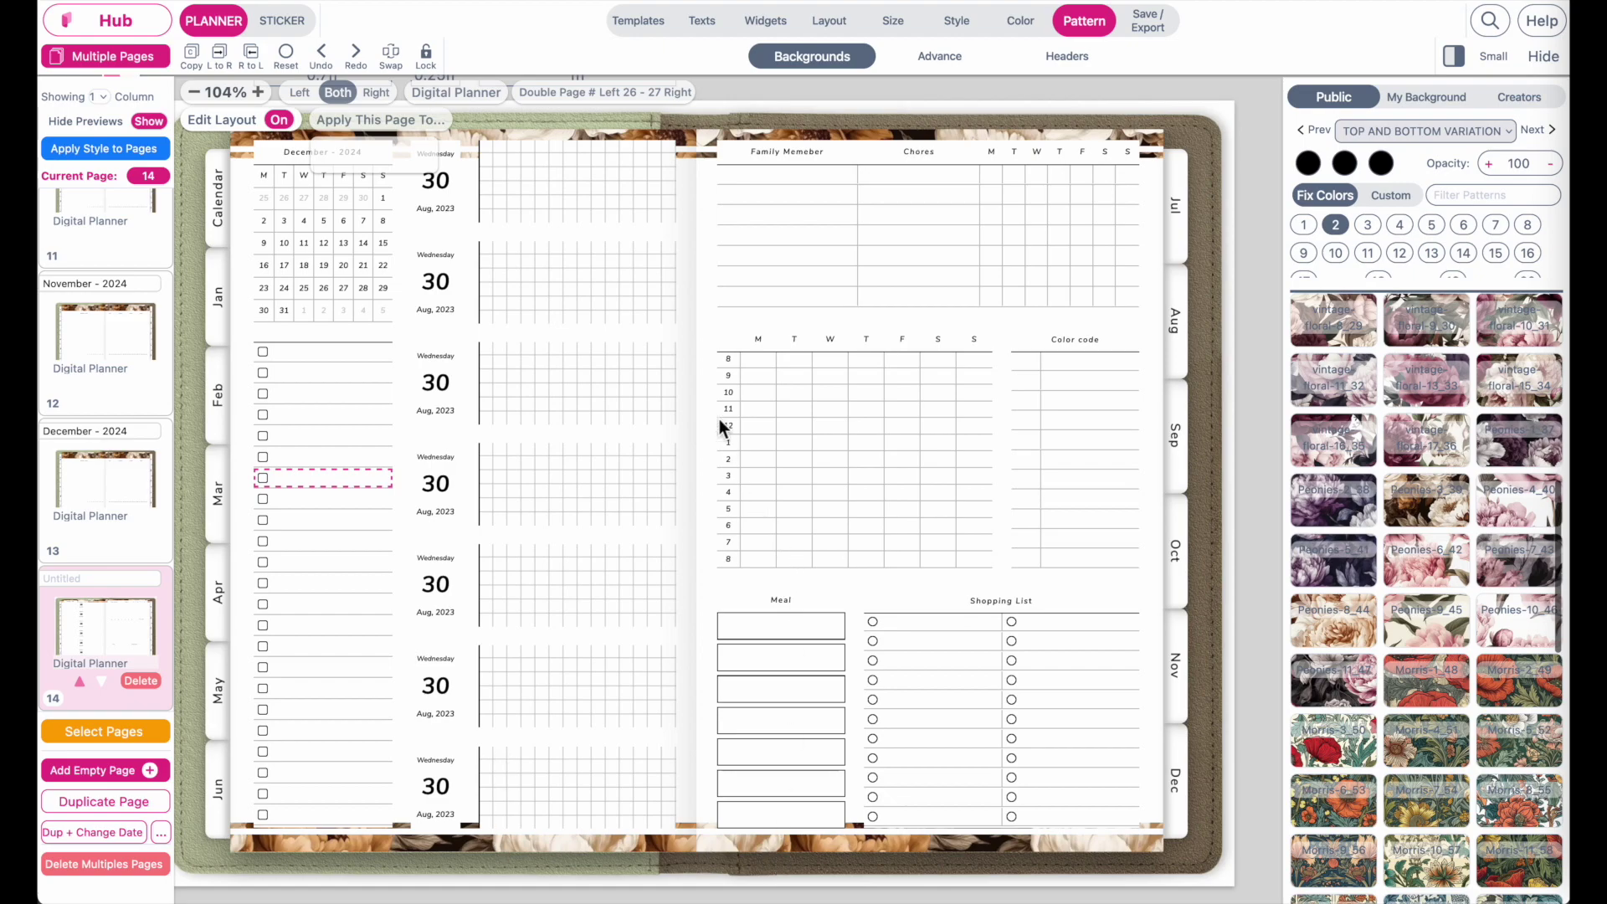
Increase the planner layout's top padding to 0.77 inch.
{"action": "left_click", "coordinate": [833, 25]}
{"action": "left_click", "coordinate": [667, 56]}
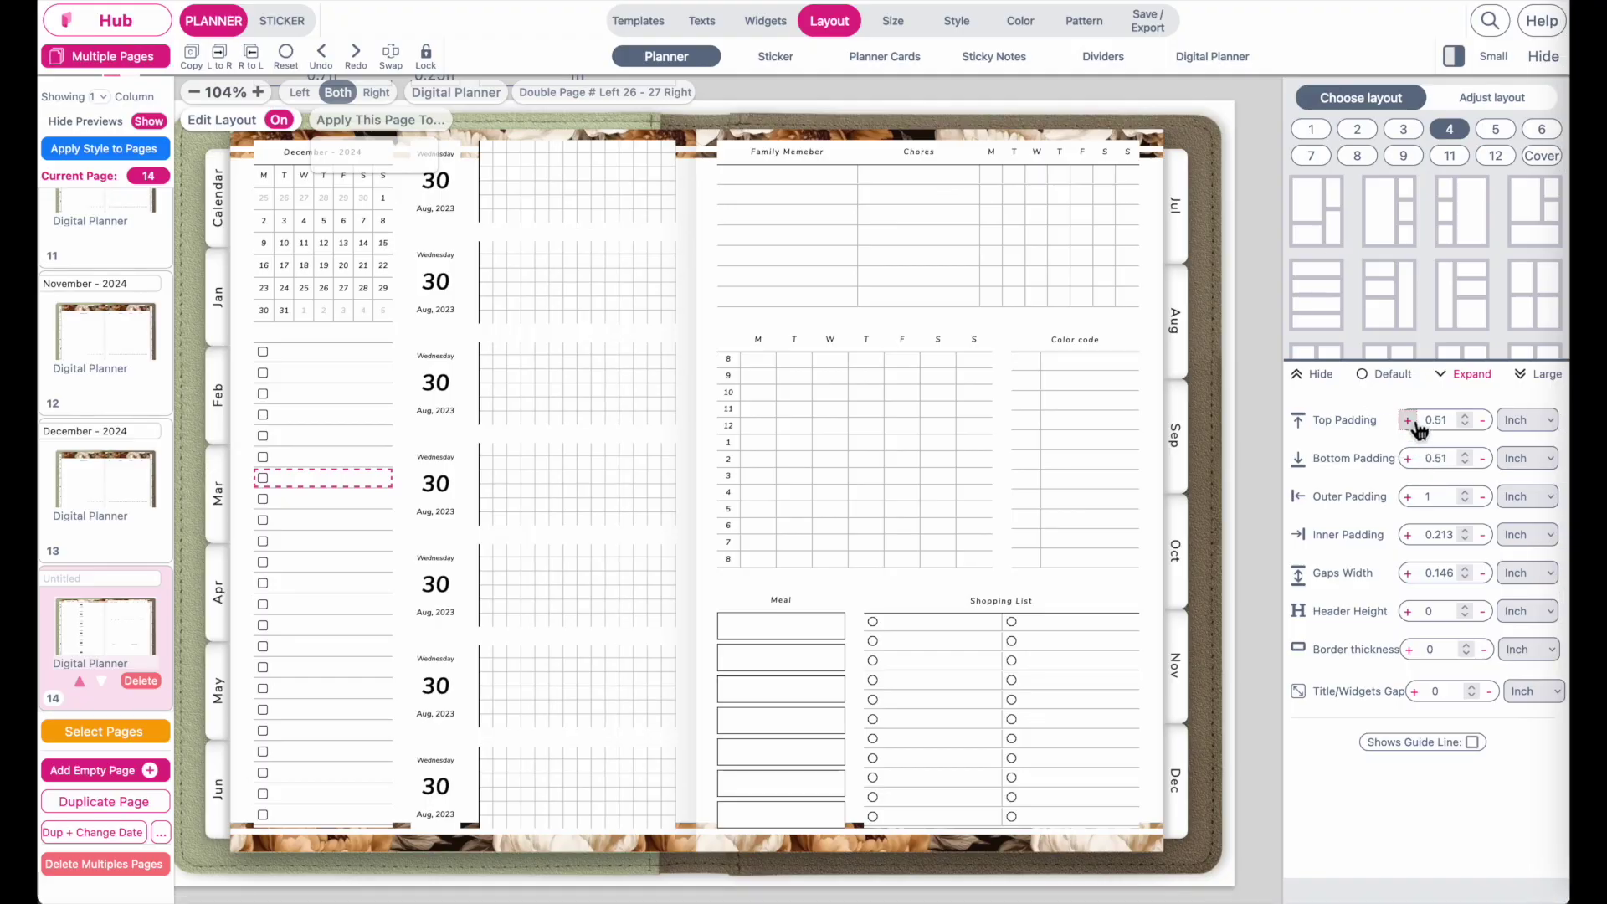
{"action": "left_click", "coordinate": [1409, 421]}
{"action": "left_click", "coordinate": [1410, 421]}
{"action": "left_click", "coordinate": [1409, 421]}
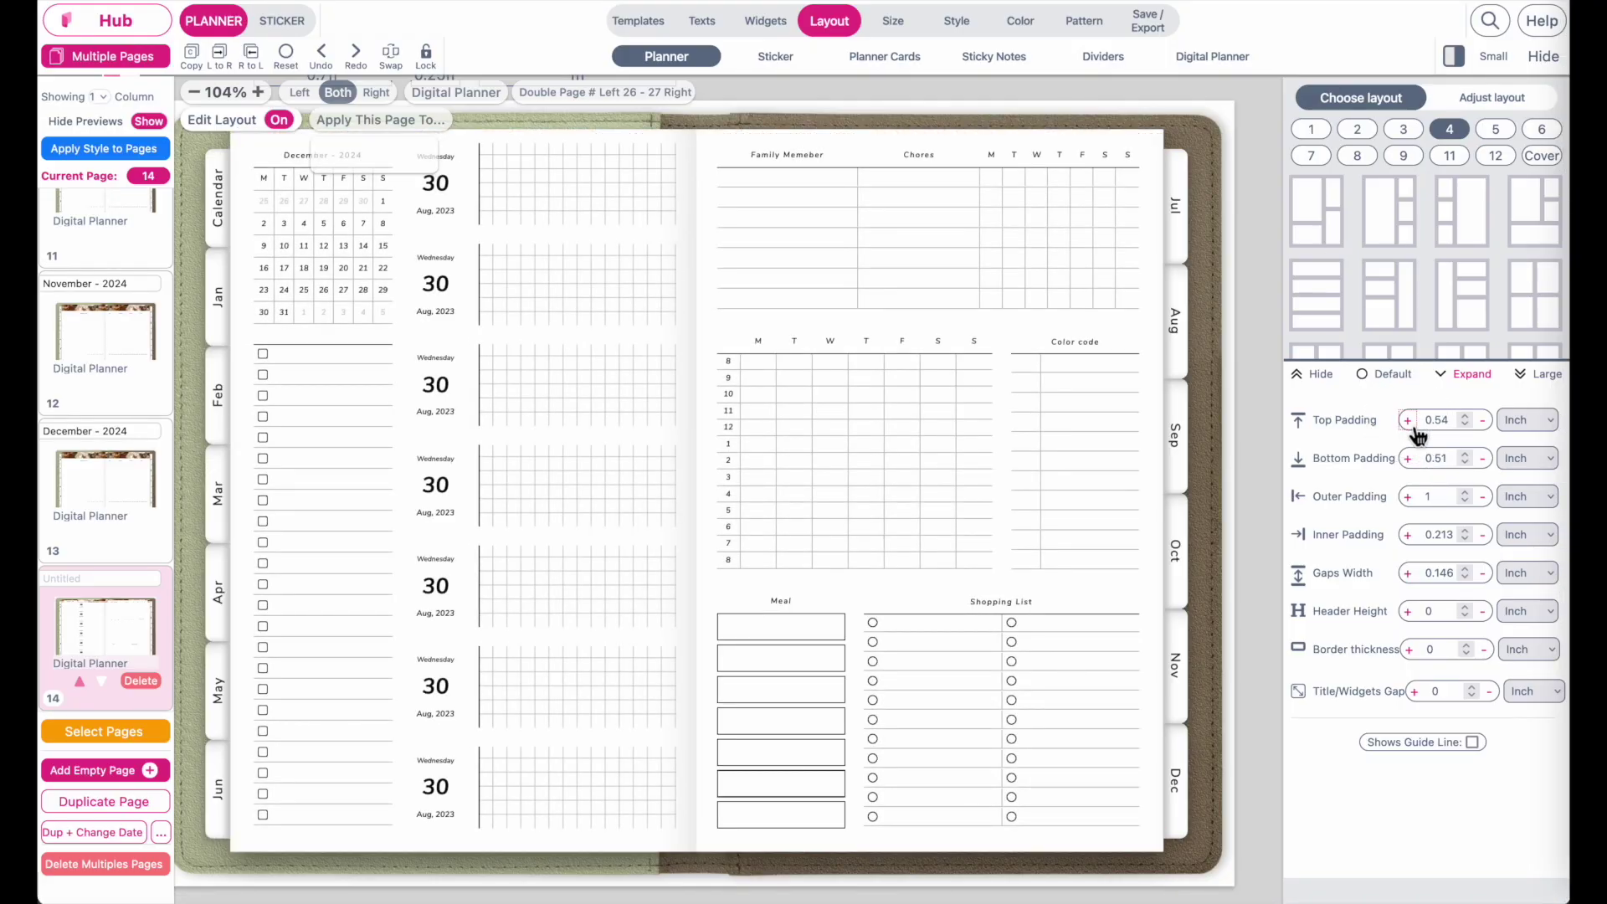
{"action": "left_click", "coordinate": [1411, 422]}
{"action": "left_click", "coordinate": [1411, 422]}
{"action": "left_click", "coordinate": [1411, 423]}
{"action": "left_click", "coordinate": [1411, 423]}
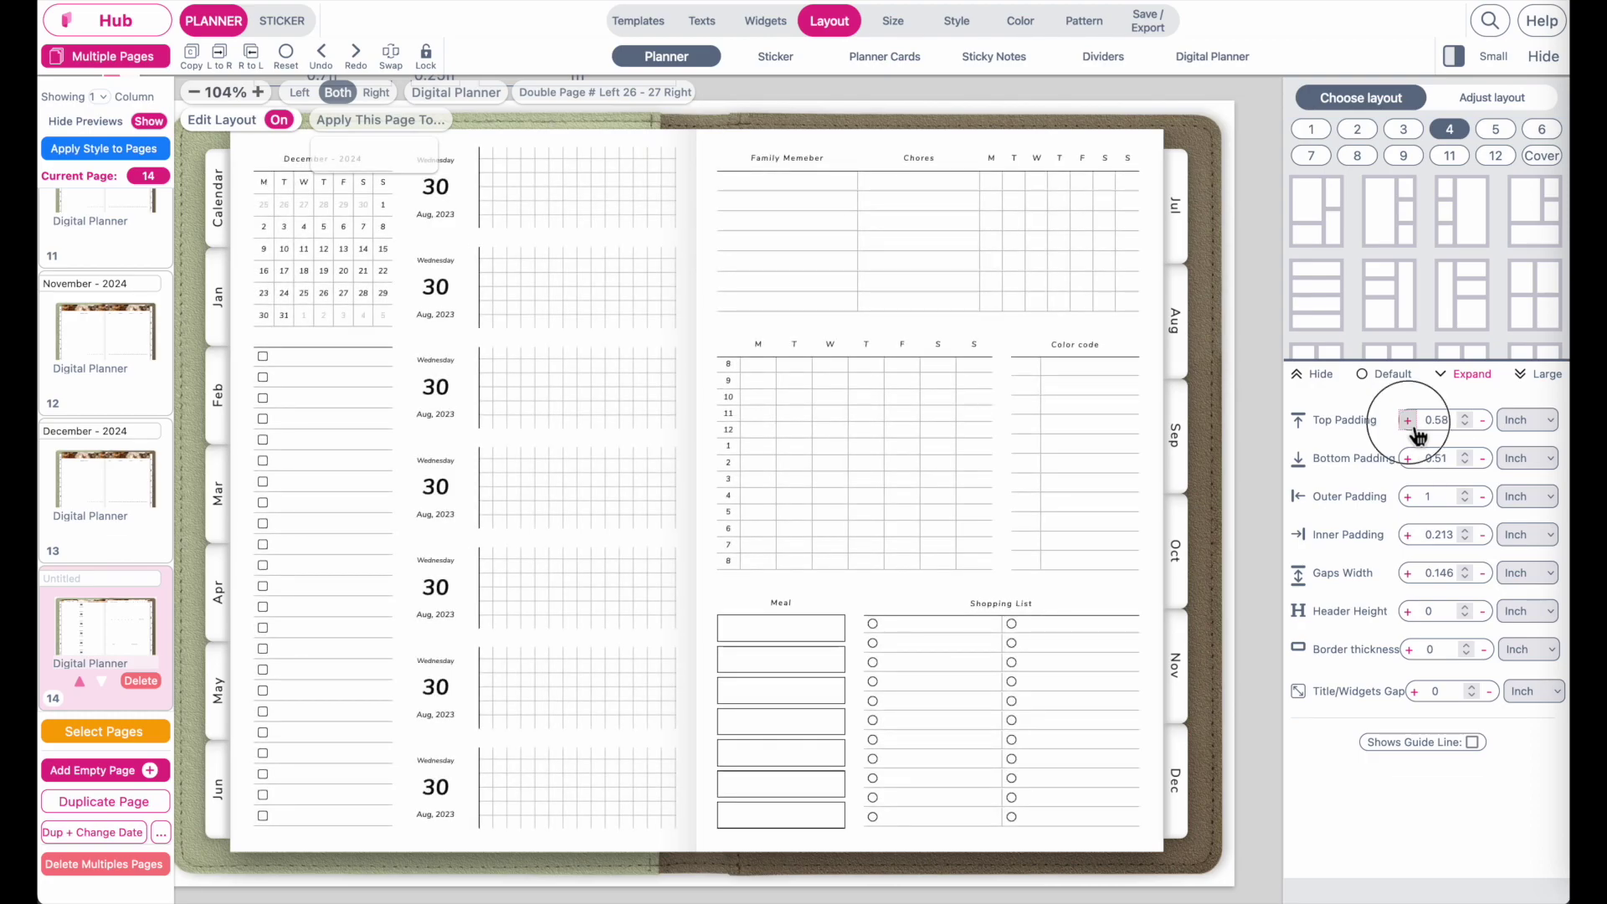
{"action": "left_click", "coordinate": [1409, 421]}
{"action": "left_click", "coordinate": [1410, 421]}
{"action": "left_click", "coordinate": [1409, 421]}
{"action": "left_click", "coordinate": [1409, 421]}
{"action": "left_click", "coordinate": [1409, 421]}
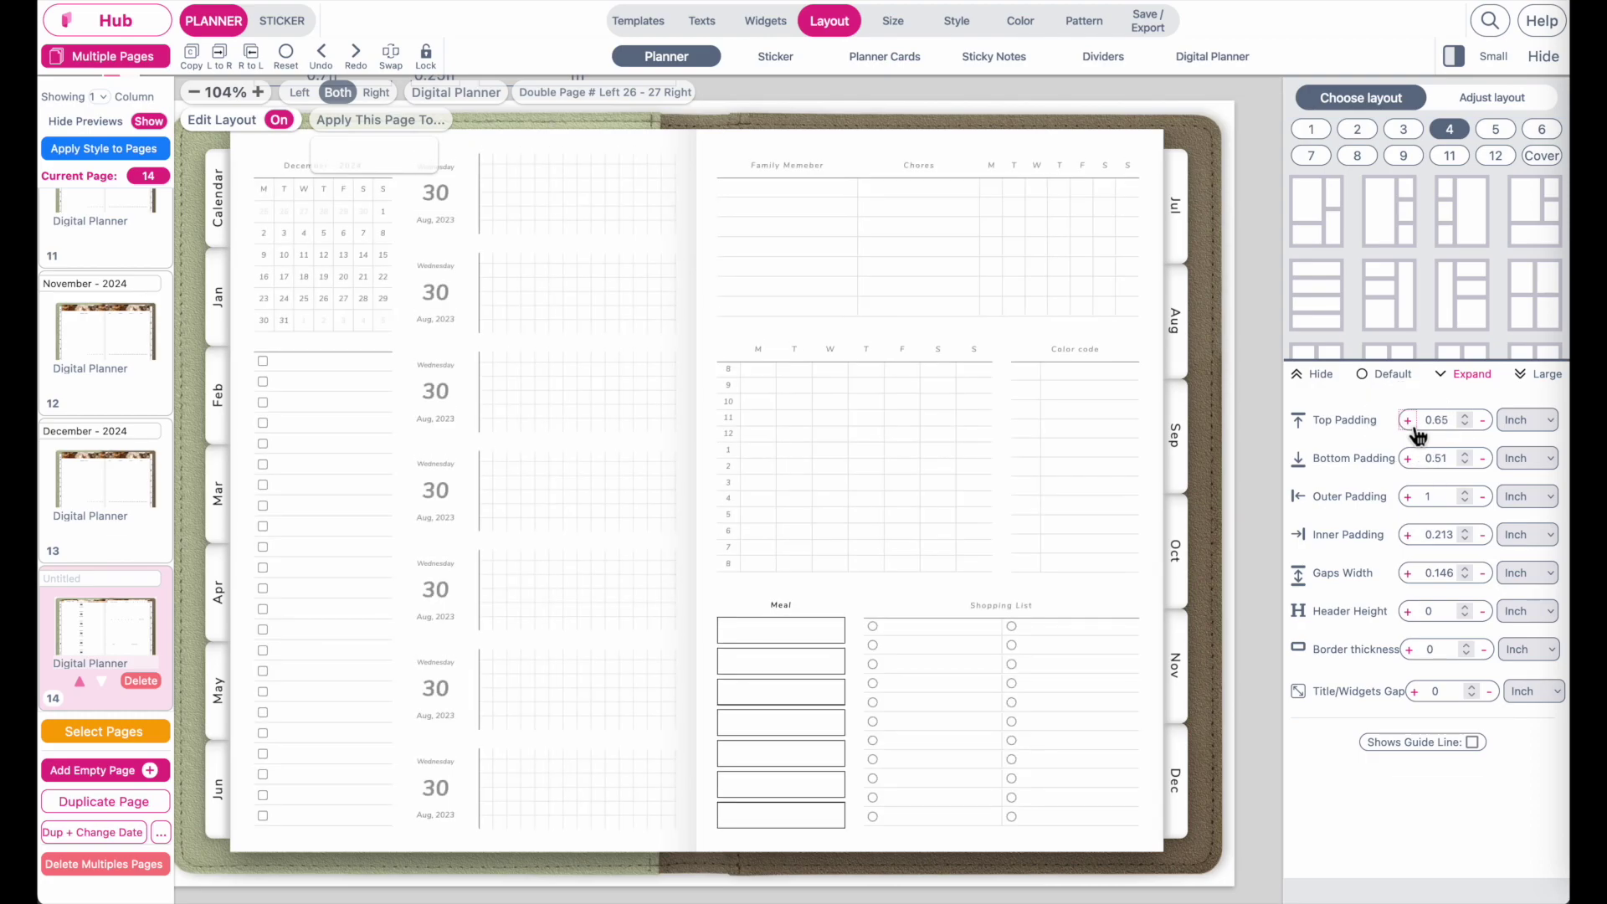
{"action": "left_click", "coordinate": [1409, 421]}
{"action": "left_click", "coordinate": [1409, 421]}
{"action": "left_click", "coordinate": [1410, 421]}
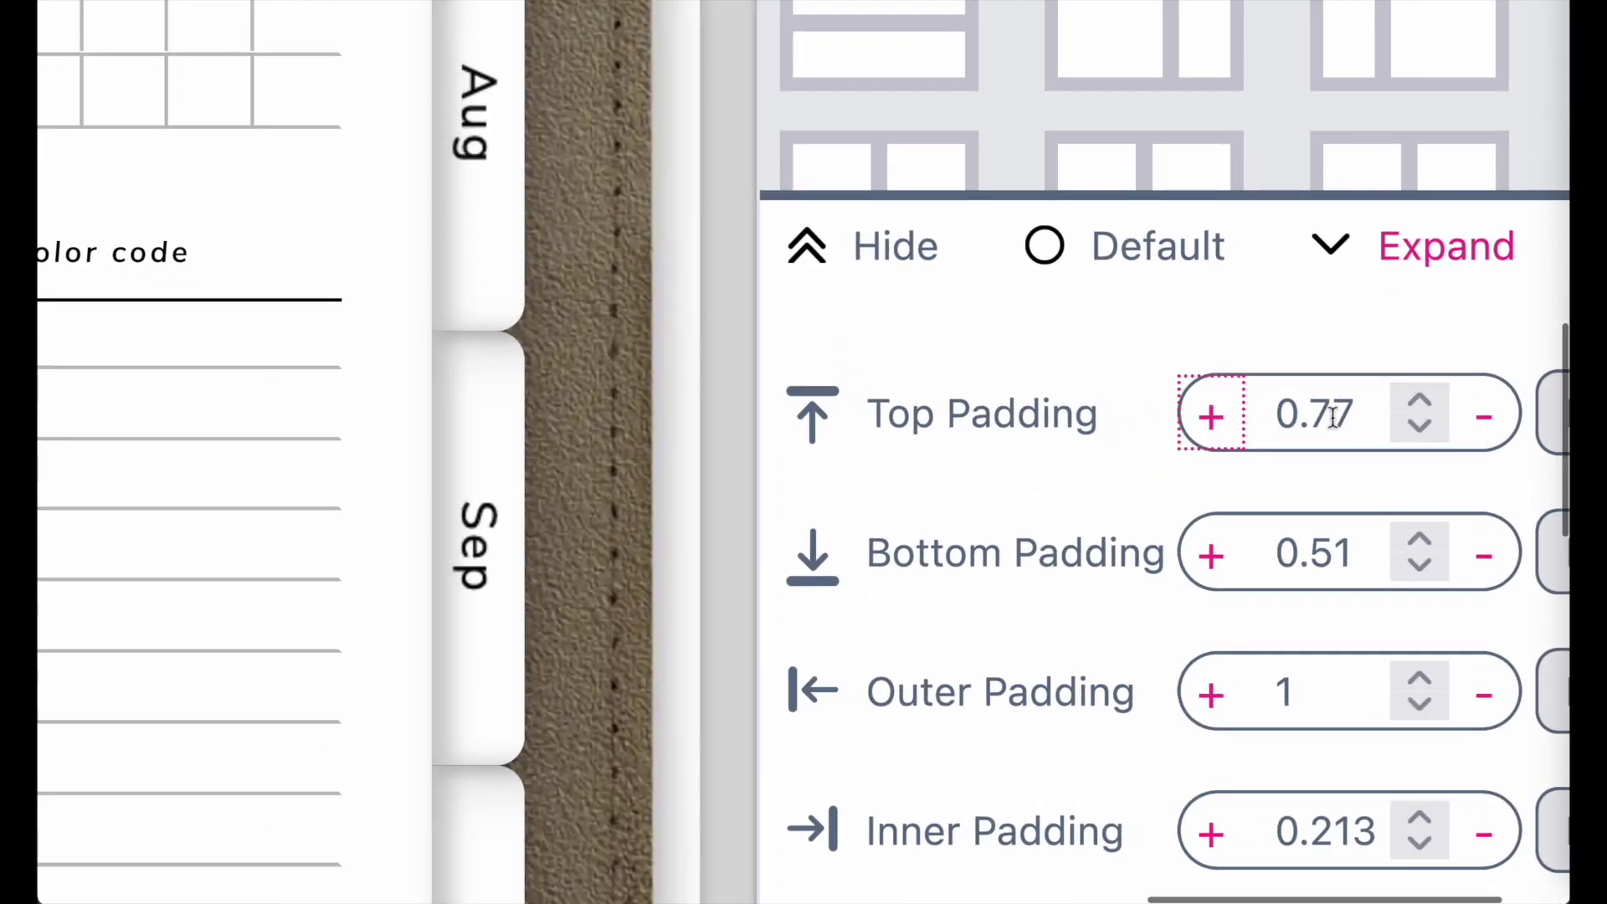
Copy the top padding value and apply it as the bottom padding, 0.77 inch.
{"action": "left_click", "coordinate": [1333, 416]}
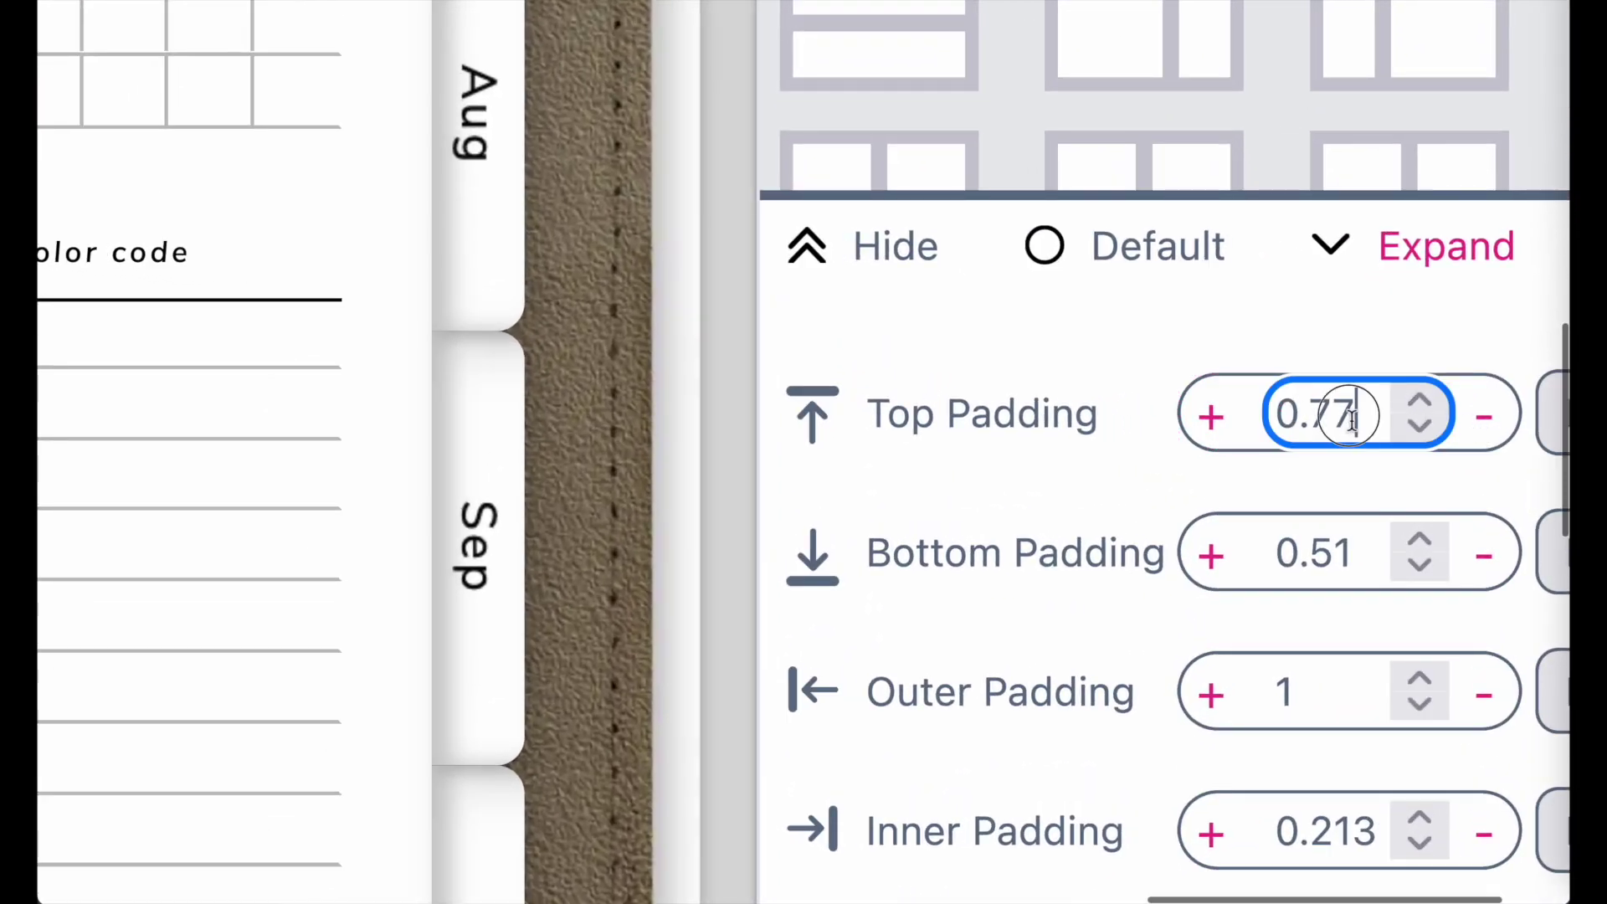
{"action": "left_click_drag", "start_coordinate": [1337, 413], "coordinate": [1289, 415]}
{"action": "key", "text": "ctrl+c"}
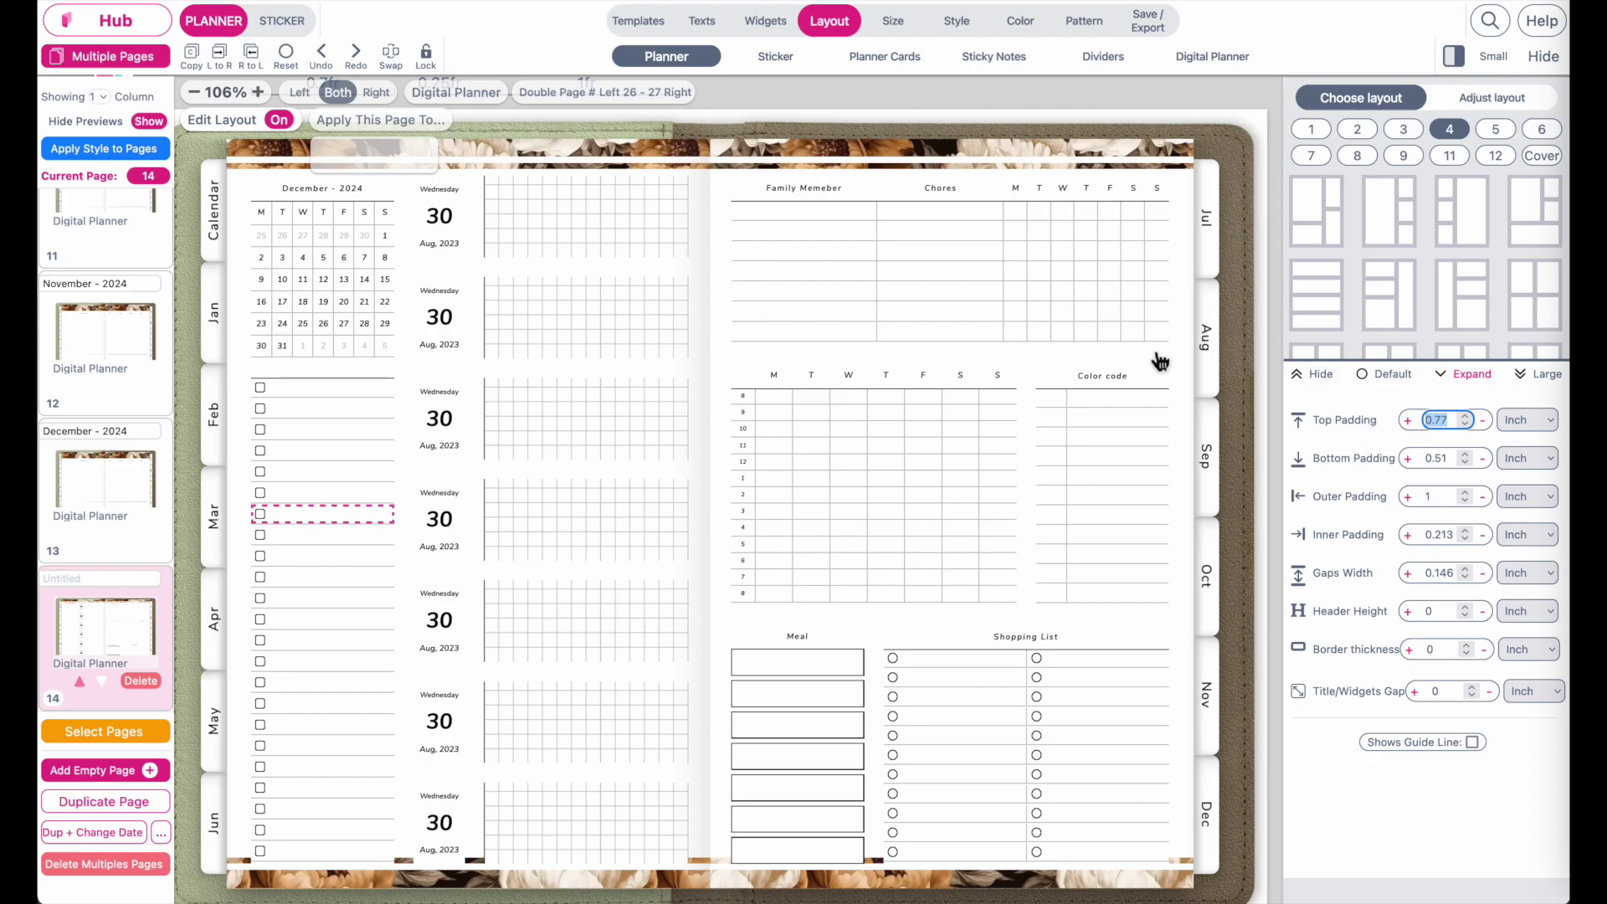
{"action": "scroll", "coordinate": [797, 172], "scroll_direction": "up", "scroll_amount": 1}
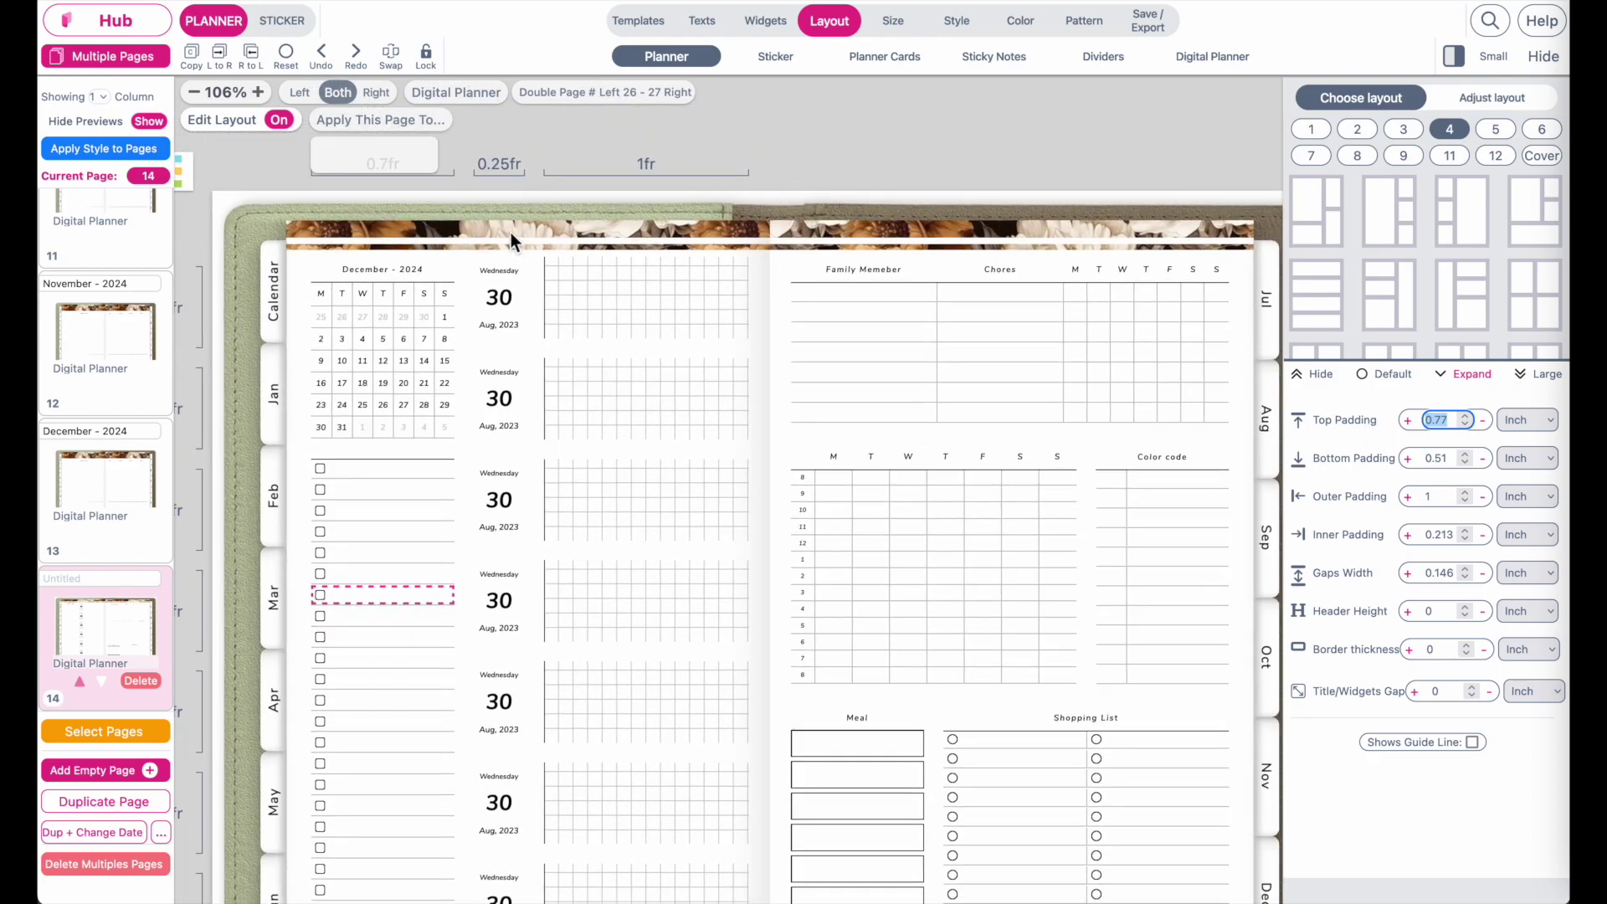
{"action": "scroll", "coordinate": [786, 278], "scroll_direction": "down", "scroll_amount": 3}
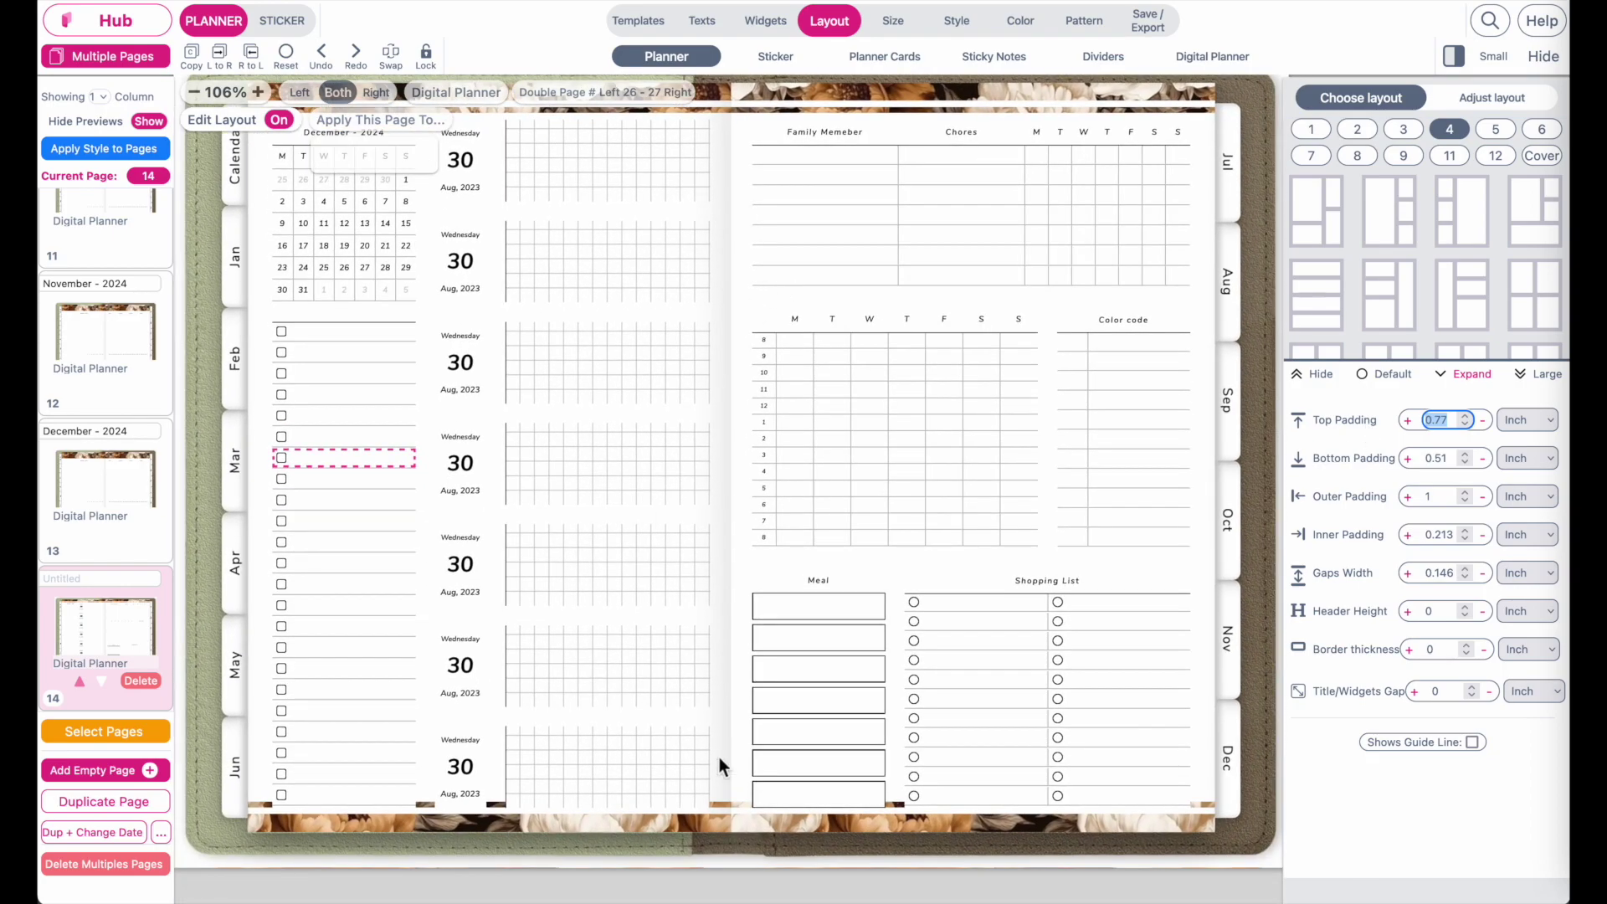
{"action": "left_click_drag", "start_coordinate": [1432, 458], "coordinate": [1411, 462]}
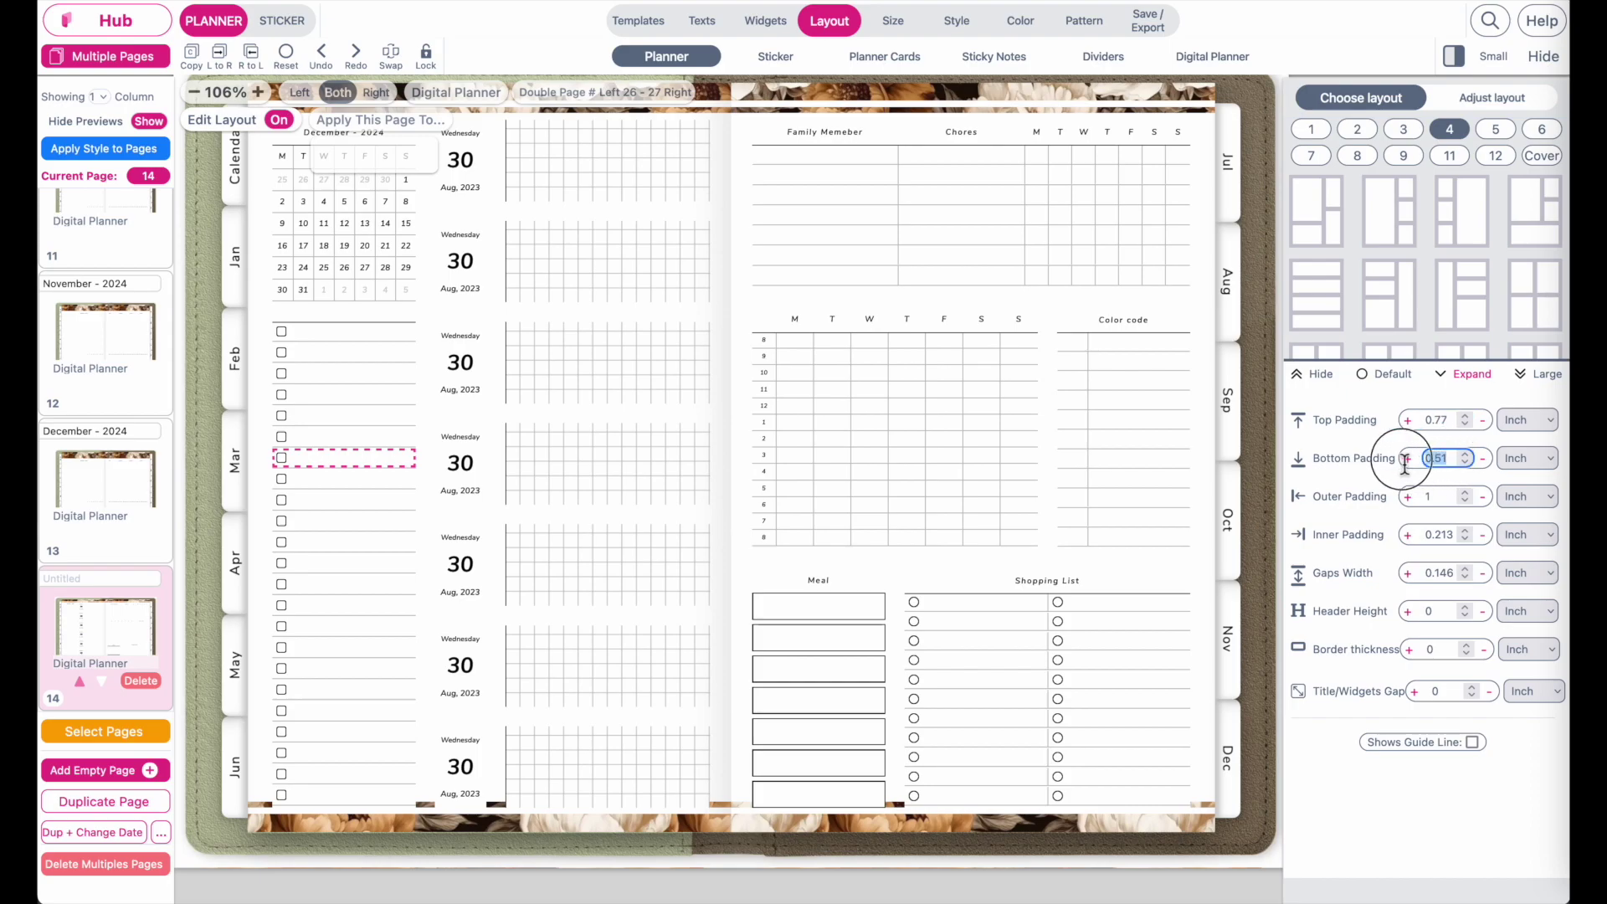
{"action": "key", "text": "ctrl+v"}
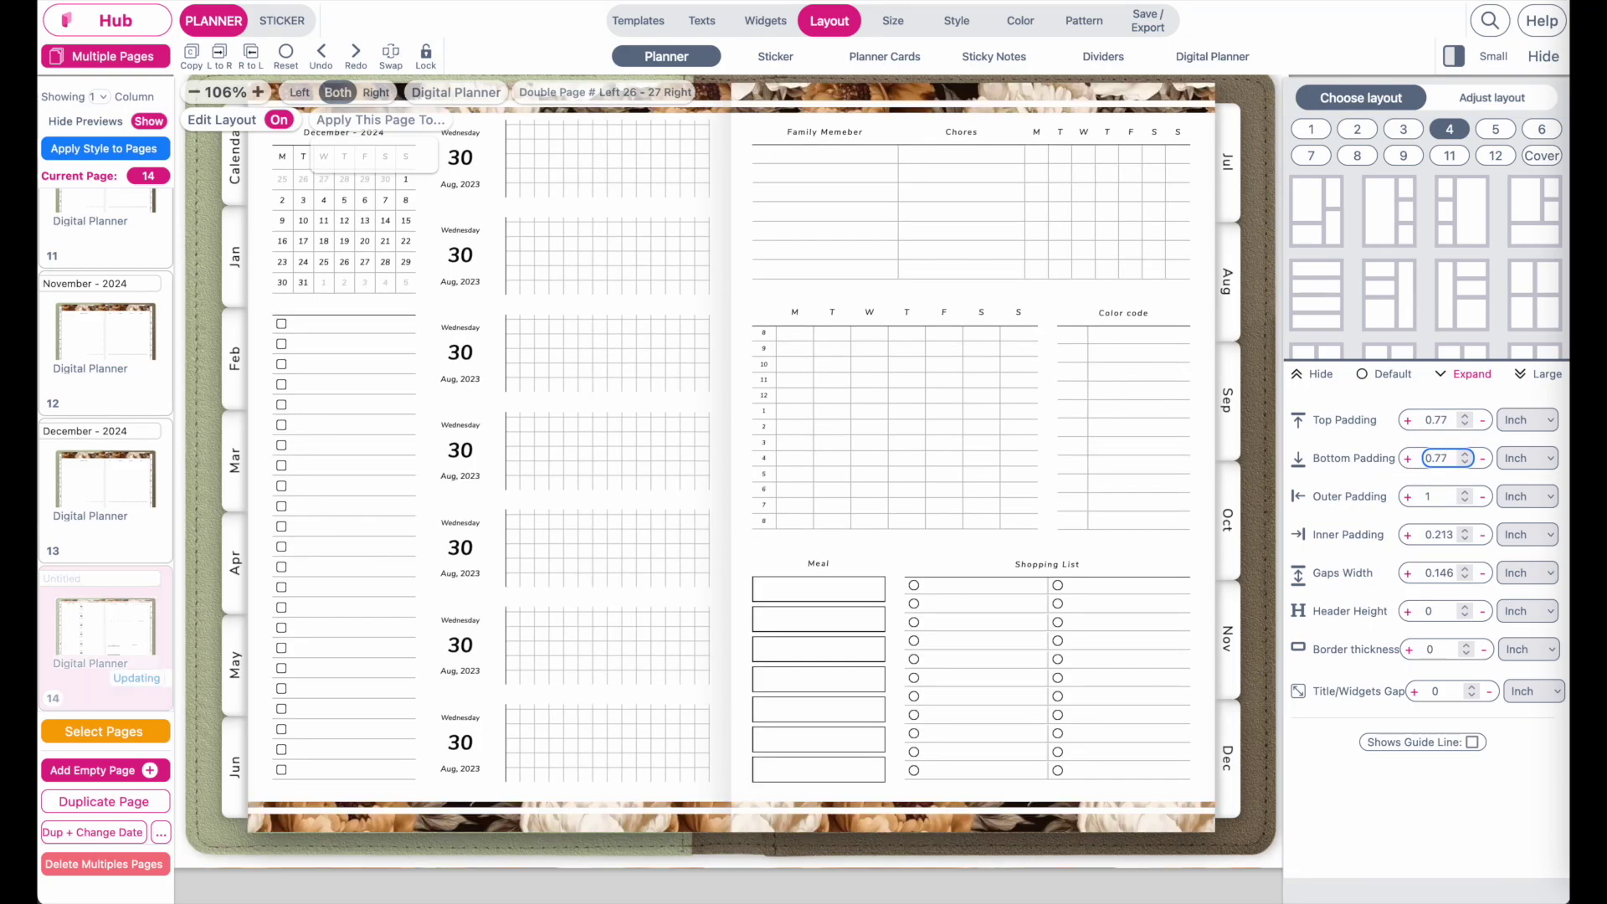
{"action": "scroll", "coordinate": [741, 612], "scroll_direction": "up", "scroll_amount": 3}
{"action": "scroll", "coordinate": [731, 588], "scroll_direction": "down", "scroll_amount": 3}
{"action": "scroll", "coordinate": [664, 445], "scroll_direction": "up", "scroll_amount": 2}
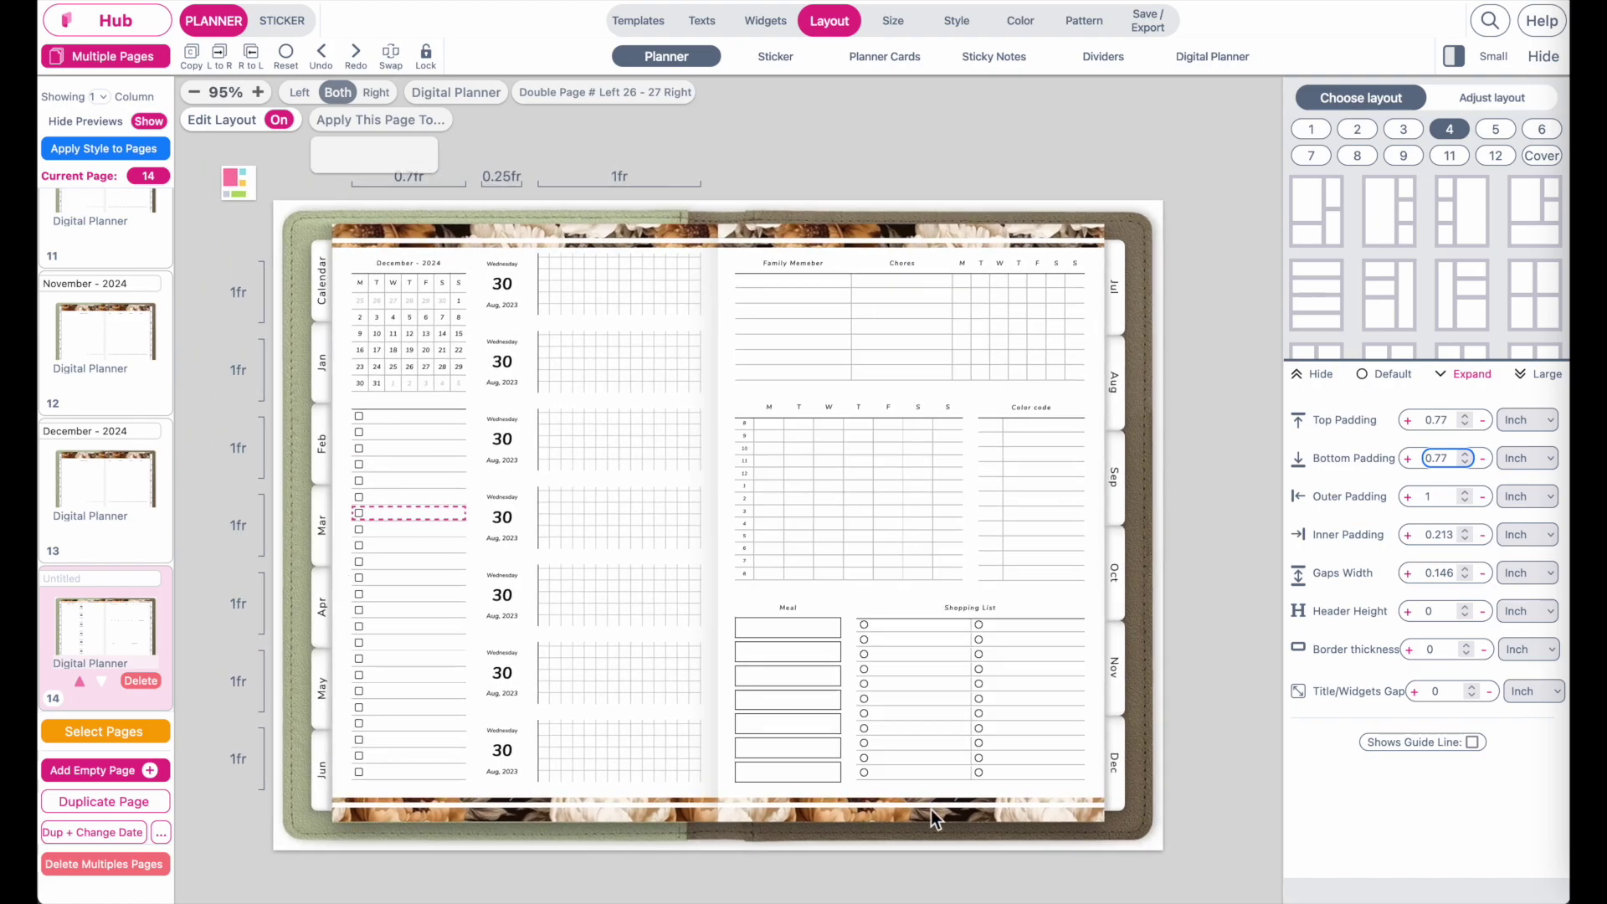
{"action": "scroll", "coordinate": [949, 810], "scroll_direction": "up", "scroll_amount": 2}
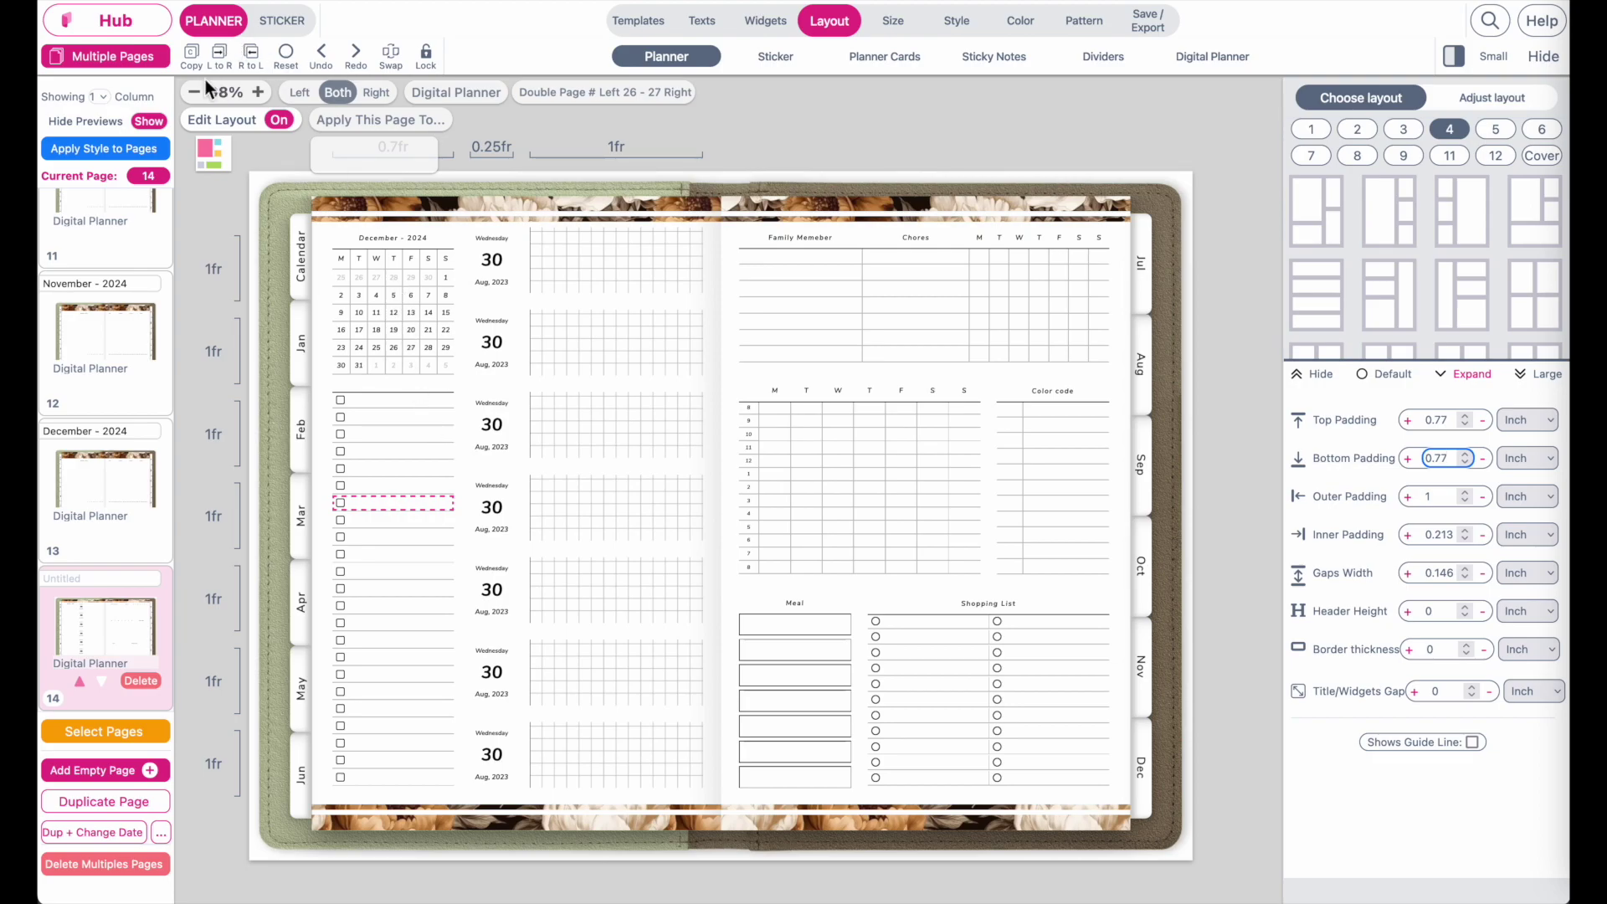
Set the small monthly calendar on the weekly page to January 2024.
{"action": "left_click", "coordinate": [374, 306]}
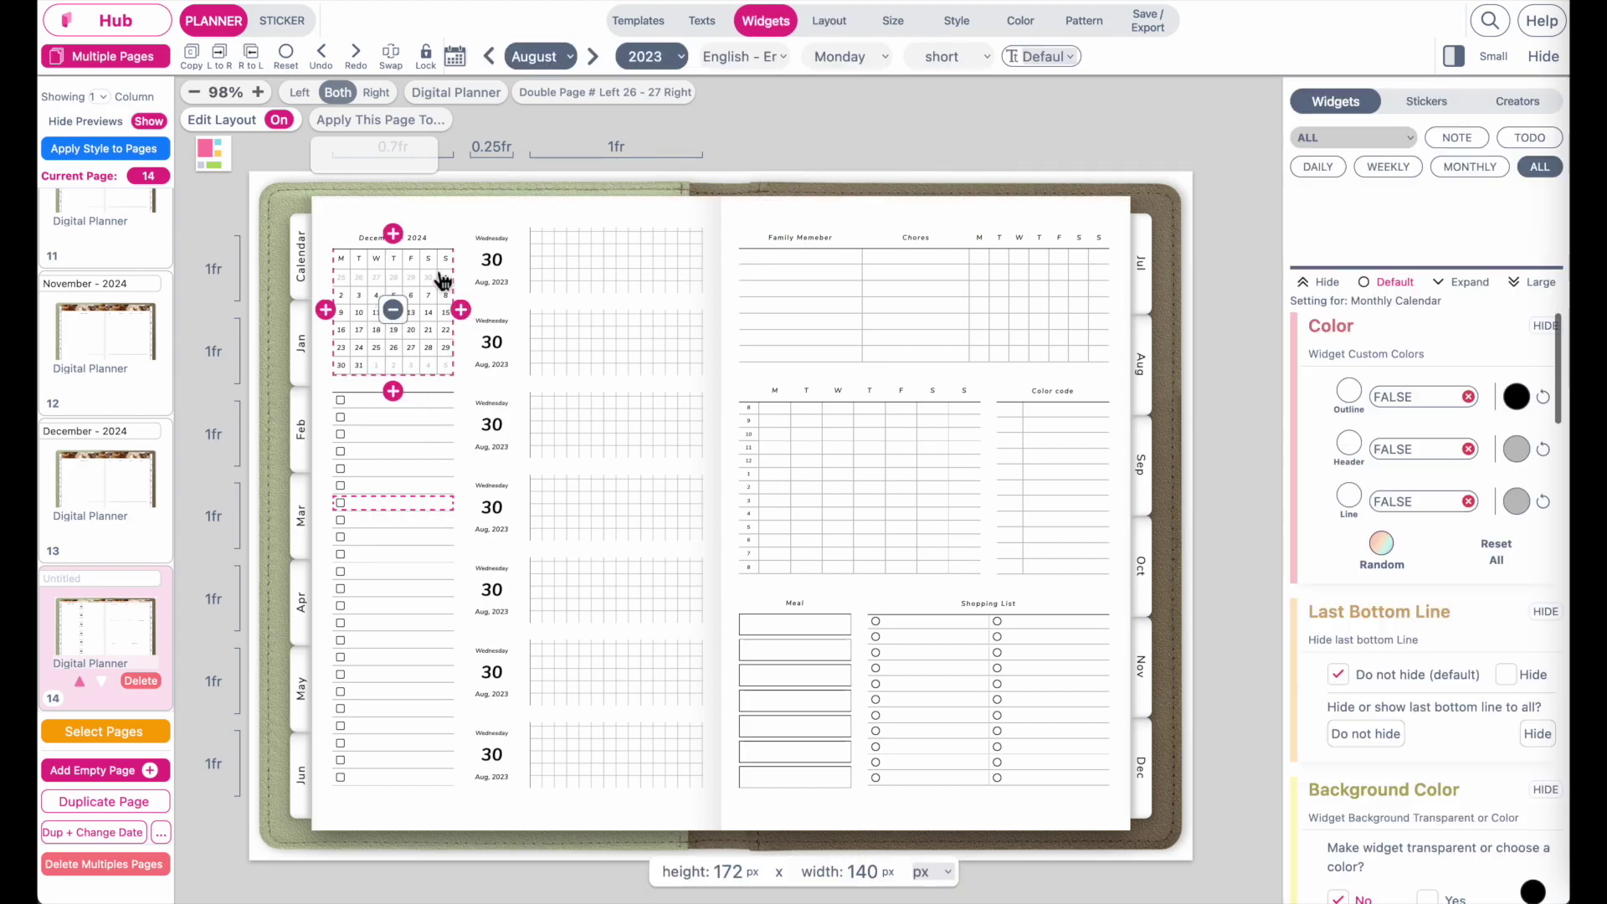
{"action": "left_click", "coordinate": [540, 59]}
{"action": "left_click", "coordinate": [554, 84]}
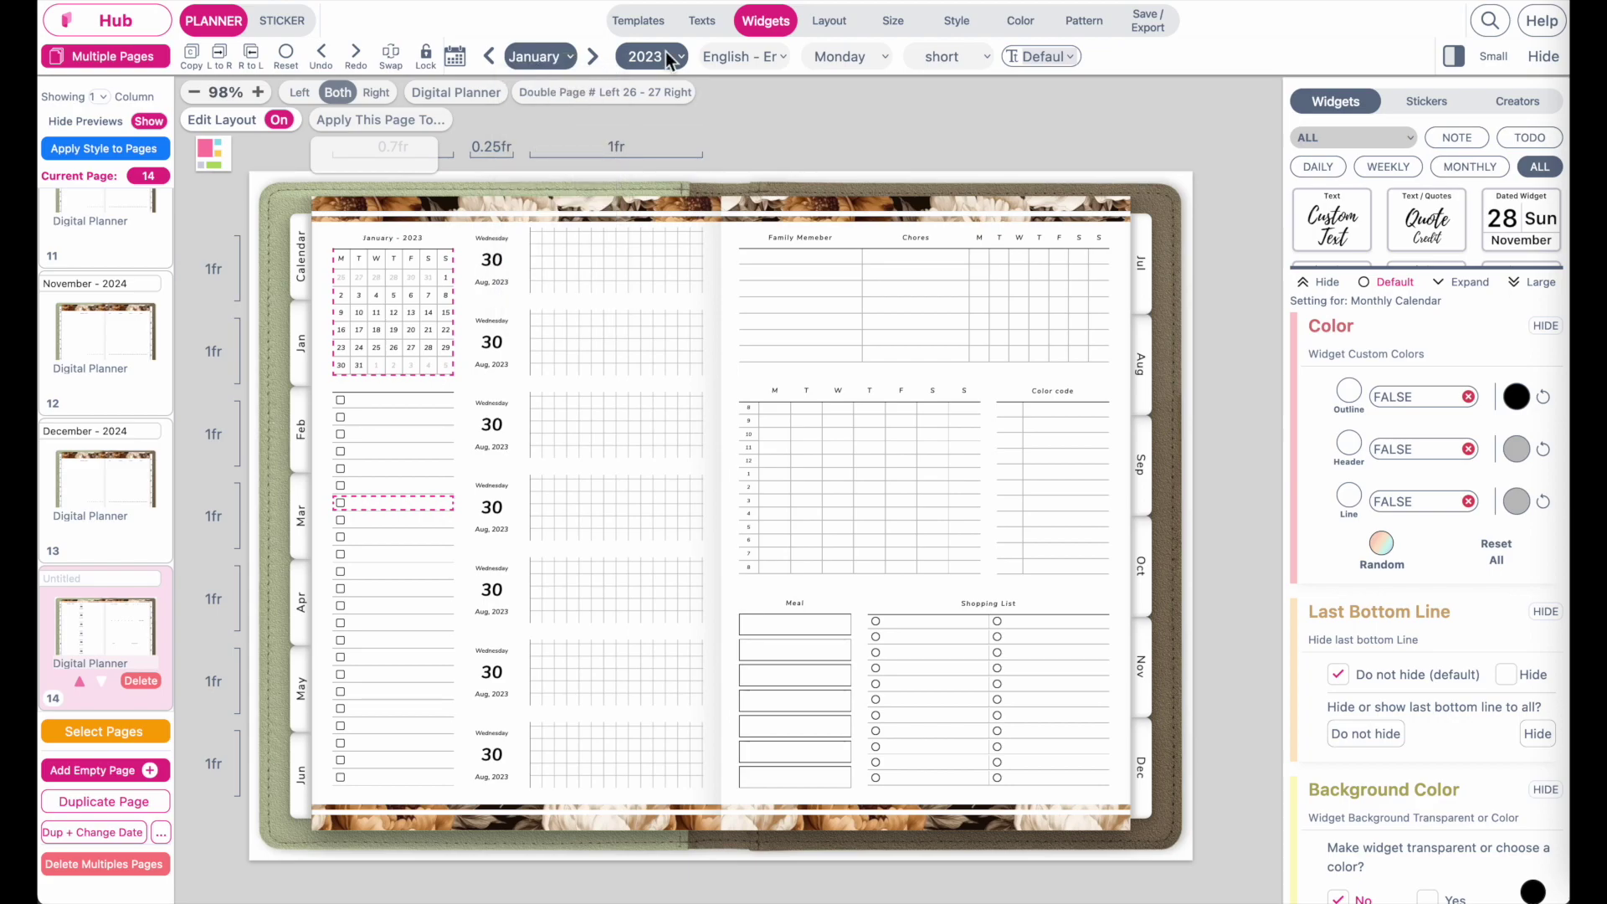
{"action": "left_click", "coordinate": [658, 57]}
{"action": "scroll", "coordinate": [666, 275], "scroll_direction": "down", "scroll_amount": 2}
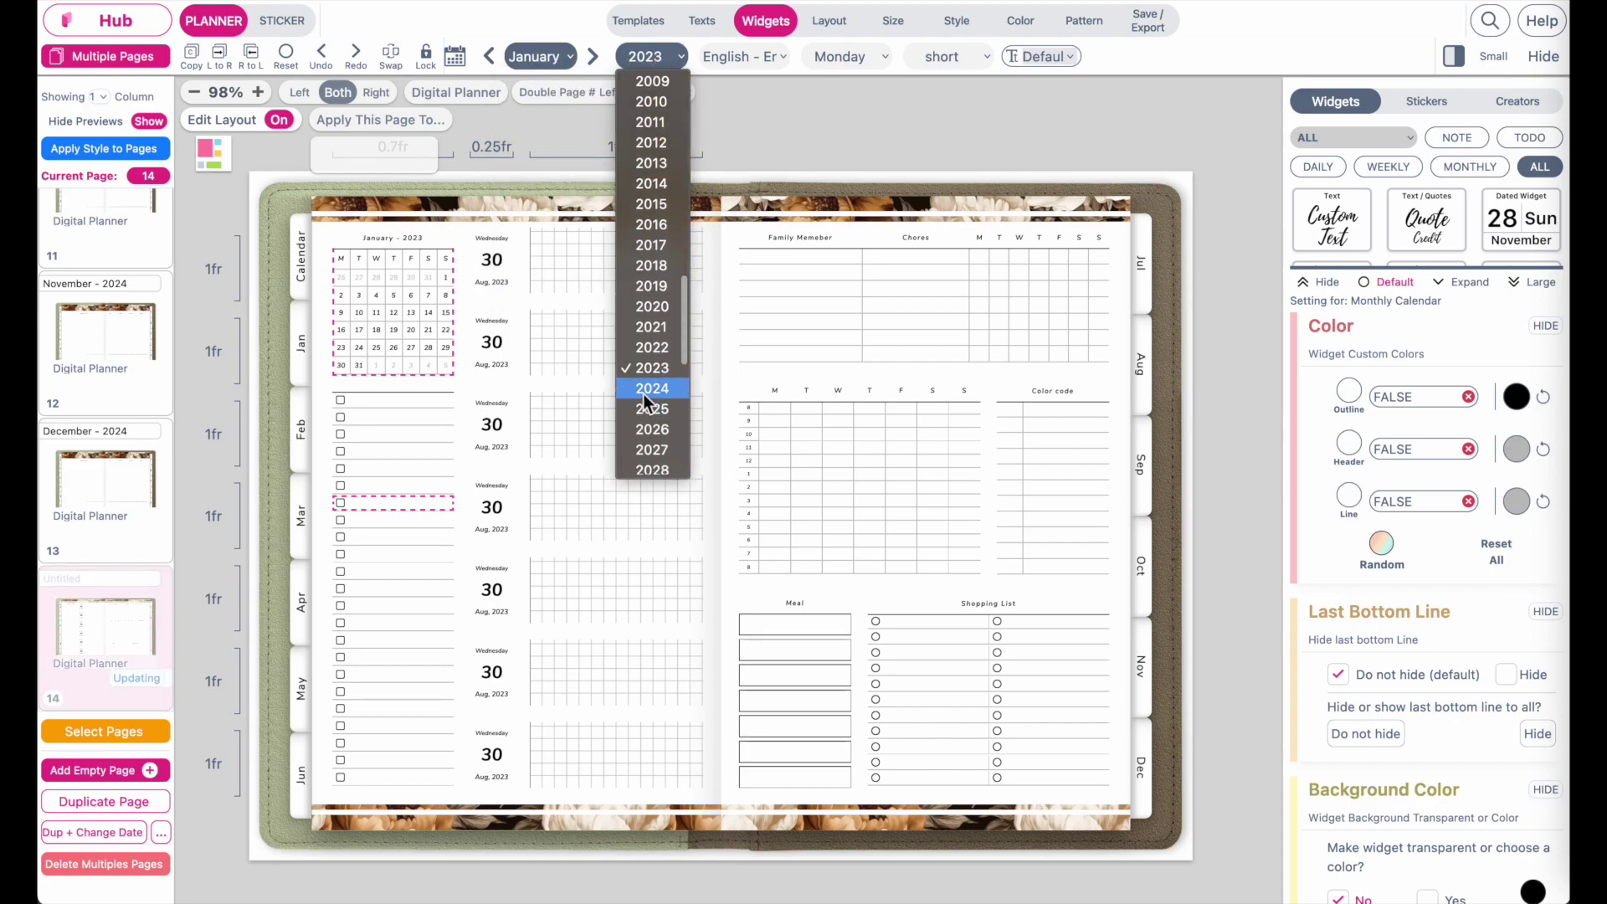
{"action": "left_click", "coordinate": [645, 389]}
{"action": "scroll", "coordinate": [371, 337], "scroll_direction": "up", "scroll_amount": 5}
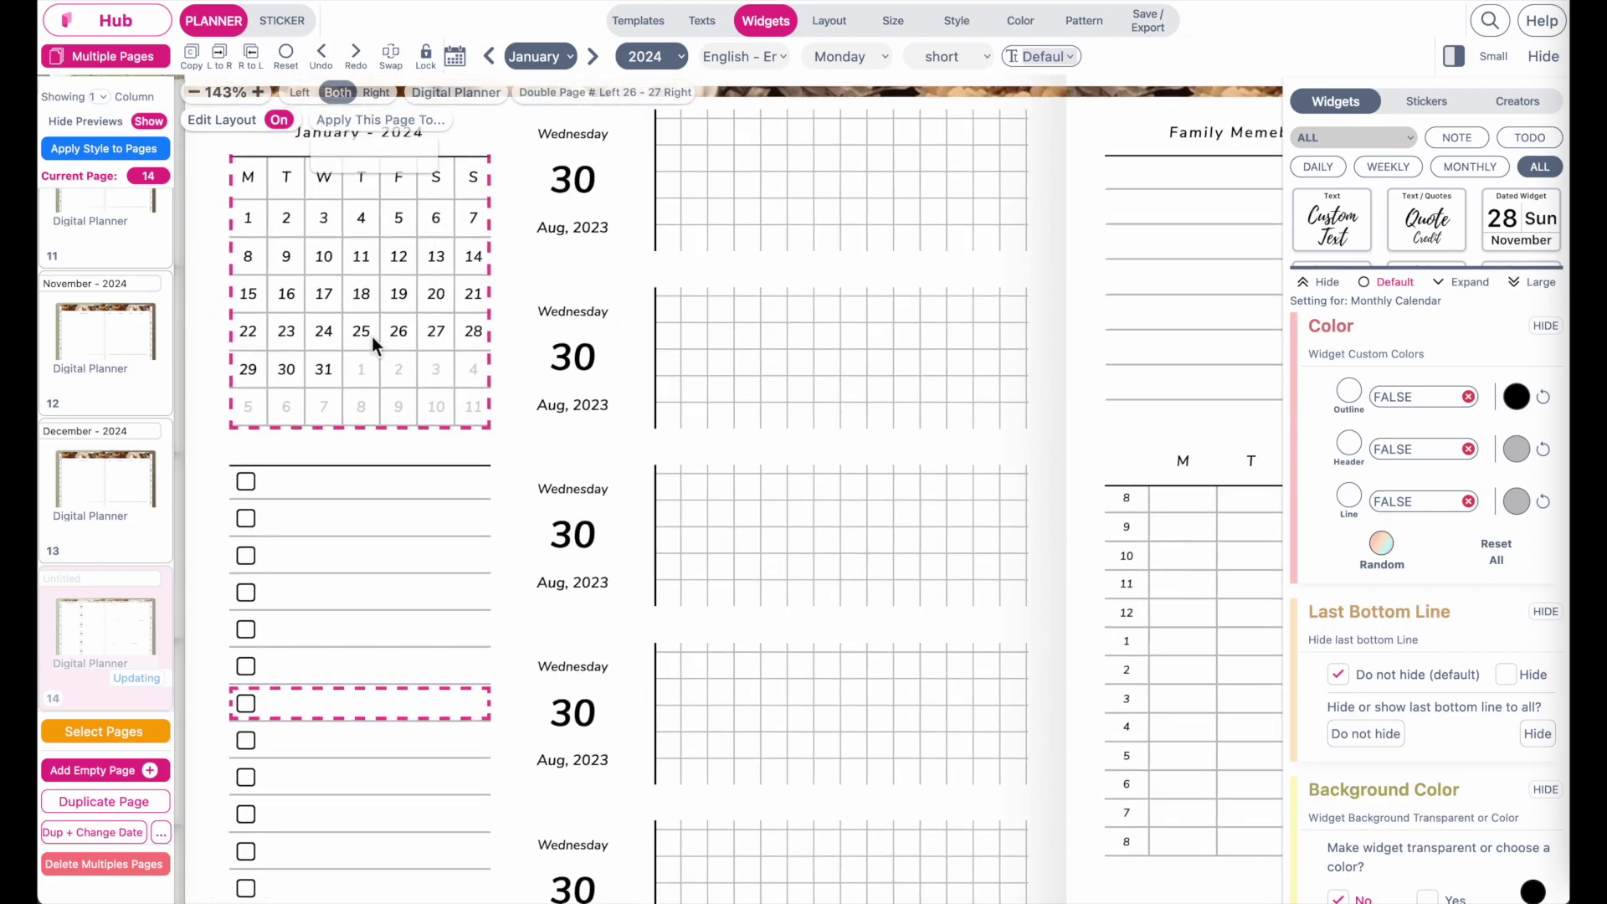
Show week numbers on the left side of the small January calendar and deselect the widget.
{"action": "scroll", "coordinate": [1437, 666], "scroll_direction": "down", "scroll_amount": 8}
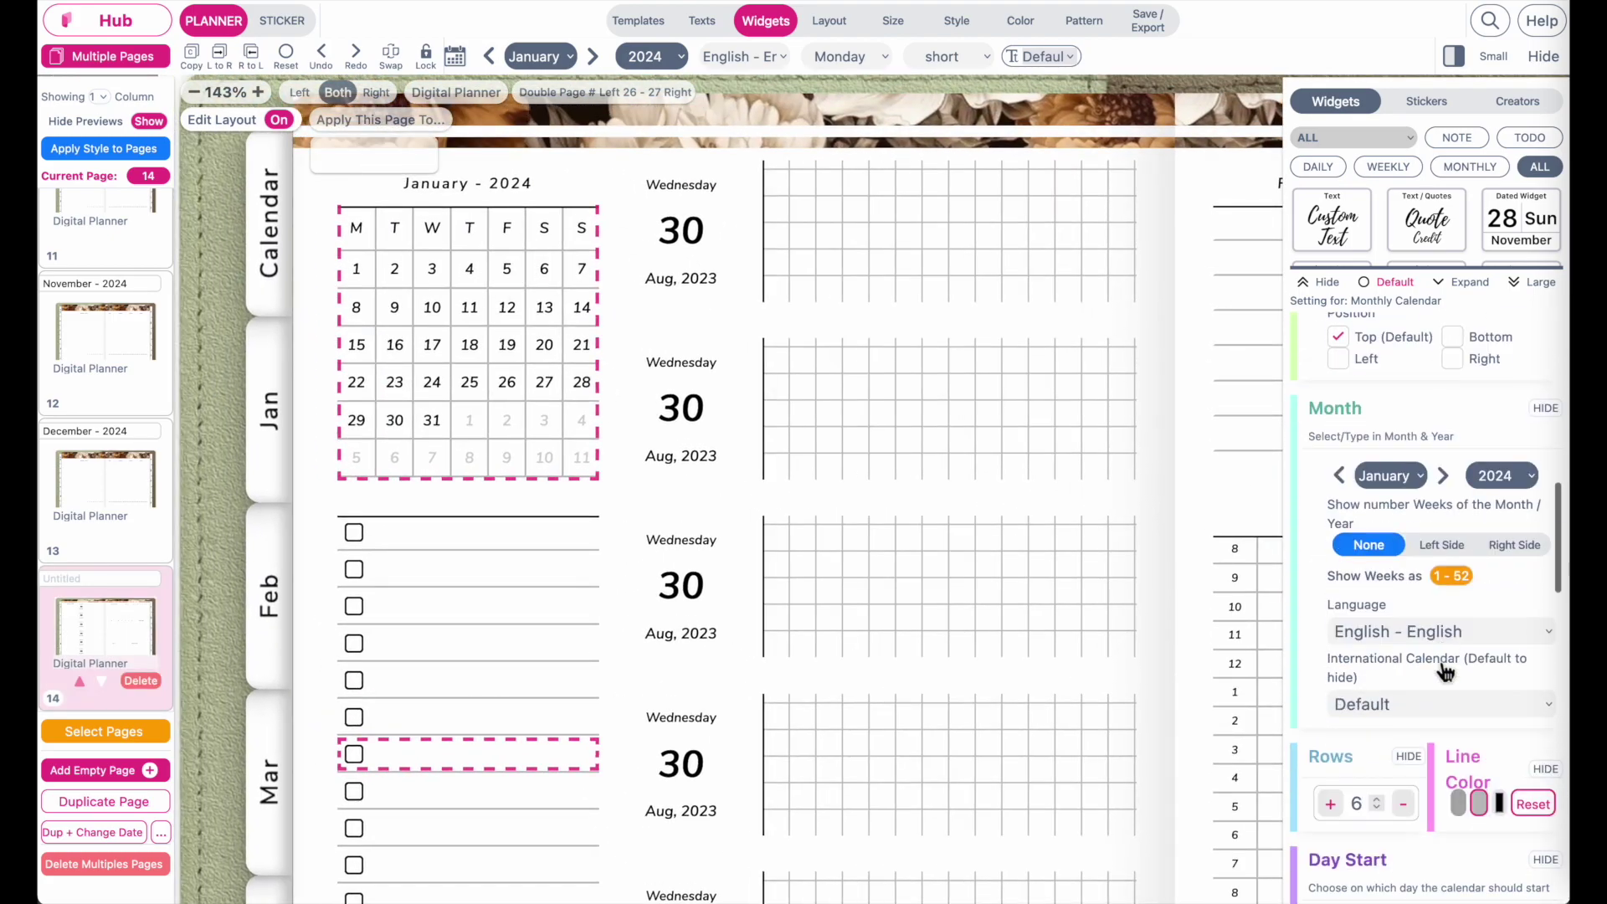
{"action": "scroll", "coordinate": [1445, 672], "scroll_direction": "down", "scroll_amount": 1}
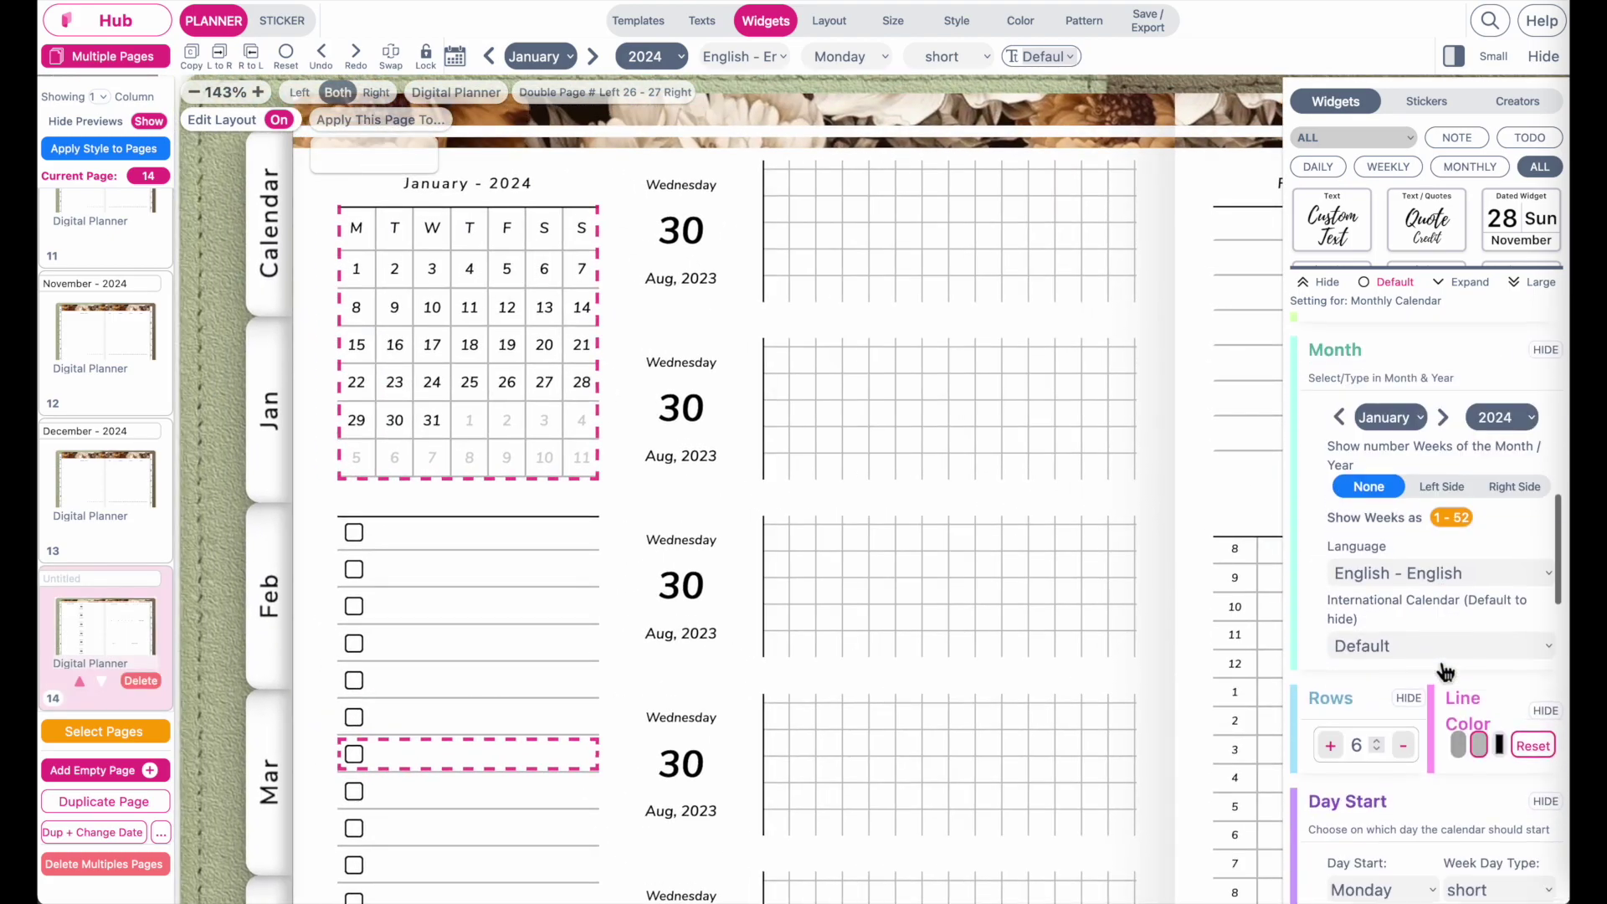
{"action": "left_click", "coordinate": [1441, 490]}
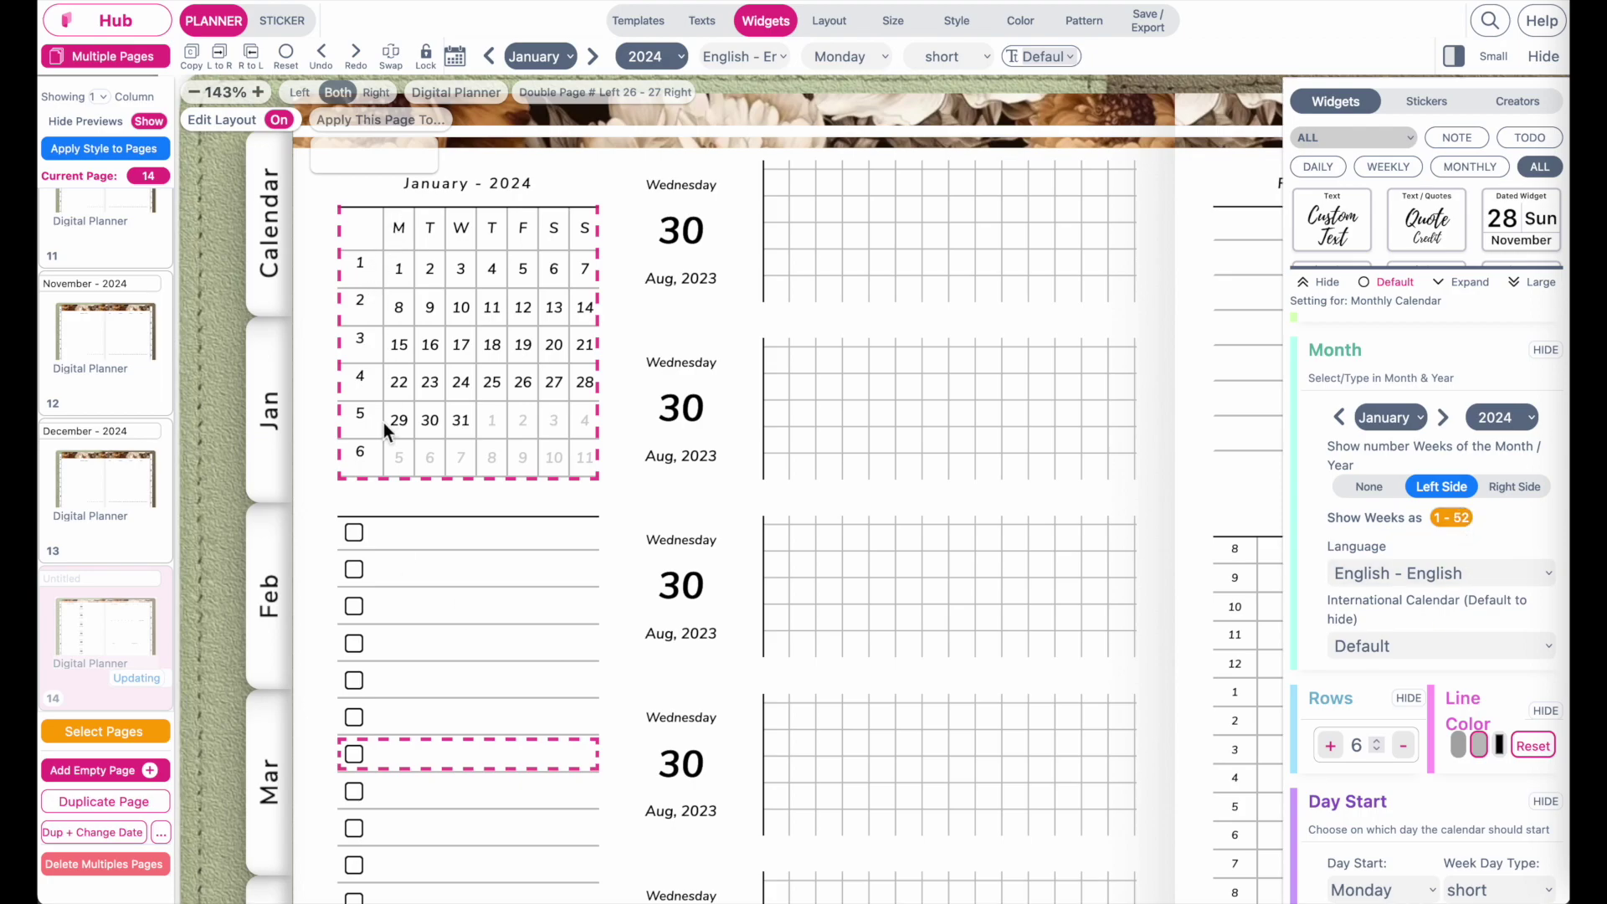
{"action": "key", "text": "Escape"}
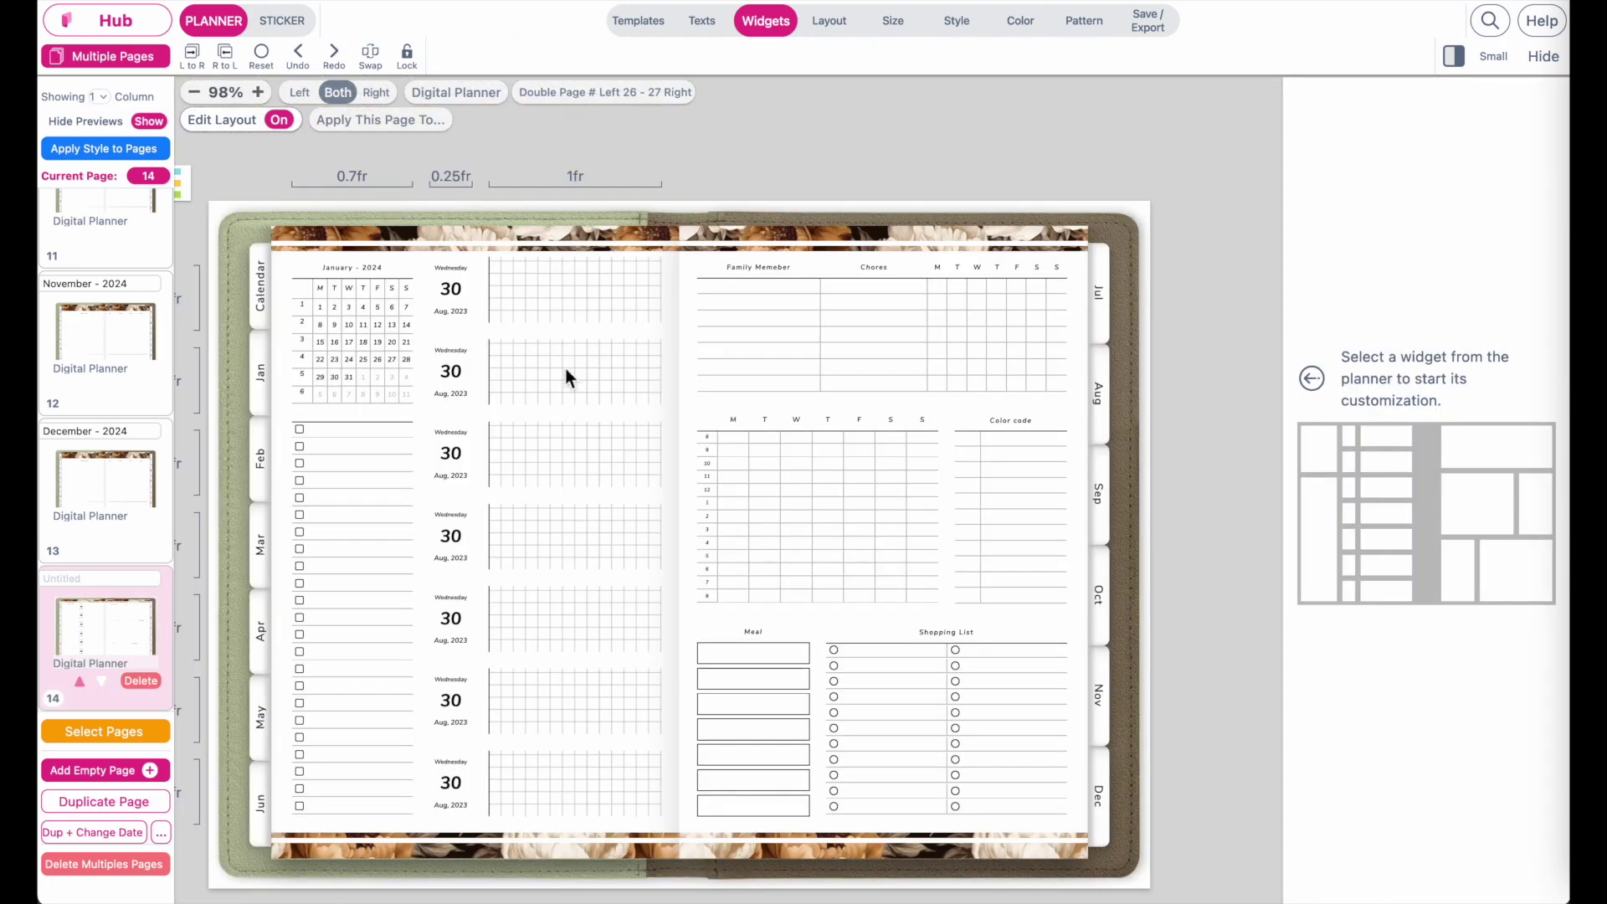
Turn off layout editing and set the first dated widget of the weekly column to January 1, 2024.
{"action": "left_click", "coordinate": [285, 122]}
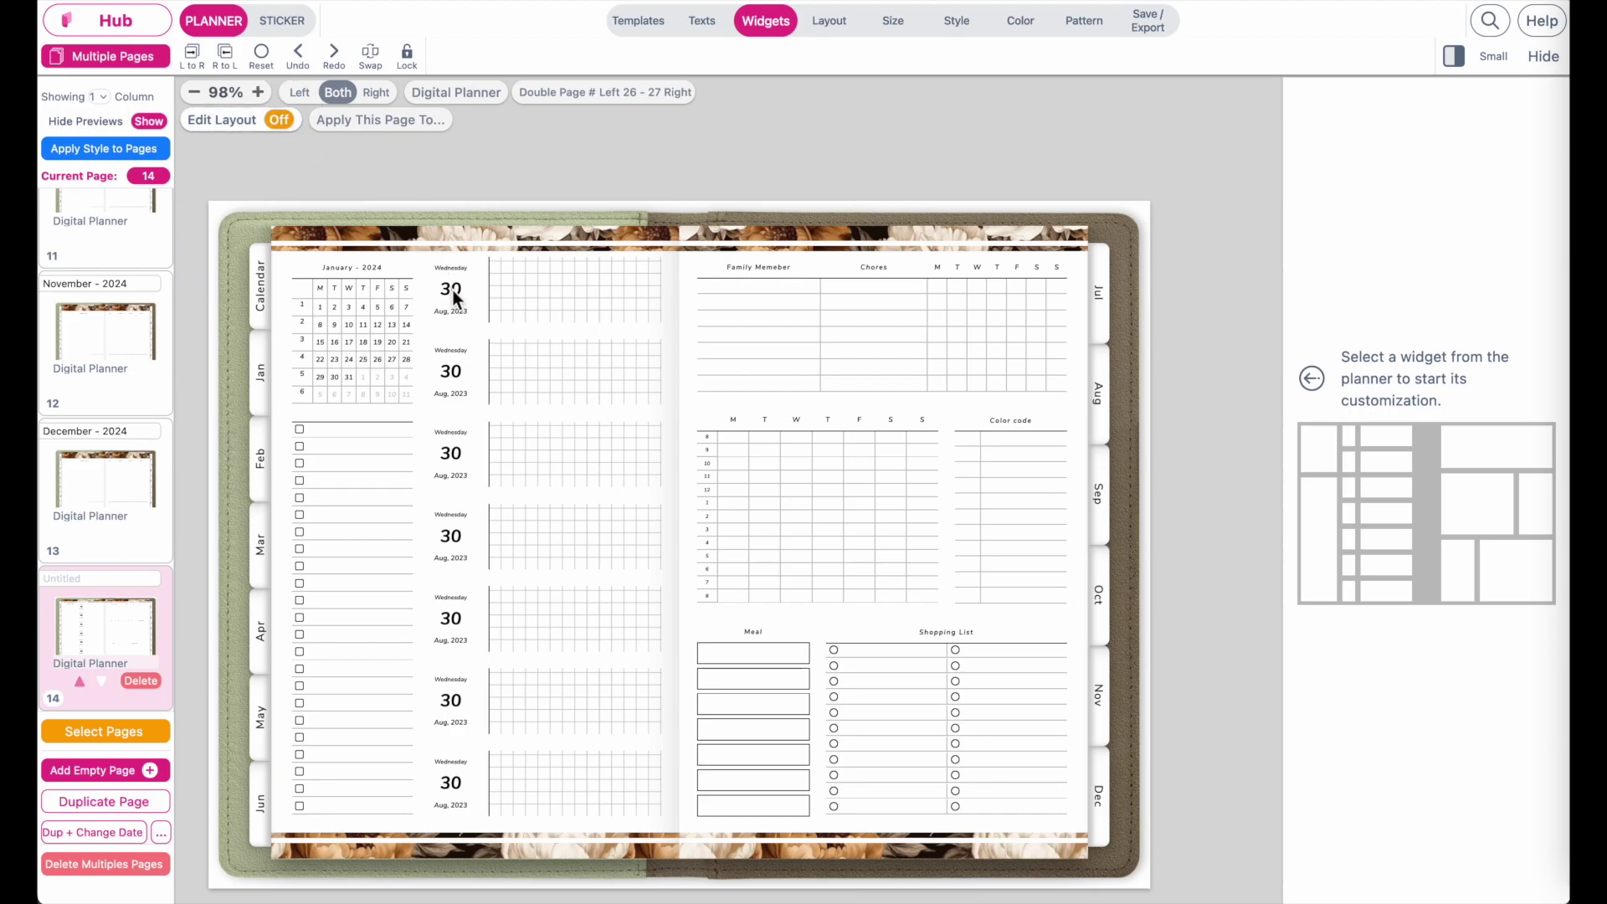
{"action": "left_click", "coordinate": [453, 298]}
{"action": "left_click_drag", "start_coordinate": [656, 301], "coordinate": [524, 345]}
{"action": "left_click", "coordinate": [805, 340]}
{"action": "left_click", "coordinate": [808, 341]}
{"action": "left_click", "coordinate": [809, 342]}
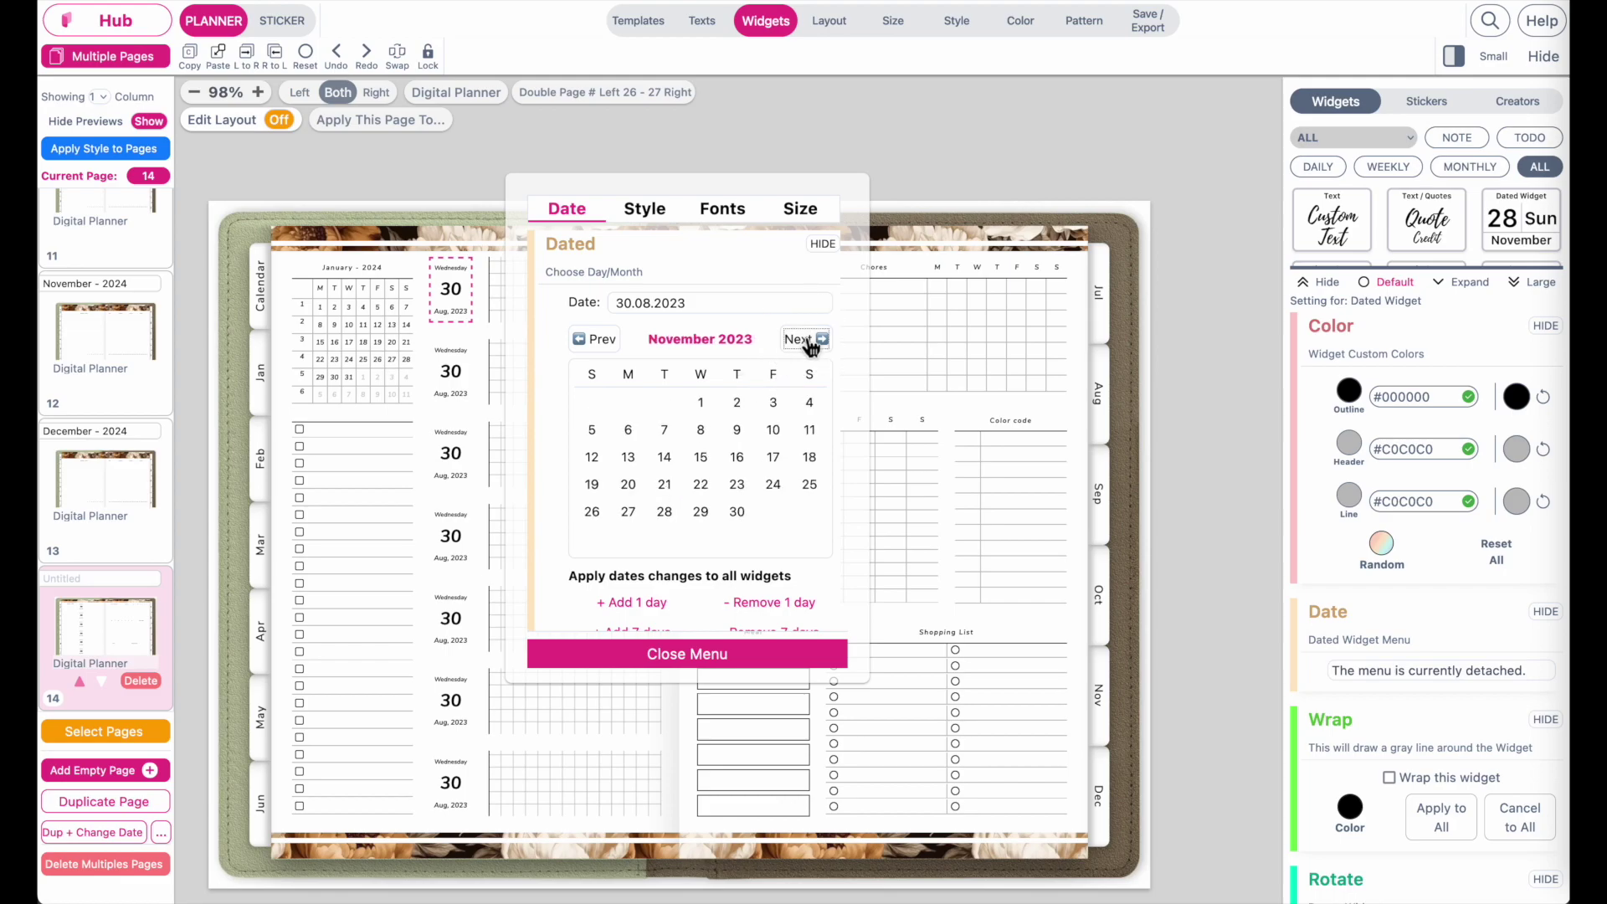
{"action": "left_click", "coordinate": [808, 341]}
{"action": "left_click", "coordinate": [809, 341]}
{"action": "left_click", "coordinate": [626, 416]}
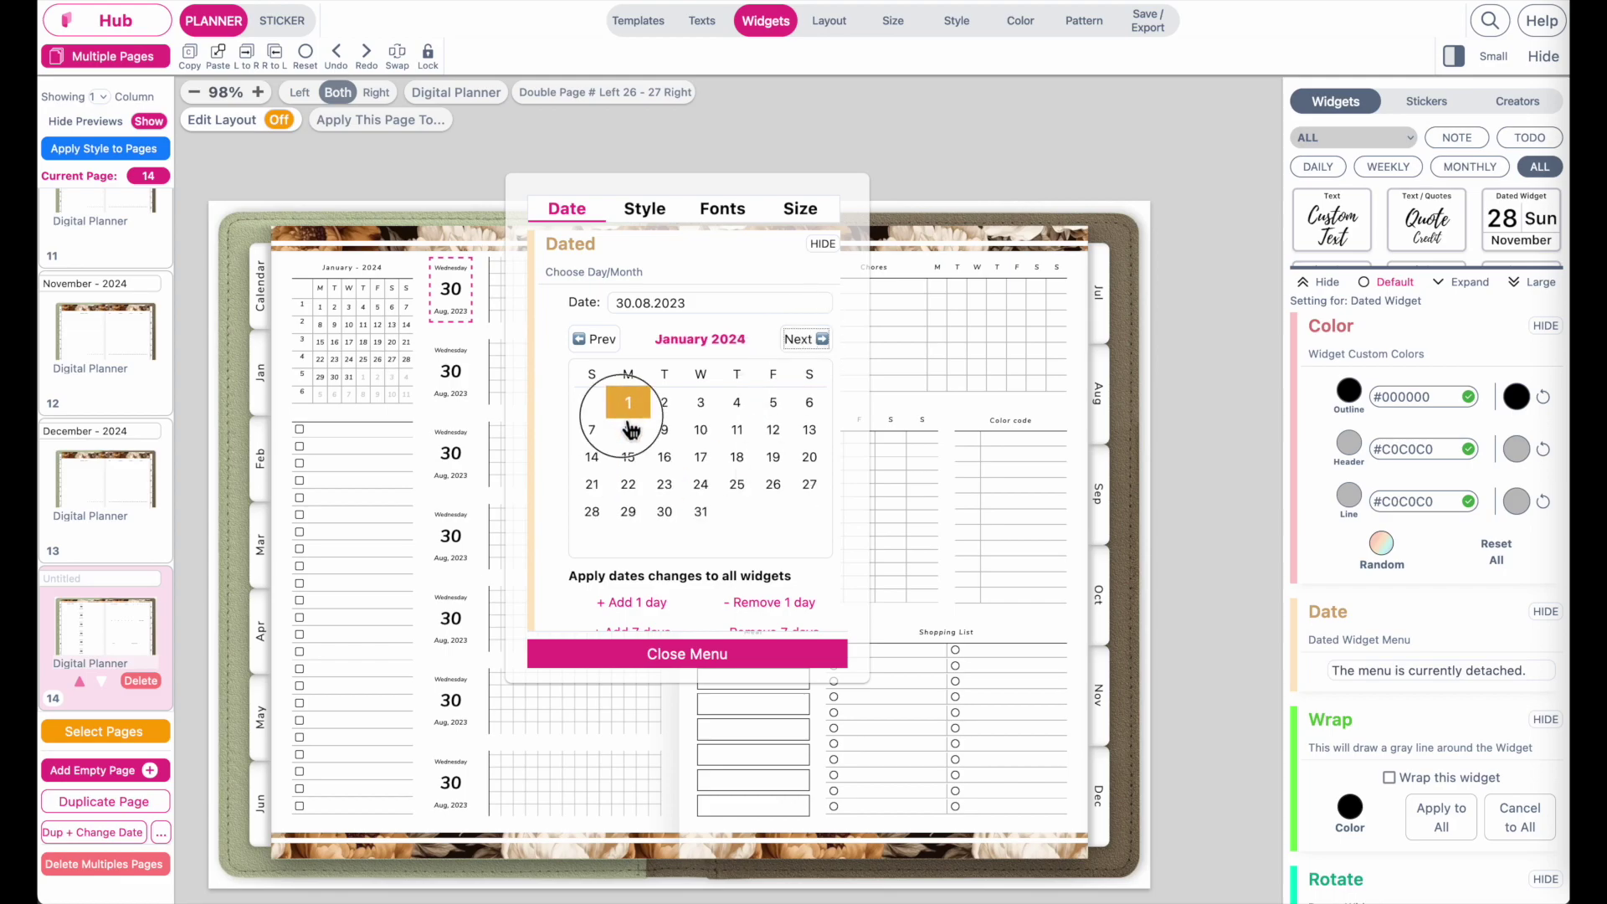
{"action": "left_click", "coordinate": [681, 655]}
Set the second dated widget of the weekly column to January 2, 2024.
{"action": "left_click", "coordinate": [454, 382]}
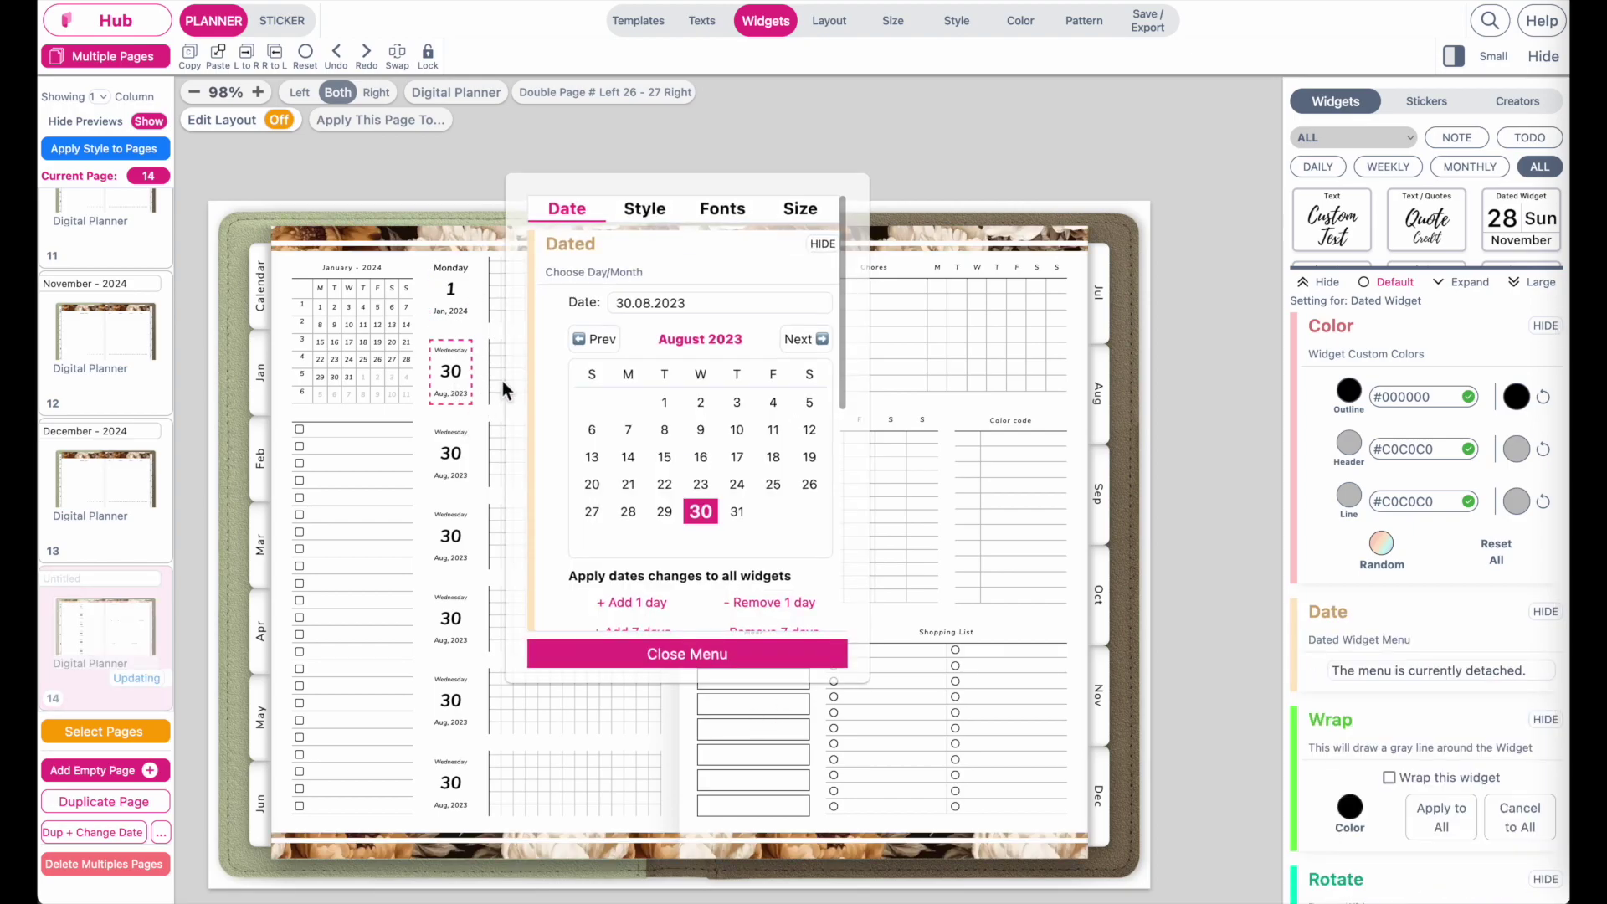
{"action": "left_click", "coordinate": [808, 339]}
{"action": "left_click", "coordinate": [808, 340]}
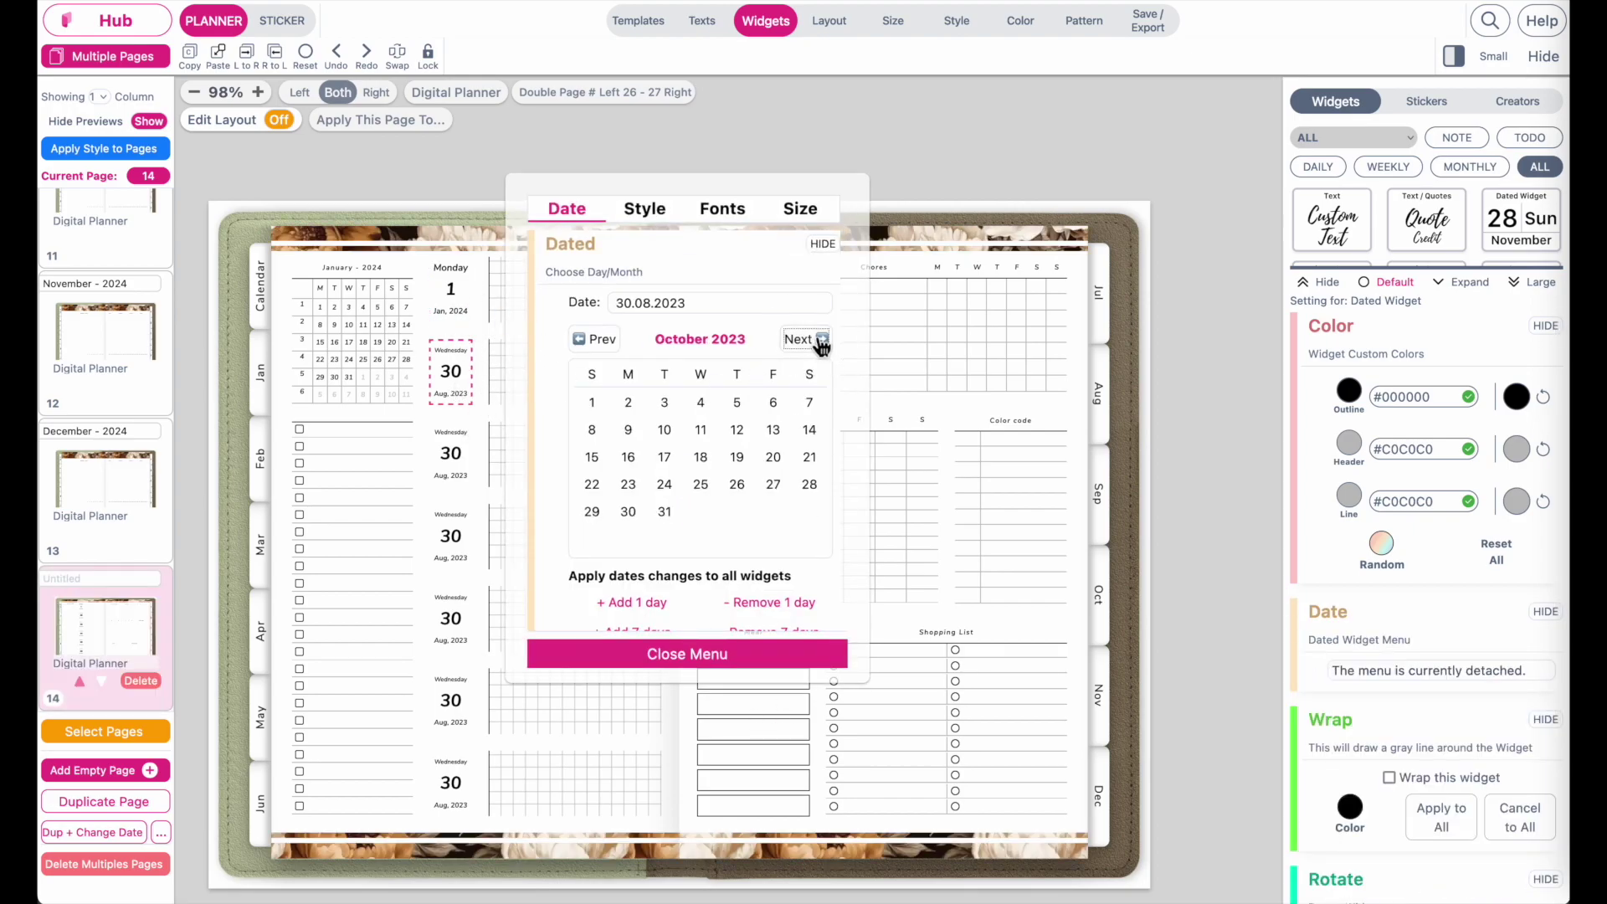
{"action": "left_click", "coordinate": [819, 342]}
{"action": "left_click", "coordinate": [819, 342]}
{"action": "left_click", "coordinate": [819, 342]}
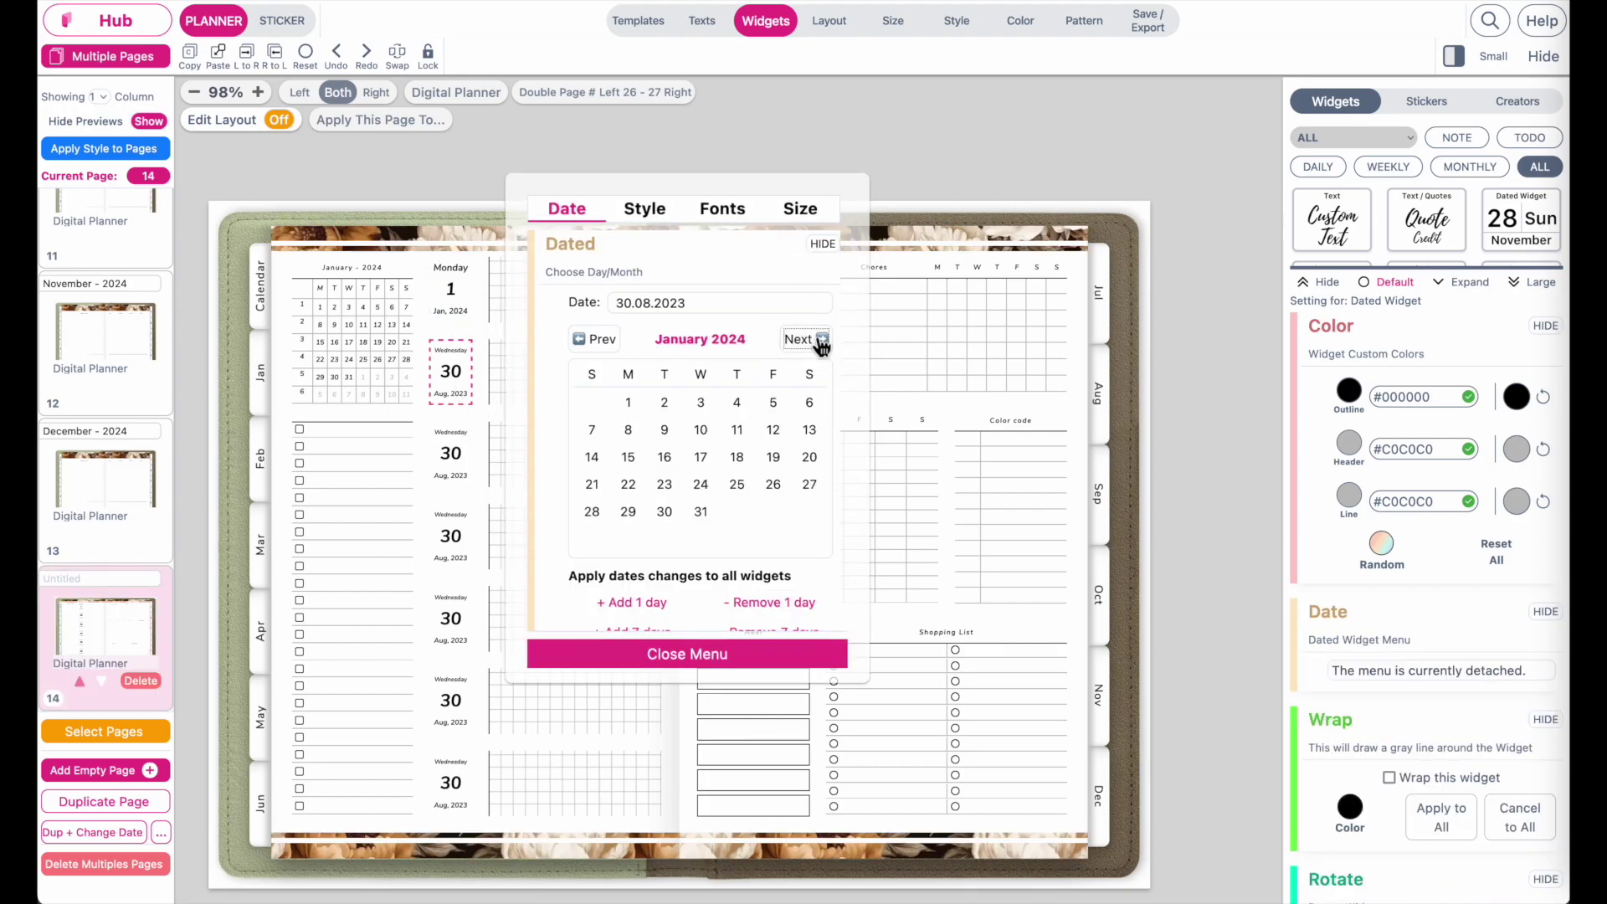
{"action": "left_click", "coordinate": [664, 403]}
Set the third dated widget of the weekly column to December 3, 2024.
{"action": "left_click", "coordinate": [450, 464]}
{"action": "left_click", "coordinate": [628, 403]}
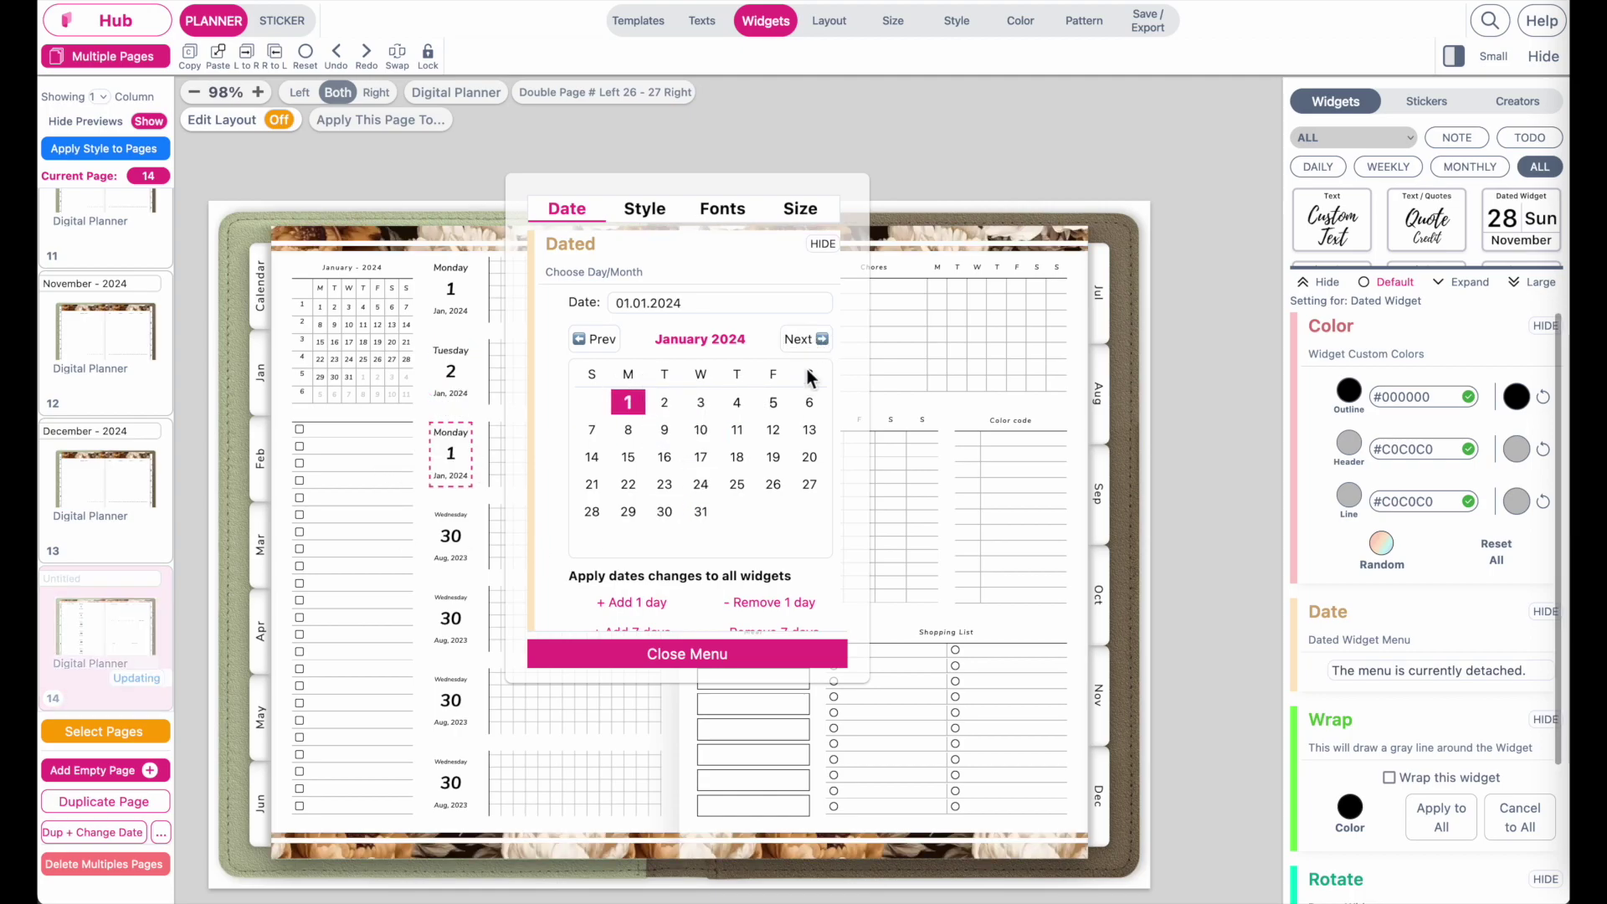
{"action": "left_click", "coordinate": [819, 341]}
{"action": "left_click", "coordinate": [818, 342]}
{"action": "left_click", "coordinate": [819, 341]}
{"action": "left_click", "coordinate": [820, 349]}
{"action": "left_click", "coordinate": [820, 349]}
{"action": "left_click", "coordinate": [821, 349]}
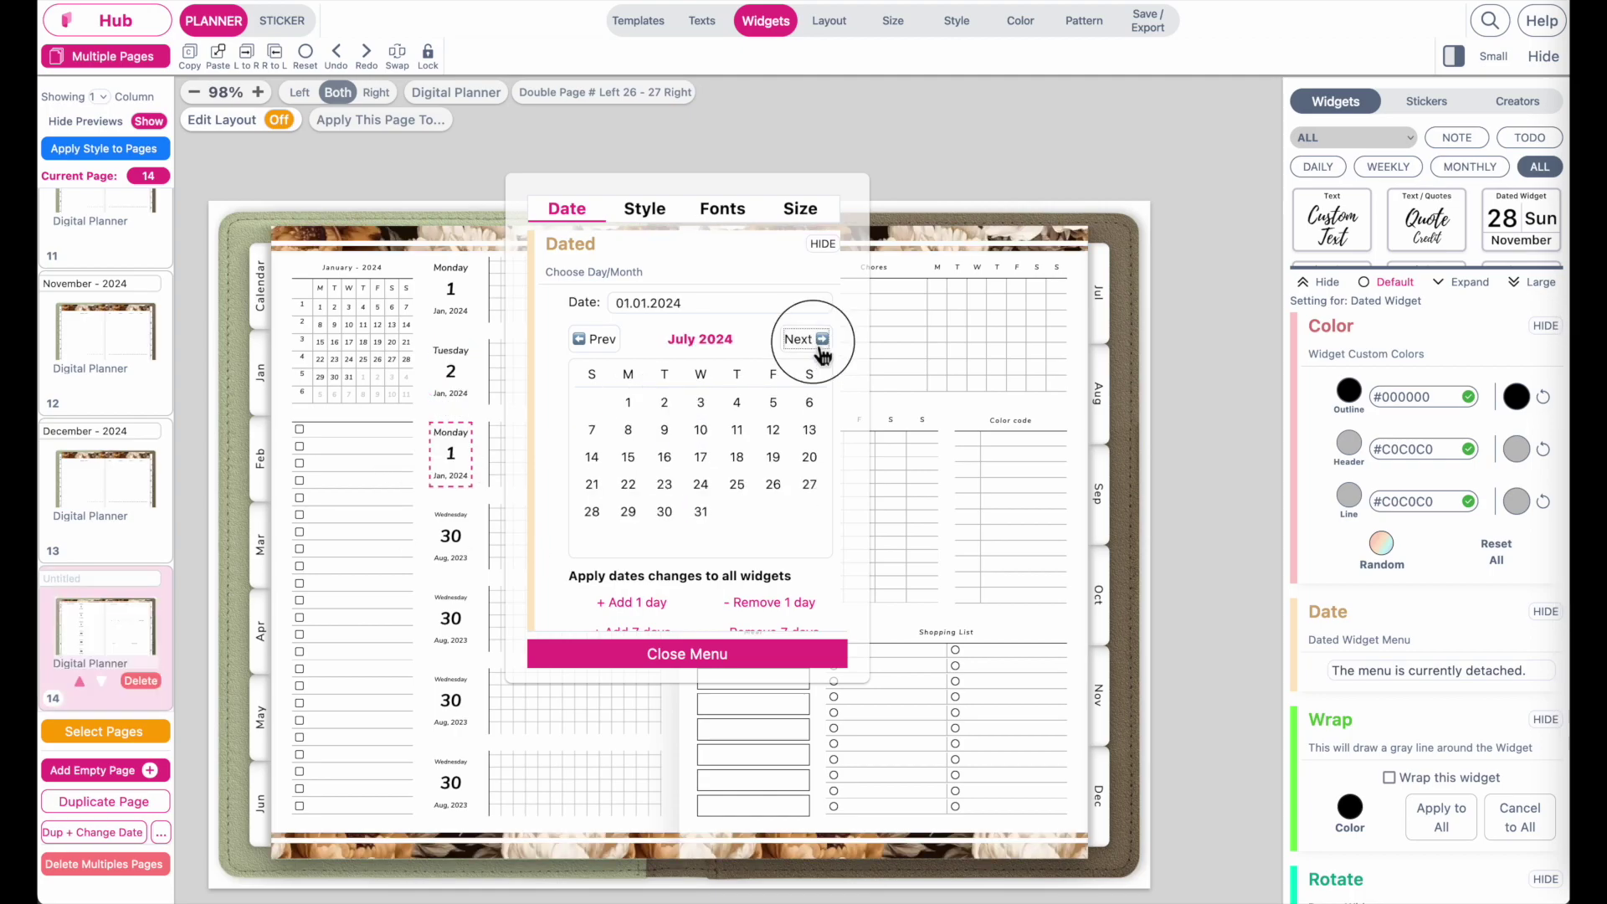
{"action": "left_click", "coordinate": [820, 349]}
{"action": "left_click", "coordinate": [820, 349]}
{"action": "left_click", "coordinate": [821, 349]}
{"action": "left_click", "coordinate": [820, 349]}
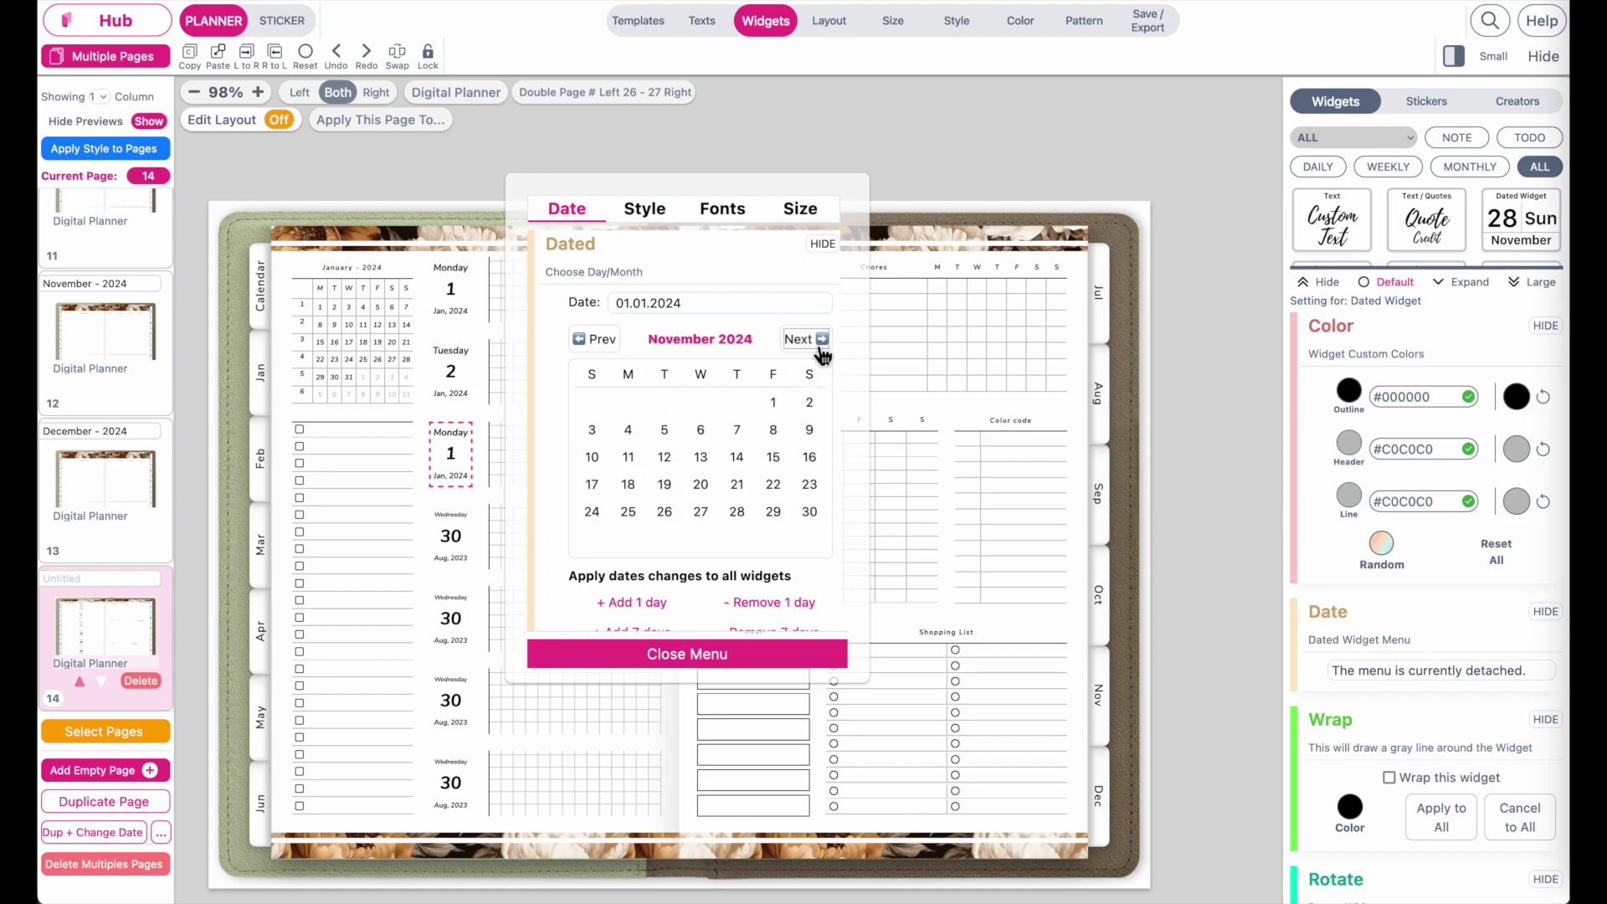
{"action": "left_click", "coordinate": [820, 349]}
{"action": "left_click", "coordinate": [664, 403]}
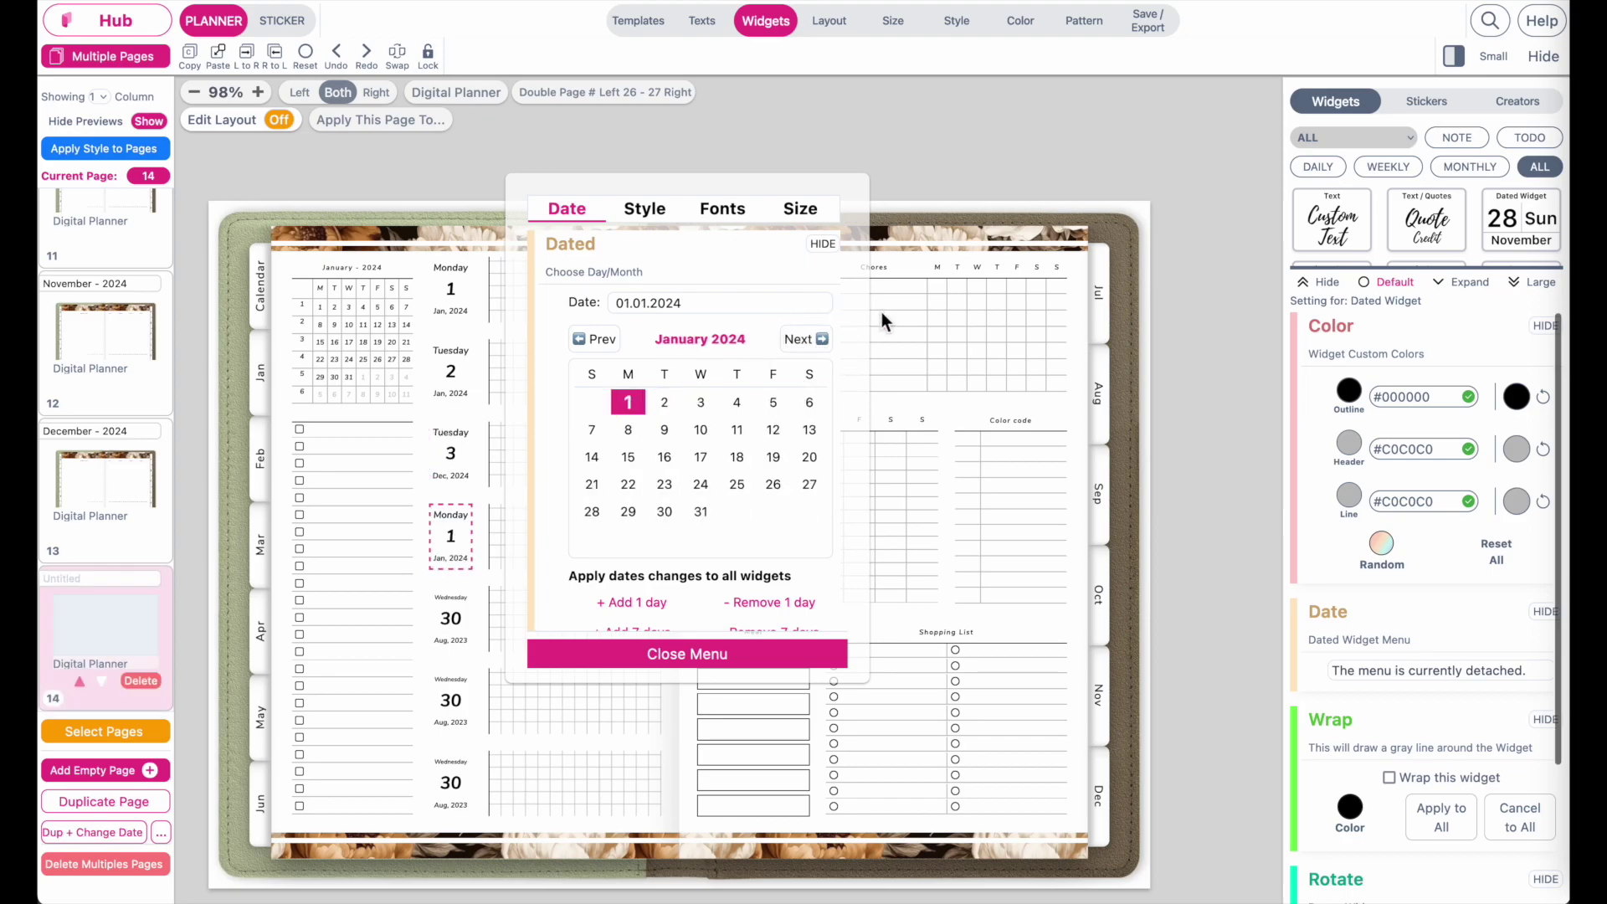
Correct the third dated widget to January 3, 2024 and date the remaining four widgets January 4 to 7, 2024.
{"action": "left_click", "coordinate": [822, 343]}
{"action": "left_click", "coordinate": [822, 343]}
{"action": "left_click", "coordinate": [821, 344]}
{"action": "left_click", "coordinate": [822, 343]}
{"action": "left_click", "coordinate": [822, 343]}
{"action": "left_click", "coordinate": [822, 343]}
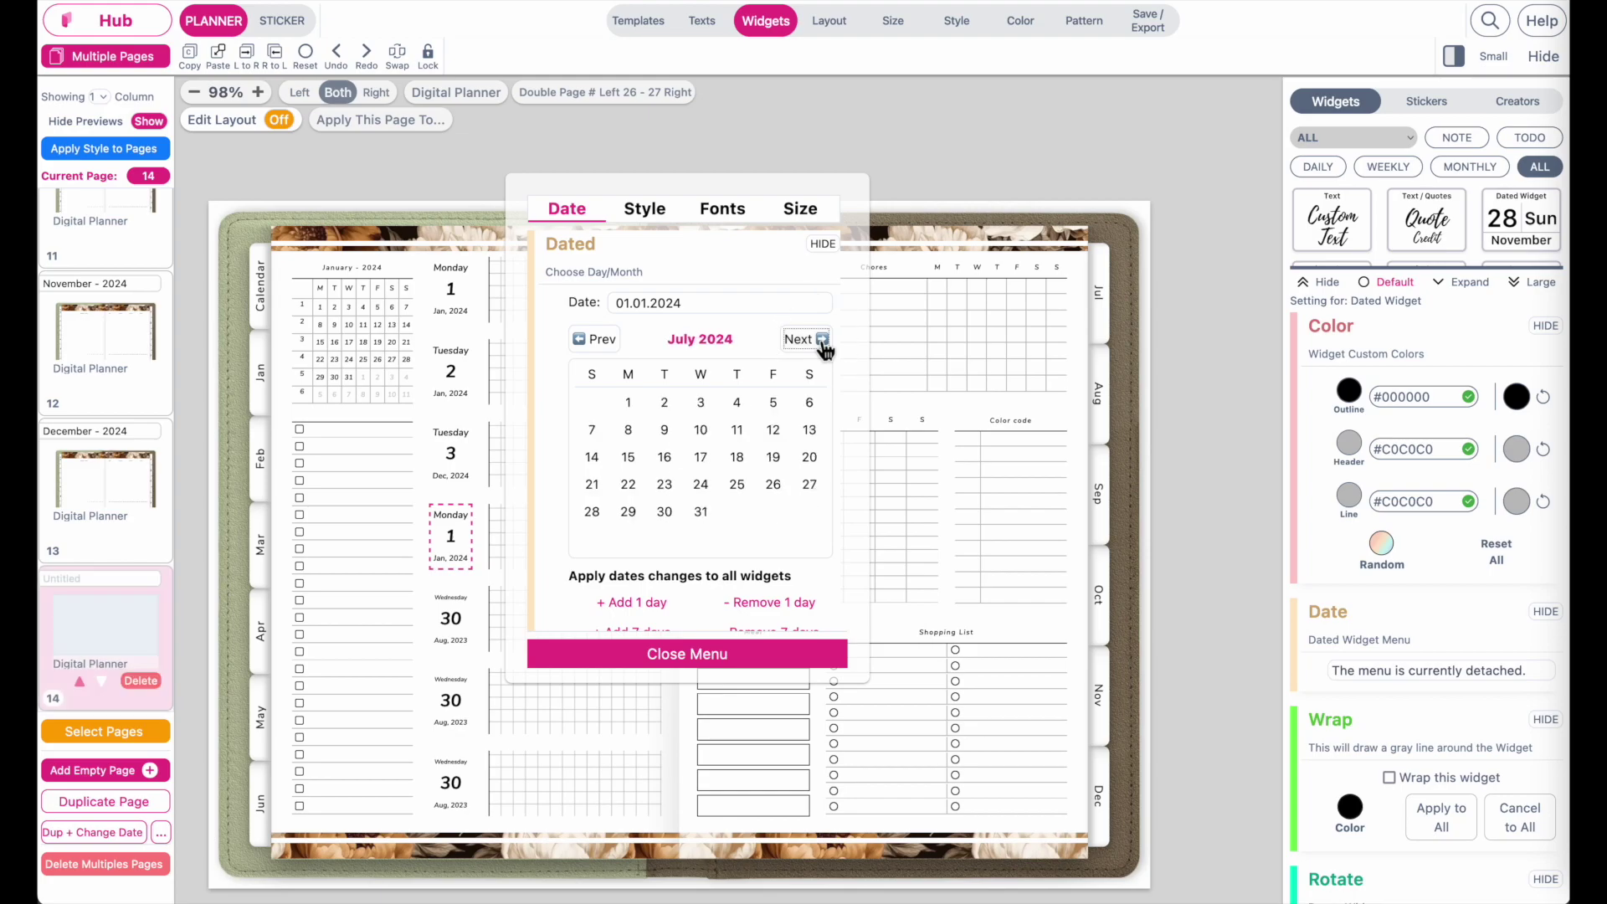
{"action": "left_click", "coordinate": [822, 343]}
{"action": "left_click", "coordinate": [822, 343]}
{"action": "left_click", "coordinate": [822, 343]}
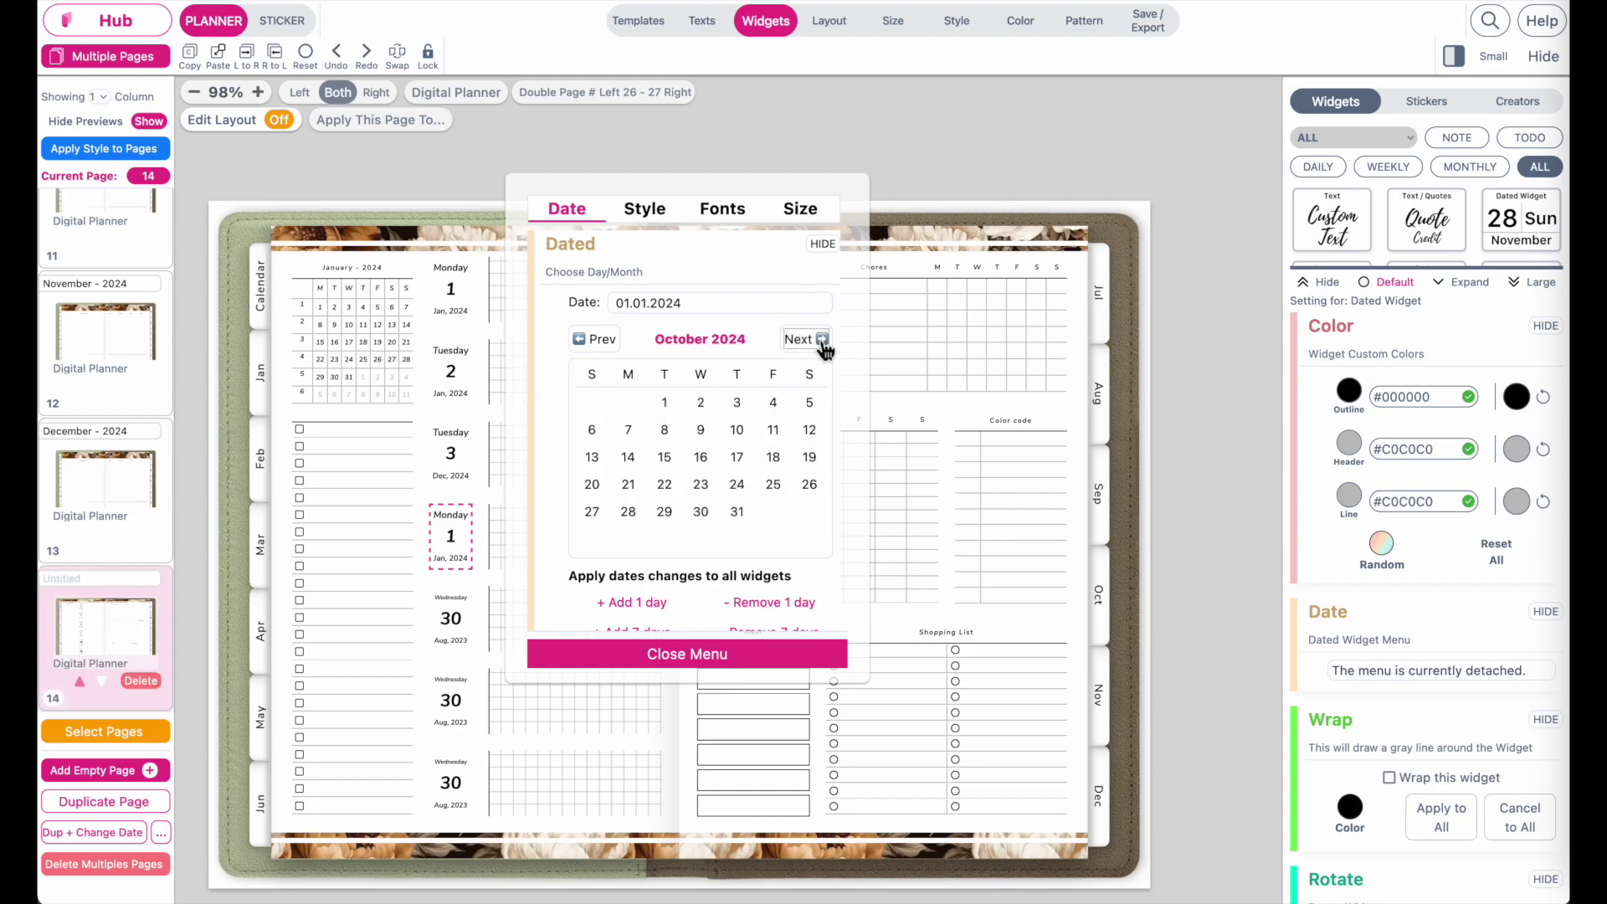
{"action": "left_click", "coordinate": [594, 339]}
{"action": "left_click", "coordinate": [594, 339]}
{"action": "left_click", "coordinate": [594, 339]}
{"action": "left_click", "coordinate": [594, 339]}
{"action": "left_click", "coordinate": [594, 339]}
{"action": "left_click", "coordinate": [595, 339]}
{"action": "left_click", "coordinate": [594, 339]}
{"action": "left_click", "coordinate": [591, 430]}
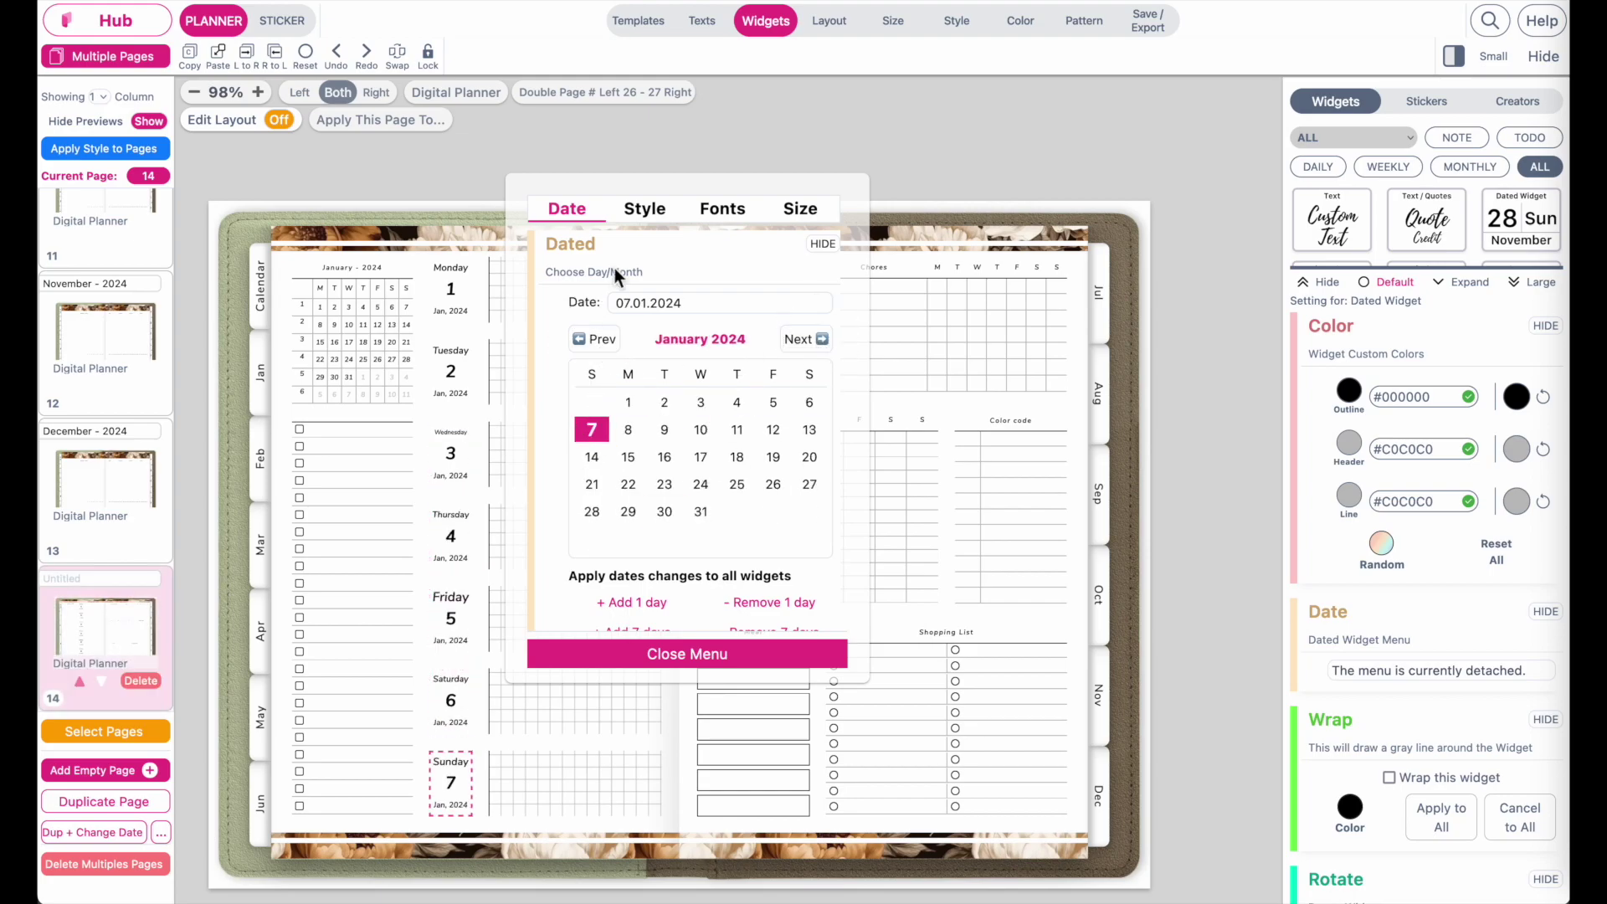
Apply the layout with the weekday letter above a line and the day number to all seven dated widgets.
{"action": "left_click", "coordinate": [457, 291]}
{"action": "left_click", "coordinate": [646, 212]}
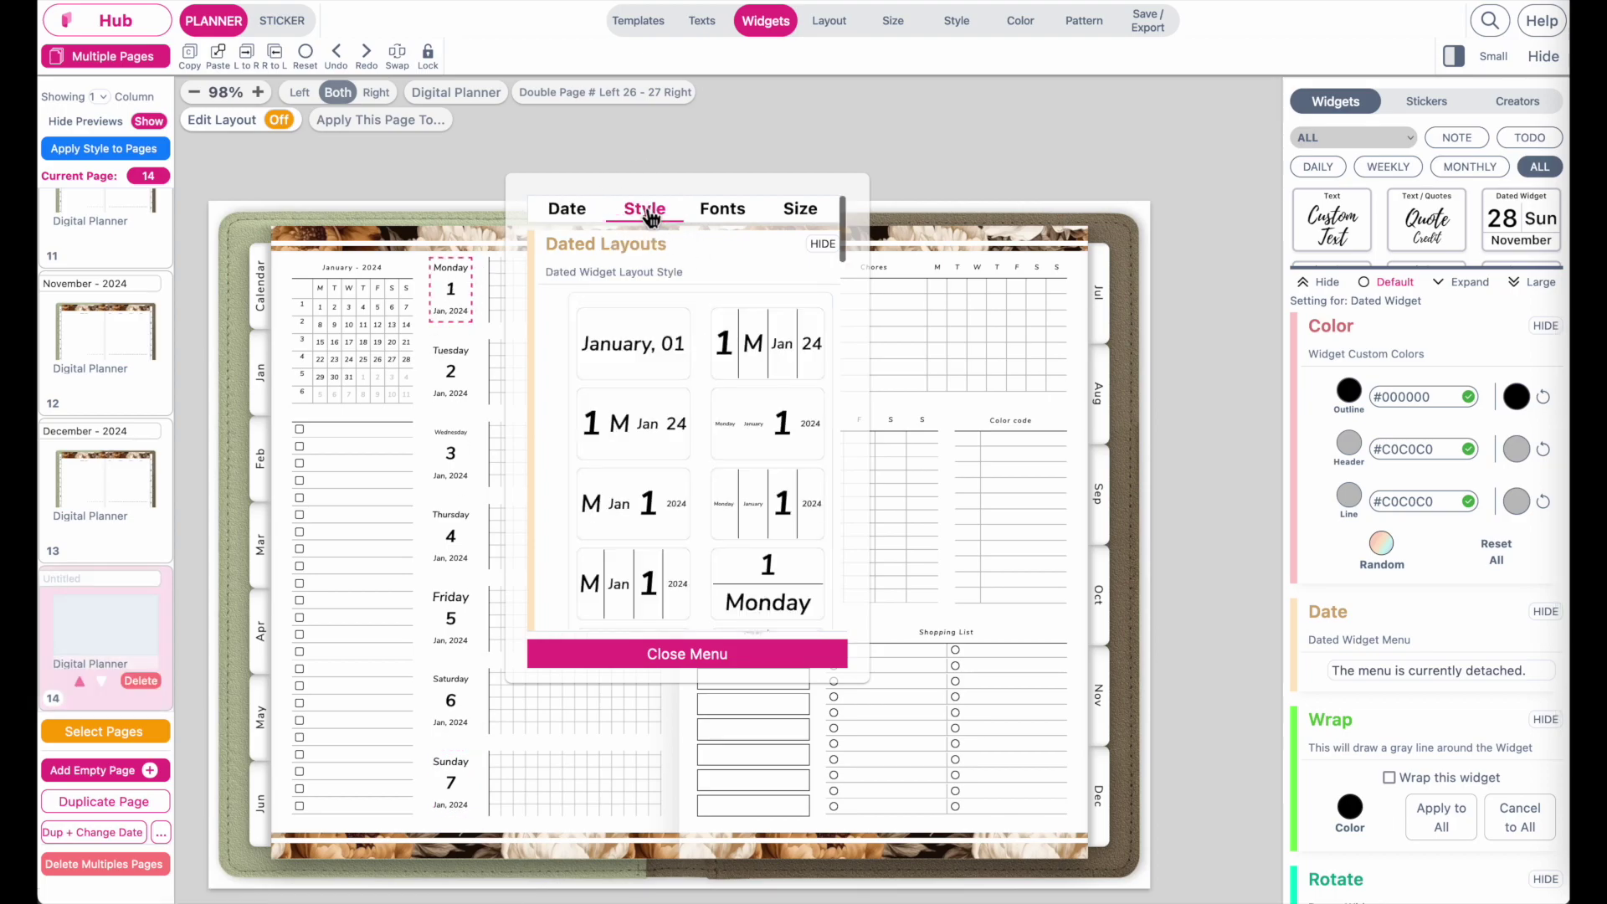
{"action": "scroll", "coordinate": [718, 427], "scroll_direction": "down", "scroll_amount": 3}
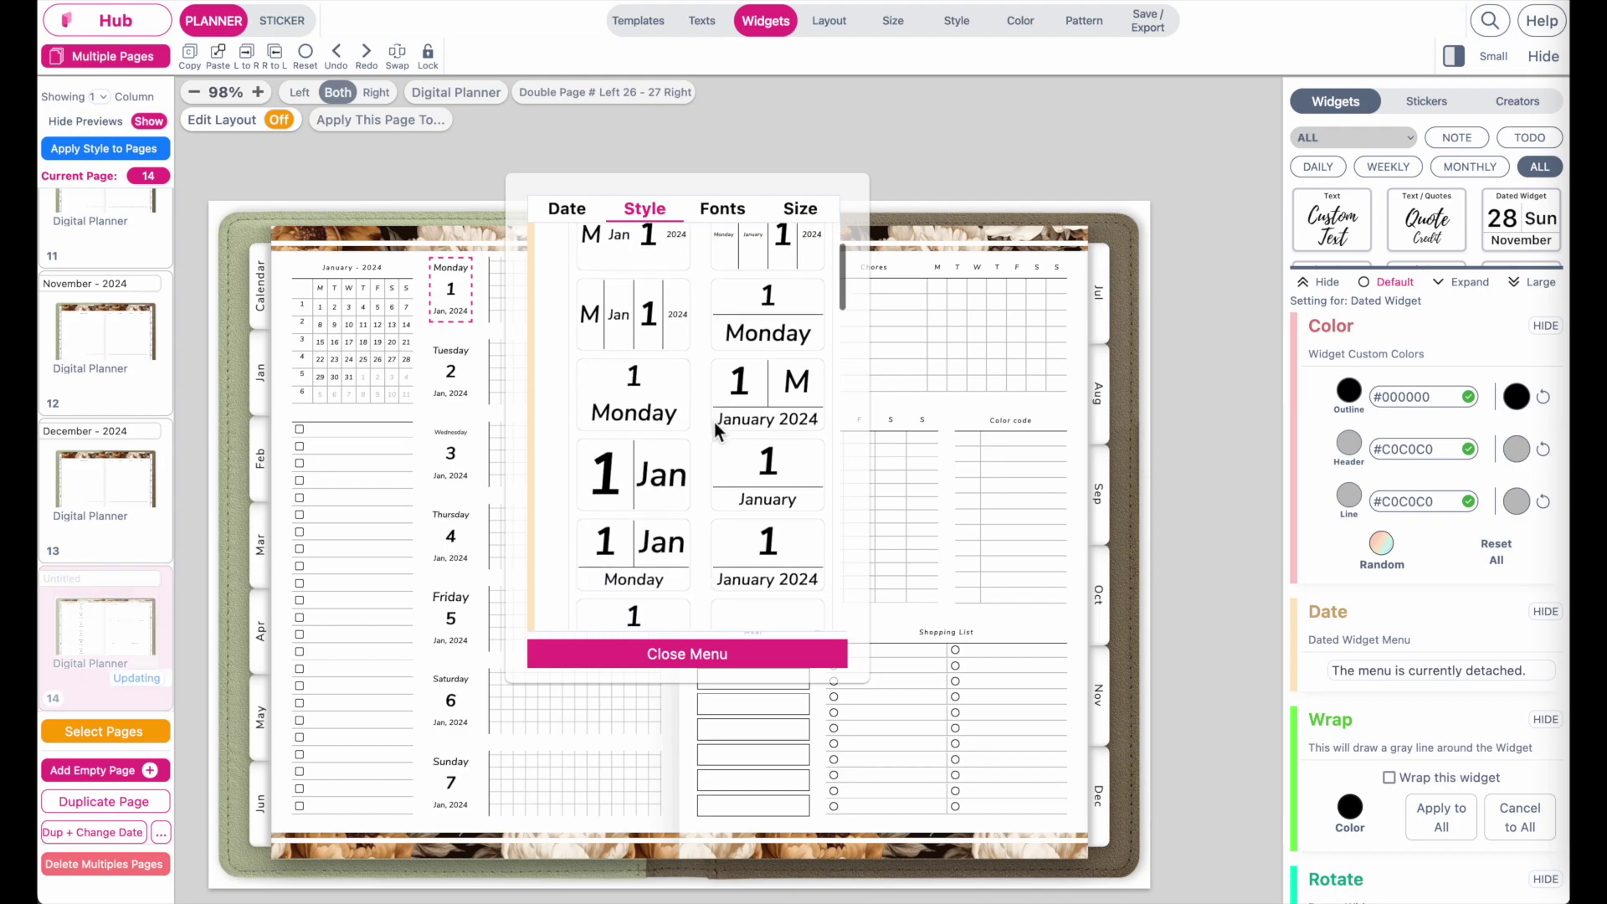
{"action": "scroll", "coordinate": [718, 430], "scroll_direction": "down", "scroll_amount": 7}
{"action": "left_click", "coordinate": [629, 368]}
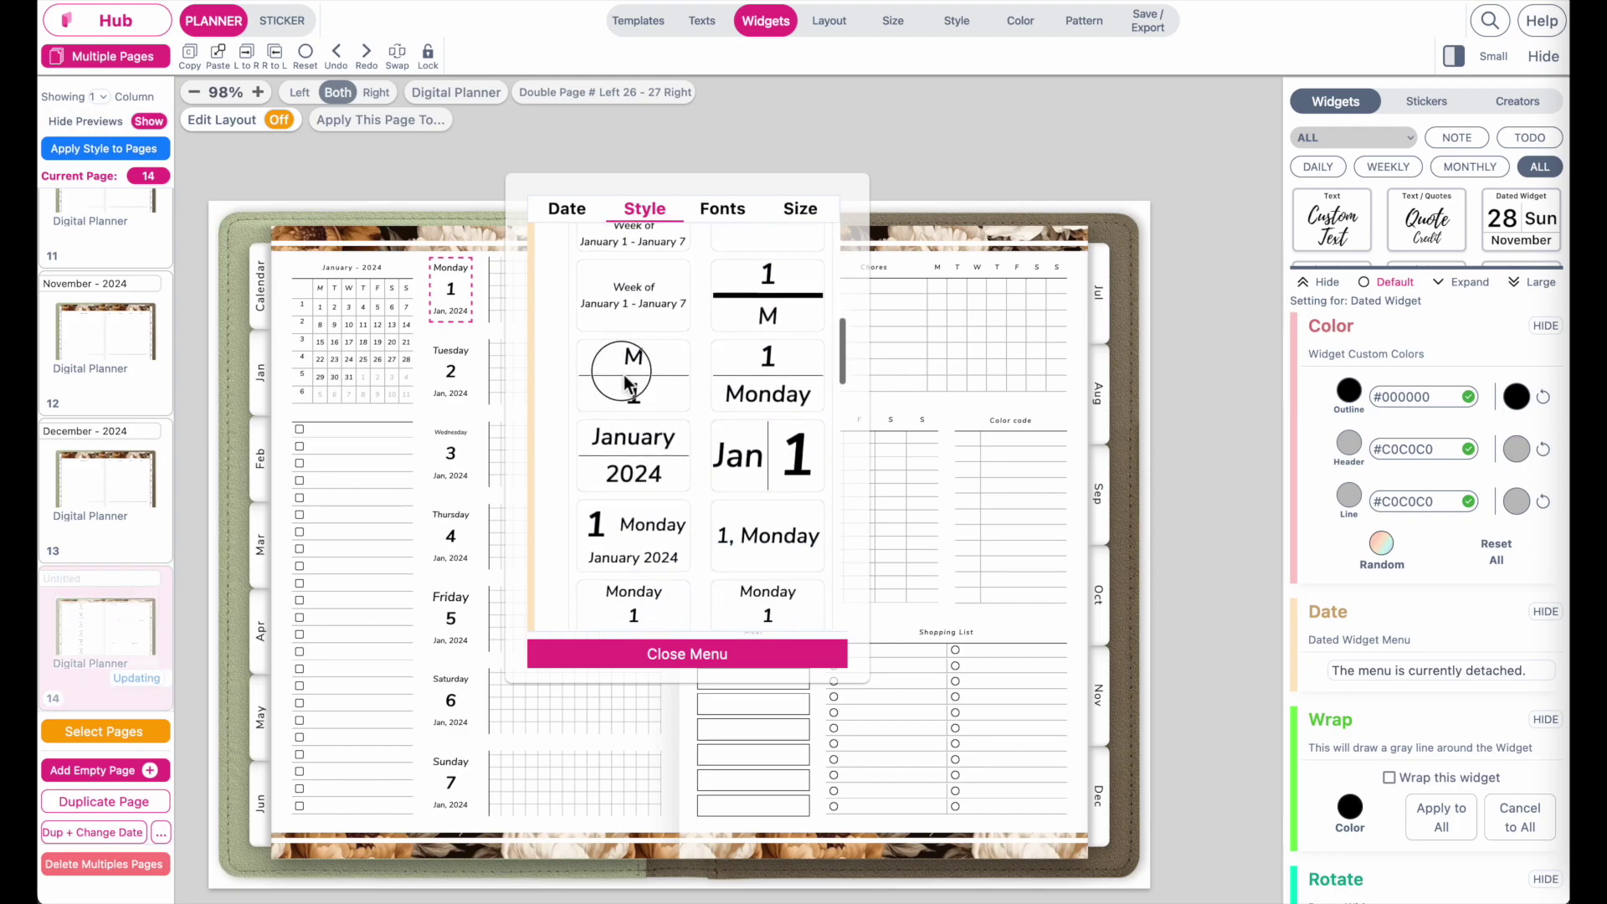
{"action": "left_click", "coordinate": [452, 371]}
{"action": "left_click", "coordinate": [586, 370]}
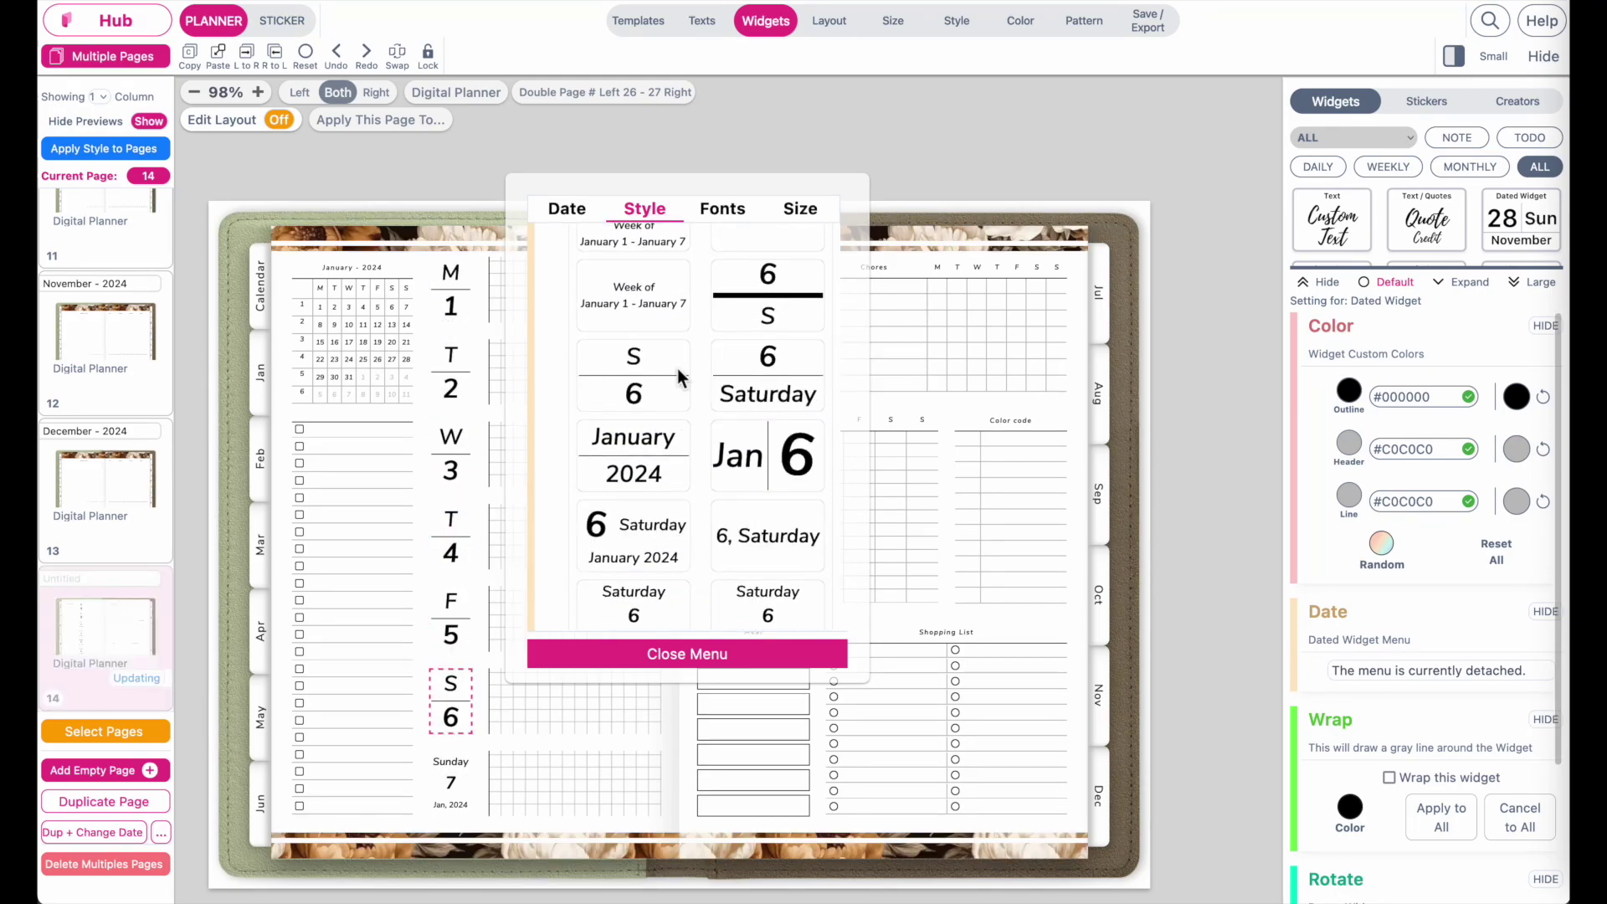
Reduce the font size of the dated widgets, setting the Sunday widget to 16 and matching the others.
{"action": "left_click", "coordinate": [722, 209]}
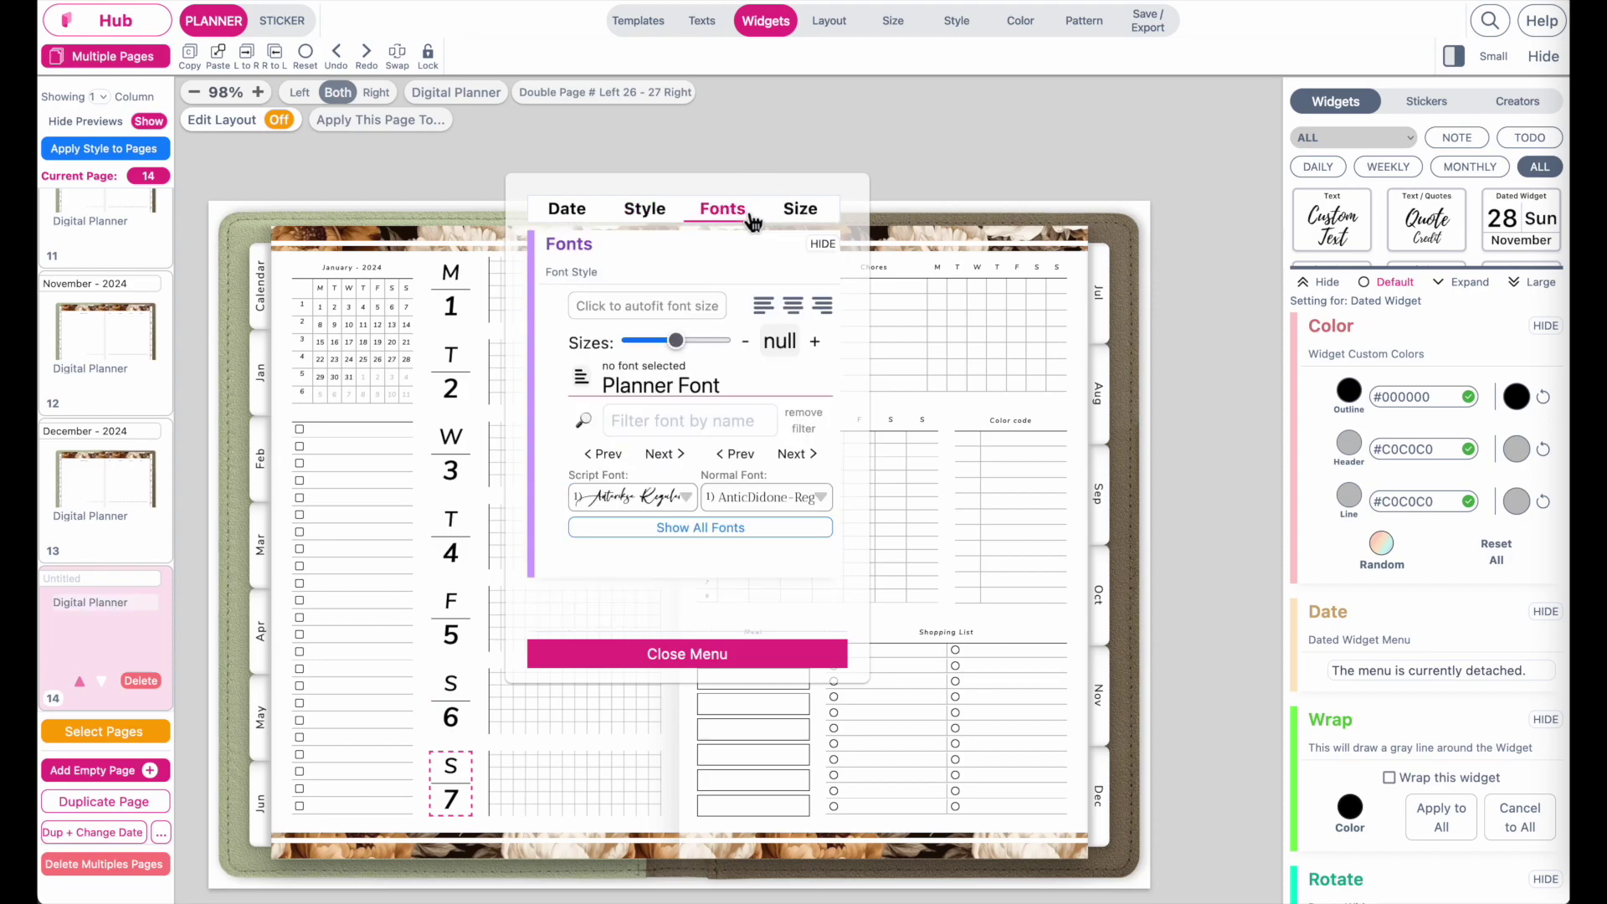
{"action": "left_click", "coordinate": [675, 341]}
{"action": "left_click_drag", "start_coordinate": [675, 350], "coordinate": [645, 350]}
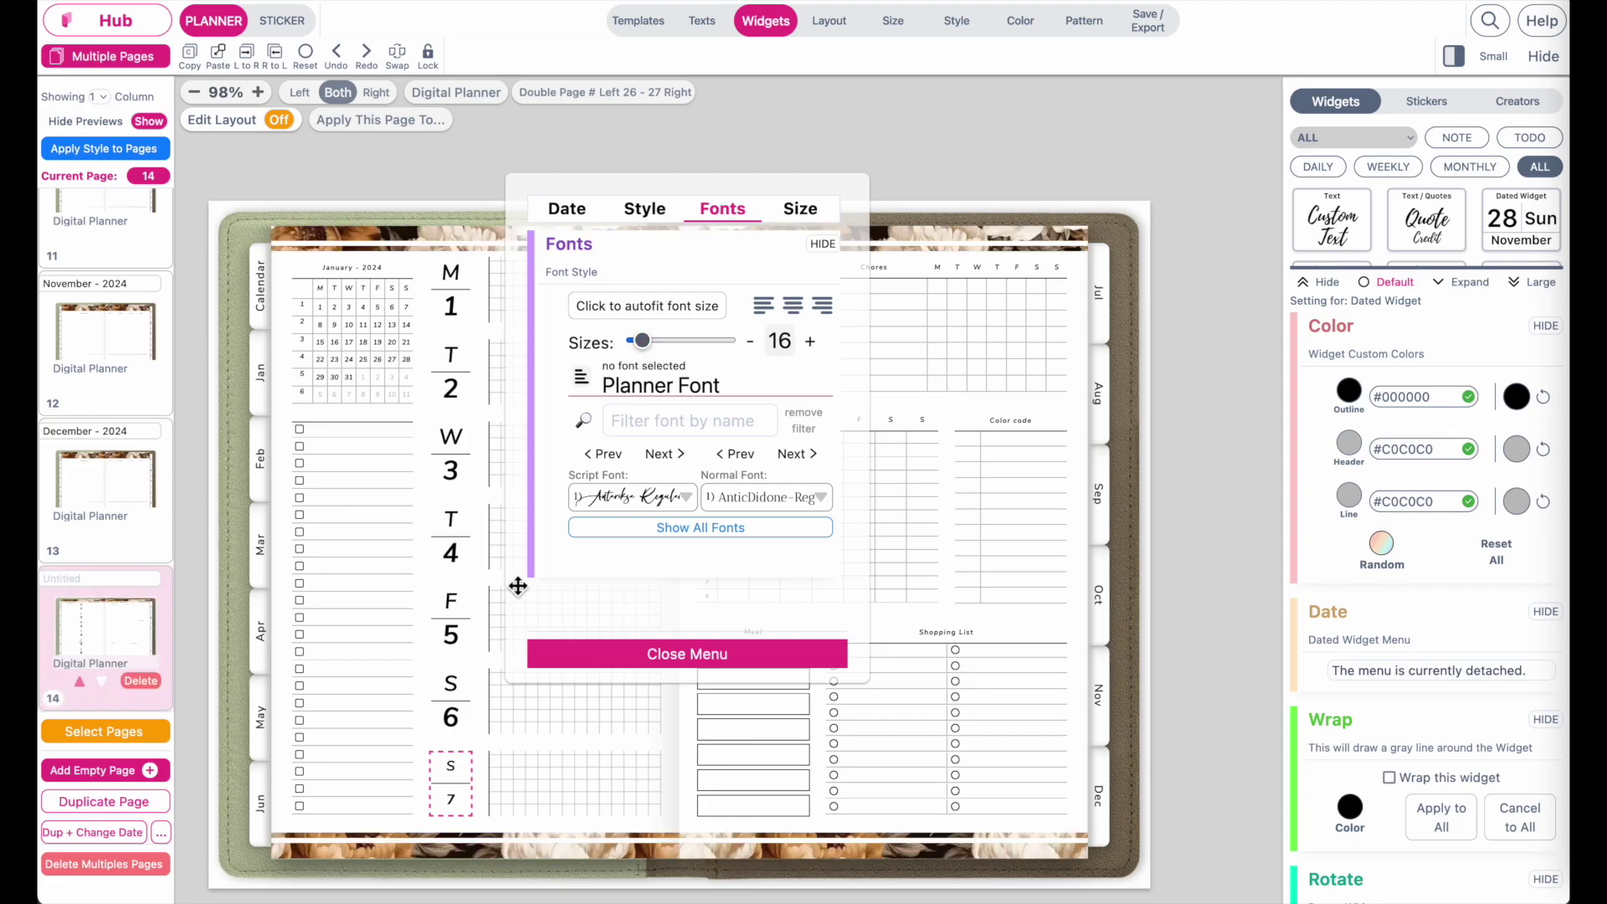
{"action": "left_click", "coordinate": [450, 624]}
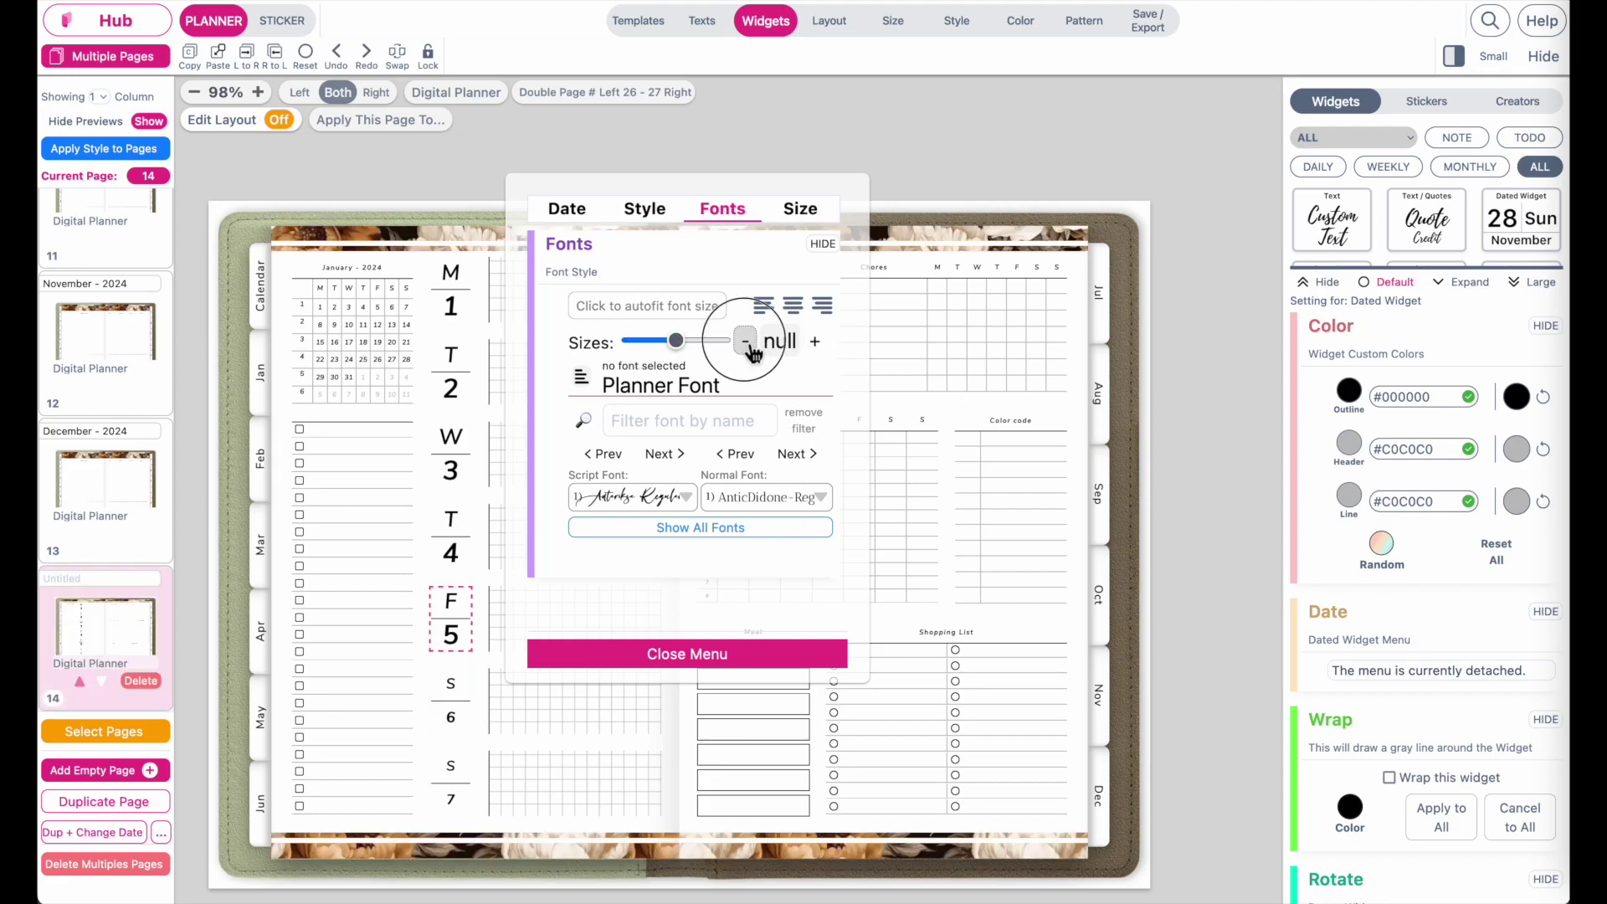
{"action": "left_click", "coordinate": [488, 253]}
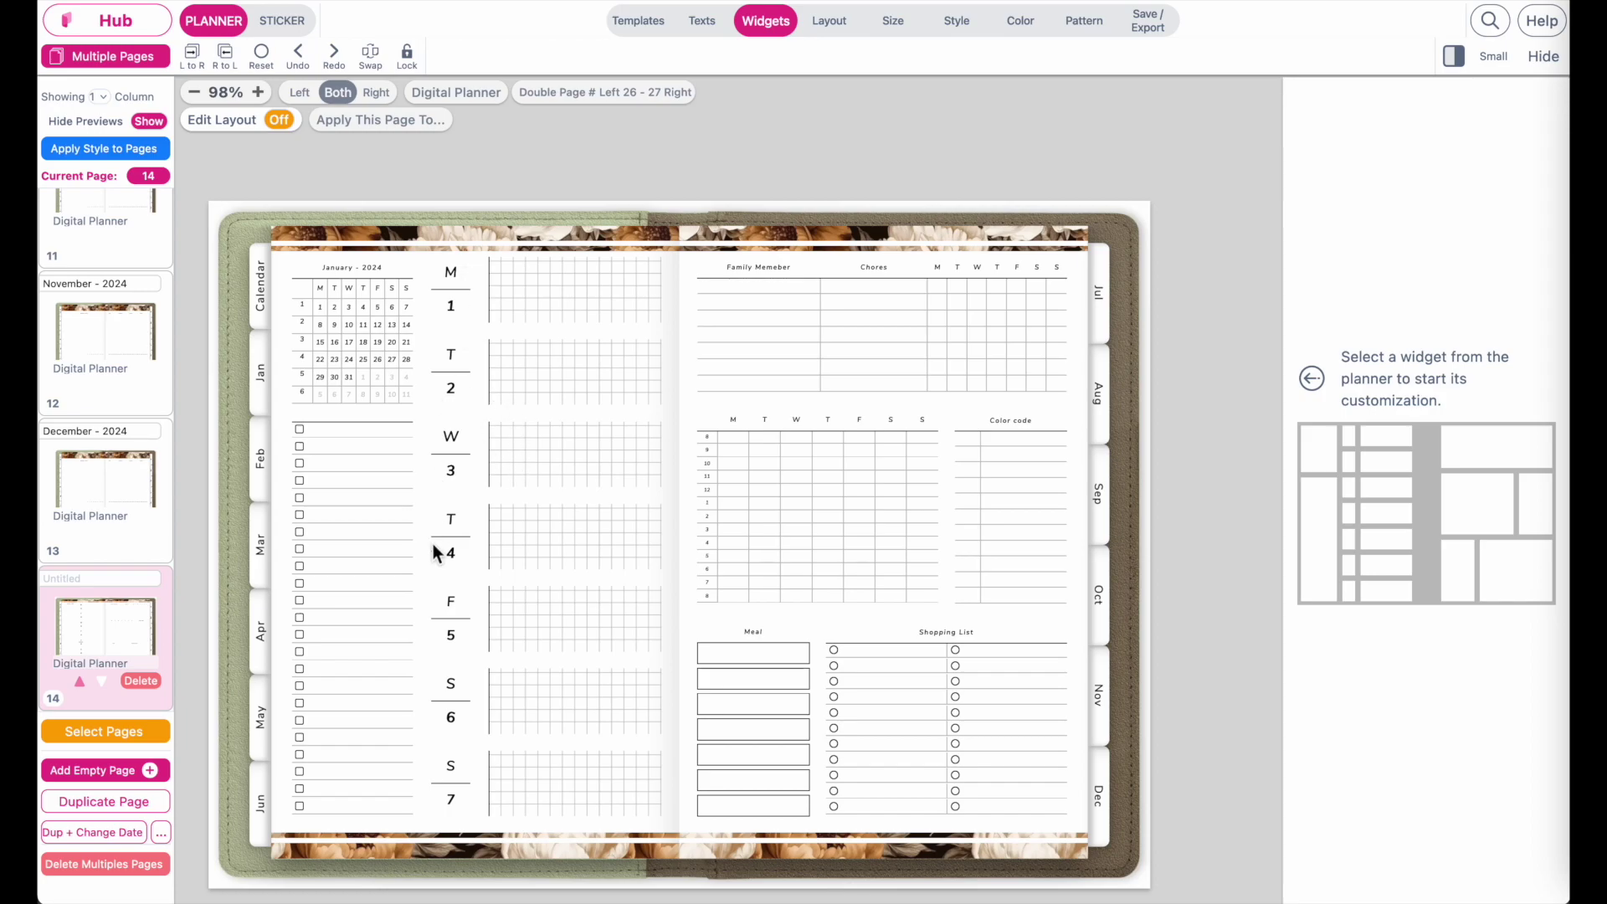
Check the date assigned to each dated widget from Monday to Sunday and close the widget menu.
{"action": "left_click", "coordinate": [457, 292]}
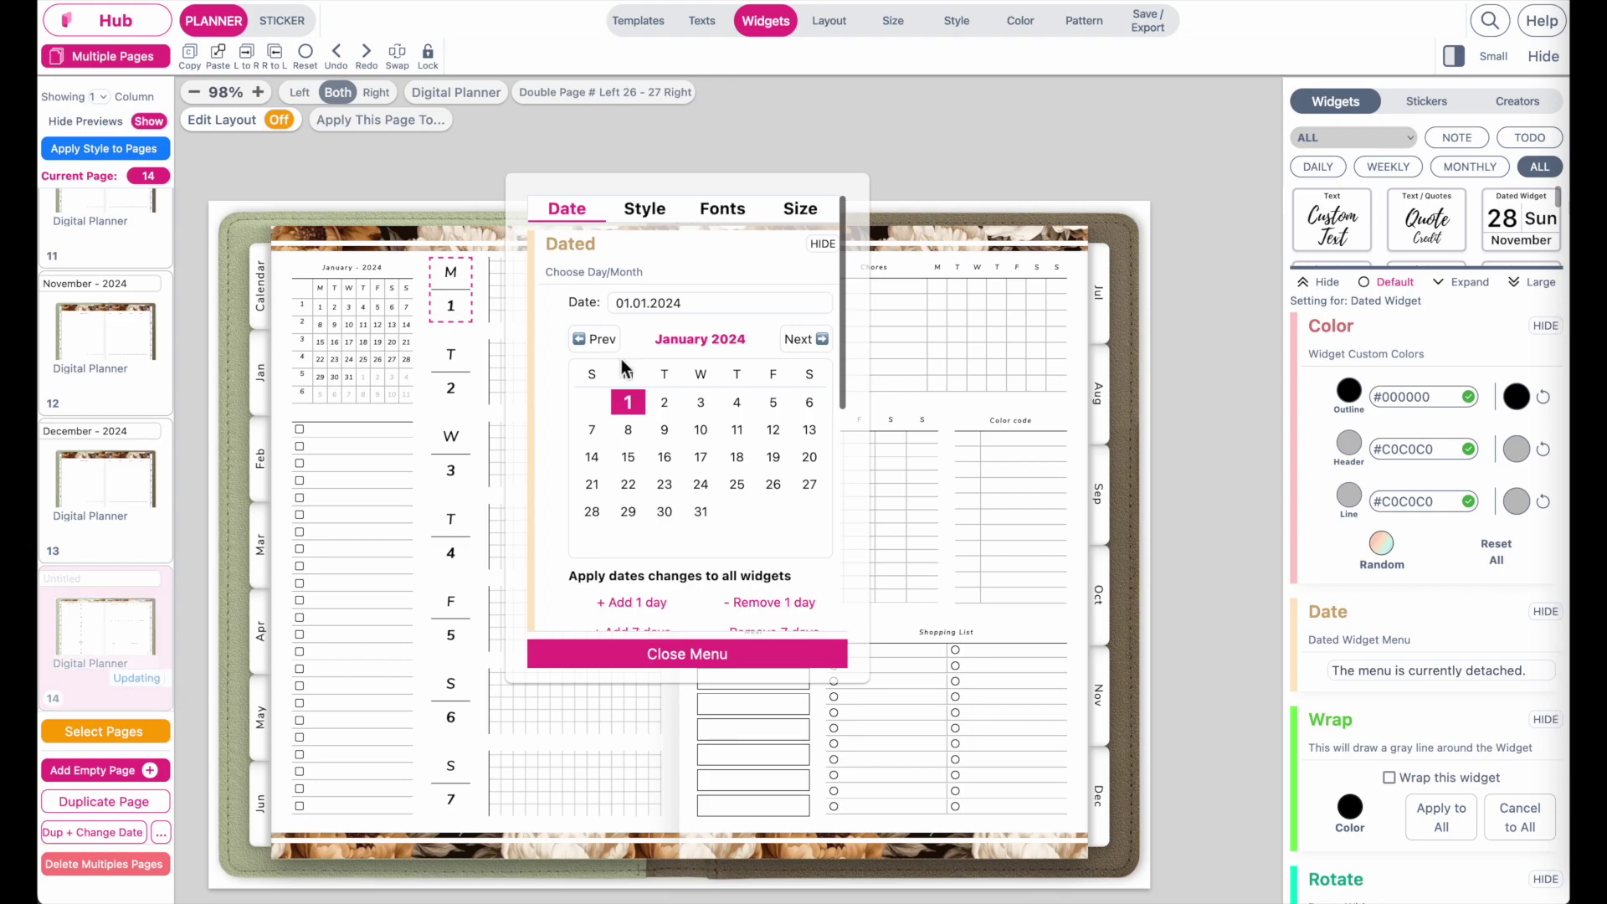
{"action": "left_click", "coordinate": [452, 372]}
{"action": "left_click", "coordinate": [452, 456]}
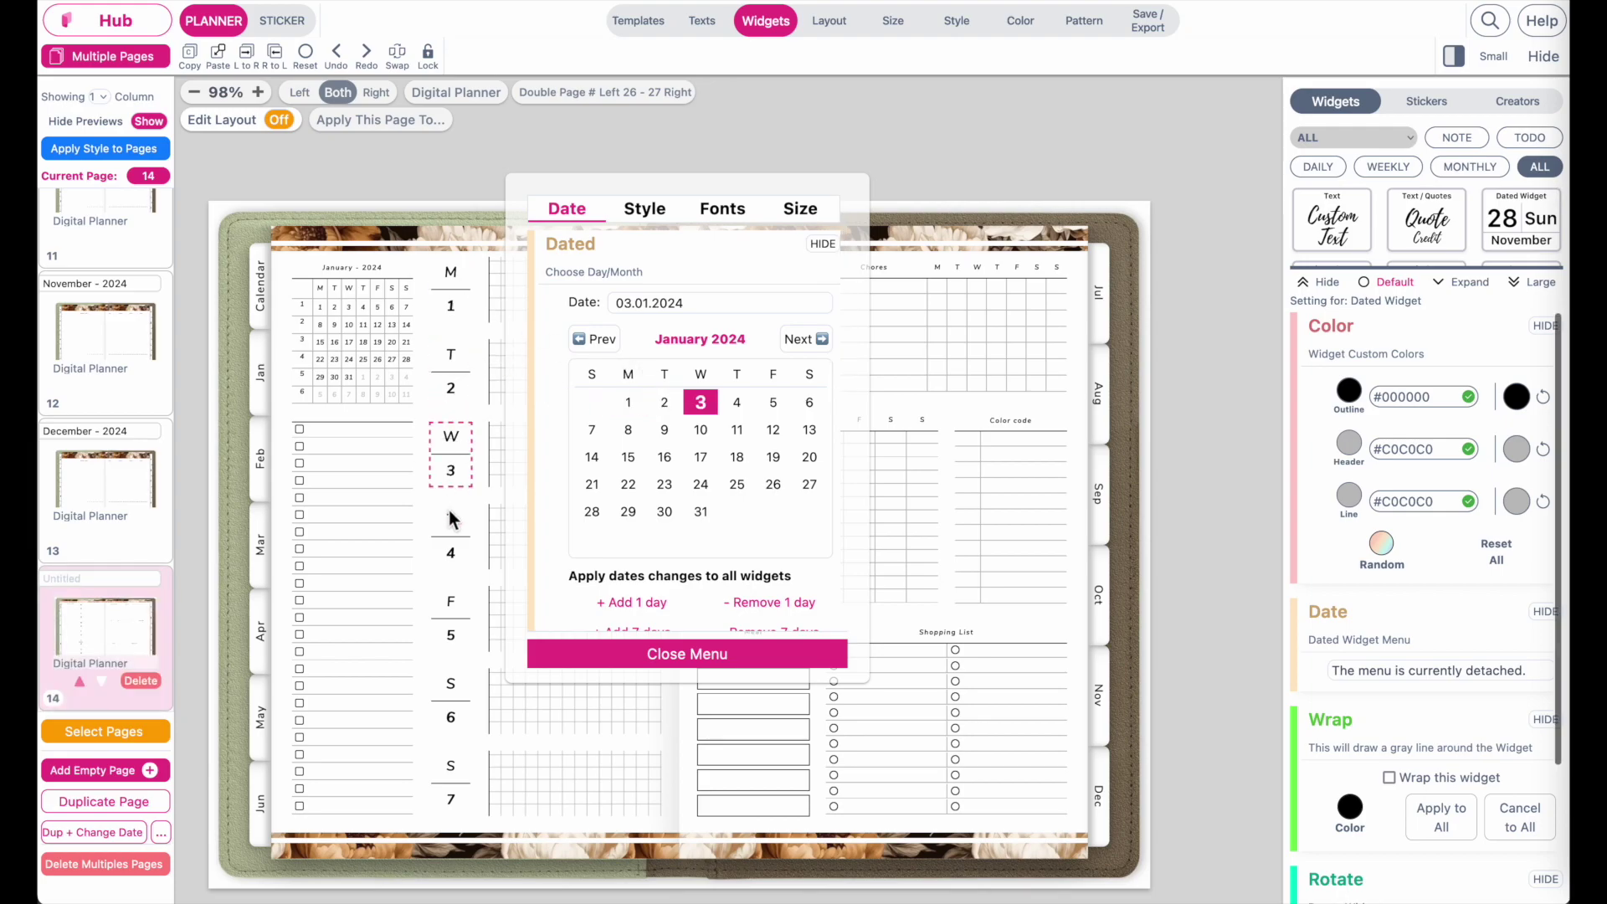
{"action": "left_click", "coordinate": [452, 569]}
{"action": "left_click", "coordinate": [452, 636]}
{"action": "left_click", "coordinate": [452, 718]}
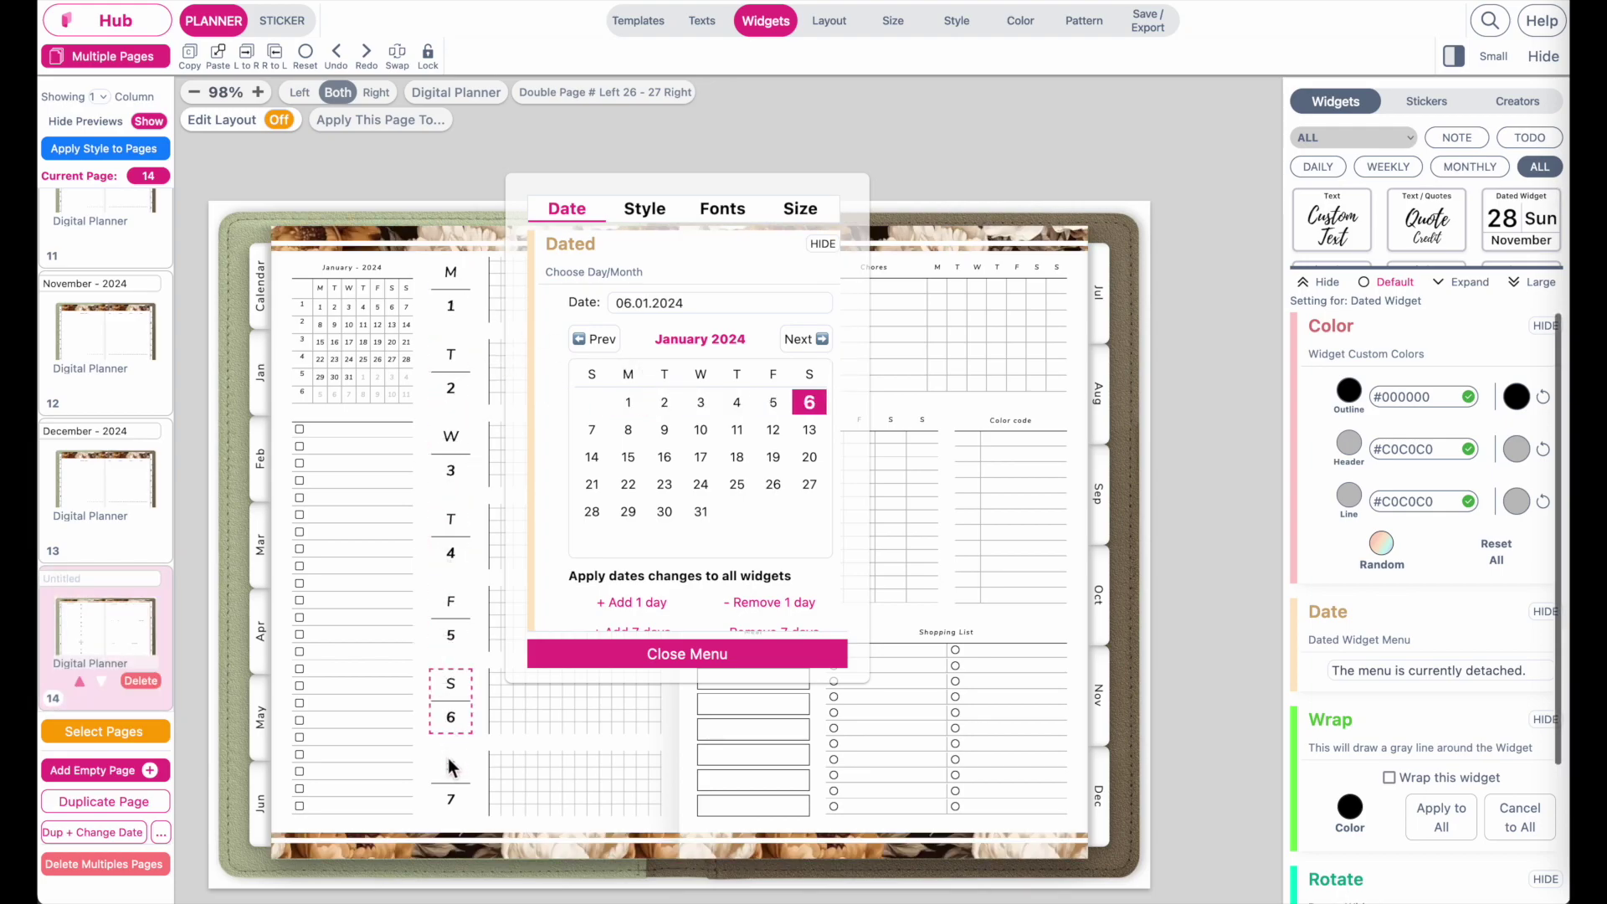
{"action": "left_click", "coordinate": [452, 802]}
{"action": "left_click", "coordinate": [576, 658]}
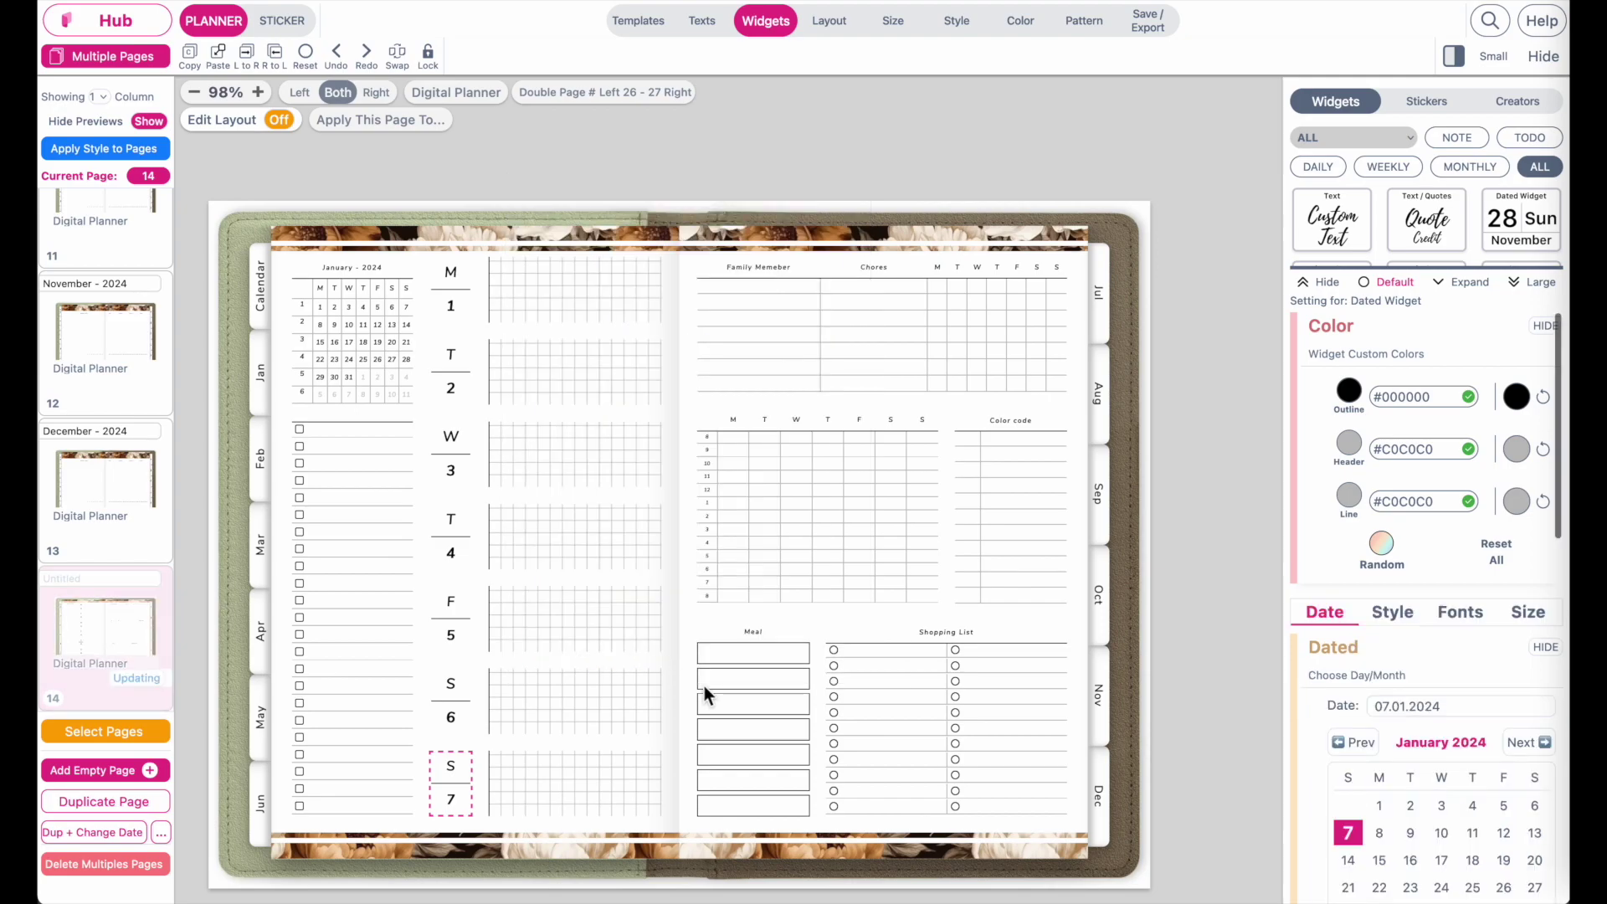
Duplicate the weekly page 52 times with automatic date changes, waiting 0.8 sec between pages.
{"action": "left_click", "coordinate": [160, 833]}
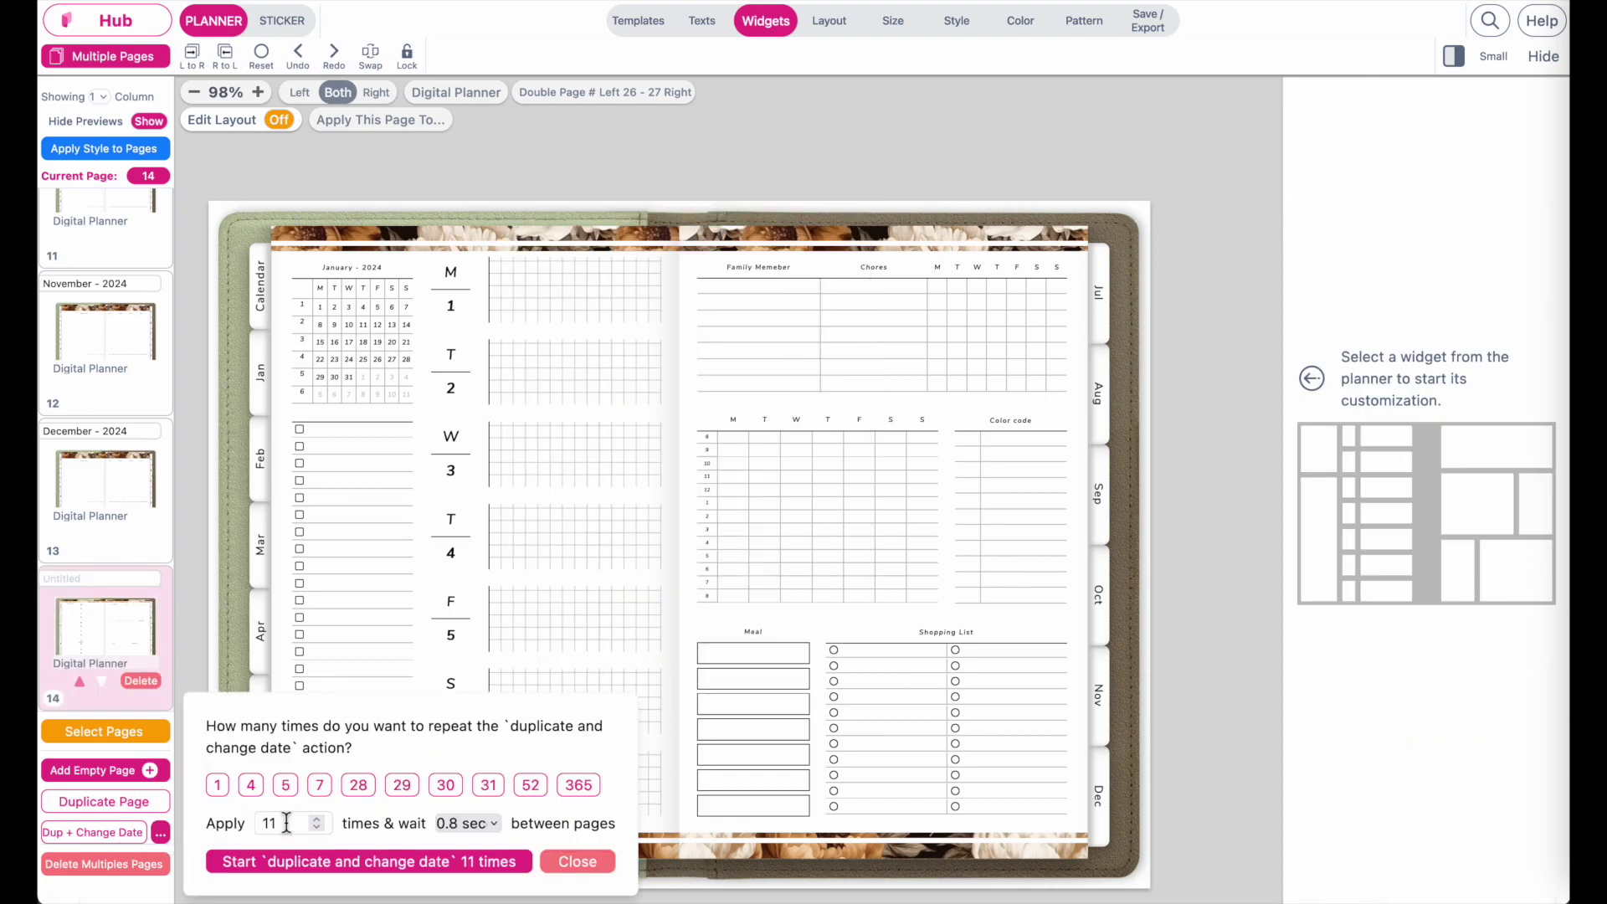
{"action": "left_click", "coordinate": [540, 795]}
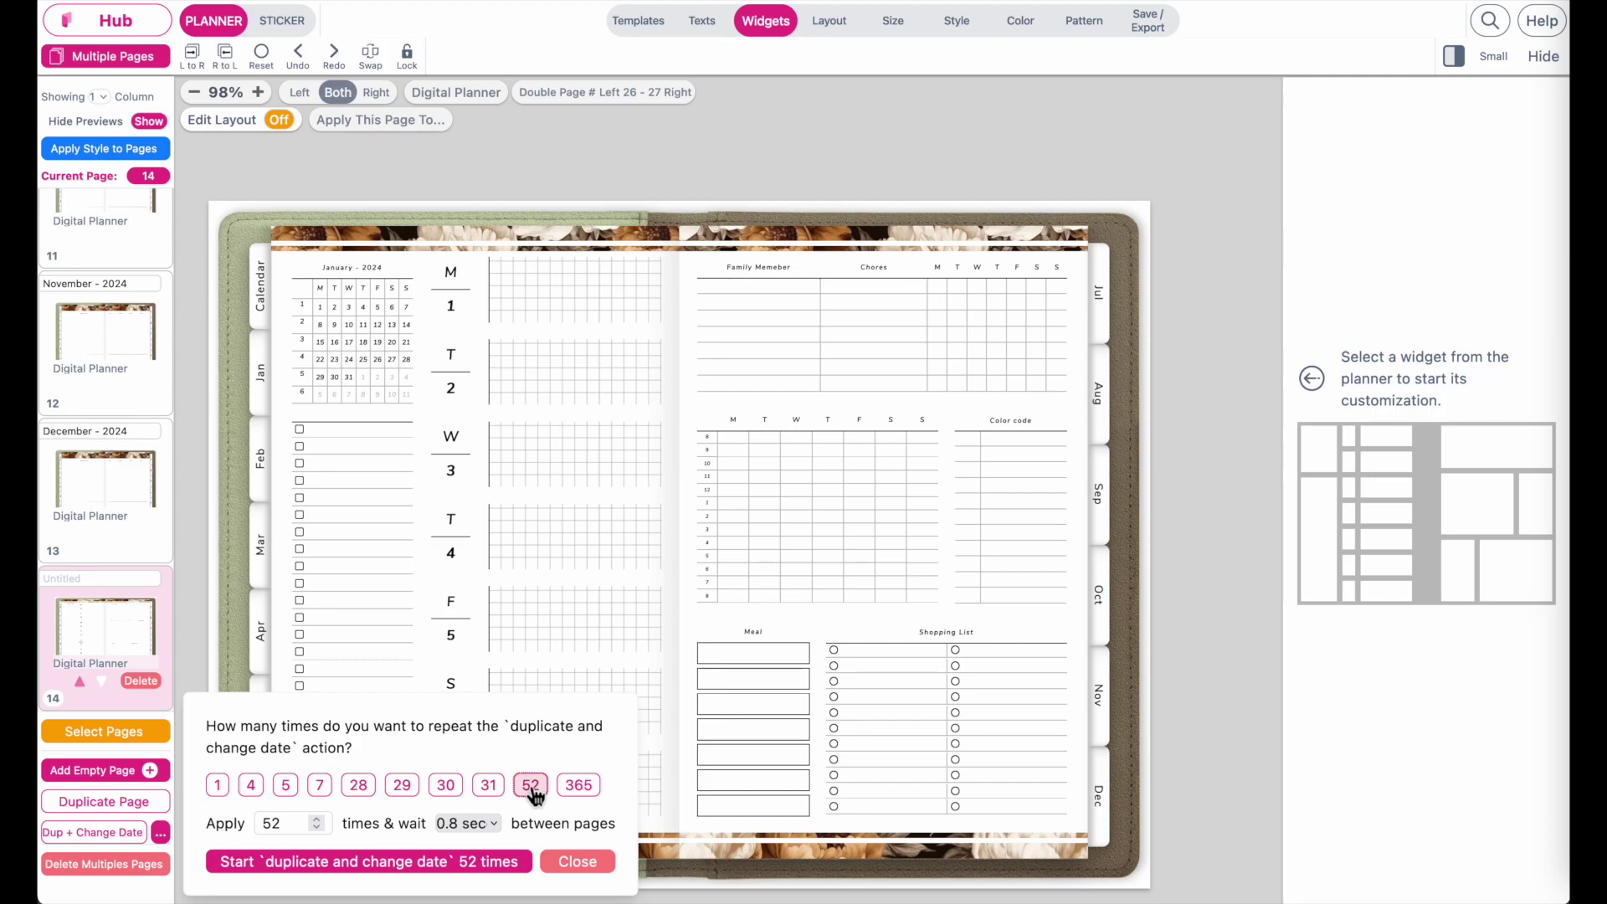
{"action": "left_click", "coordinate": [421, 870]}
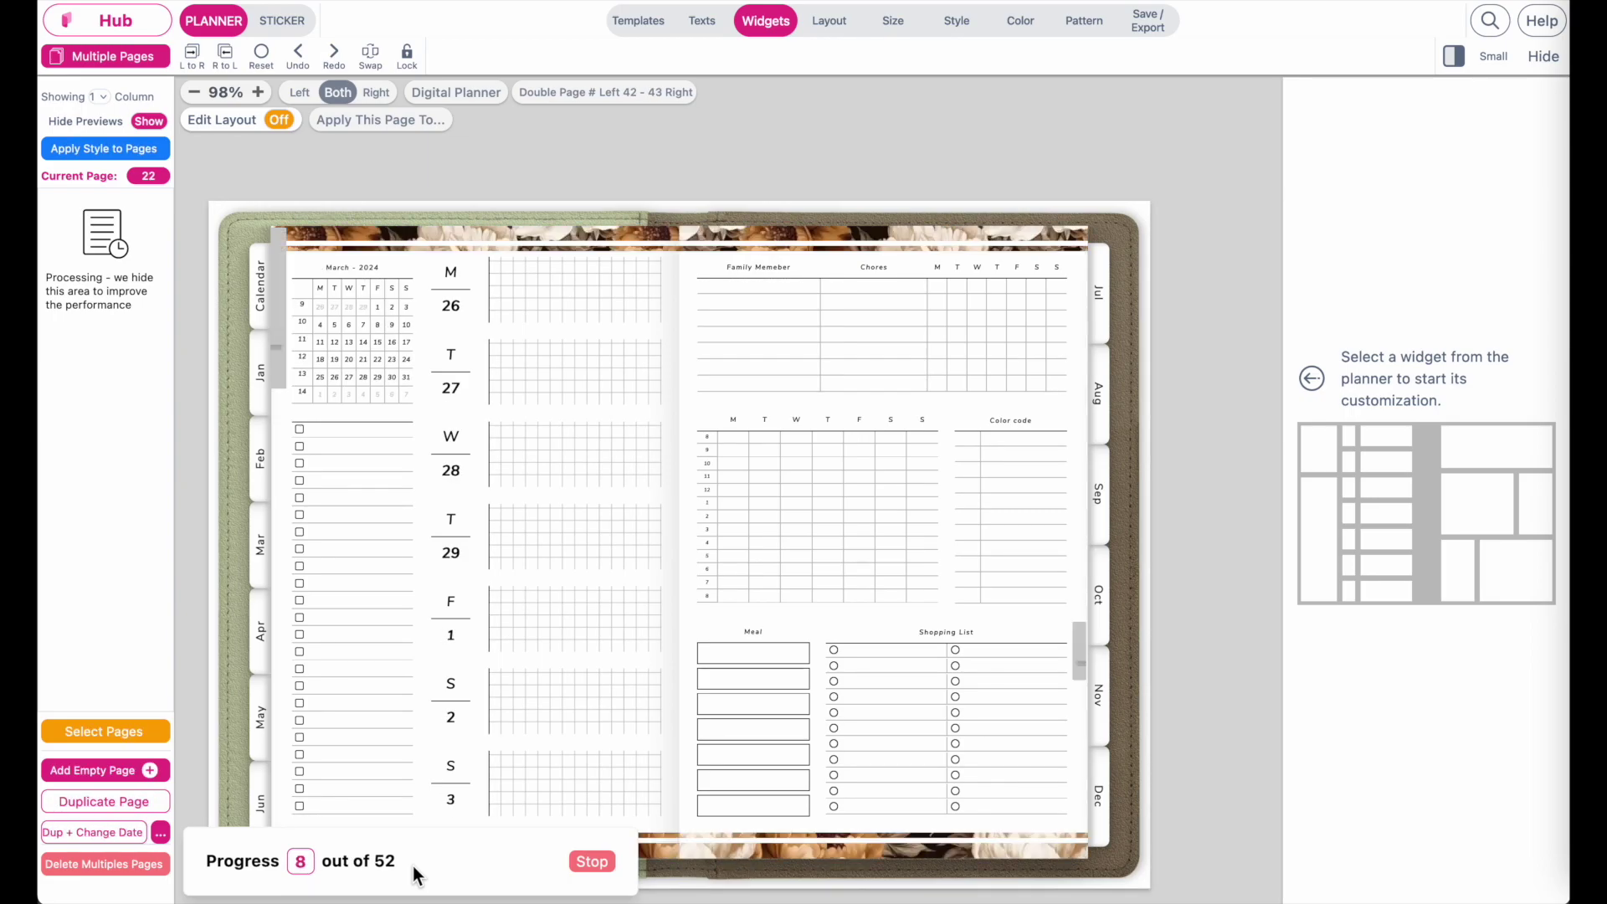
{"action": "left_click", "coordinate": [586, 861]}
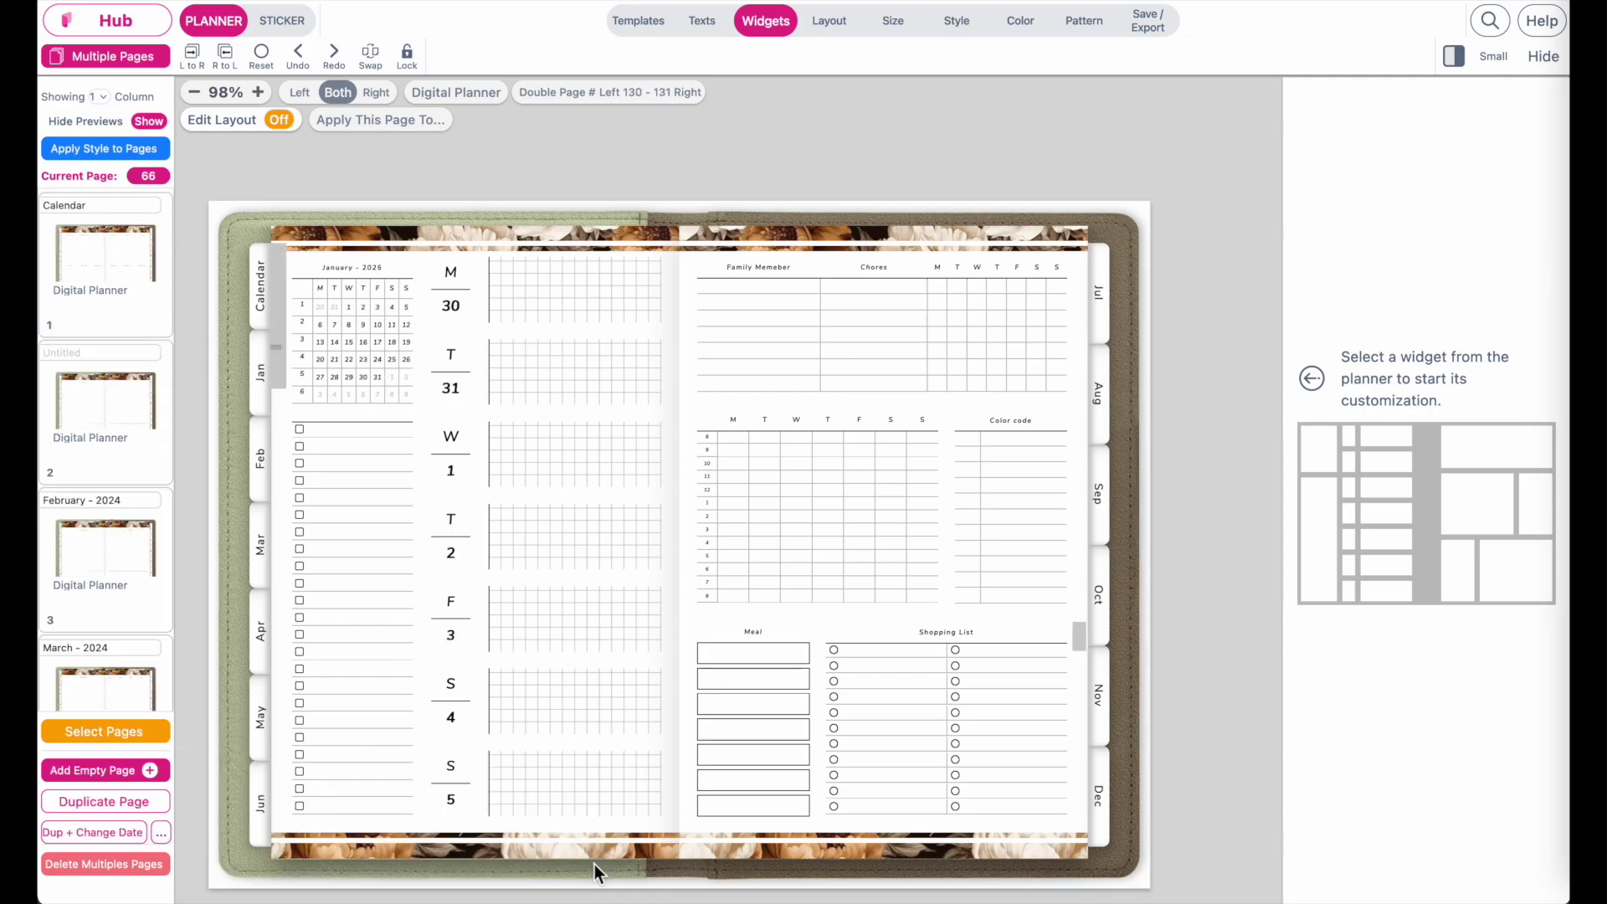
Sync all pages before export using Normal Sync with a wait time of 1.8 seconds.
{"action": "left_click", "coordinate": [1161, 28]}
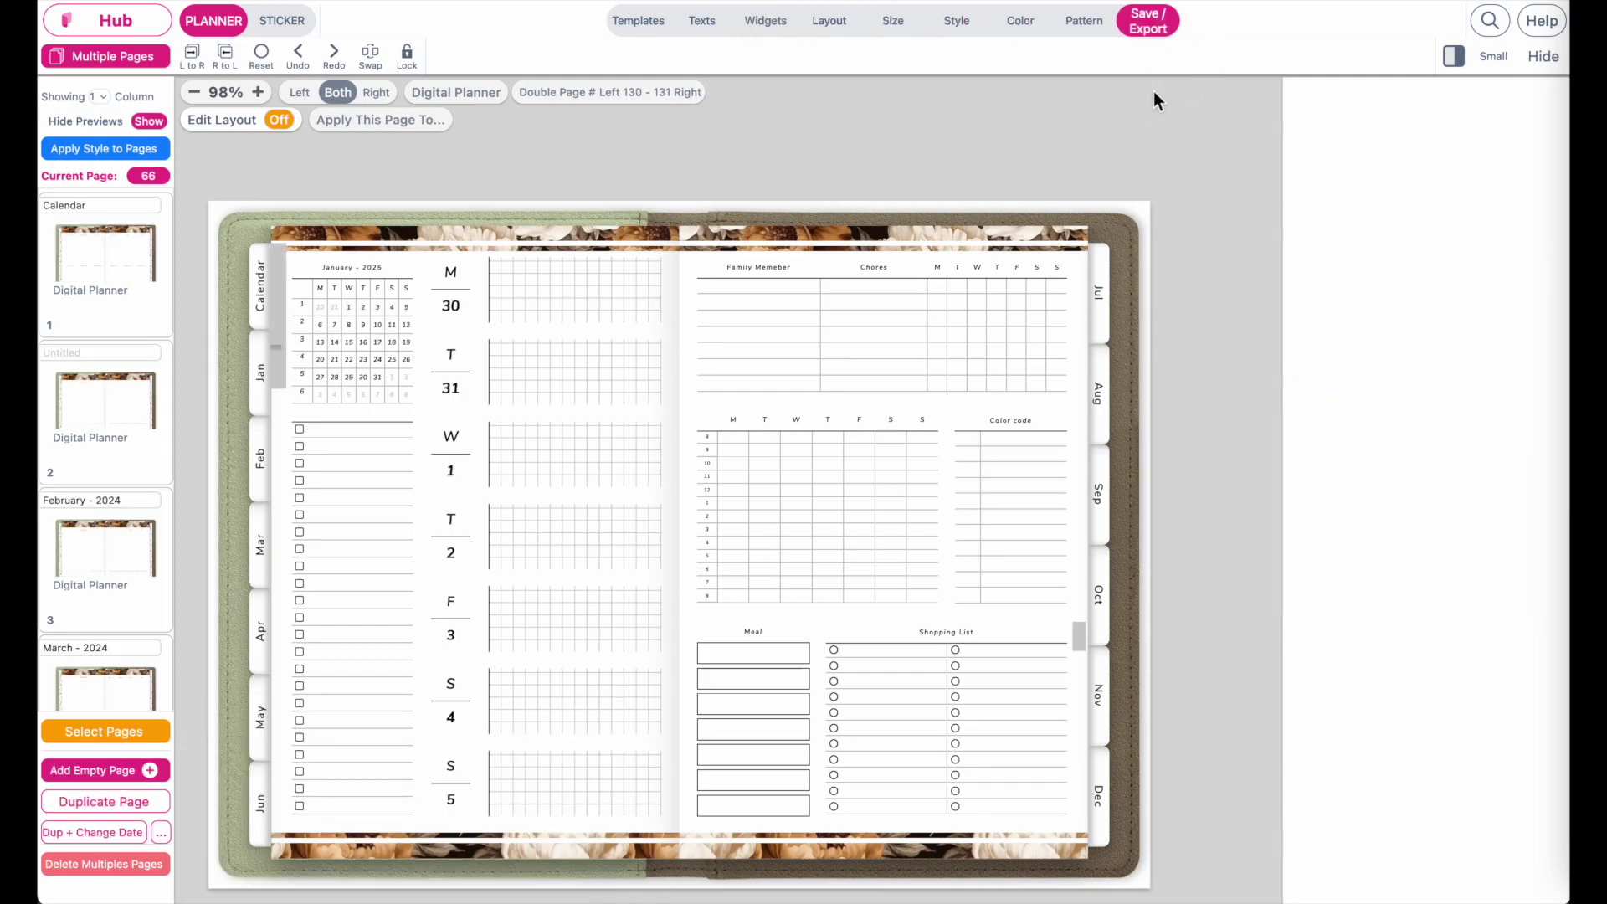
{"action": "left_click", "coordinate": [1403, 634]}
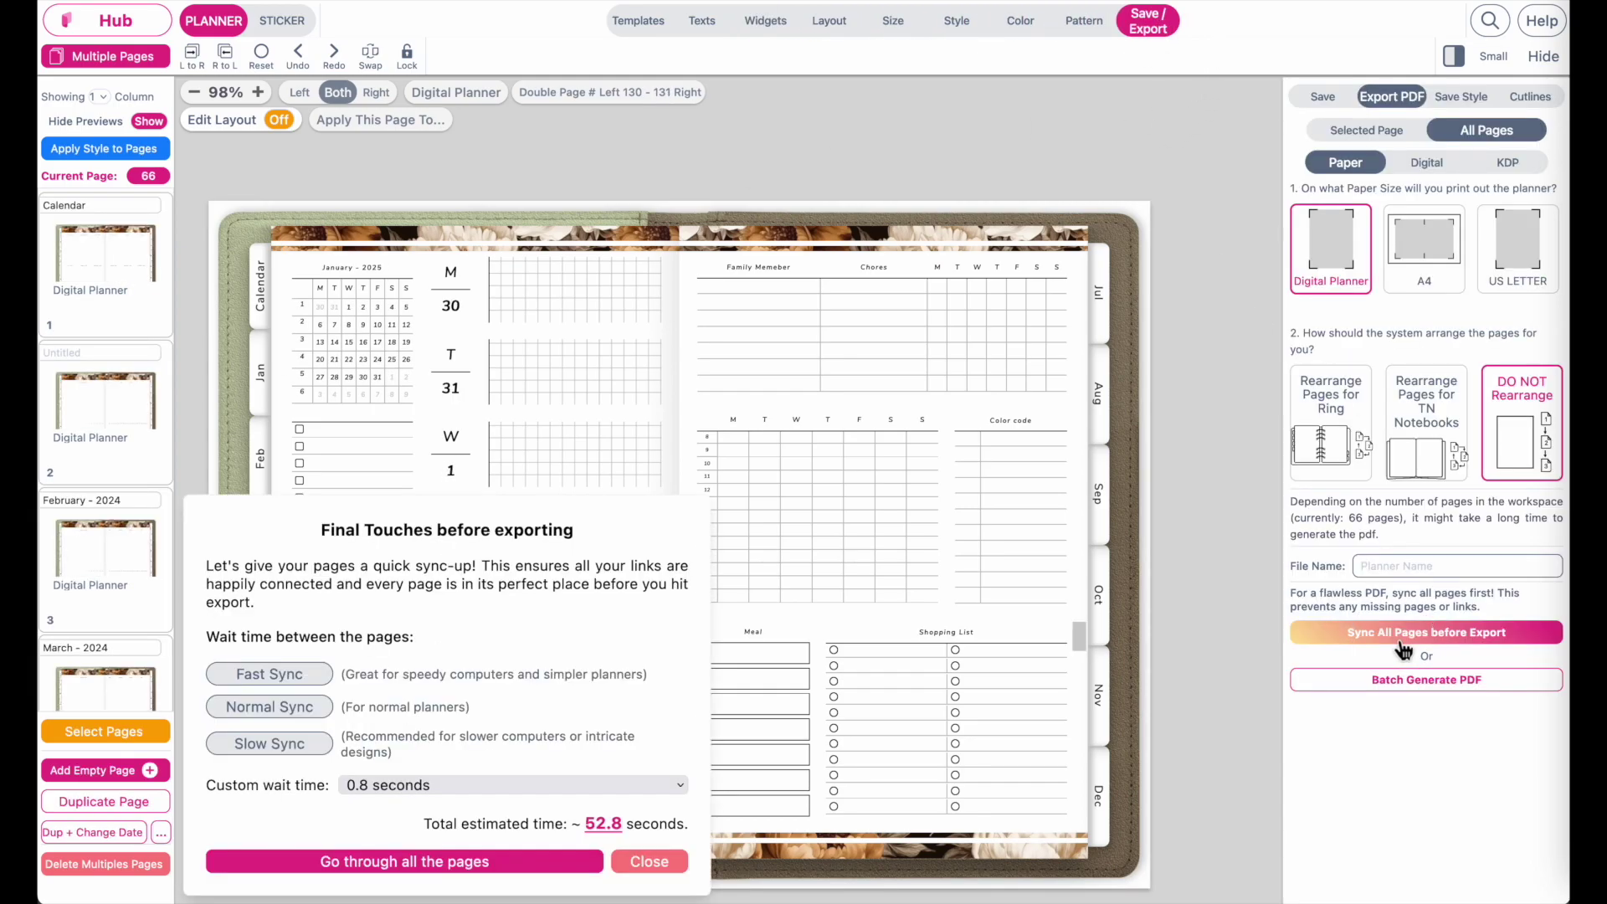
{"action": "left_click", "coordinate": [293, 708]}
{"action": "left_click", "coordinate": [284, 675]}
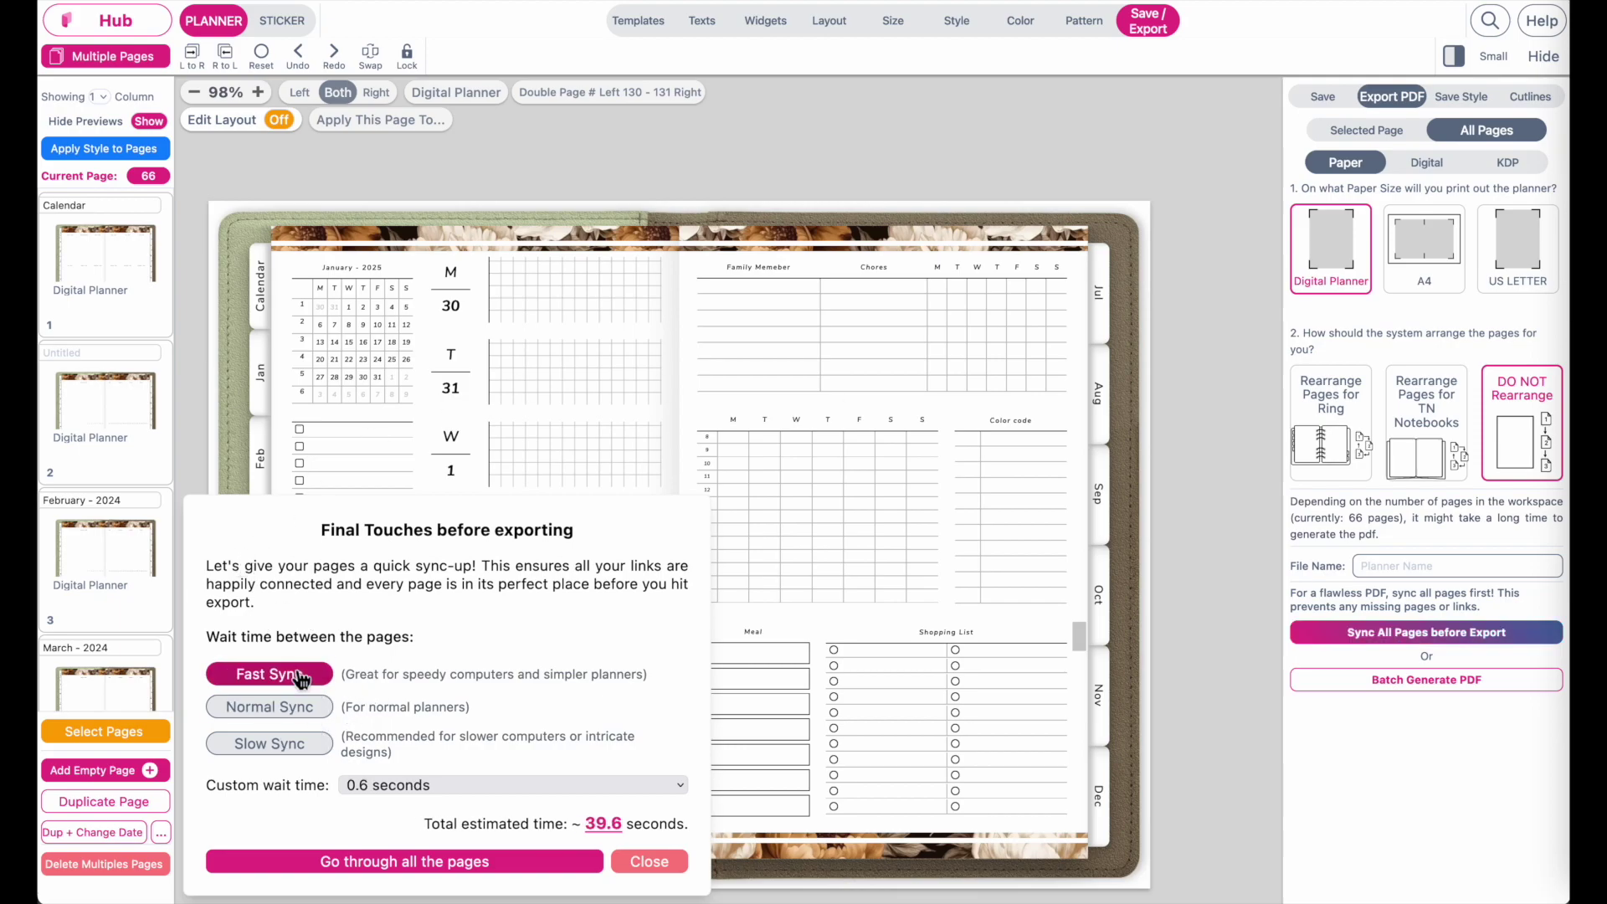
{"action": "left_click", "coordinate": [299, 708]}
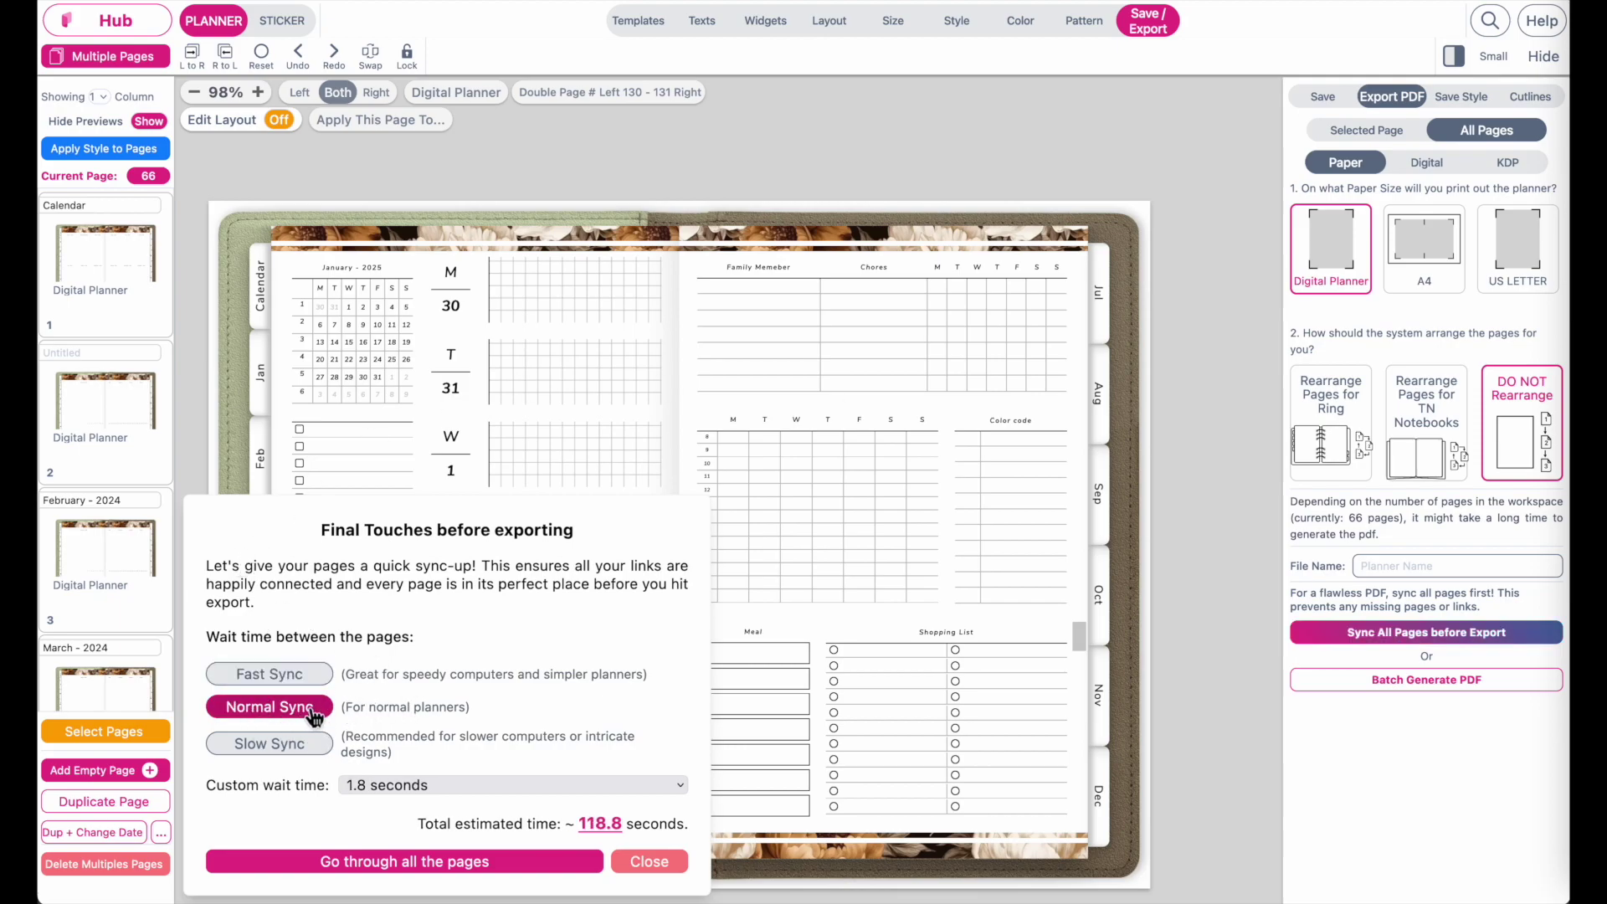
{"action": "left_click", "coordinate": [395, 869]}
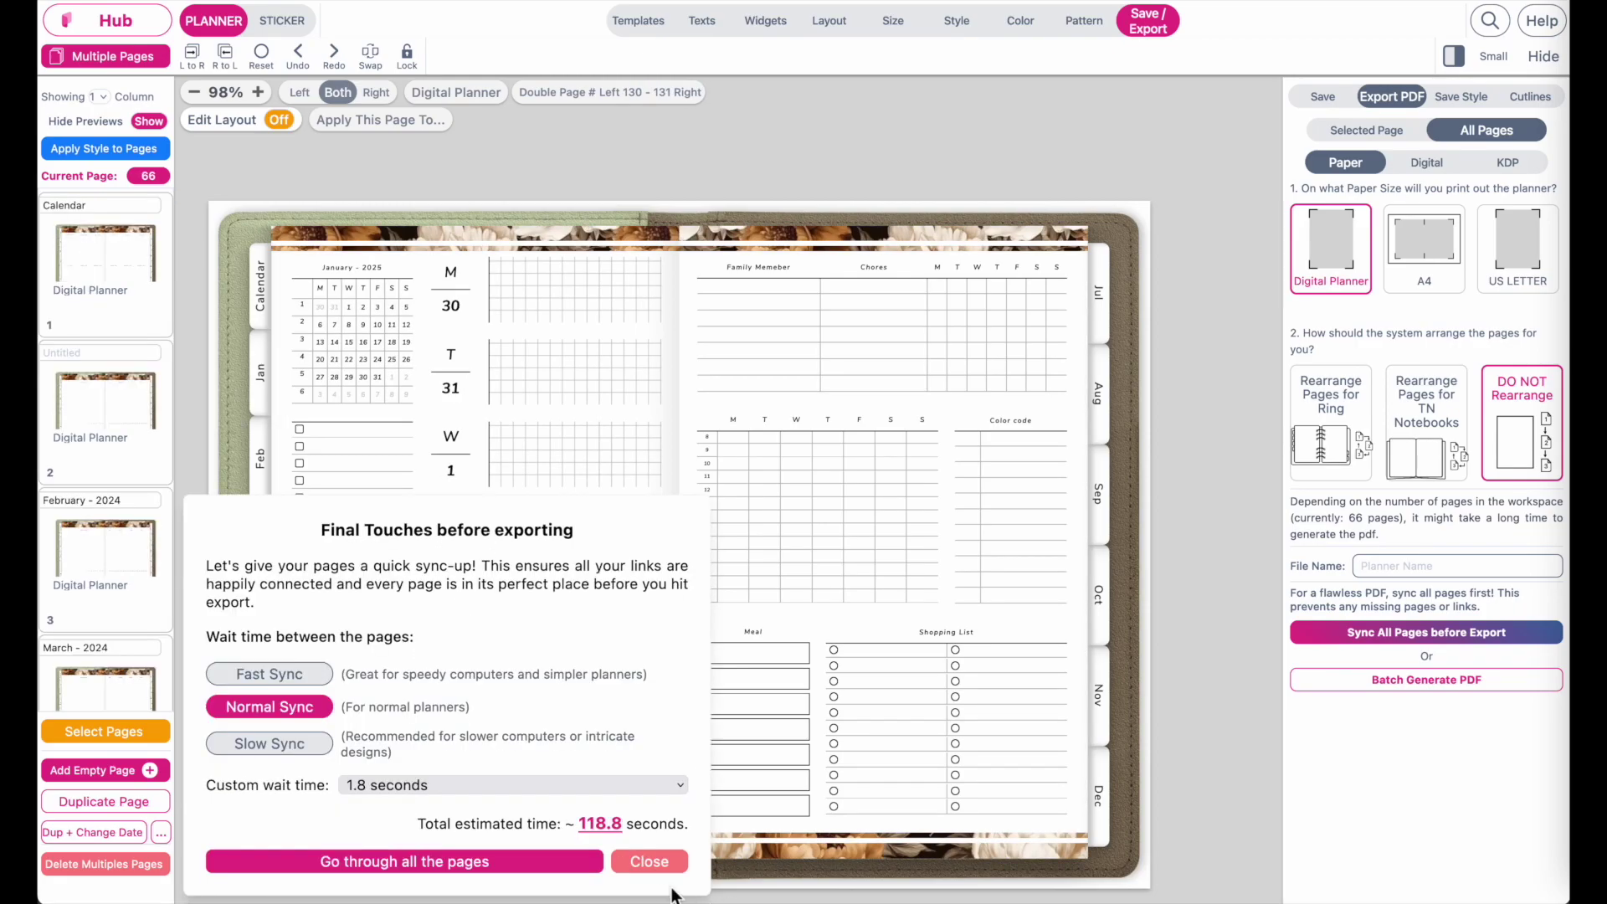
{"action": "left_click", "coordinate": [649, 858]}
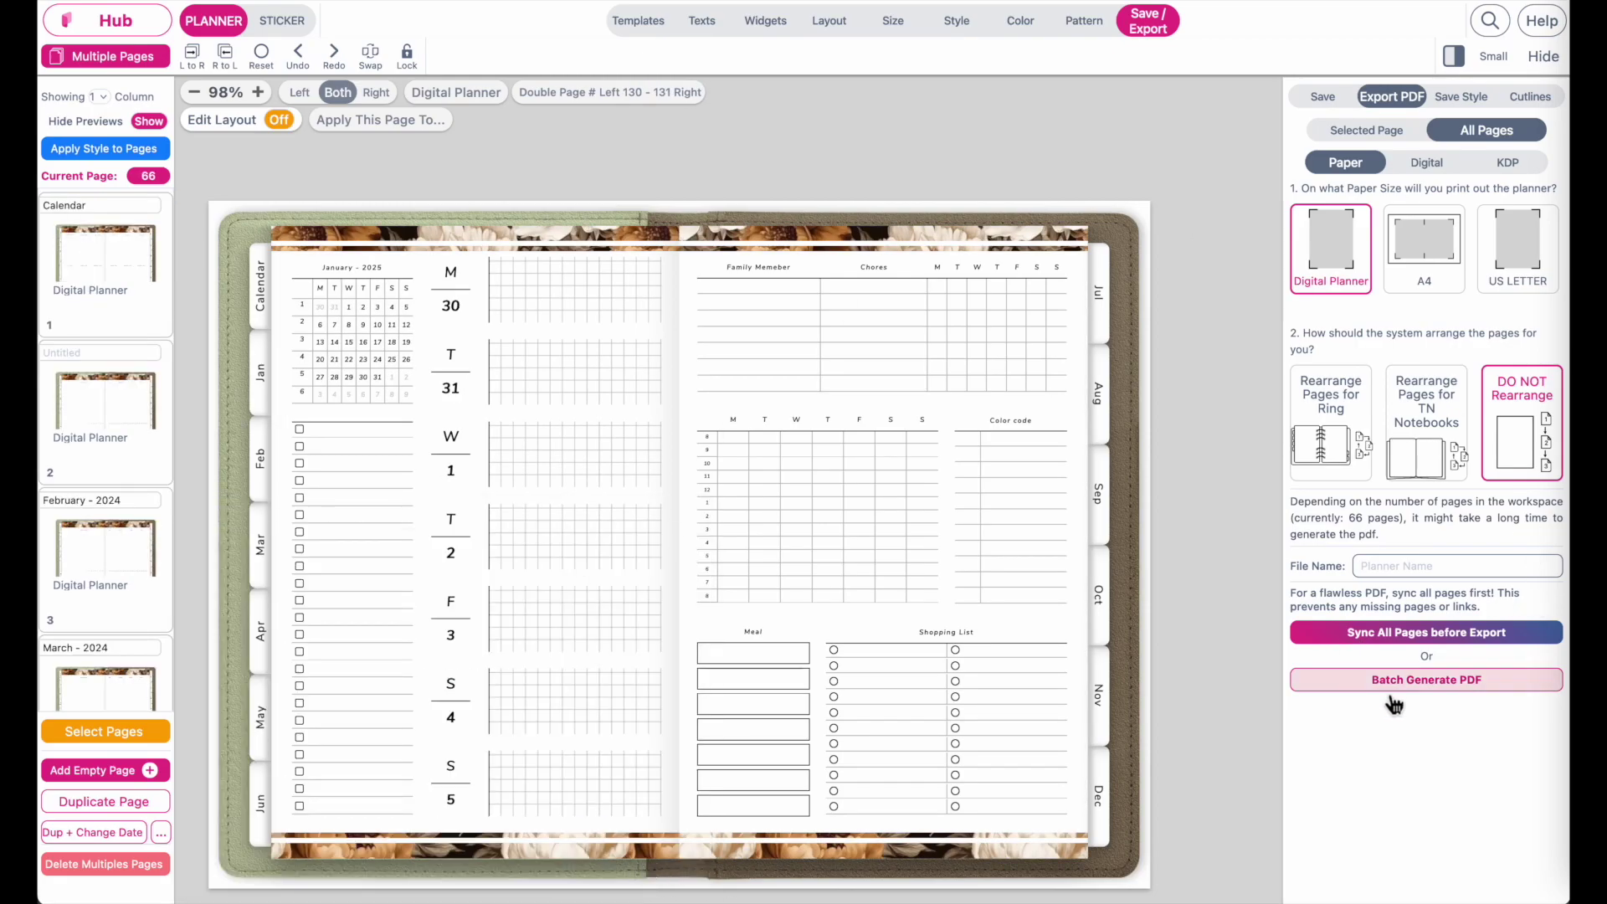
Generate a digital PDF of all pages in the Double Page, Goodnotes format with PDF links, without rearranging pages.
{"action": "left_click", "coordinate": [1427, 164]}
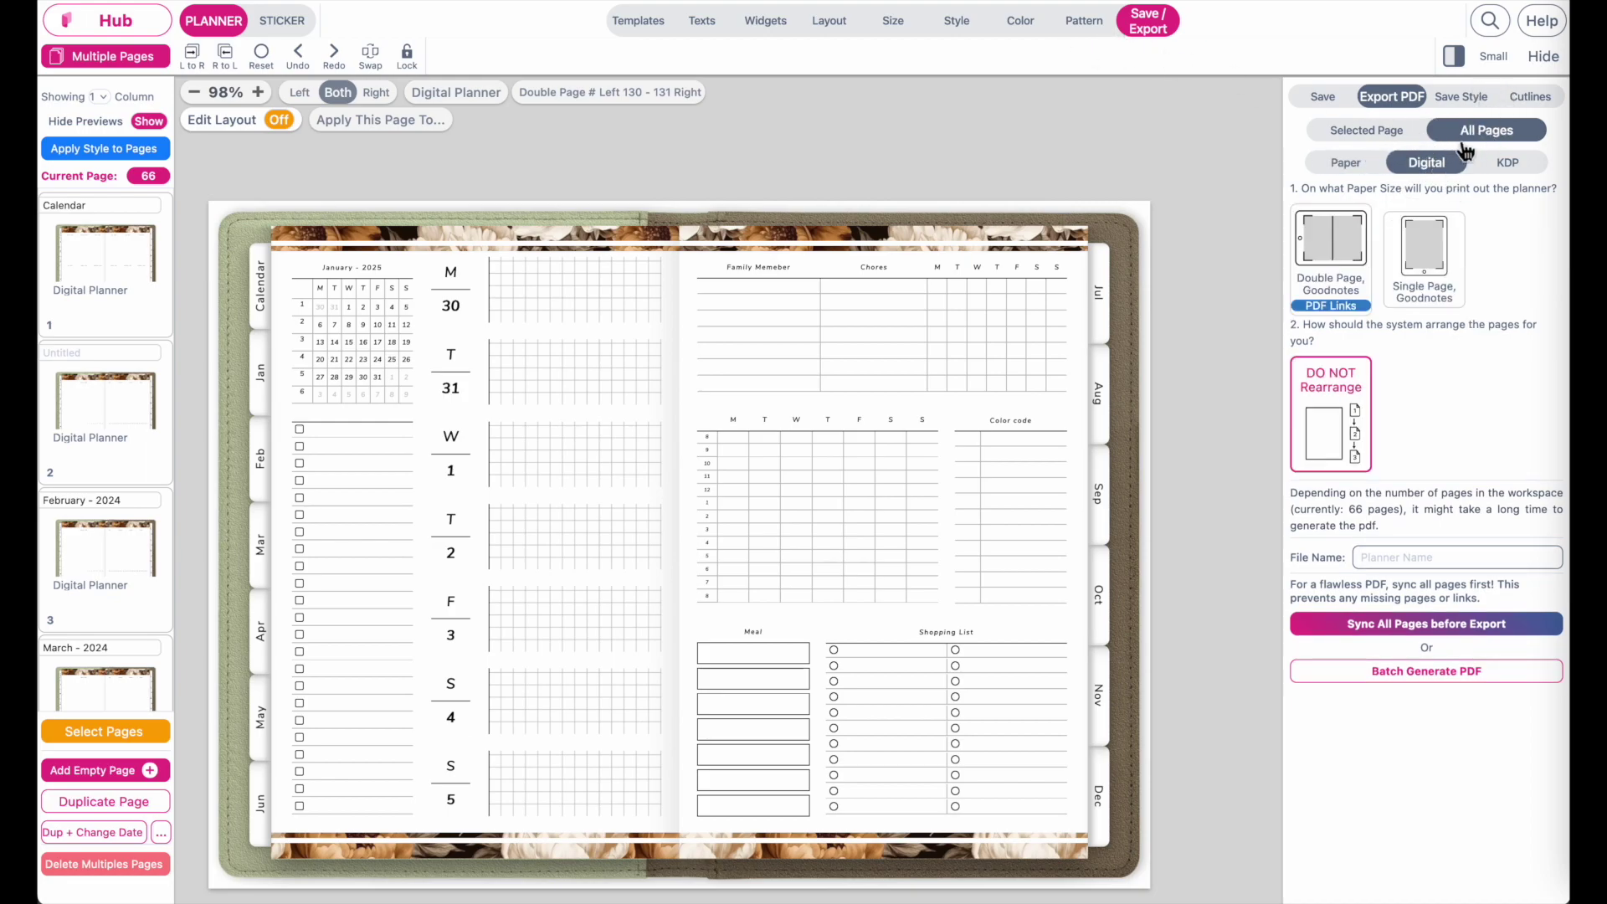
{"action": "left_click", "coordinate": [1352, 259]}
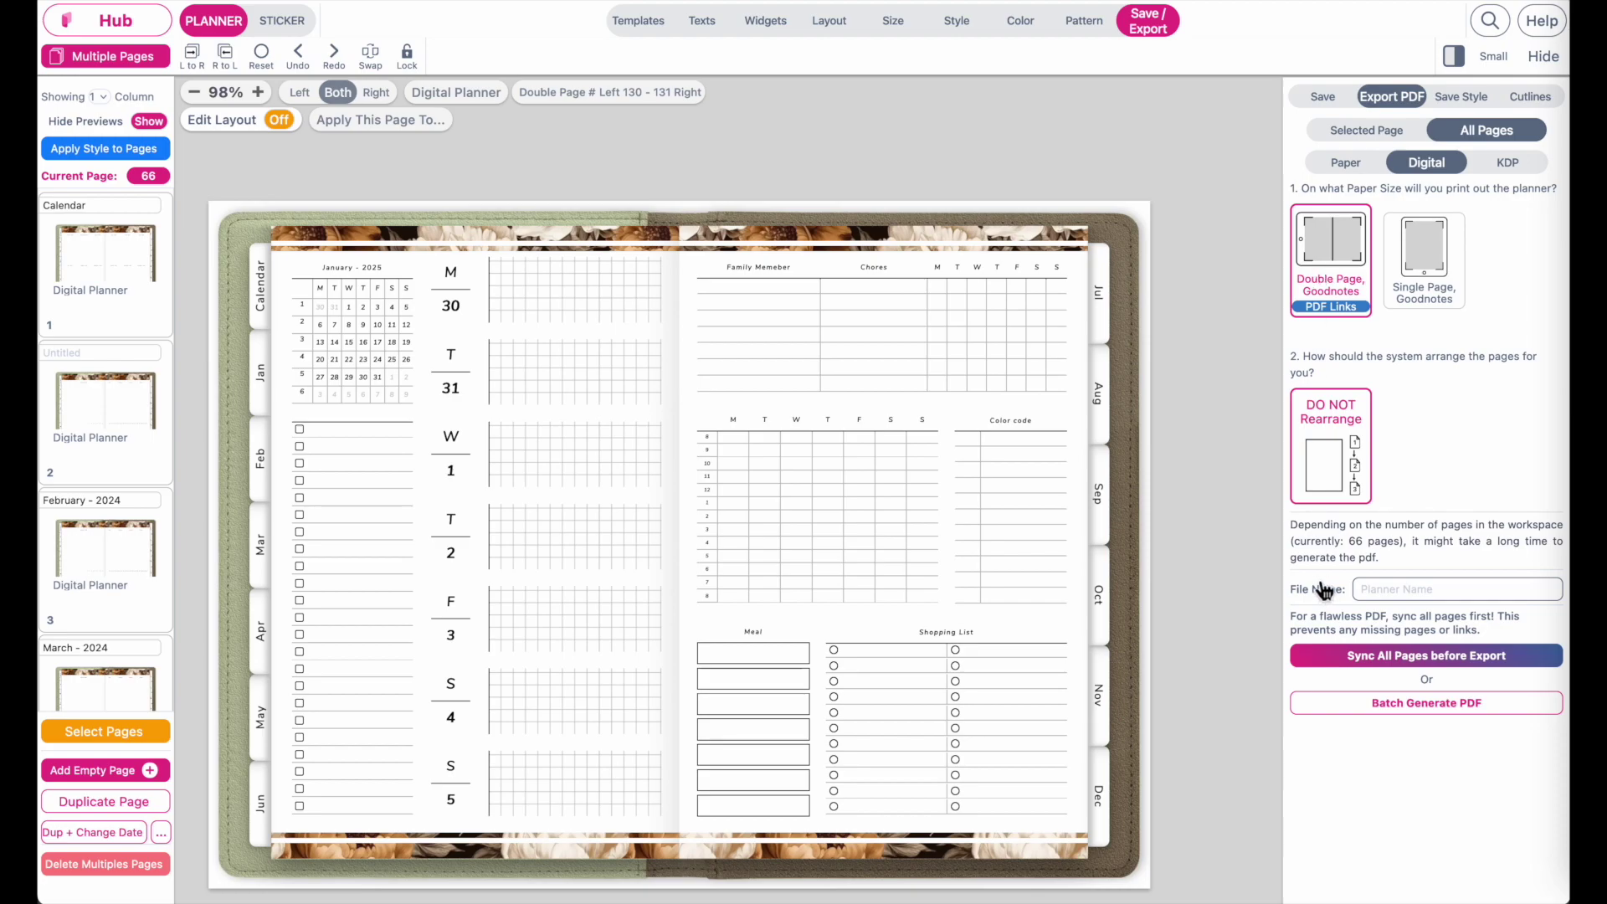
{"action": "left_click", "coordinate": [1407, 708]}
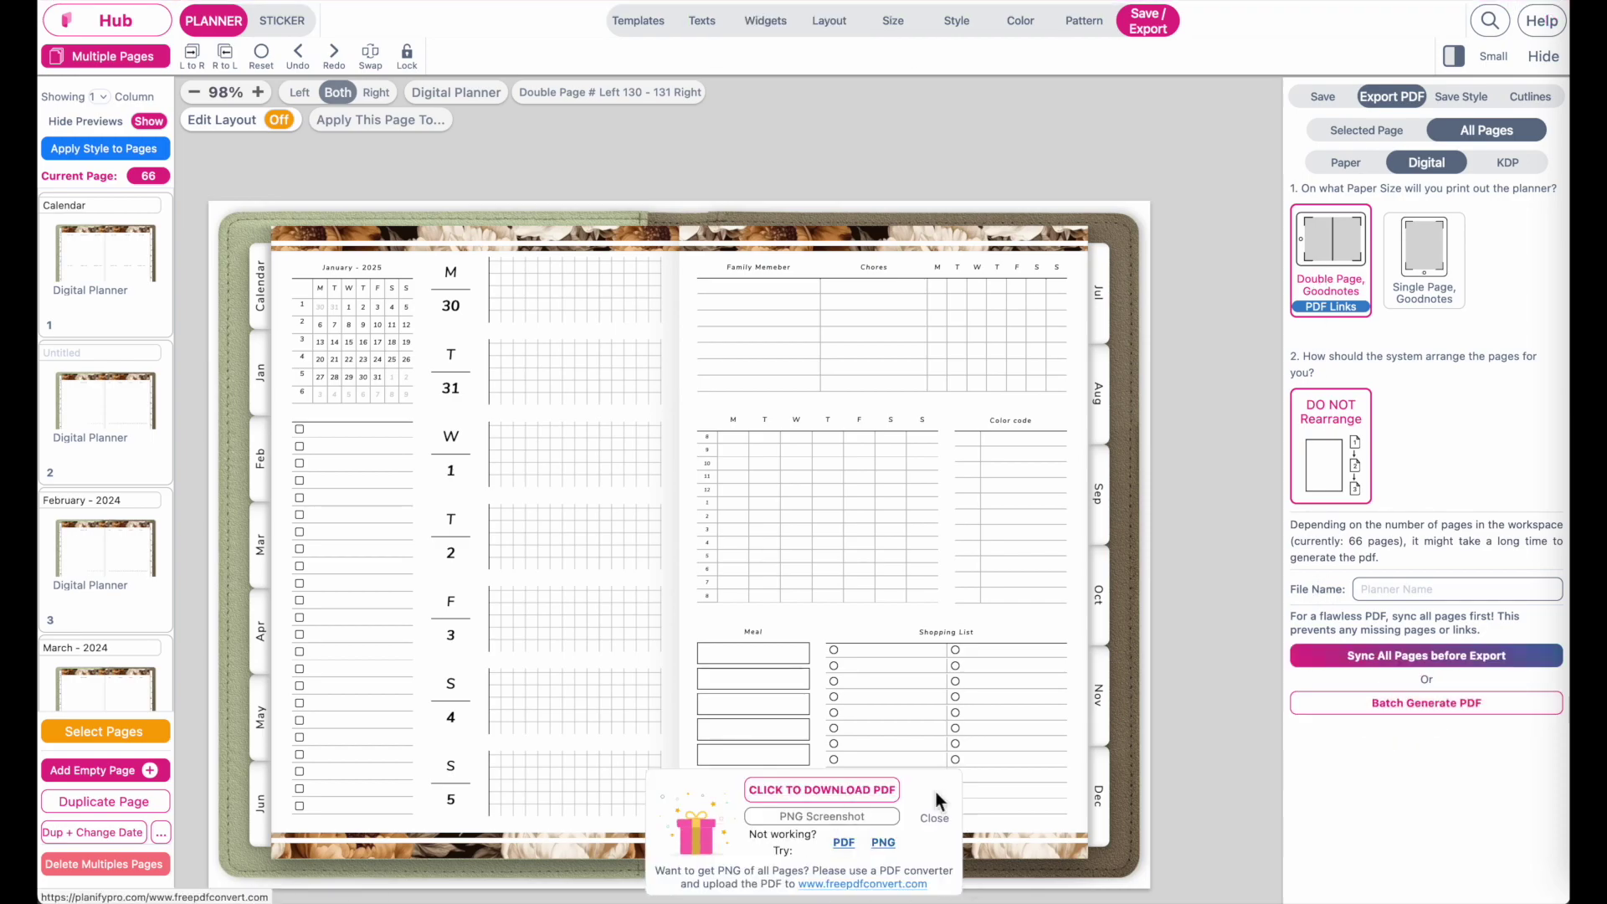
Download the generated planner PDF and test an early March date link in its yearly calendar.
{"action": "left_click", "coordinate": [835, 790]}
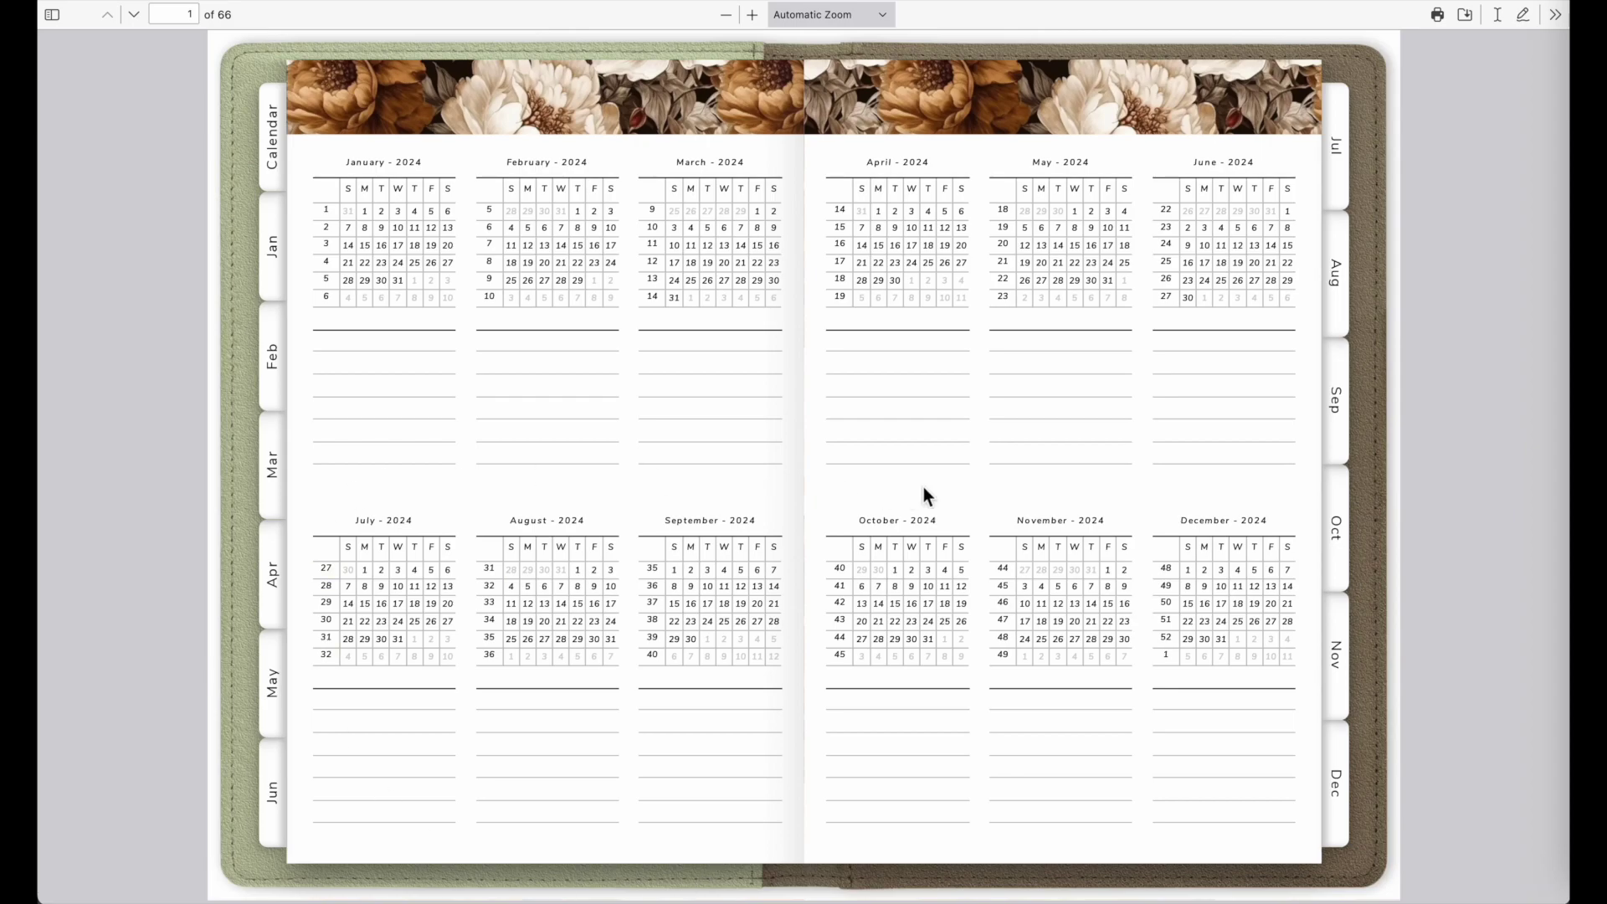
{"action": "left_click", "coordinate": [711, 235]}
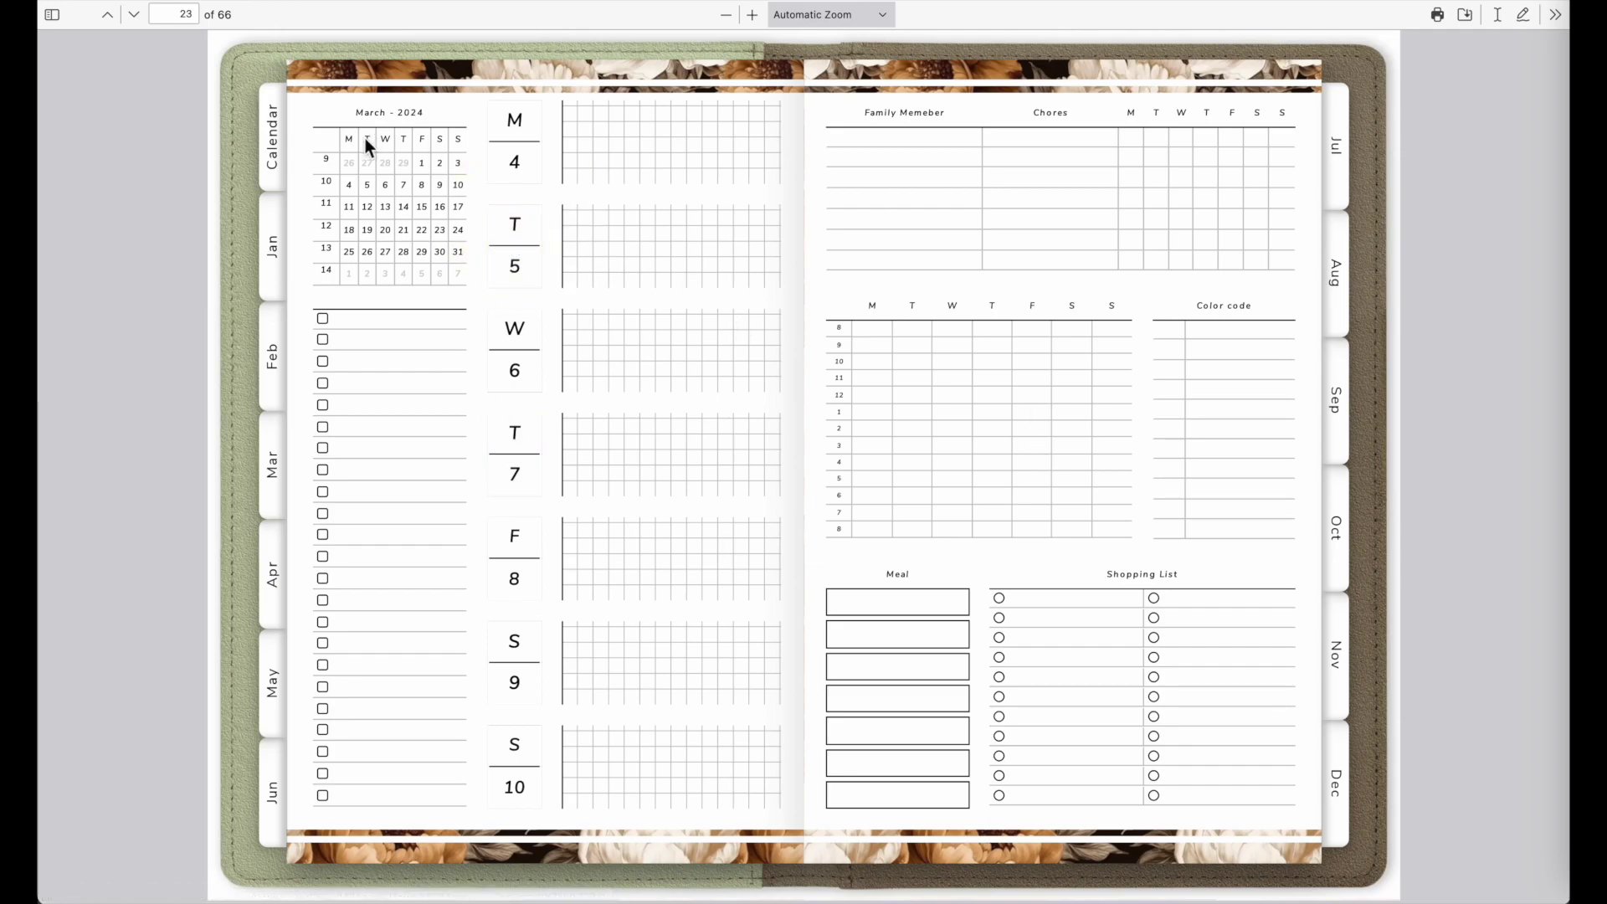
Test the week-number links on the March and April weekly pages and a mid-April date link in the April monthly calendar.
{"action": "left_click", "coordinate": [329, 243]}
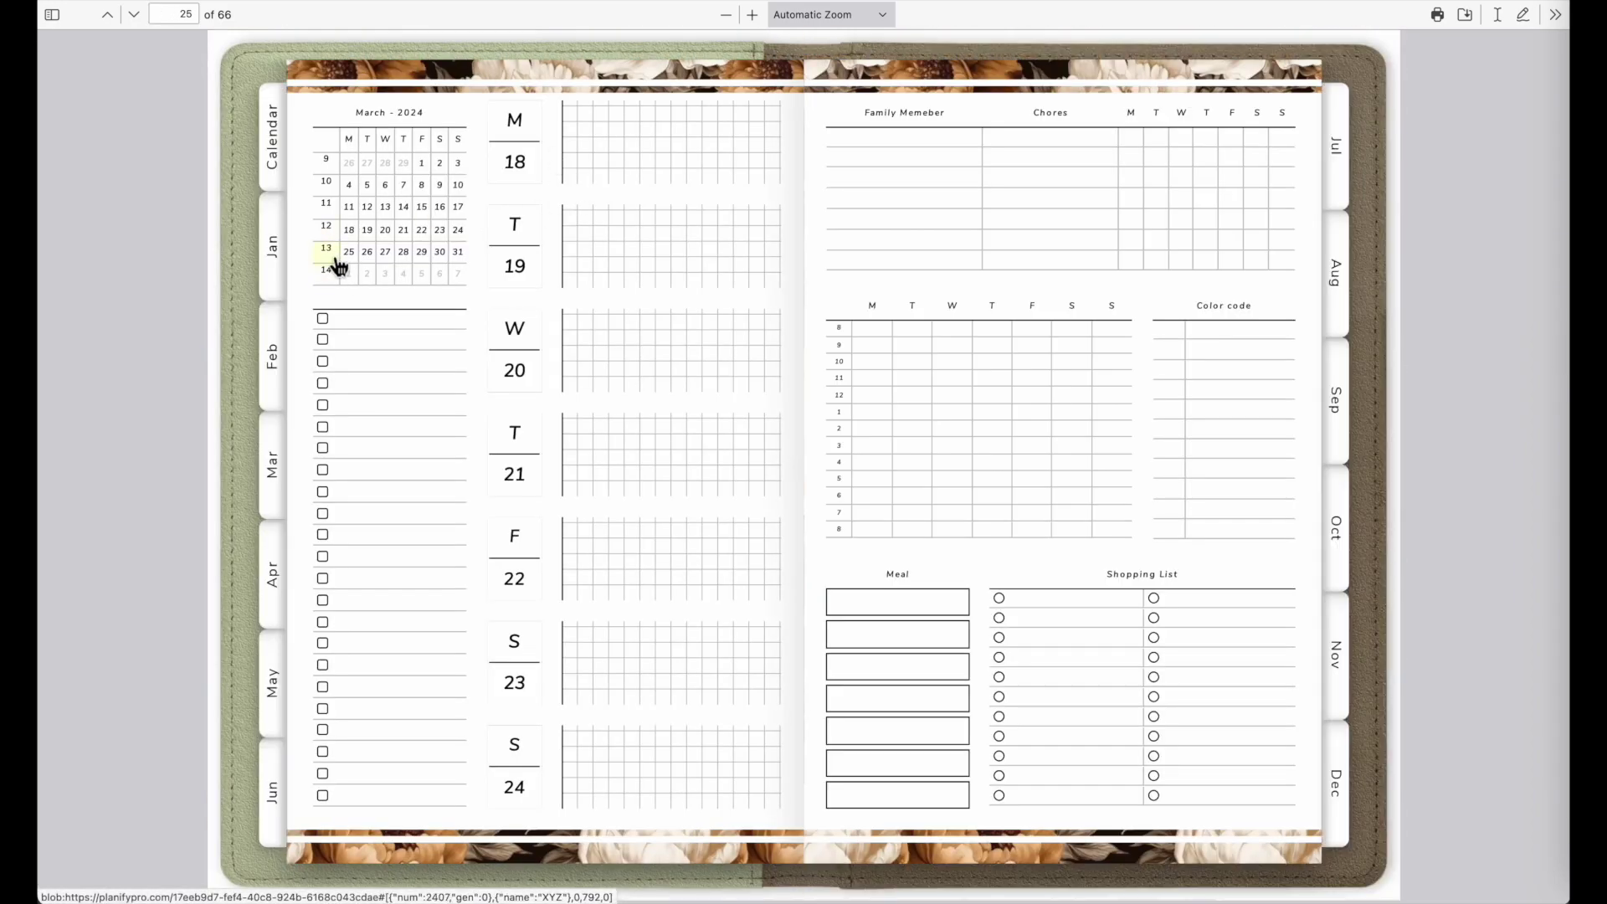
{"action": "left_click", "coordinate": [338, 264]}
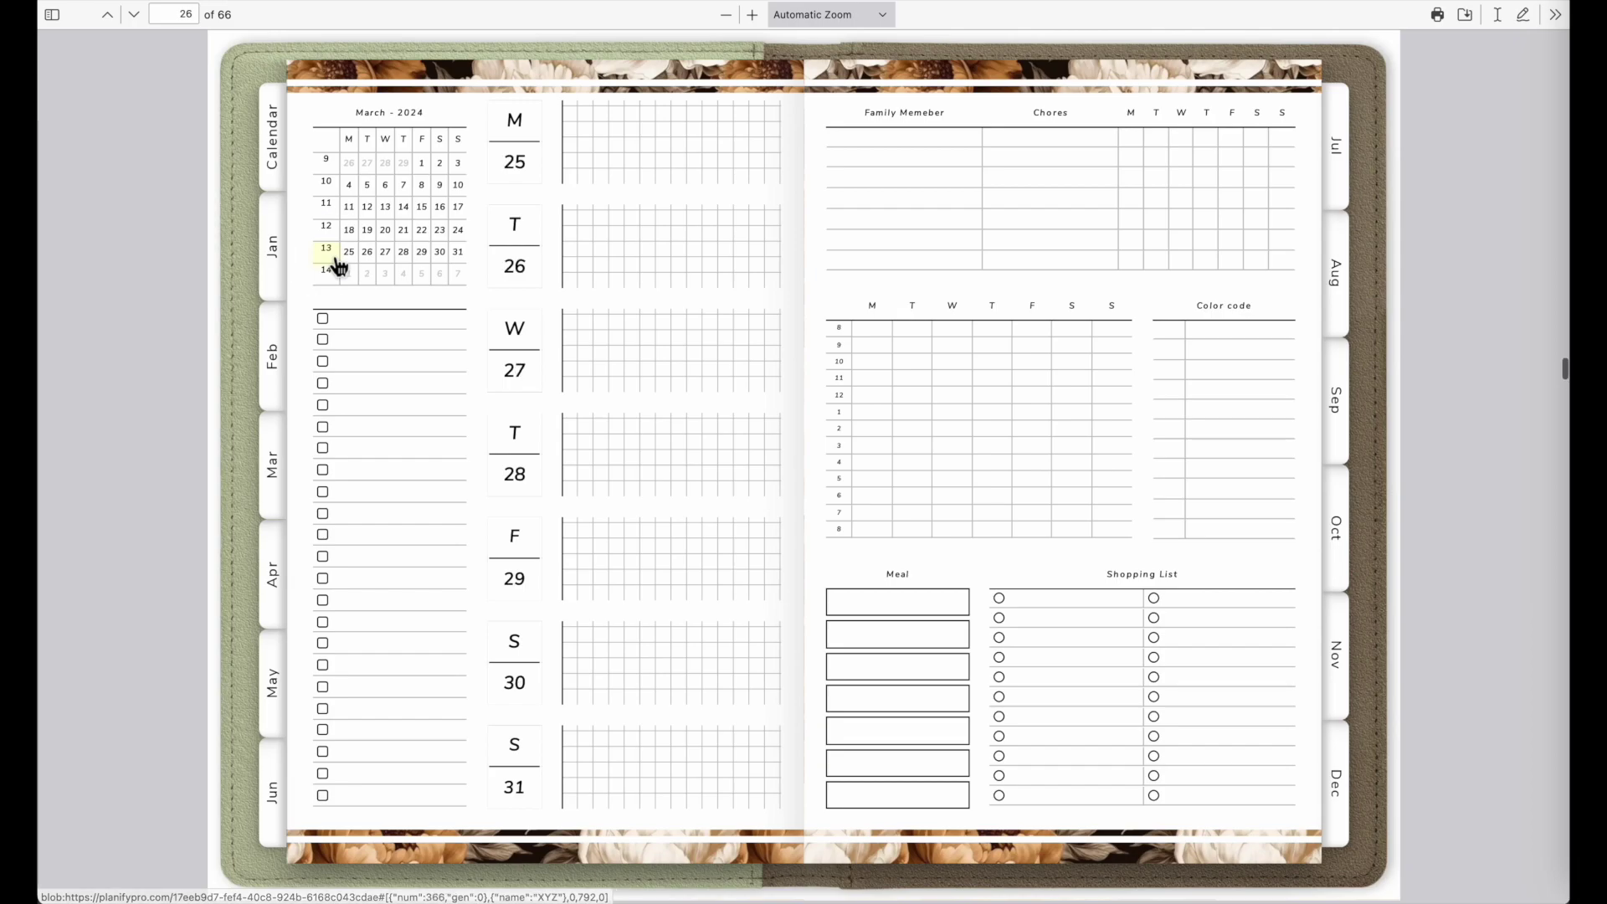
{"action": "left_click", "coordinate": [334, 272]}
{"action": "left_click", "coordinate": [327, 206]}
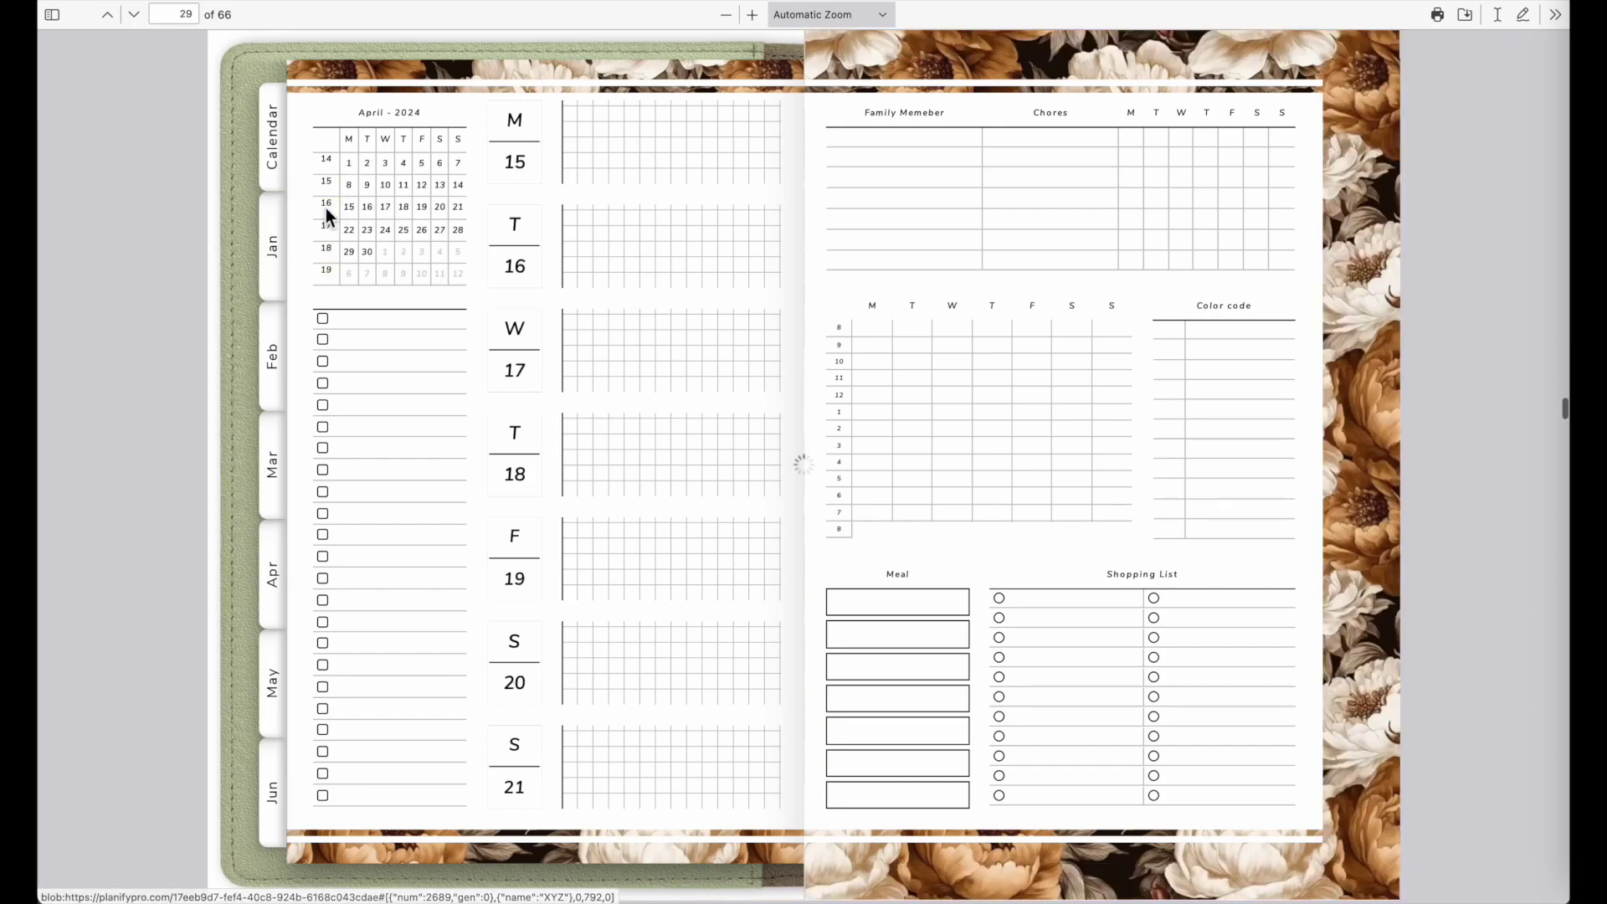
{"action": "left_click", "coordinate": [327, 229]}
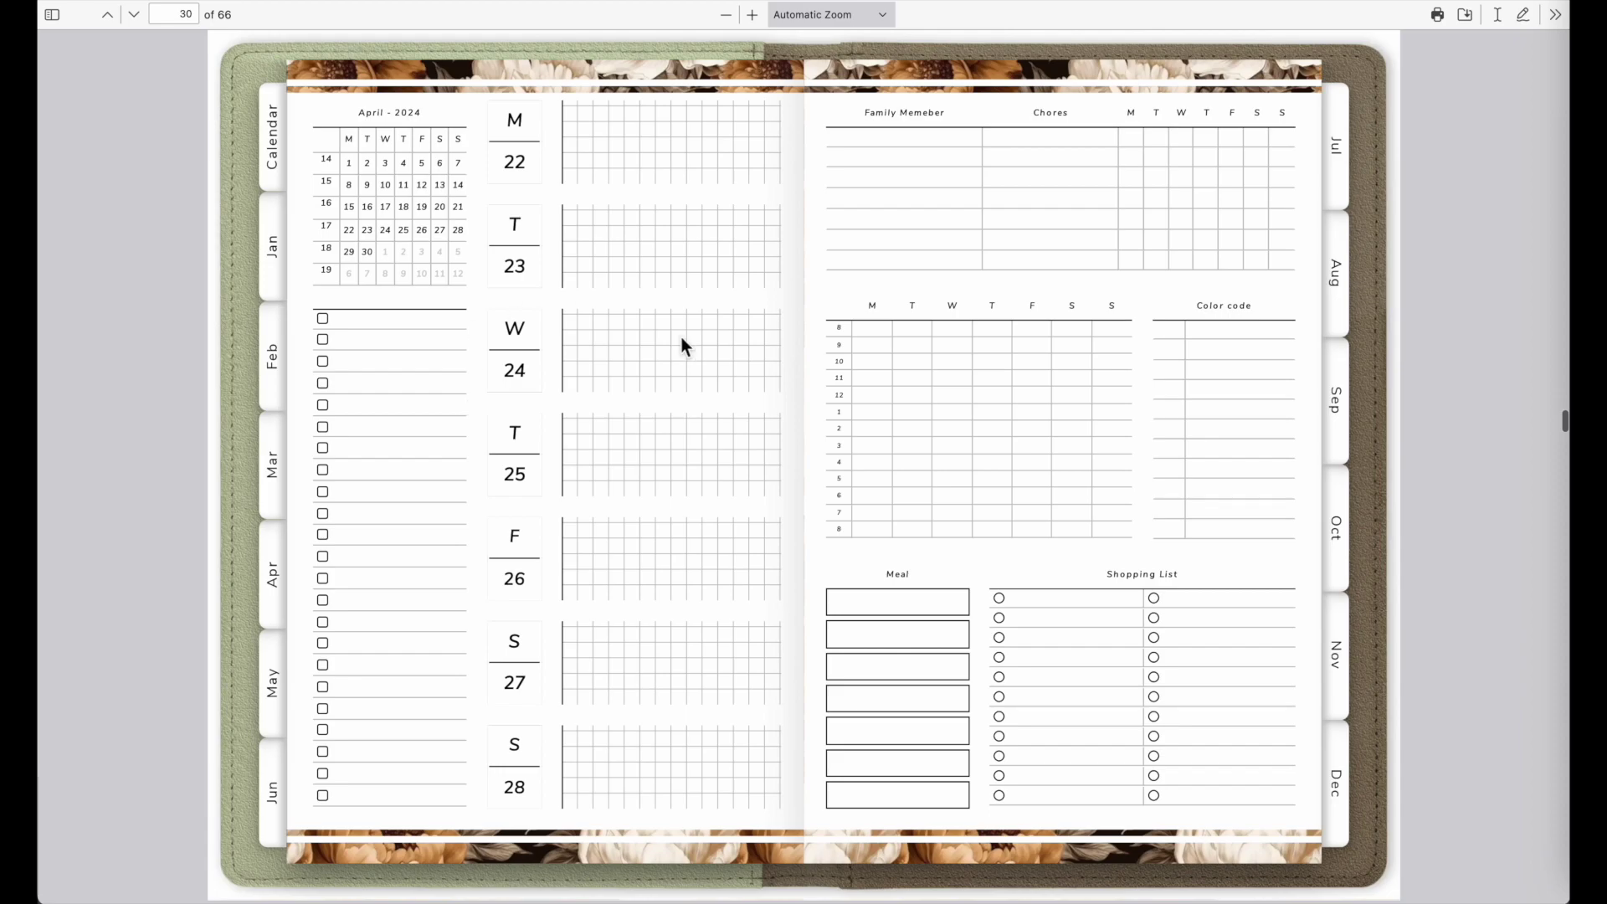
{"action": "left_click", "coordinate": [529, 373]}
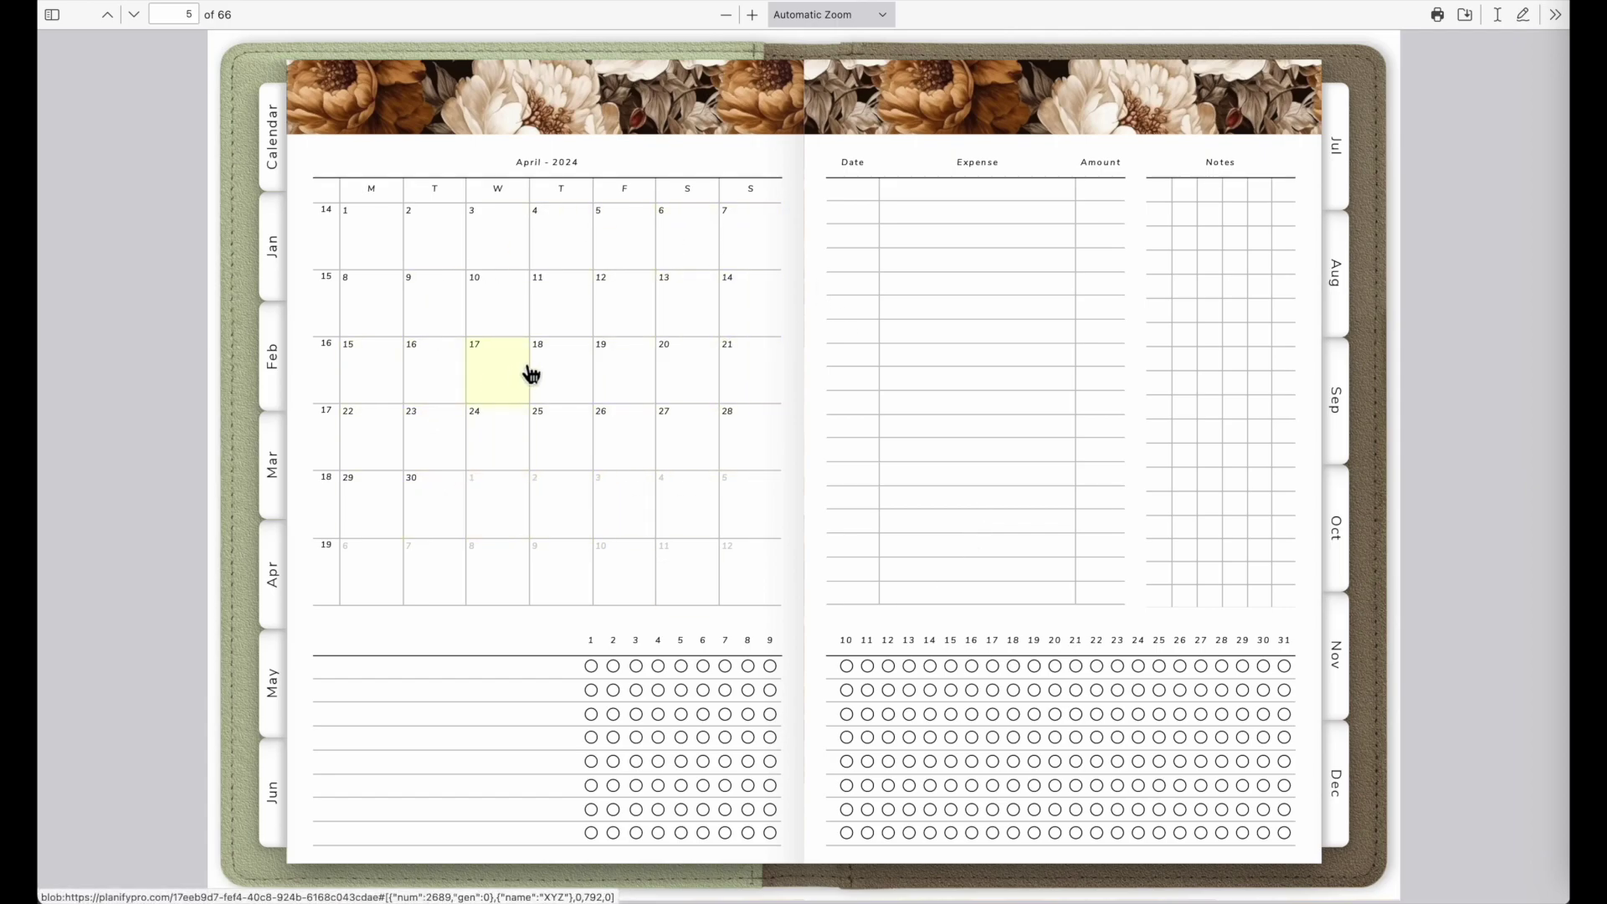
{"action": "left_click", "coordinate": [617, 369]}
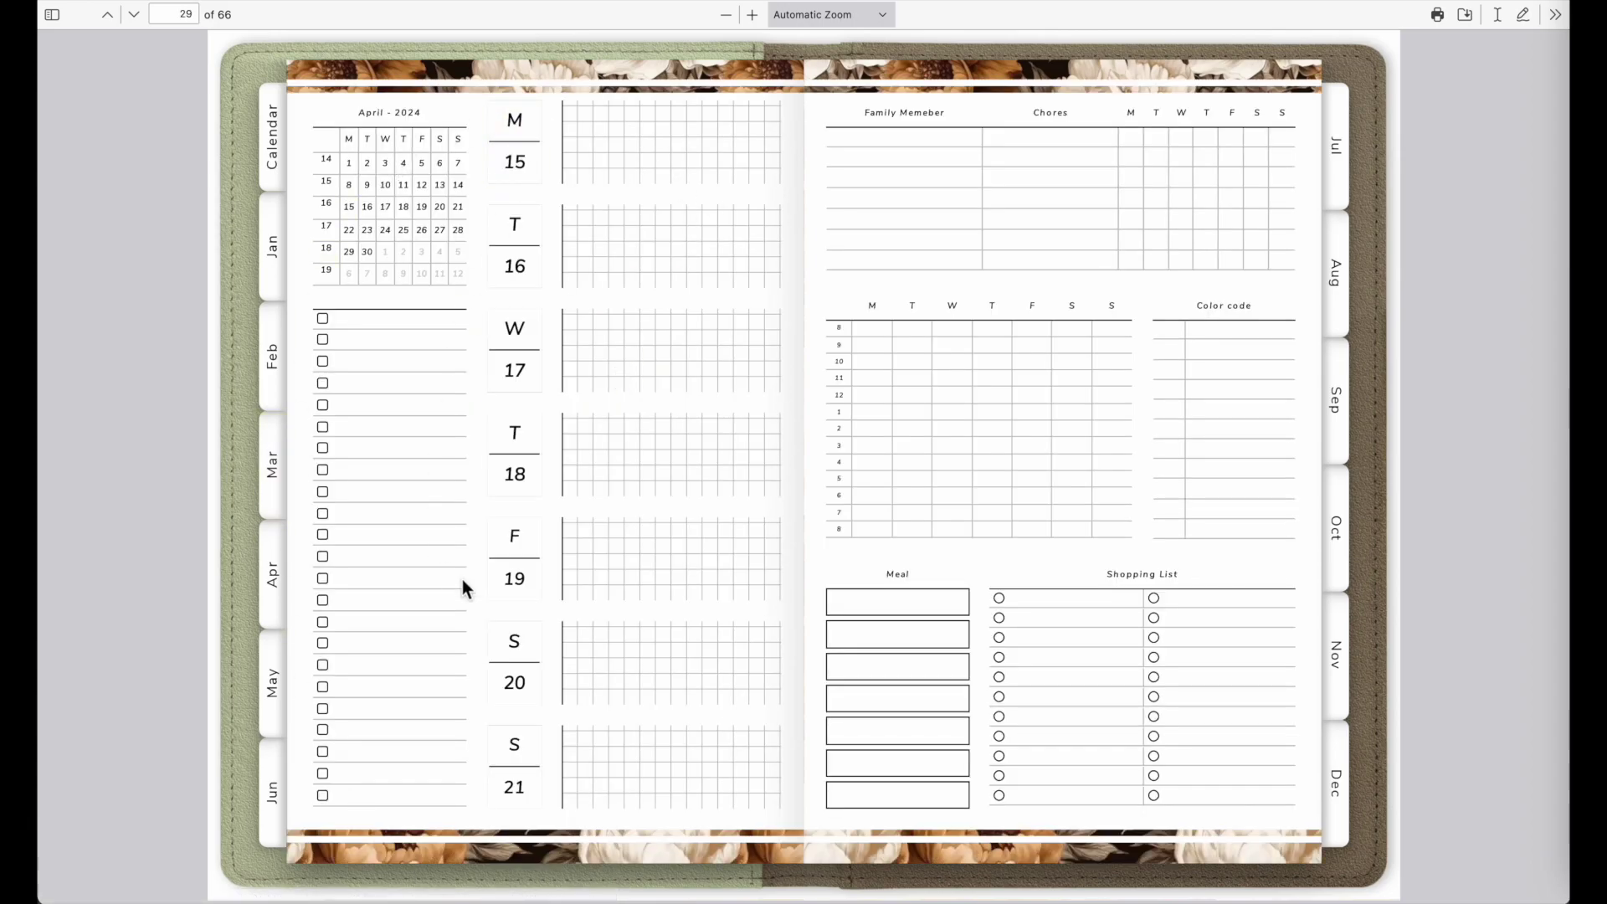
Test the planner's divider links for July through December and January, and return to the yearly Calendar page.
{"action": "left_click", "coordinate": [1340, 148]}
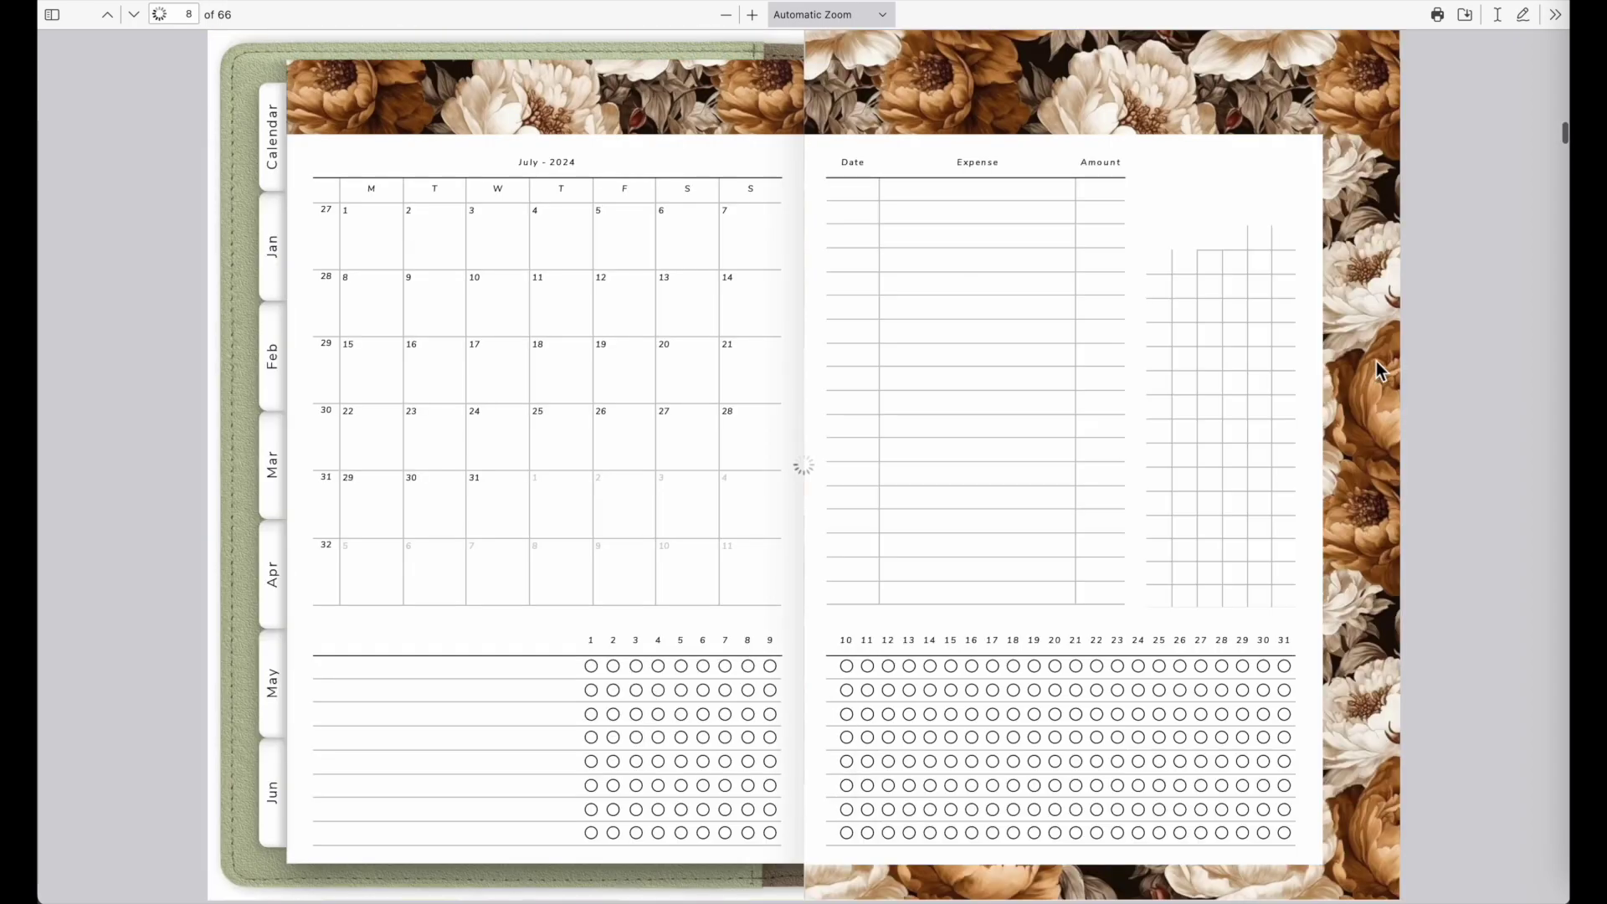
{"action": "left_click", "coordinate": [1343, 295]}
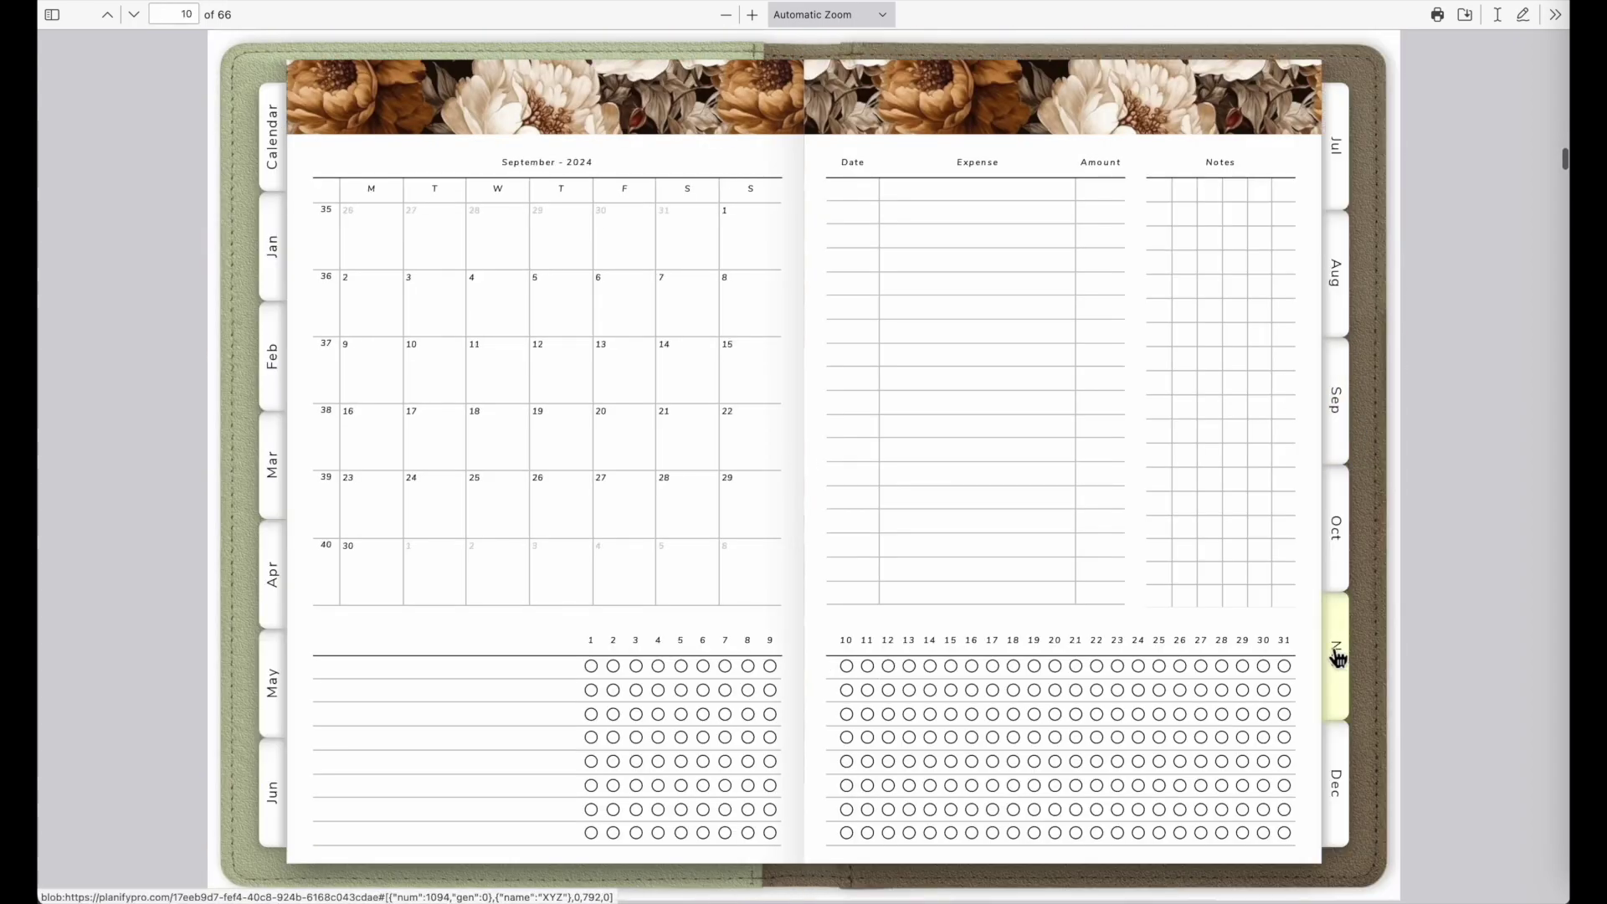
{"action": "left_click", "coordinate": [1337, 527]}
{"action": "left_click", "coordinate": [1348, 661]}
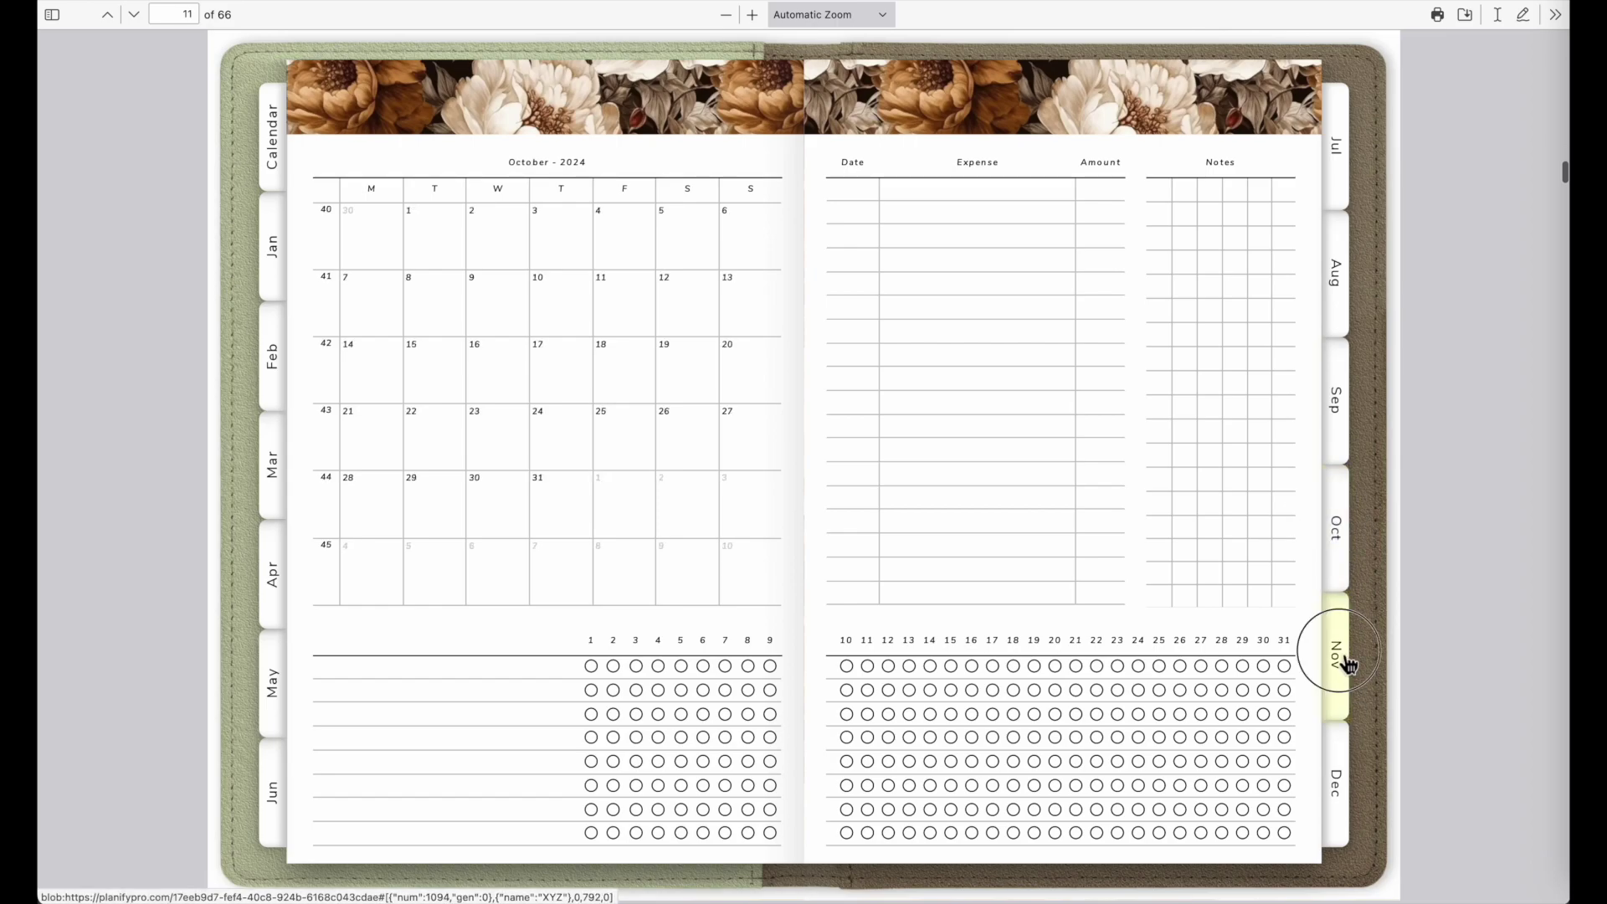
{"action": "left_click", "coordinate": [1338, 795]}
{"action": "left_click", "coordinate": [278, 251]}
{"action": "left_click", "coordinate": [283, 265]}
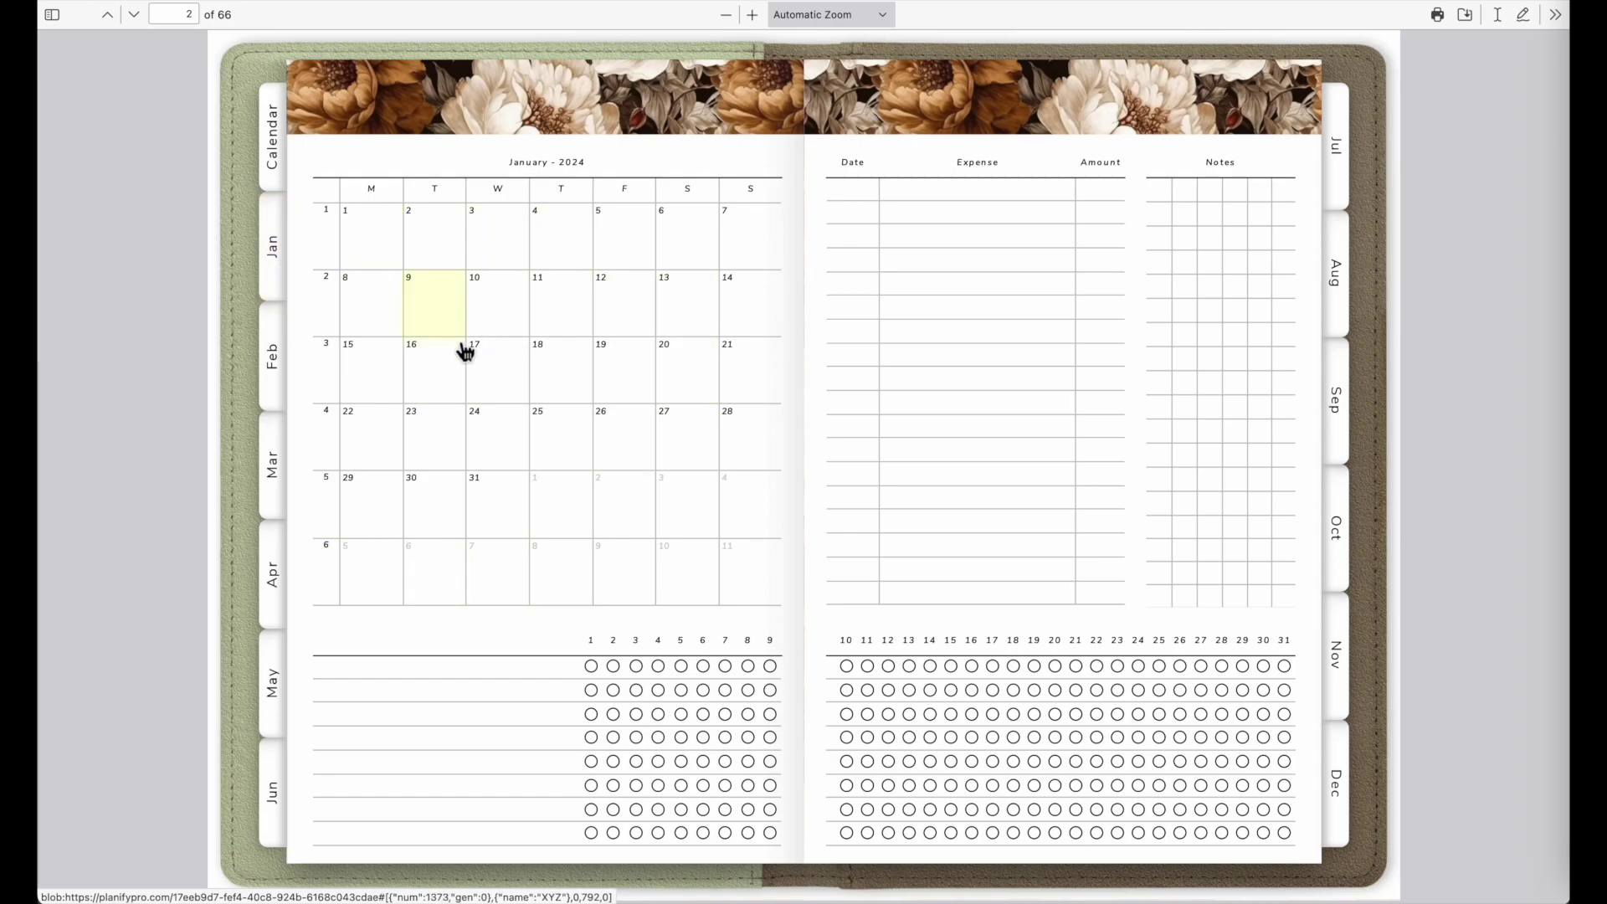
{"action": "left_click", "coordinate": [281, 163]}
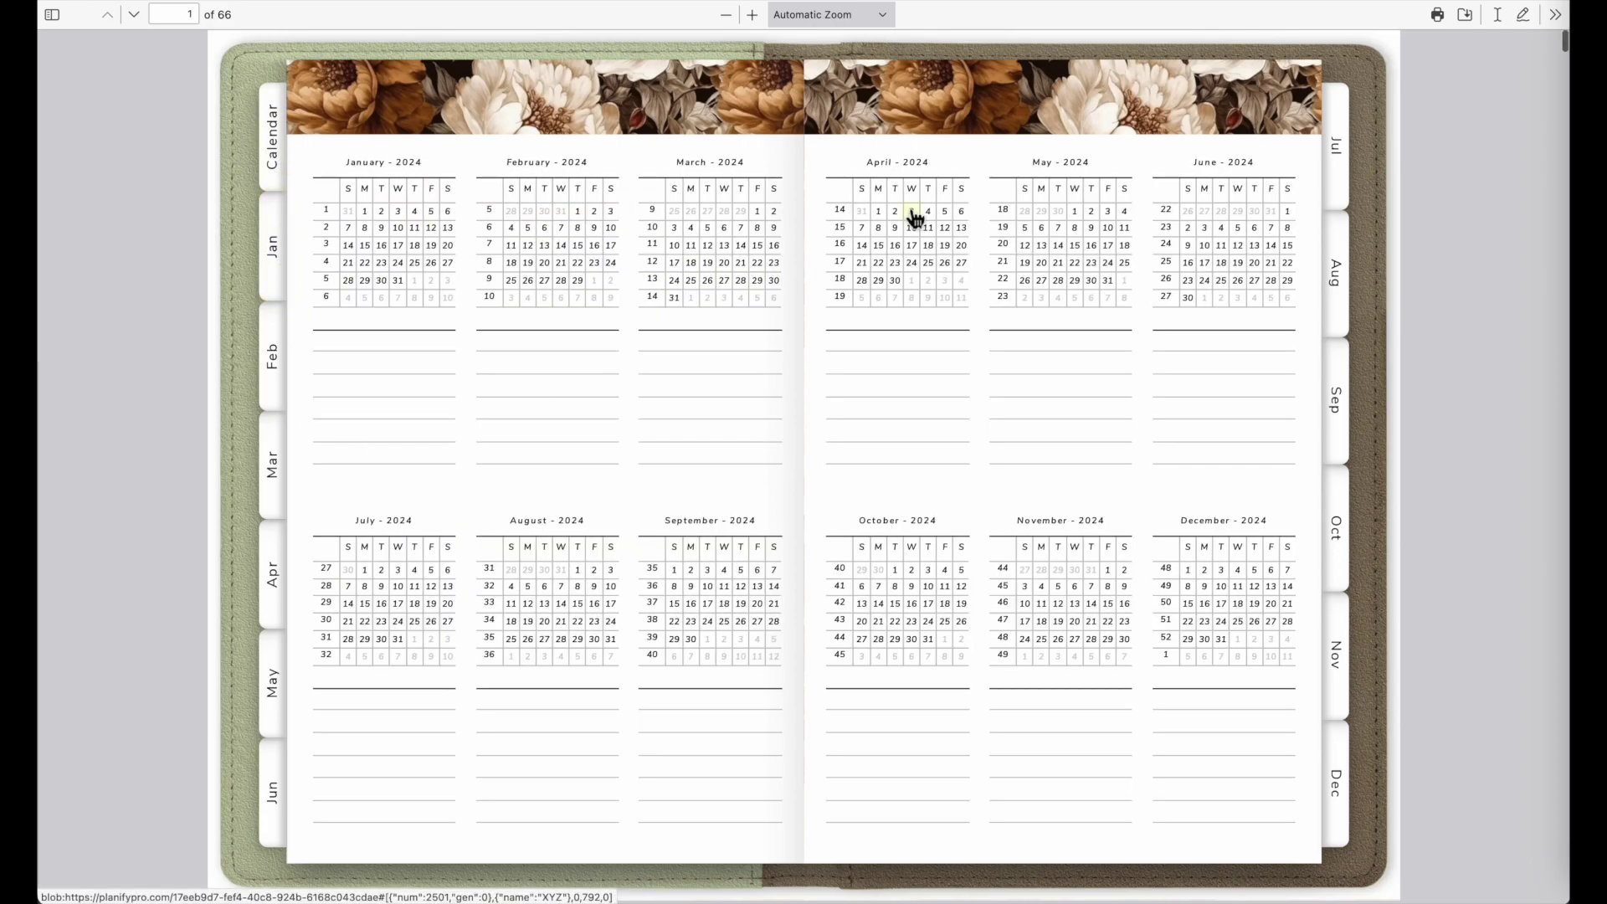